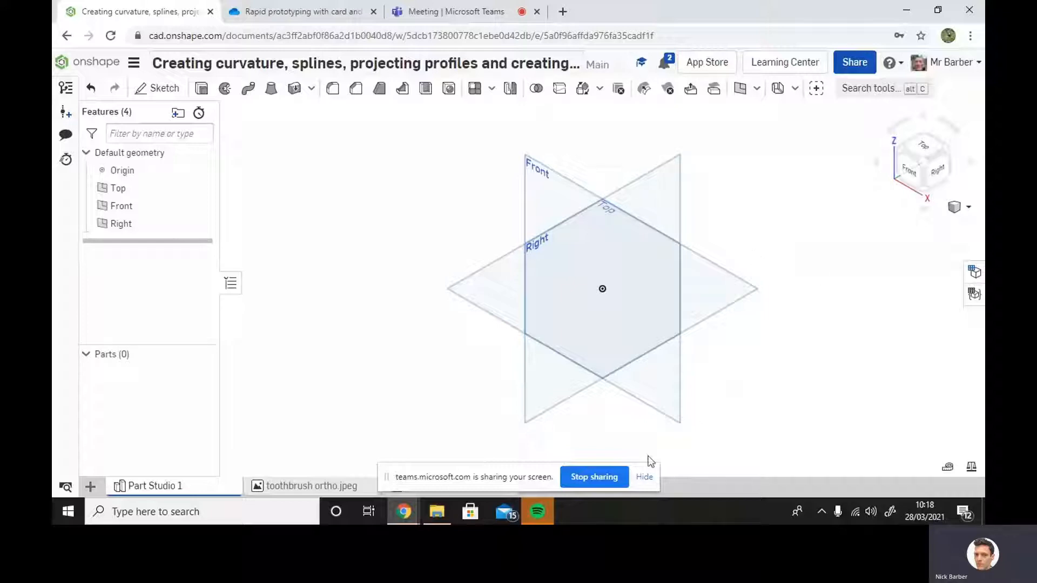
# Start a new sketch on the Top plane.
pyautogui.click(644, 481)
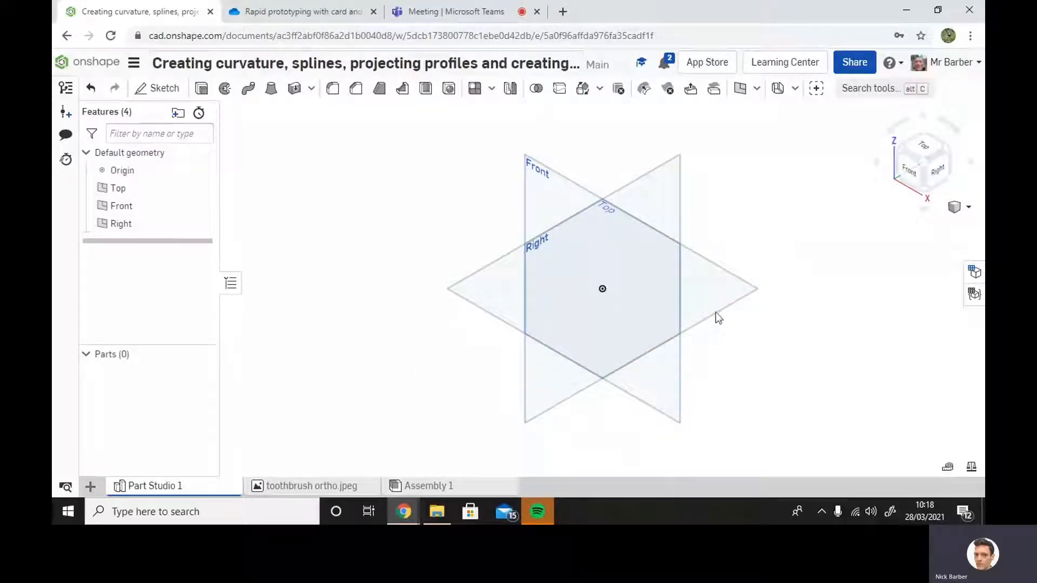
pyautogui.click(709, 288)
pyautogui.click(773, 280)
pyautogui.click(732, 284)
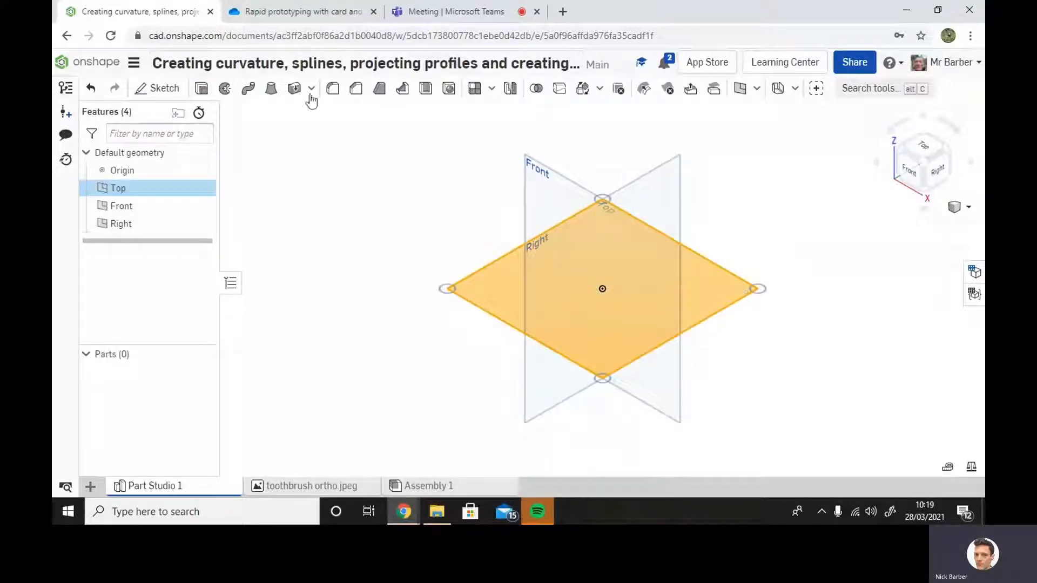
pyautogui.click(164, 90)
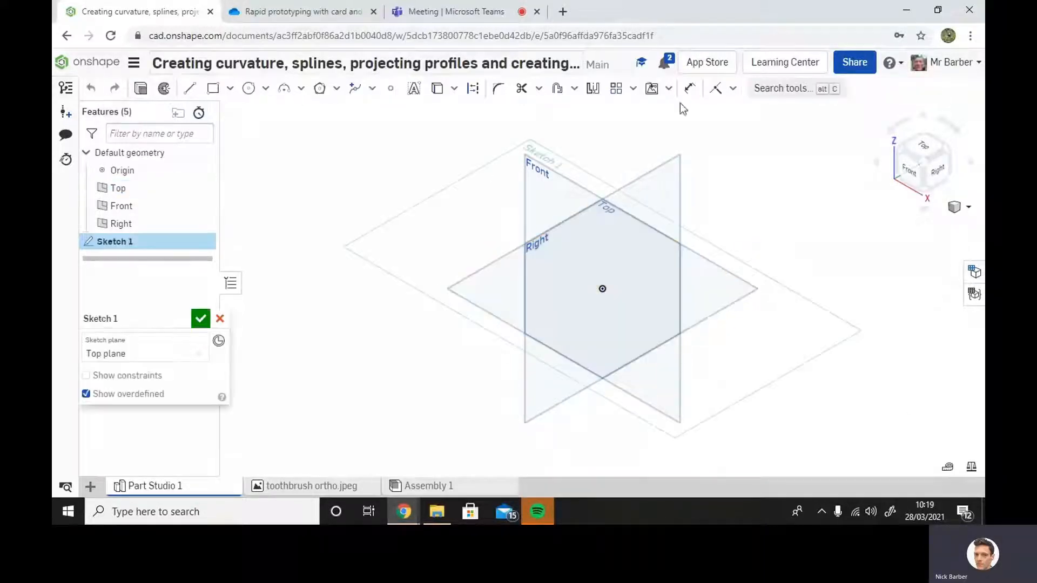
pyautogui.click(669, 88)
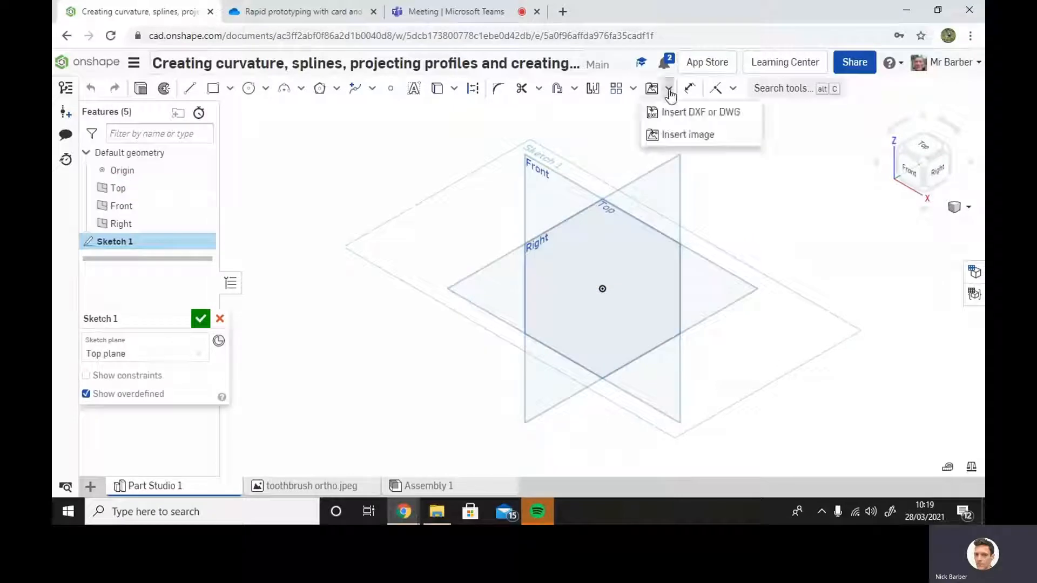
pyautogui.click(669, 136)
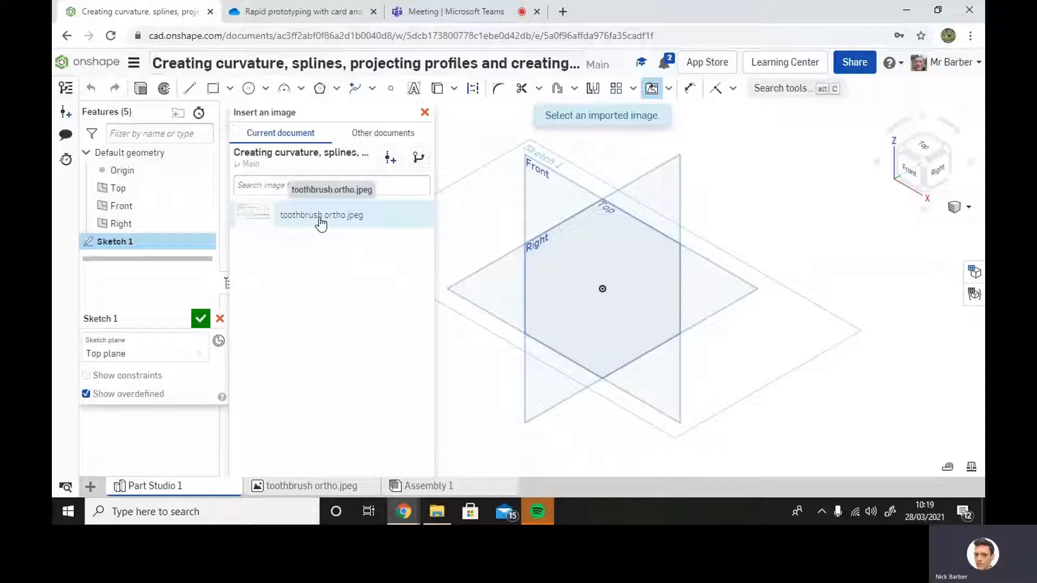
pyautogui.click(424, 113)
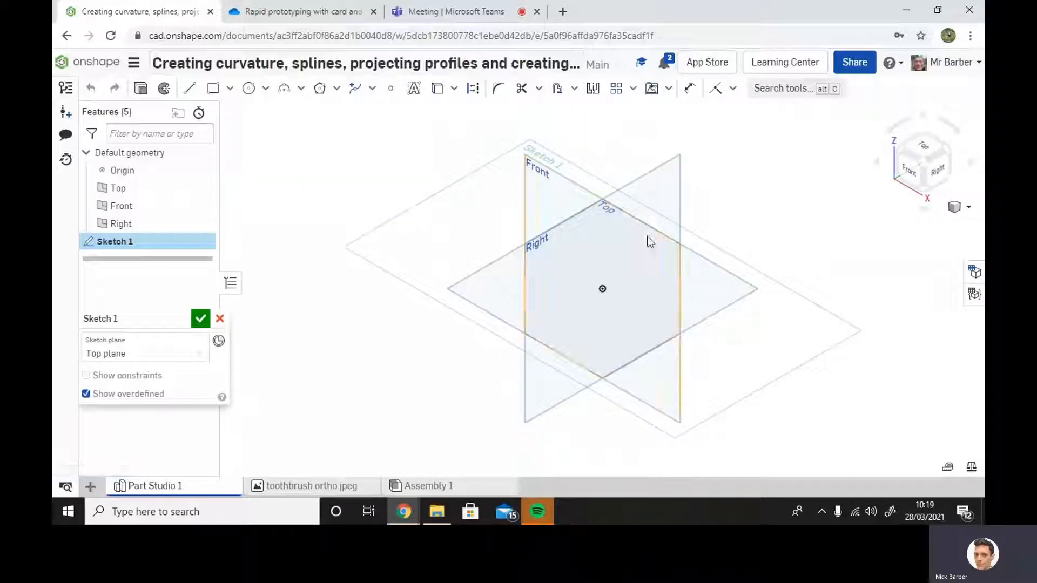
pyautogui.click(92, 488)
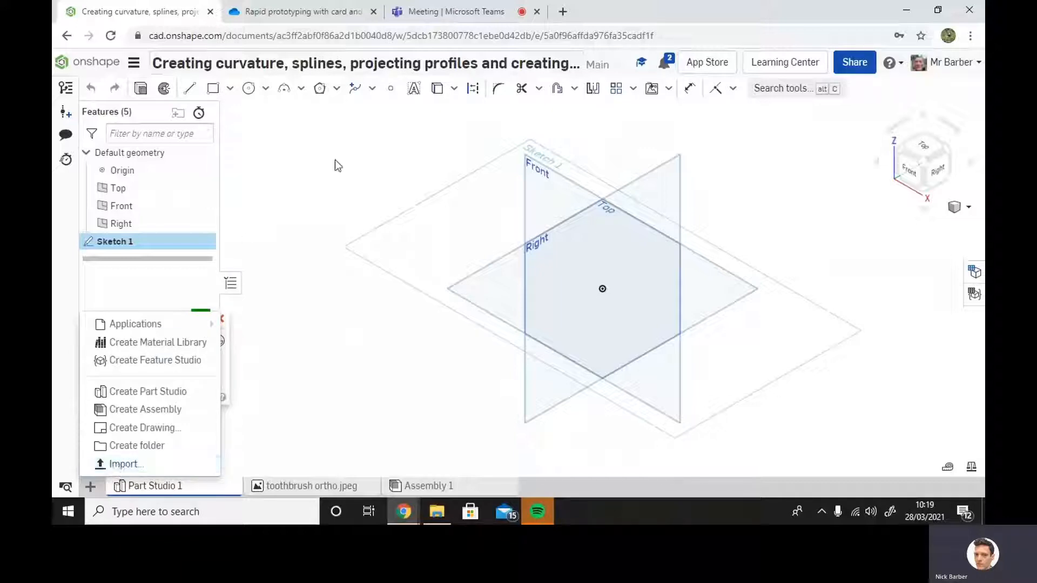
# Insert the image toothbrush ortho.jpeg into the sketch about 315 mm wide, with its upper-left corner on the origin.
pyautogui.click(668, 88)
pyautogui.click(678, 133)
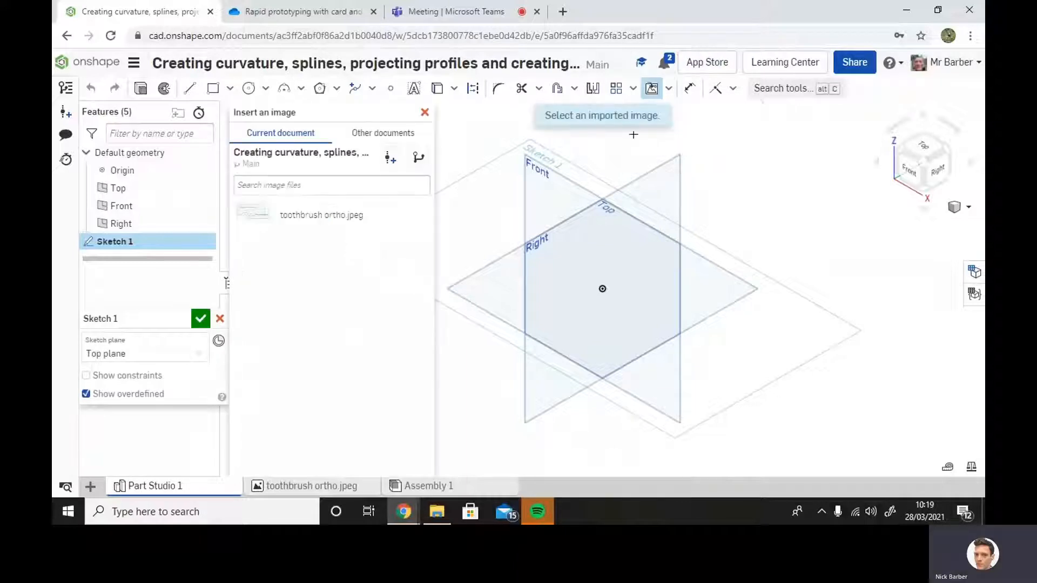
pyautogui.click(307, 213)
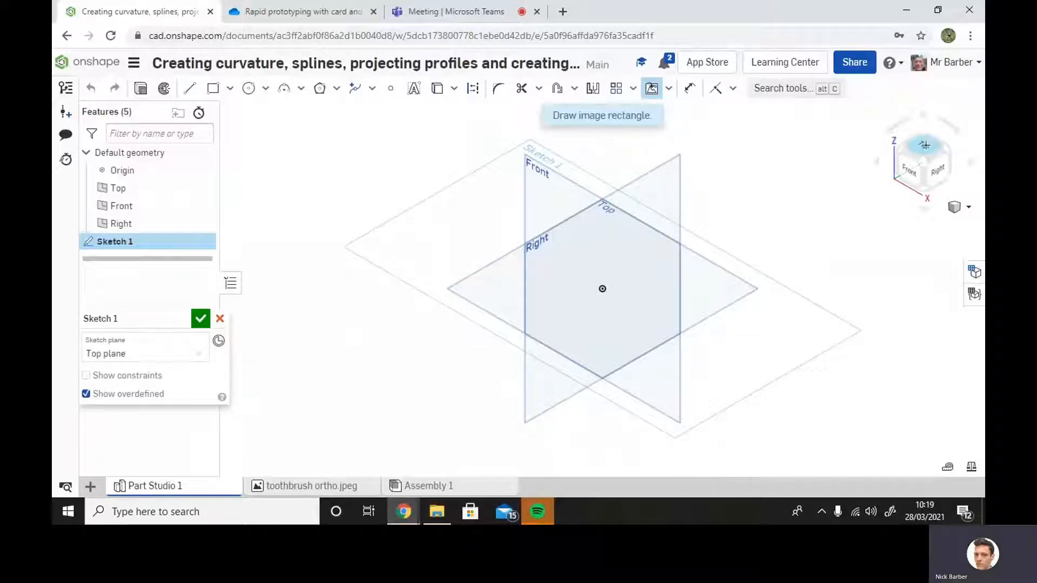
pyautogui.press('n')
pyautogui.scroll(-4, 745, 266)
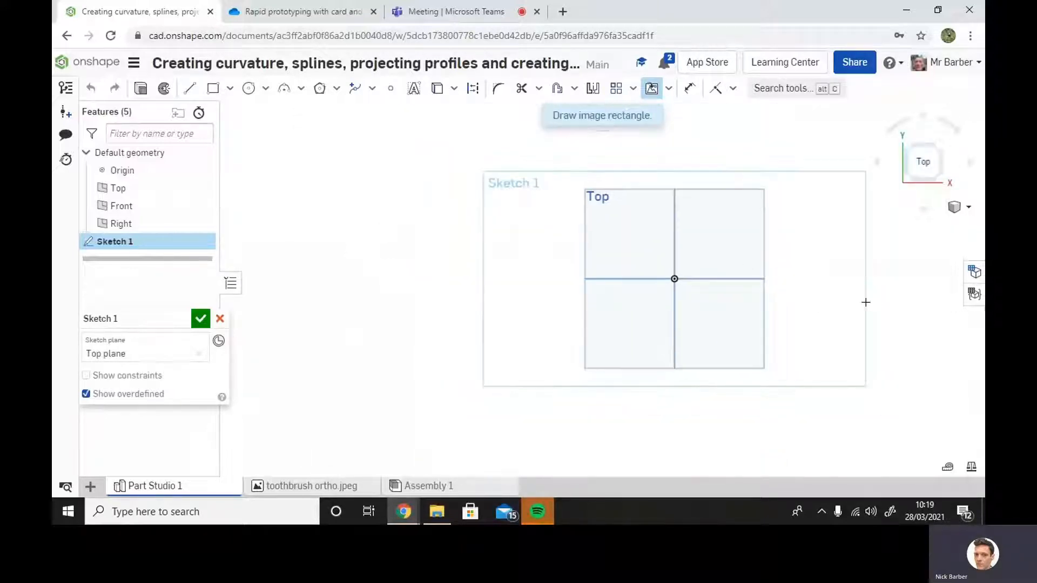
pyautogui.moveTo(867, 301)
pyautogui.mouseDown(button='right')
pyautogui.moveTo(725, 234)
pyautogui.moveTo(800, 319)
pyautogui.mouseUp(button='right')
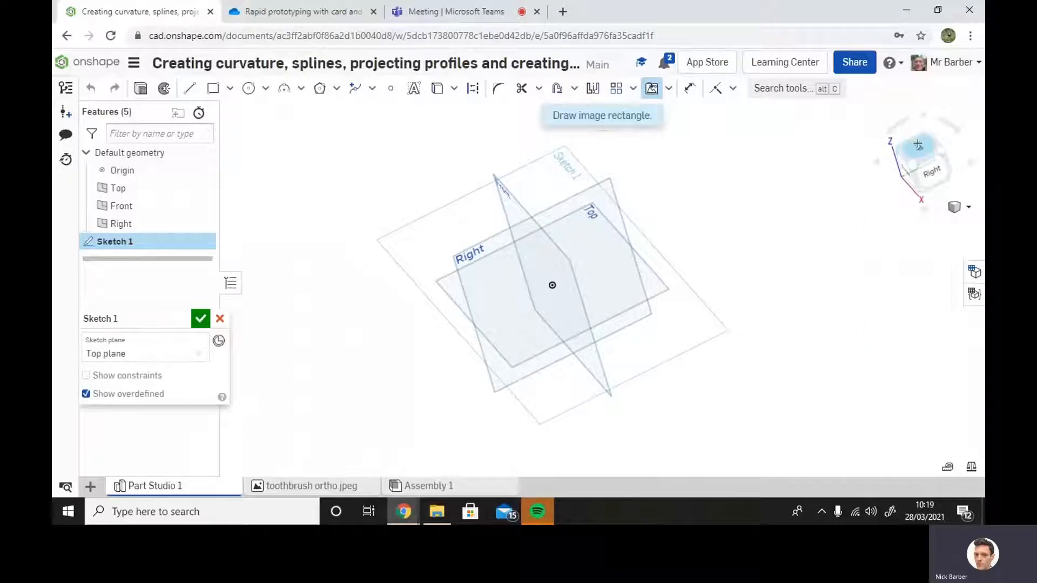
pyautogui.press('n')
pyautogui.scroll(-3, 758, 327)
pyautogui.moveTo(851, 331); pyautogui.dragTo(691, 270, button='middle')
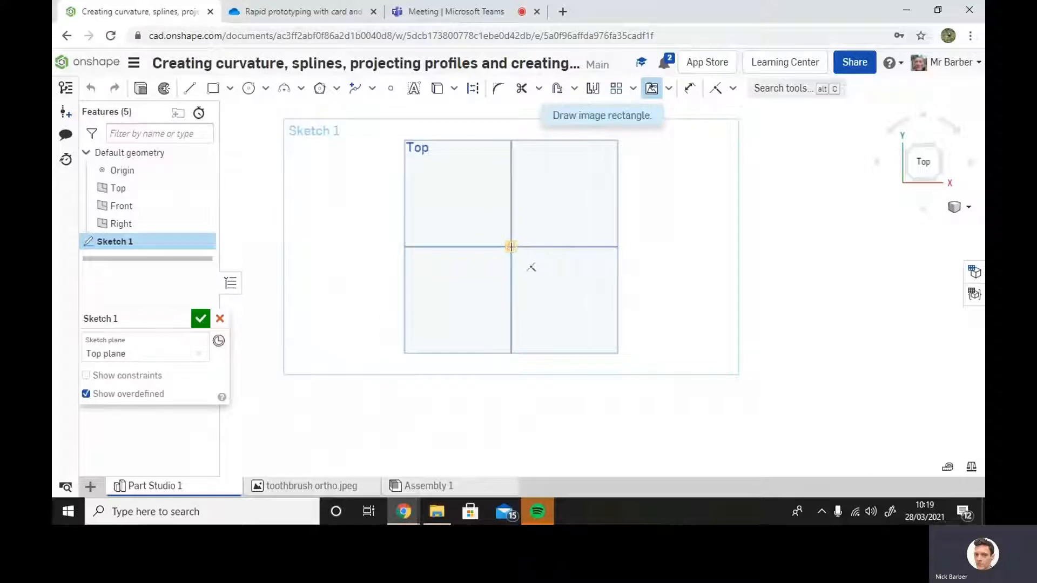
pyautogui.click(510, 247)
pyautogui.moveTo(839, 337); pyautogui.dragTo(733, 238, button='middle')
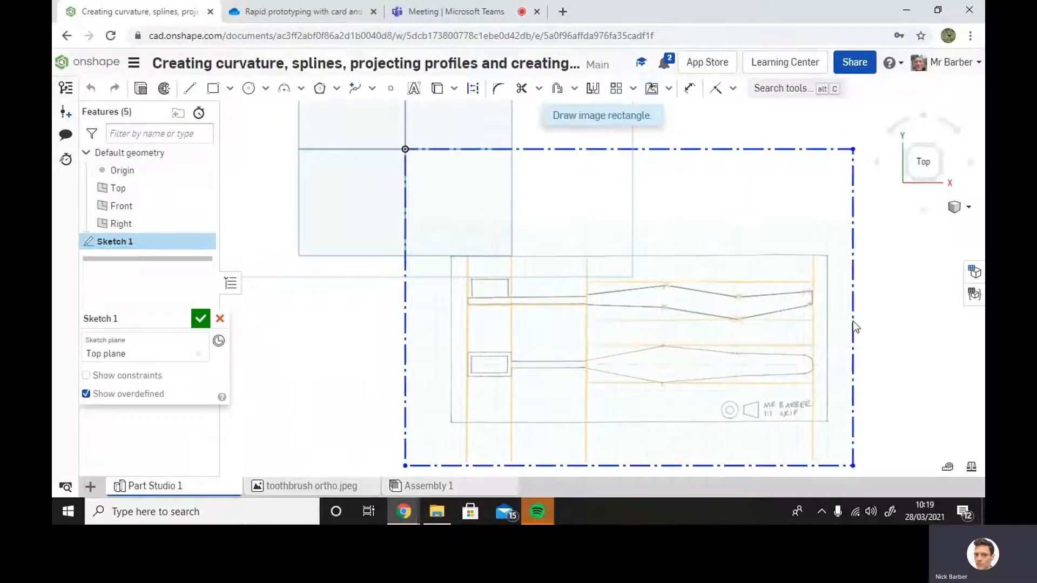
pyautogui.click(854, 320)
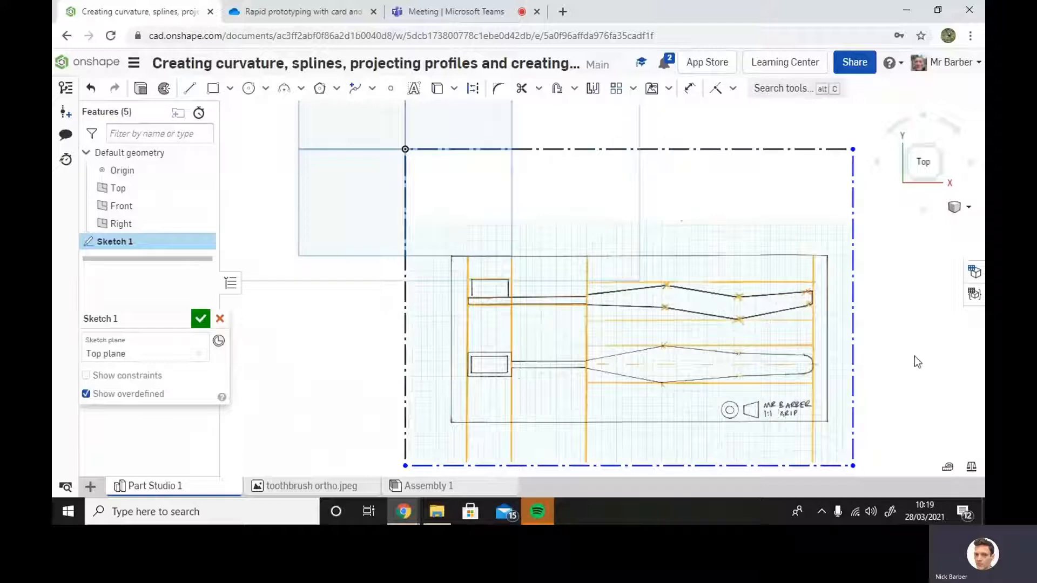
# Dimension the lower edge of the image frame to 297 mm so the drawing is at full scale.
pyautogui.scroll(-2, 766, 347)
pyautogui.scroll(3, 879, 379)
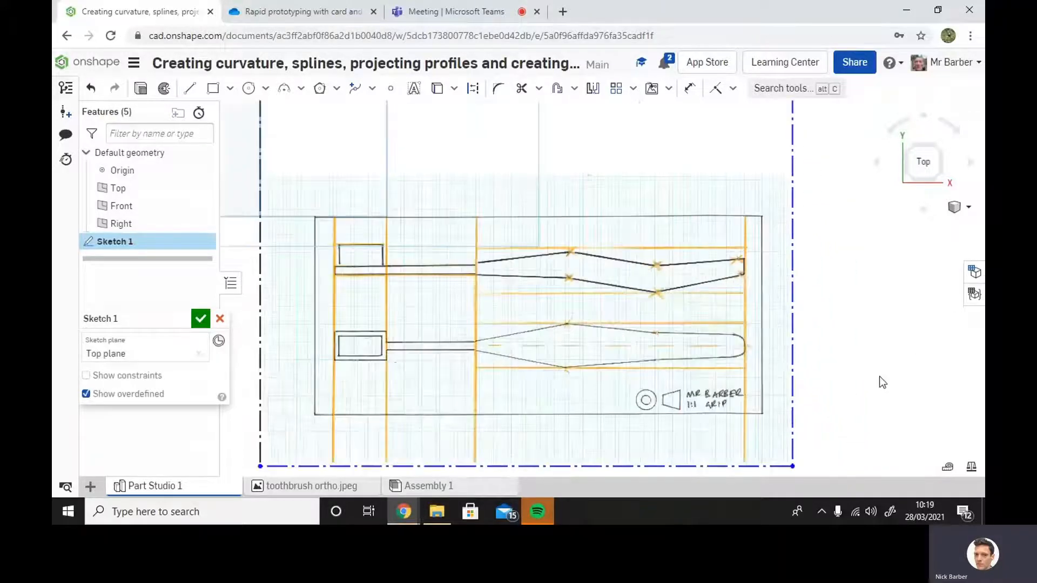
pyautogui.scroll(-2, 879, 377)
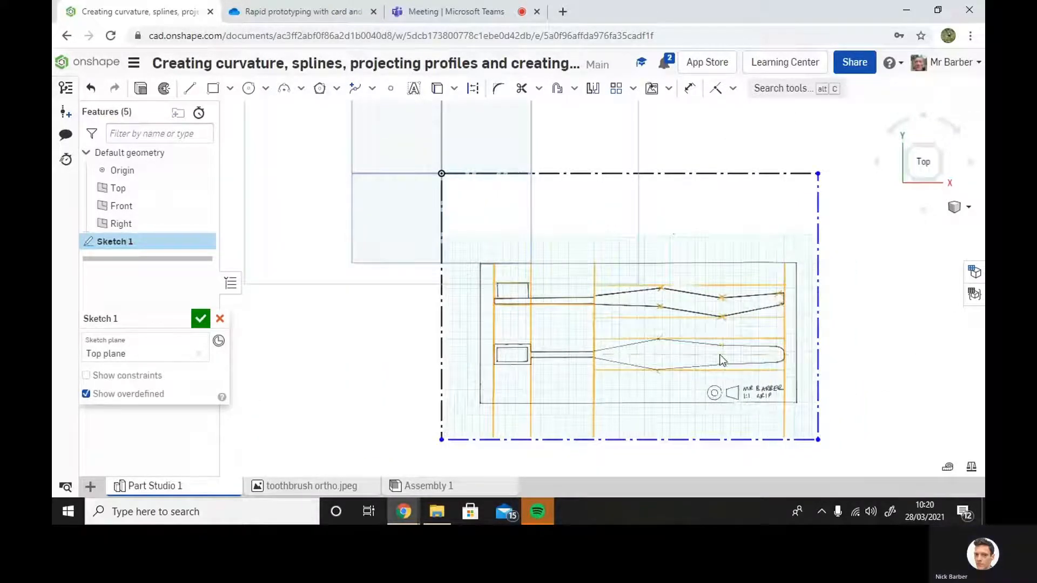
pyautogui.scroll(1, 719, 359)
pyautogui.moveTo(623, 425); pyautogui.dragTo(629, 257, button='middle')
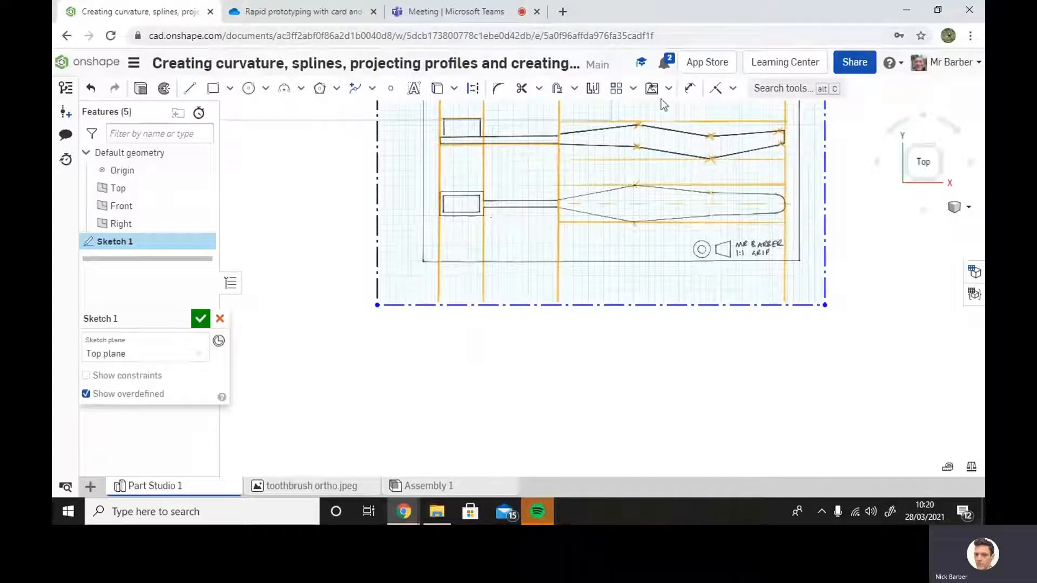
pyautogui.click(689, 88)
pyautogui.click(616, 306)
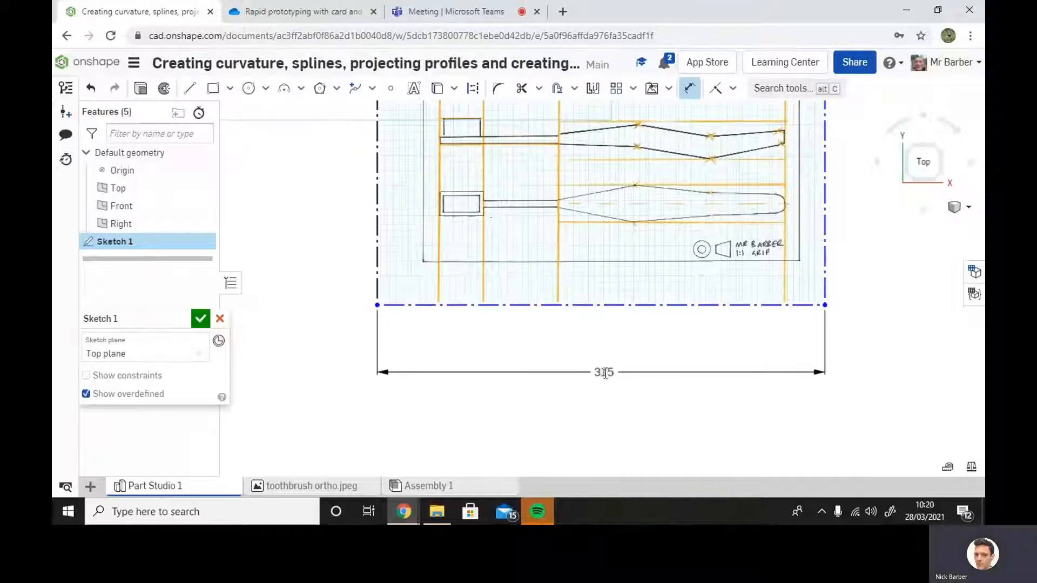
pyautogui.click(605, 372)
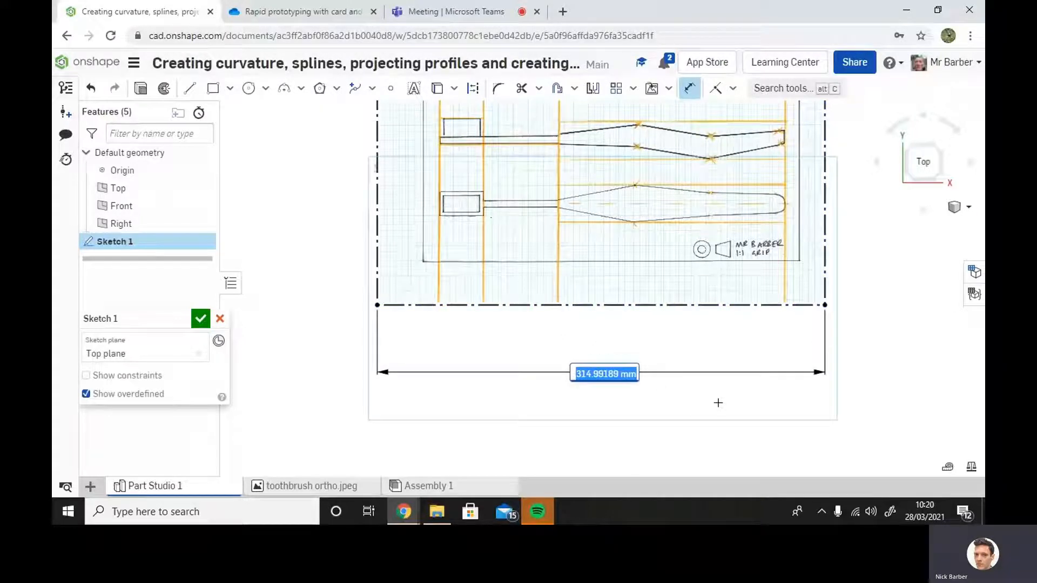
pyautogui.write('297')
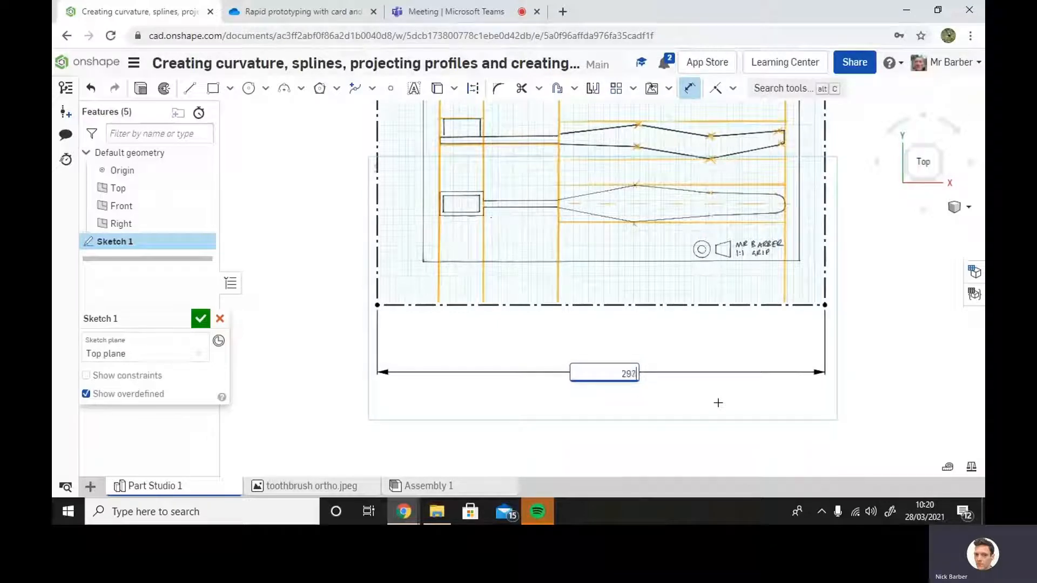
pyautogui.press('Return')
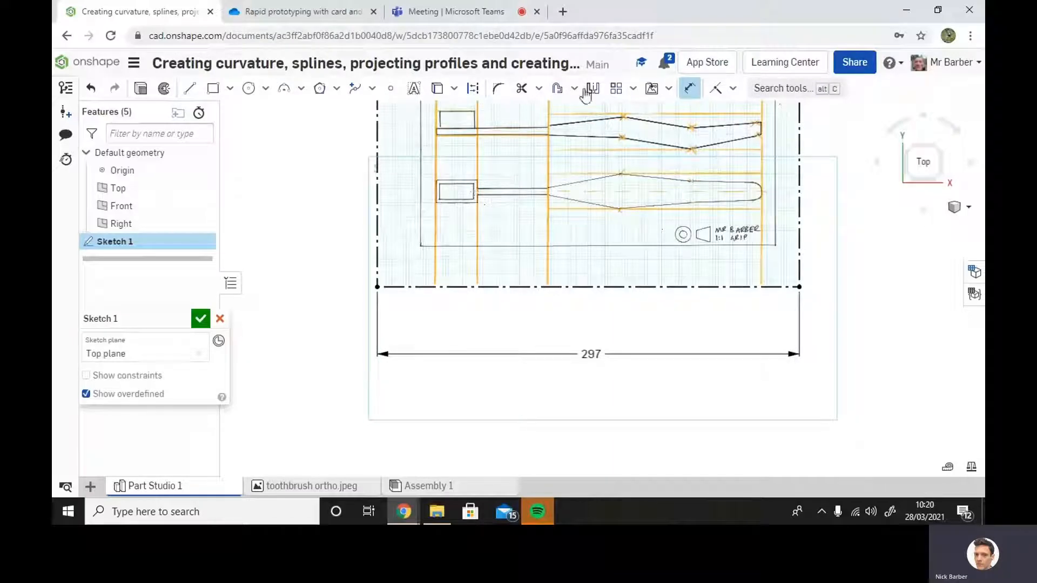
# Sketch one horizontal line along the toothbrush's centreline in the lower view, from just outside the head to just beyond the handle's end.
pyautogui.click(472, 91)
pyautogui.scroll(8, 448, 190)
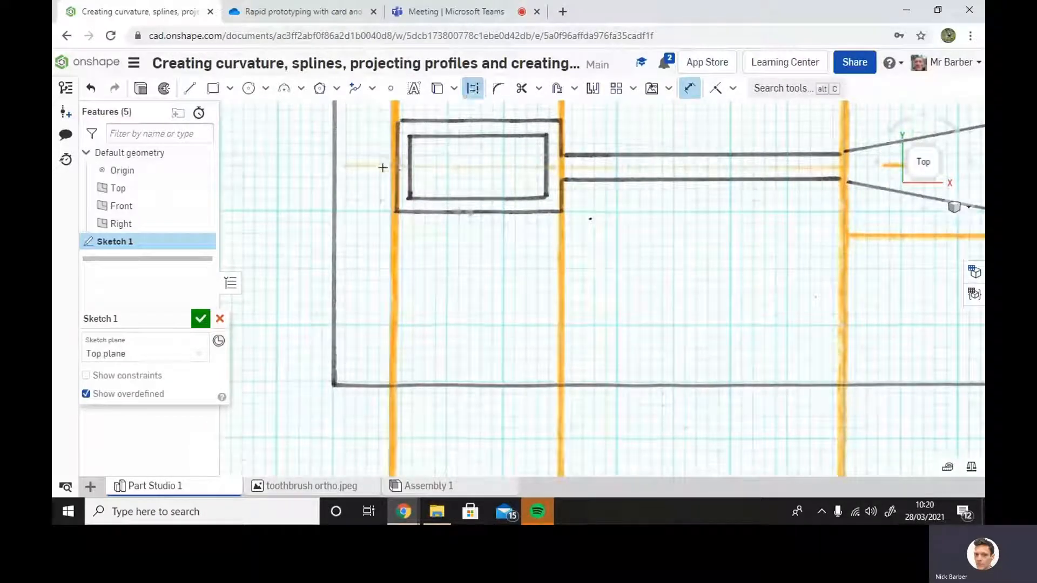
pyautogui.press('q')
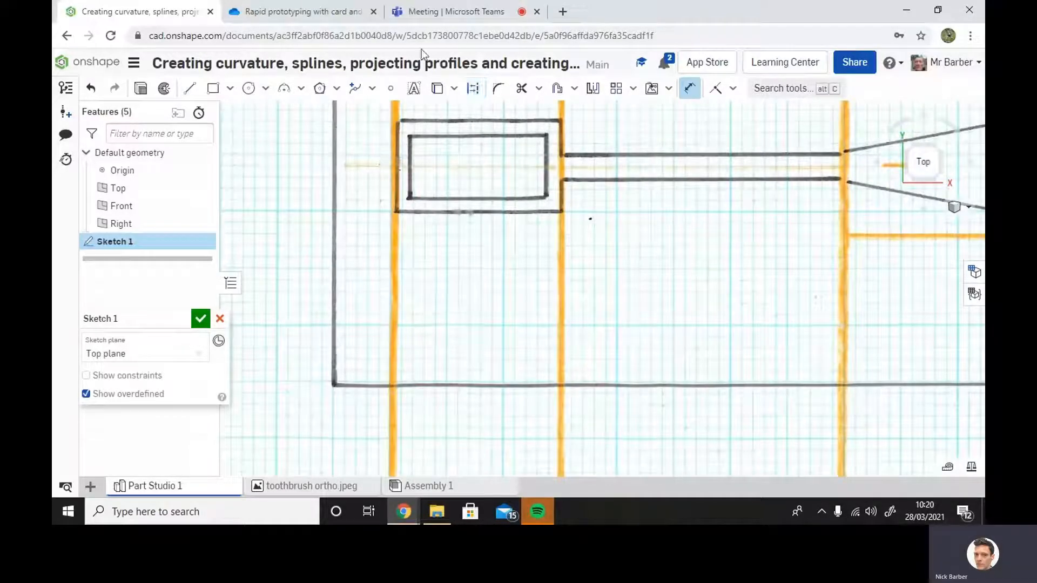
pyautogui.click(190, 90)
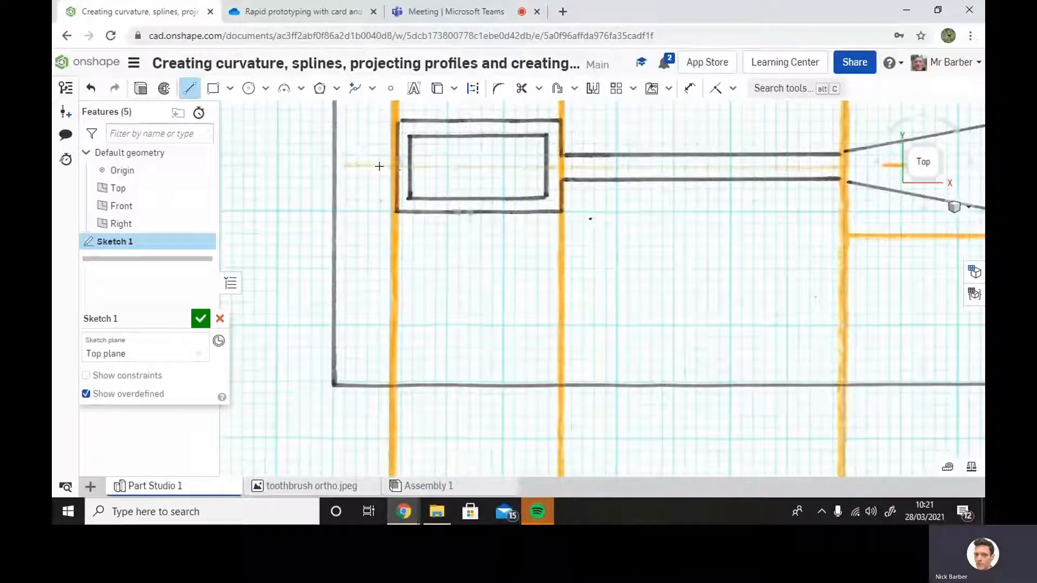
pyautogui.click(379, 166)
pyautogui.moveTo(751, 185)
pyautogui.mouseDown(button='middle')
pyautogui.moveTo(453, 186)
pyautogui.moveTo(197, 209)
pyautogui.mouseUp(button='middle')
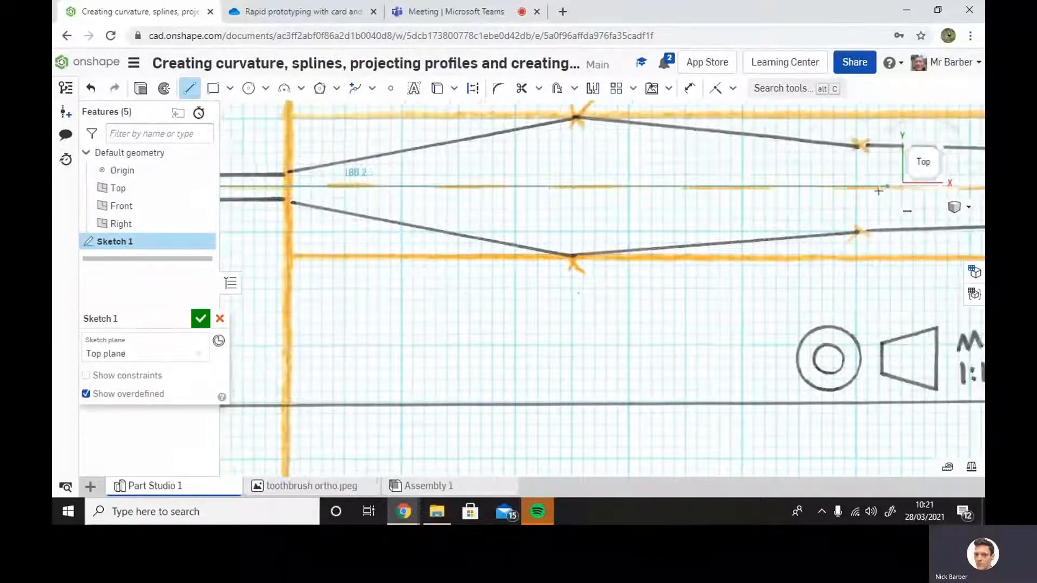
pyautogui.moveTo(878, 191); pyautogui.dragTo(615, 193, button='middle')
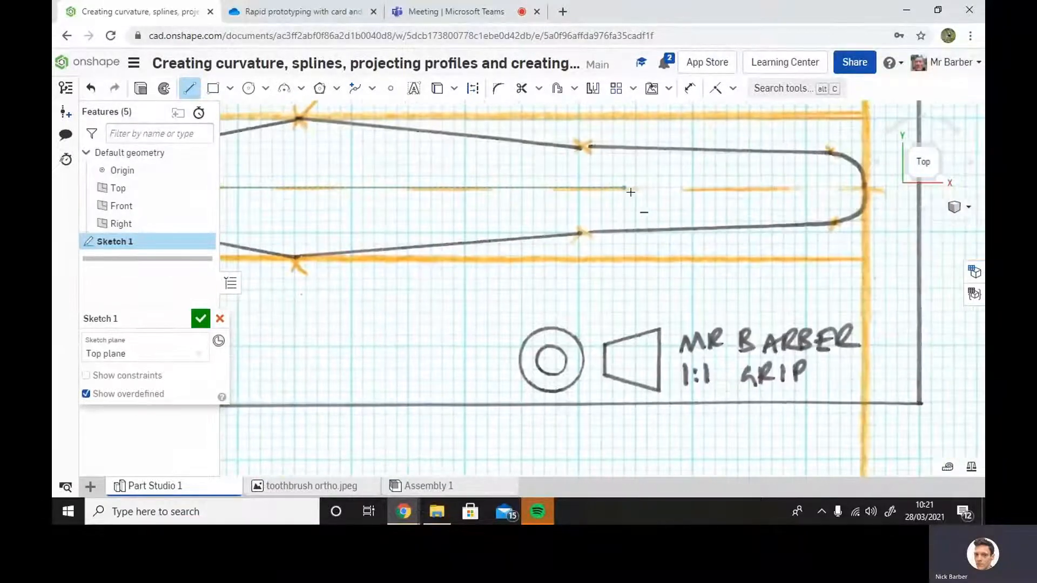
pyautogui.click(898, 188)
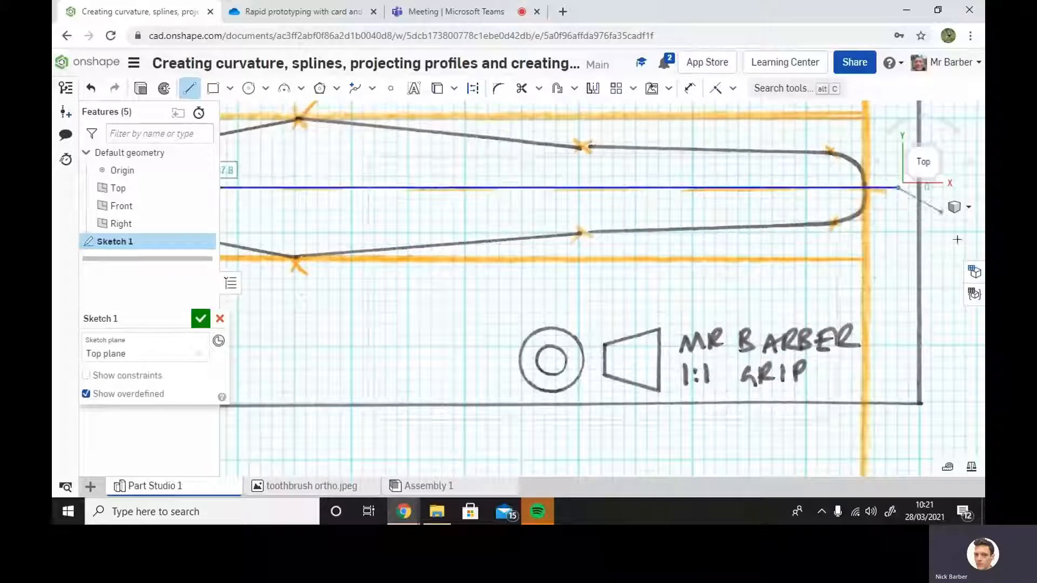
pyautogui.rightClick(898, 256)
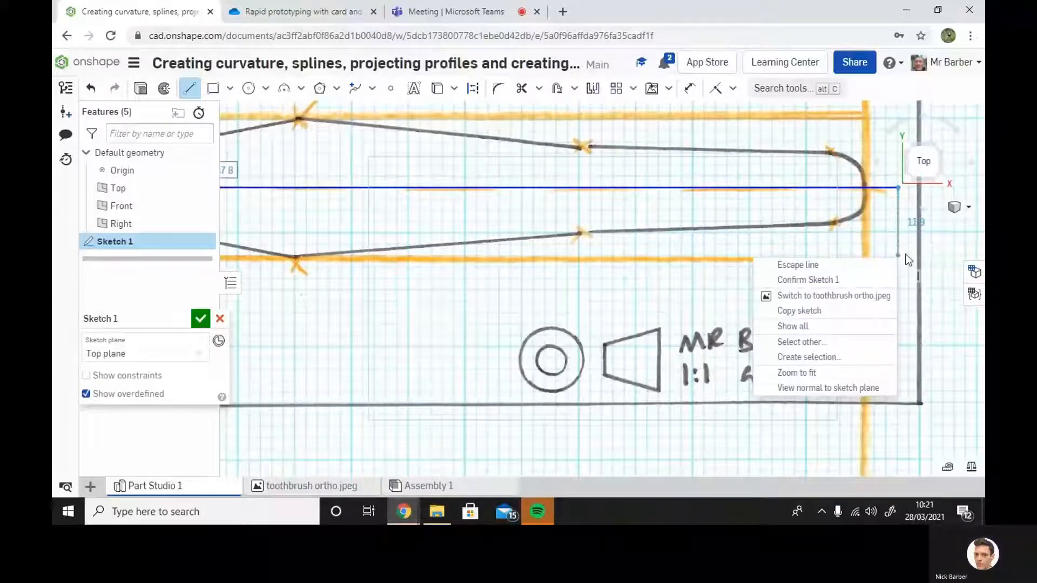
pyautogui.click(804, 266)
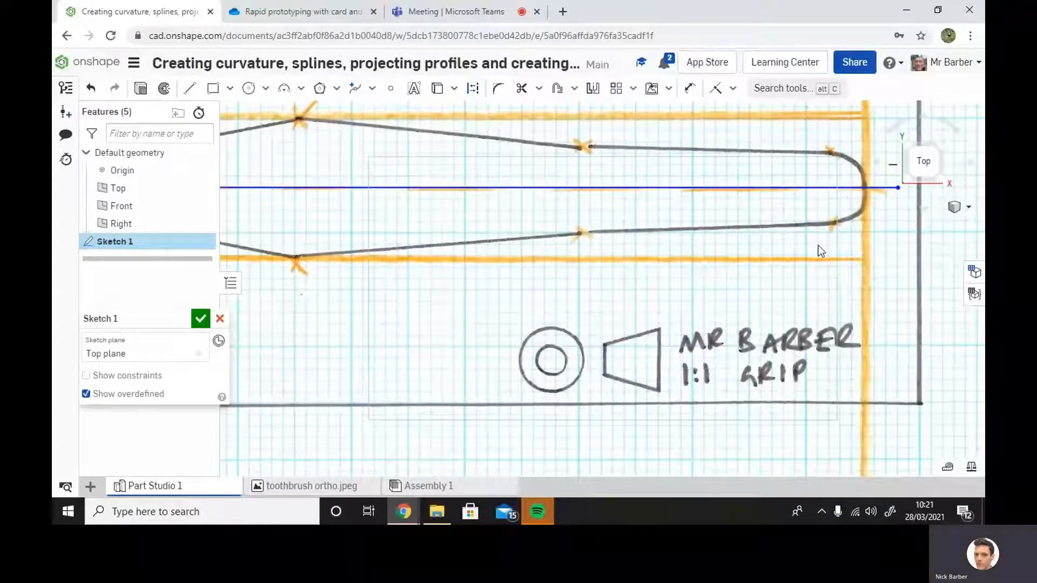
pyautogui.scroll(-5, 549, 210)
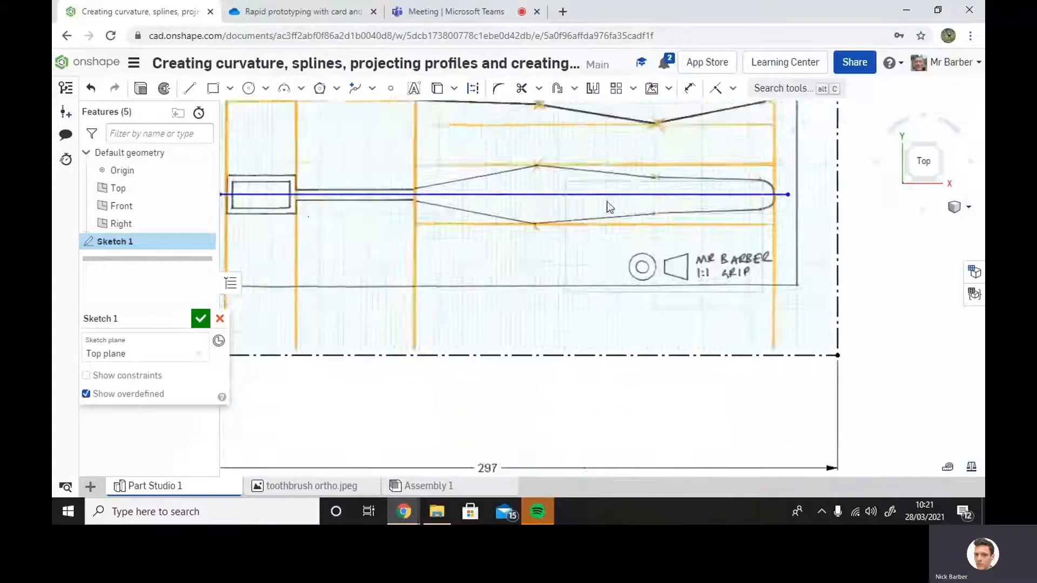
# Trace the lower half of head and neck with connected lines: from the centreline about 8 mm down, 30 mm along, 5.5 mm up, 48.7 mm along.
pyautogui.click(189, 88)
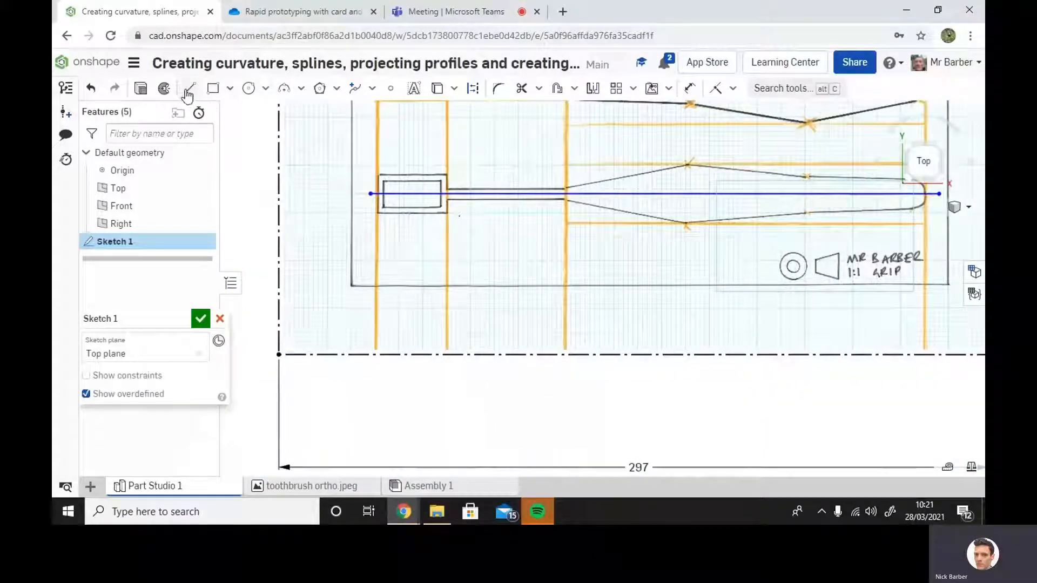
pyautogui.scroll(5, 385, 207)
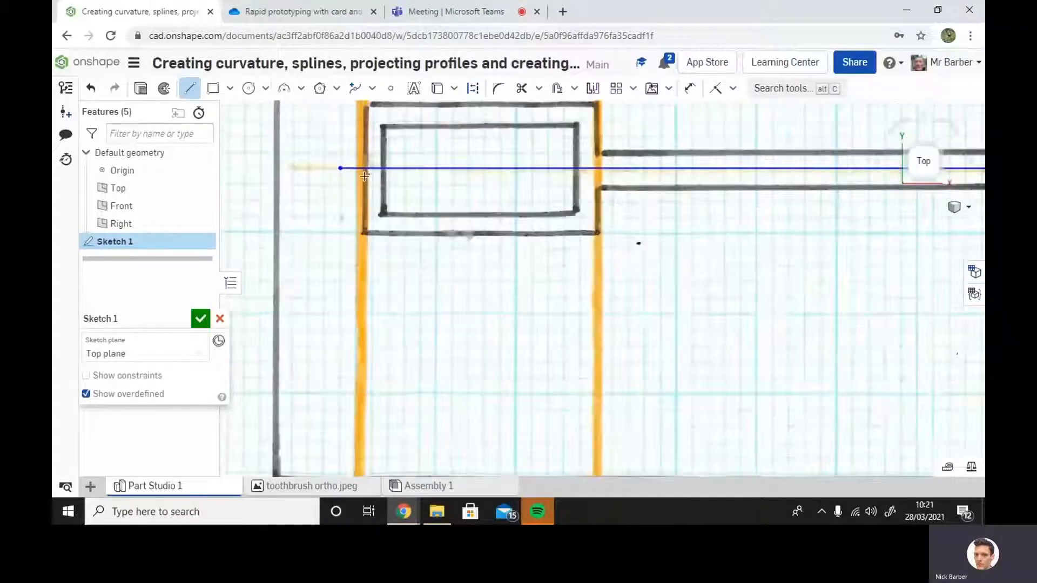
pyautogui.click(340, 168)
pyautogui.click(364, 169)
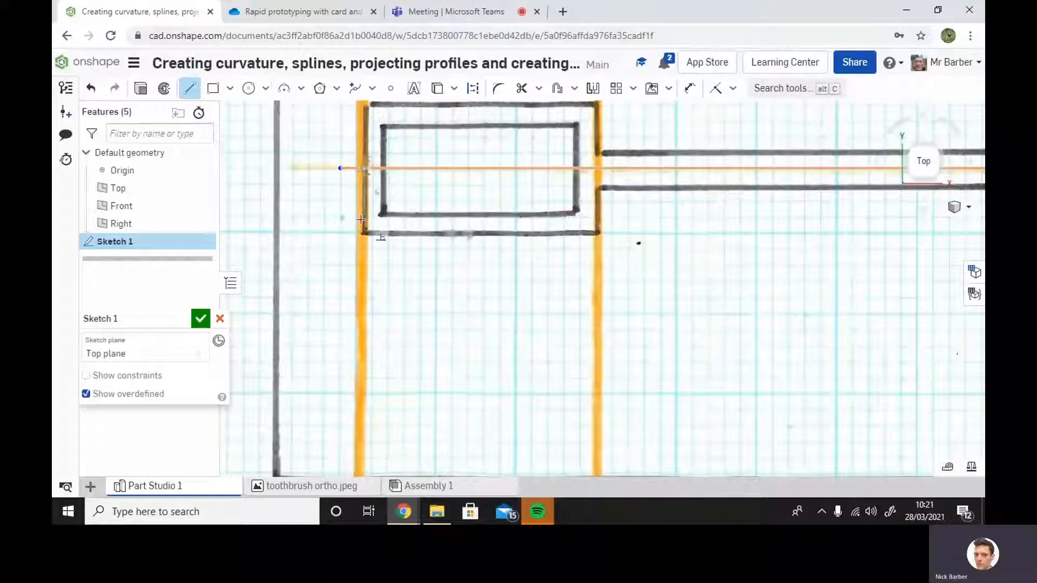
pyautogui.click(362, 232)
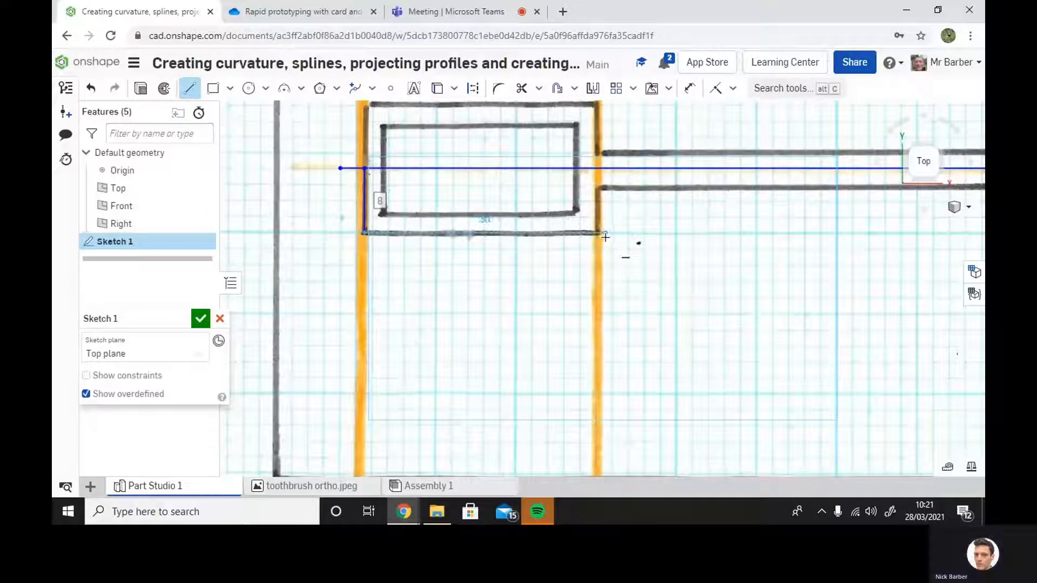
pyautogui.click(605, 234)
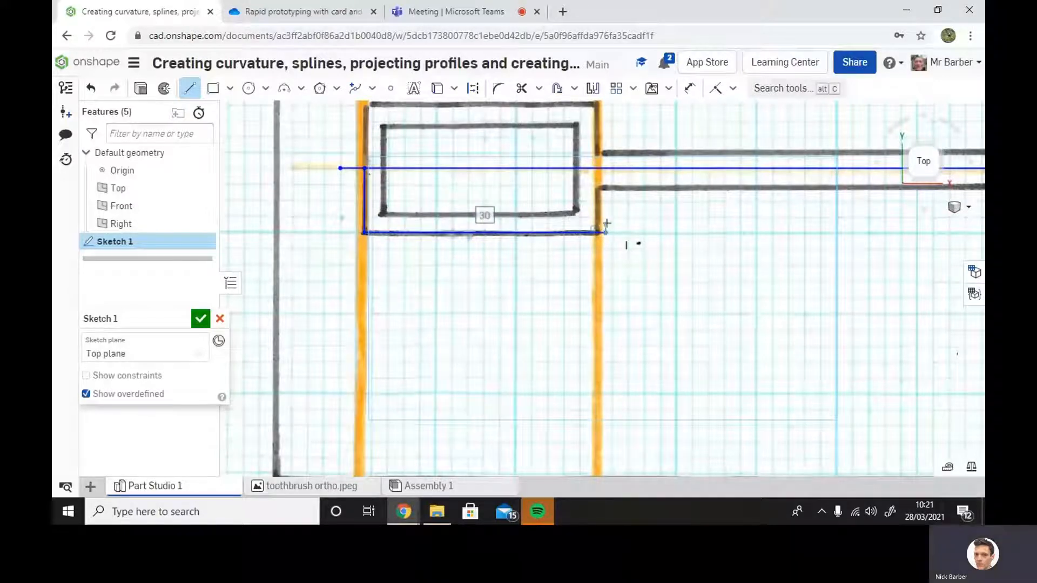
pyautogui.click(603, 189)
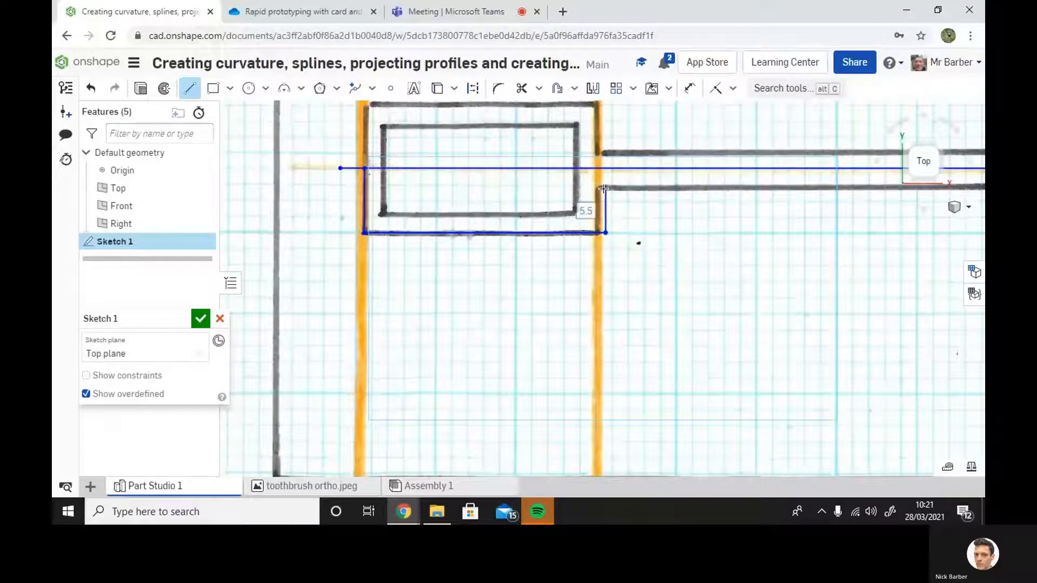
pyautogui.moveTo(780, 196); pyautogui.dragTo(336, 195, button='middle')
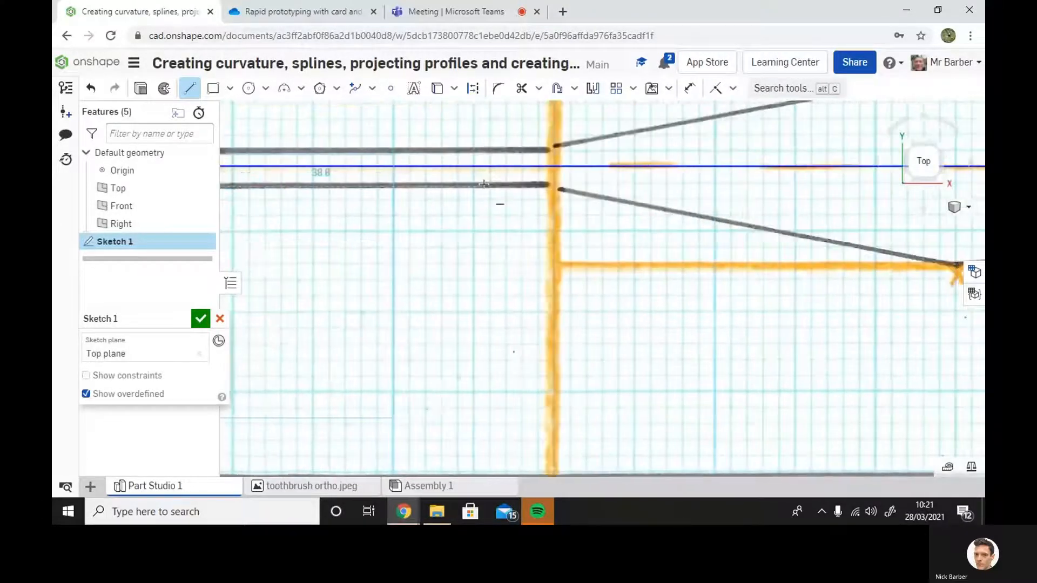
pyautogui.doubleClick(553, 184)
# Fillet the inner corner between the head's end line and the neck line with a 2.5 mm radius.
pyautogui.moveTo(502, 222); pyautogui.dragTo(843, 234, button='middle')
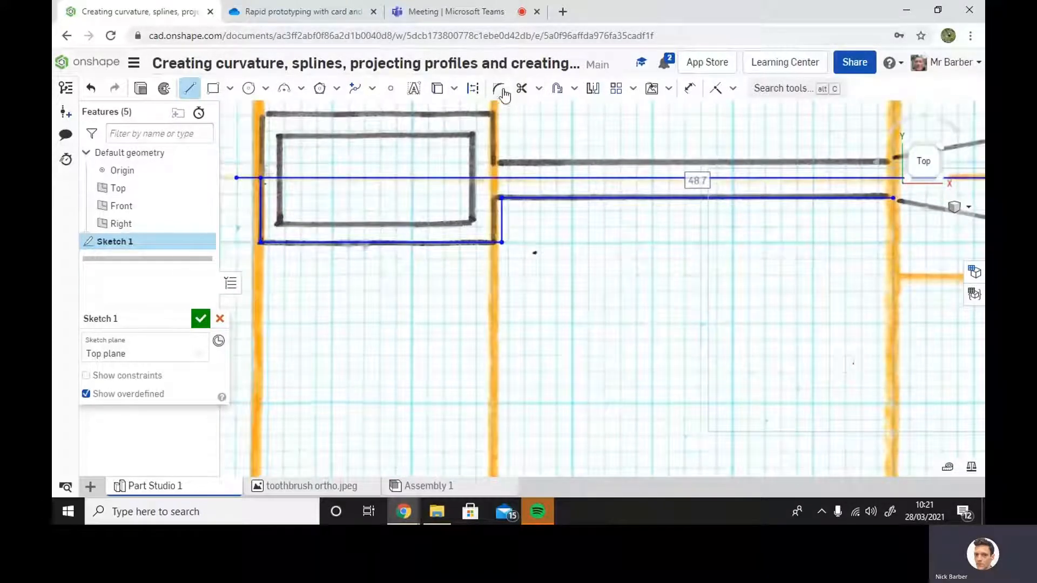
pyautogui.click(496, 91)
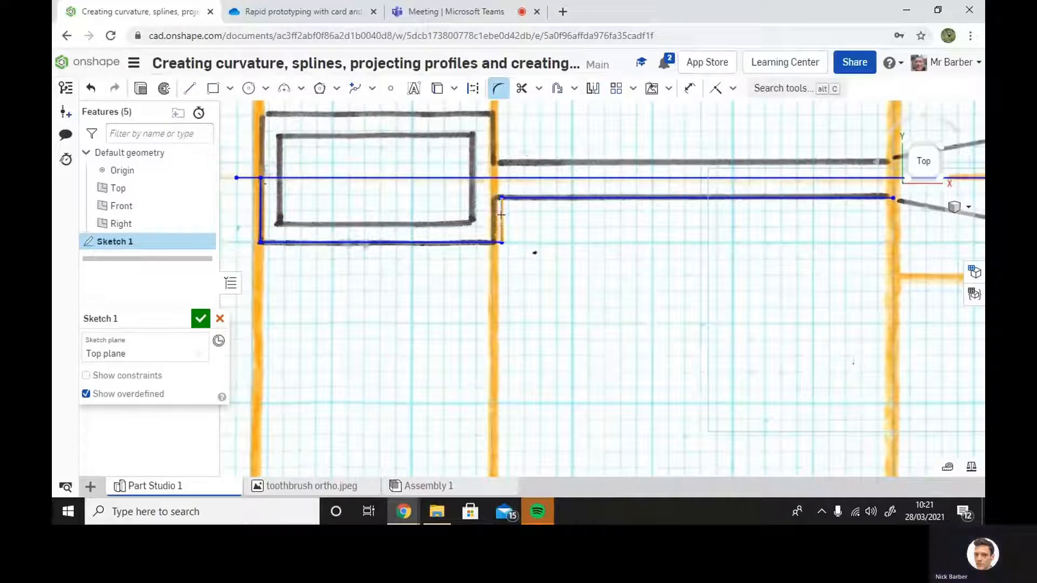
pyautogui.click(501, 199)
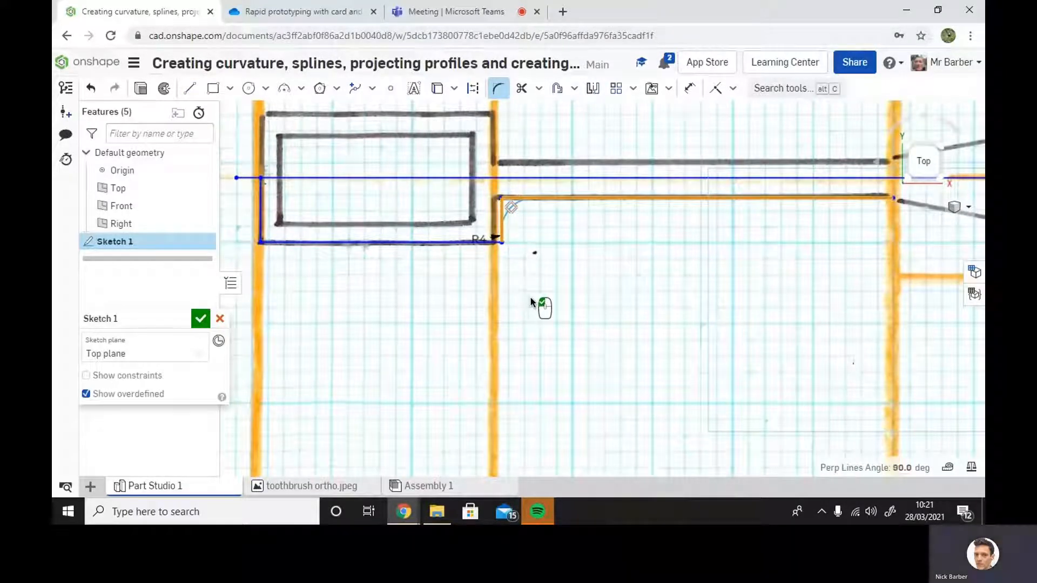
pyautogui.doubleClick(480, 240)
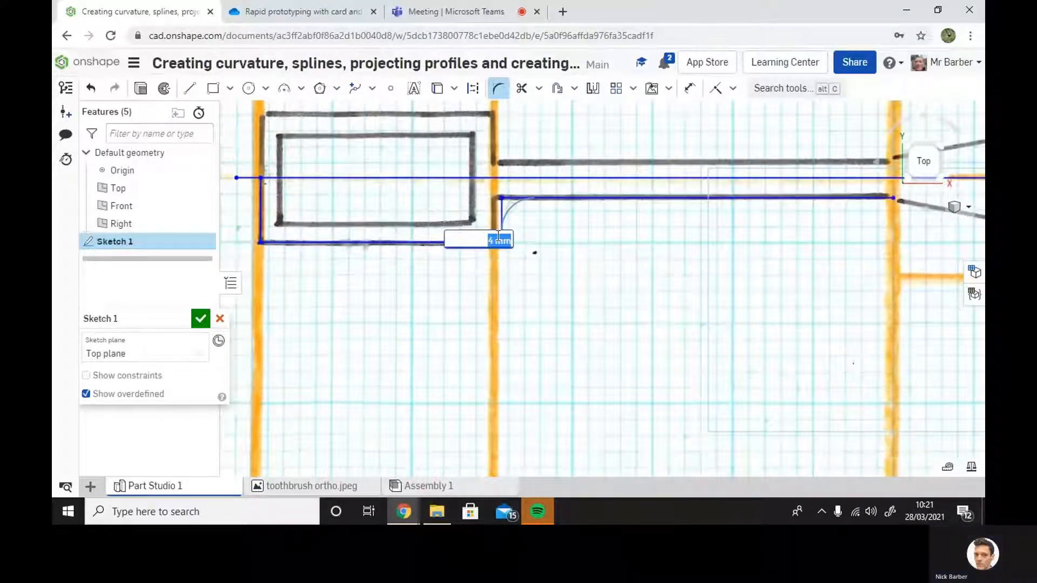
pyautogui.press('BackSpace')
pyautogui.write('2')
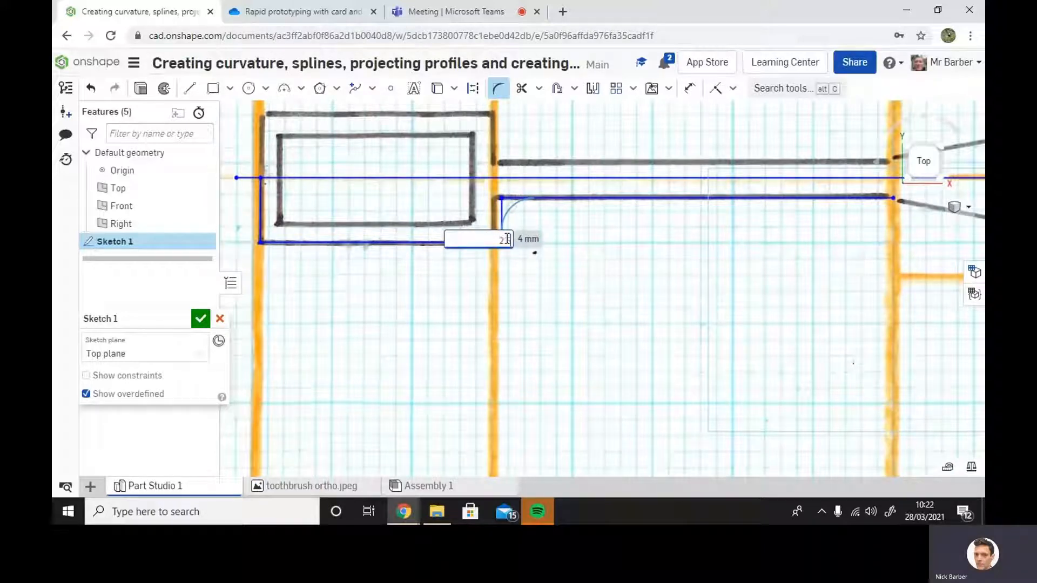
pyautogui.write('.5')
pyautogui.press('Return')
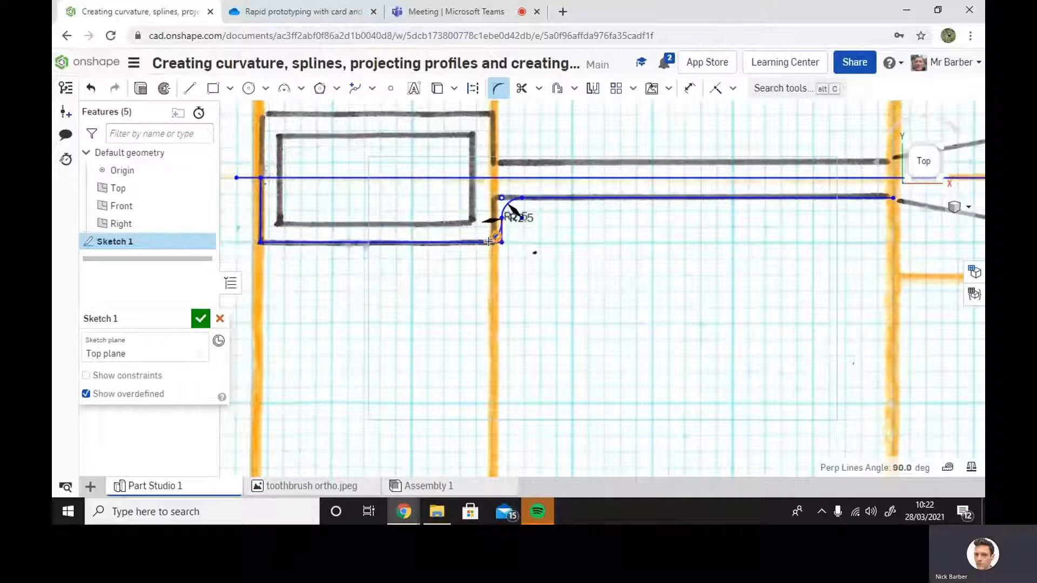
# Fillet the two lower outer corners of the head outline with the same 2.5 mm radius.
pyautogui.click(488, 241)
pyautogui.moveTo(430, 282); pyautogui.dragTo(681, 281, button='middle')
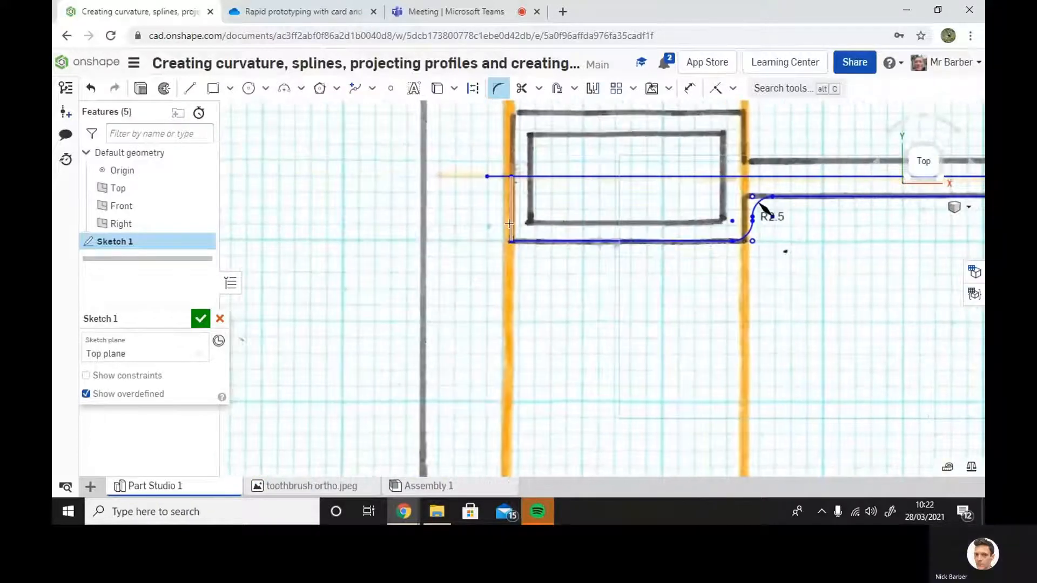
pyautogui.click(513, 240)
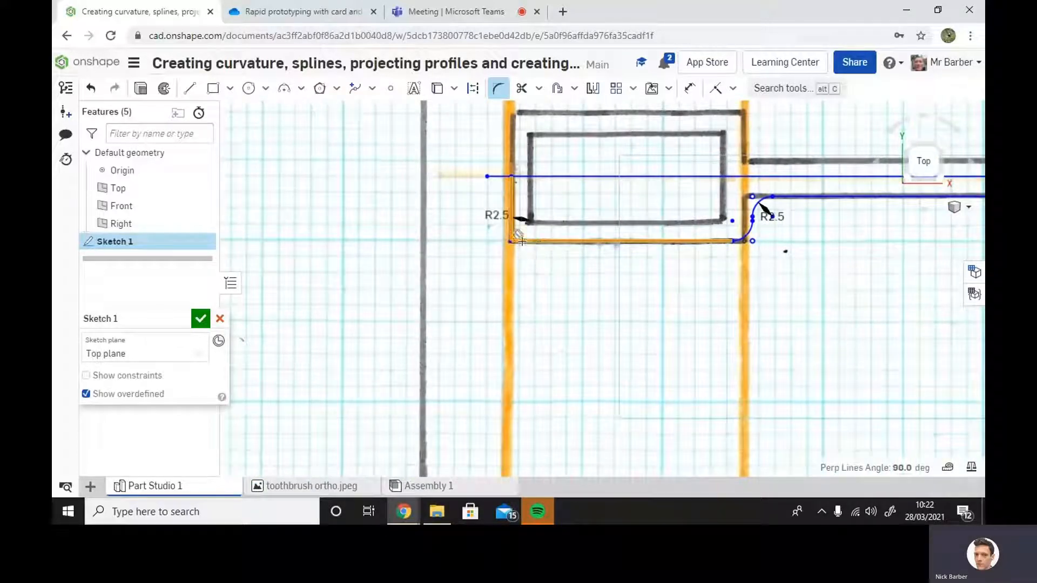
pyautogui.moveTo(799, 307); pyautogui.dragTo(655, 289, button='middle')
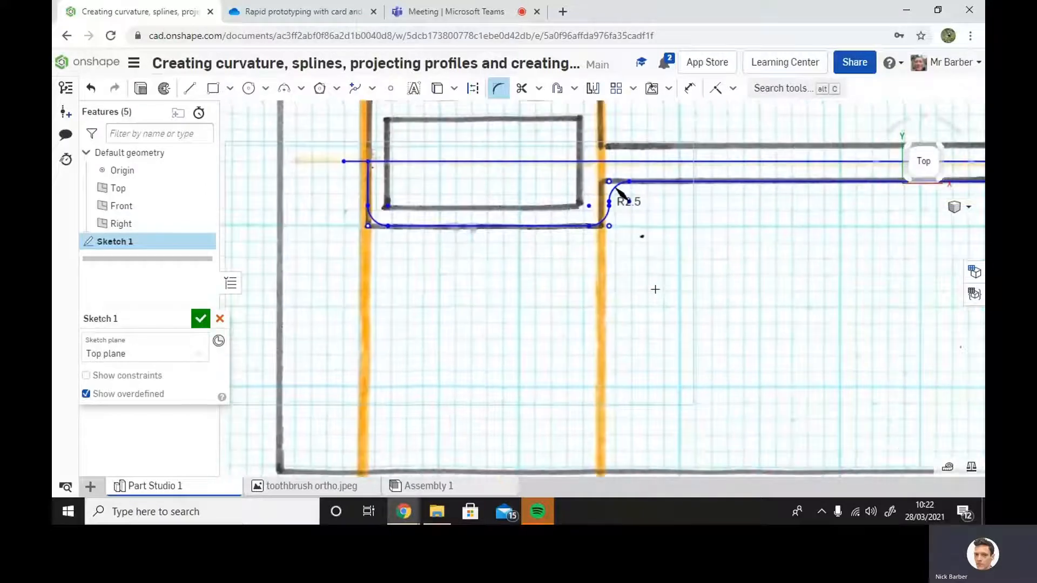
pyautogui.click(620, 194)
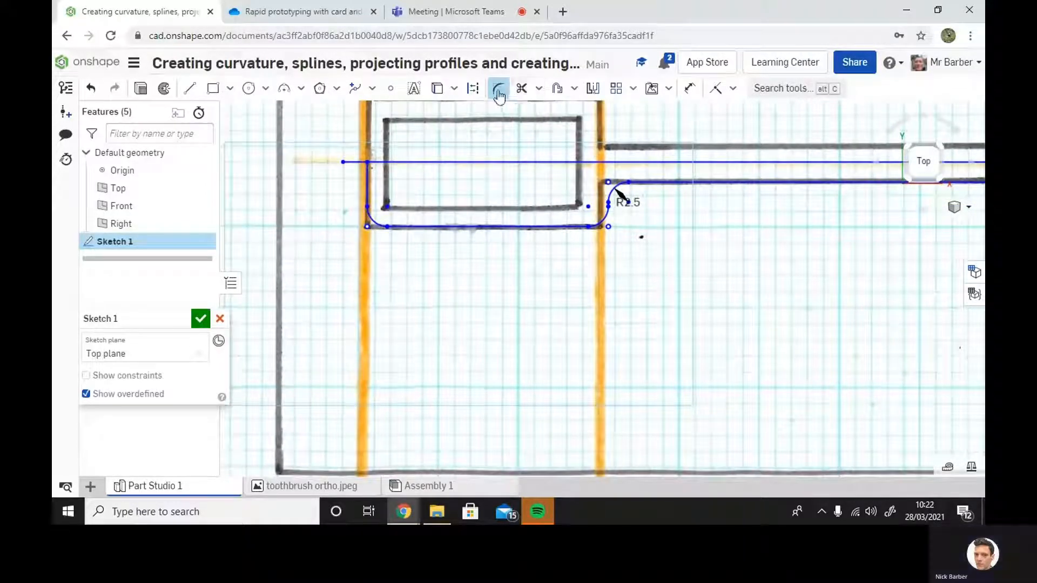
pyautogui.press('Escape')
# Shift the filleted shoulder between head and neck slightly towards the head so it lines up with the drawn head edge.
pyautogui.scroll(3, 643, 255)
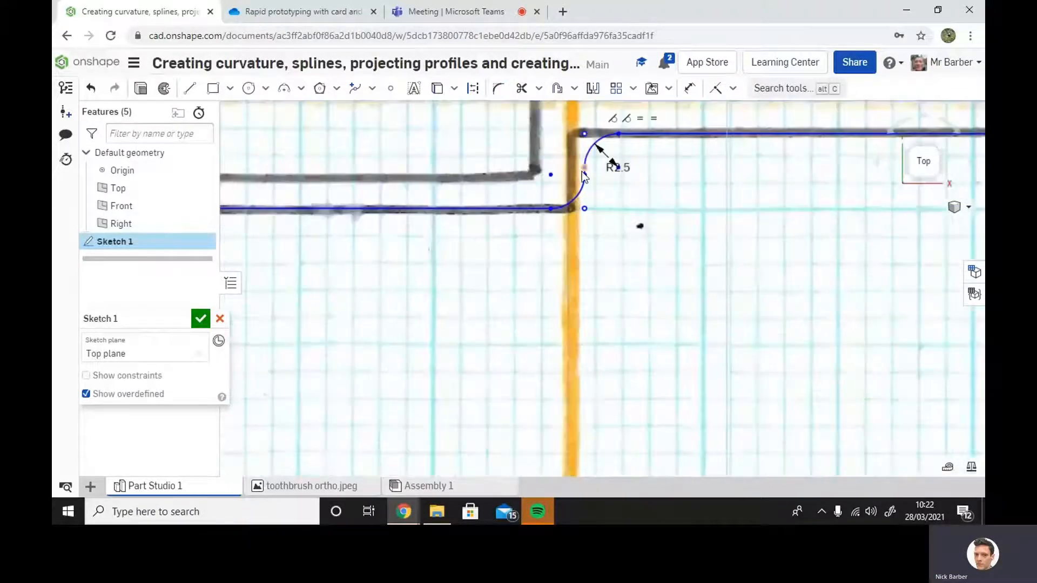
pyautogui.moveTo(584, 134)
pyautogui.mouseDown()
pyautogui.moveTo(563, 134)
pyautogui.moveTo(575, 135)
pyautogui.mouseUp()
pyautogui.moveTo(449, 347)
pyautogui.mouseDown(button='middle')
pyautogui.moveTo(672, 348)
pyautogui.moveTo(633, 410)
pyautogui.moveTo(475, 387)
pyautogui.mouseUp(button='middle')
pyautogui.scroll(-3, 770, 342)
# Sketch a four-point spline about 147 mm long from the neck's end through the handle's lower widest point and next mark to the rounded end.
pyautogui.moveTo(877, 345); pyautogui.dragTo(378, 289, button='middle')
pyautogui.moveTo(769, 297); pyautogui.dragTo(493, 255, button='middle')
pyautogui.scroll(-5, 494, 256)
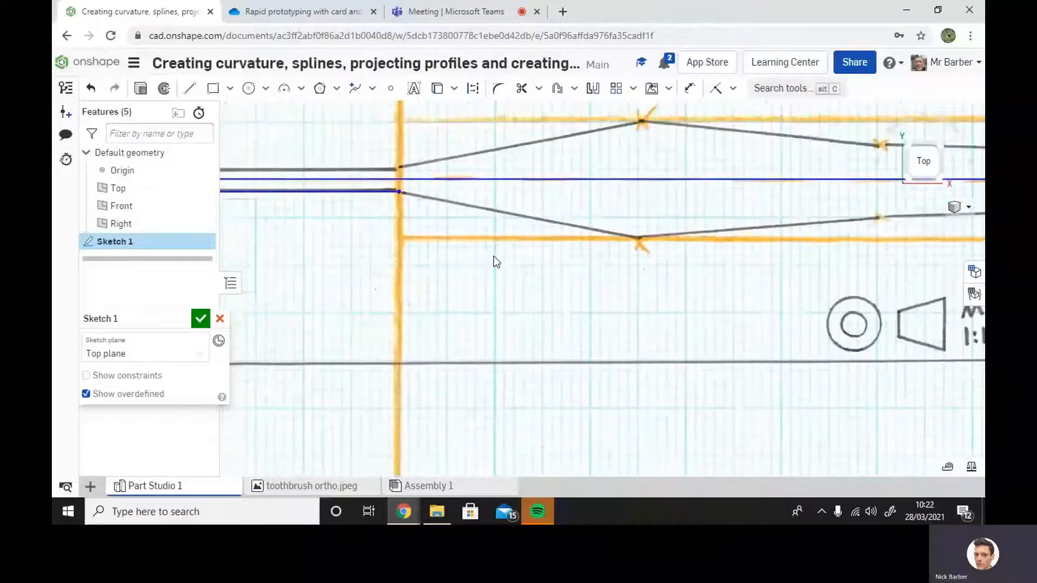
pyautogui.scroll(2, 665, 286)
pyautogui.moveTo(839, 274); pyautogui.dragTo(774, 270, button='middle')
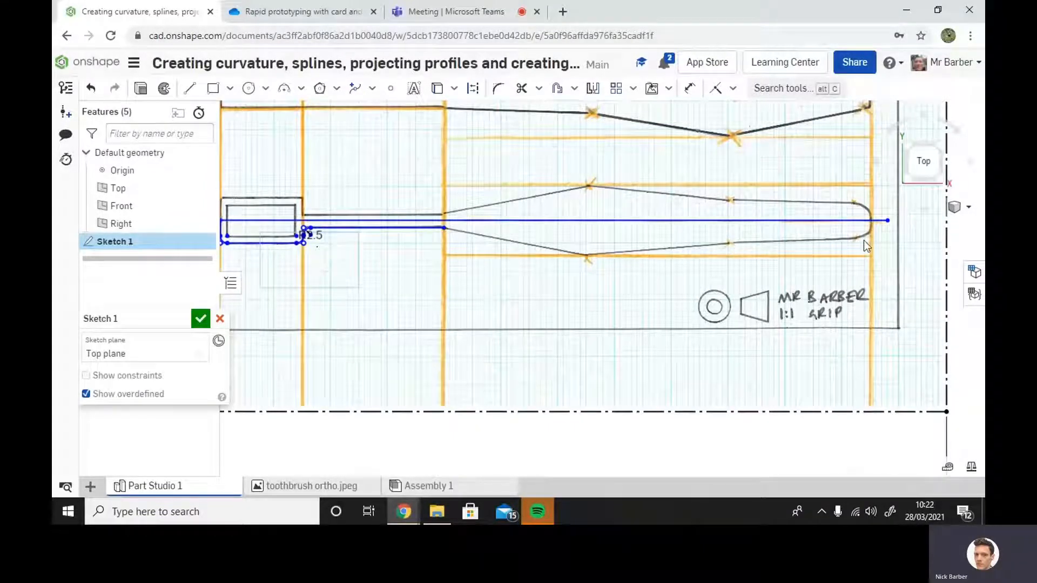
pyautogui.click(375, 92)
pyautogui.click(378, 109)
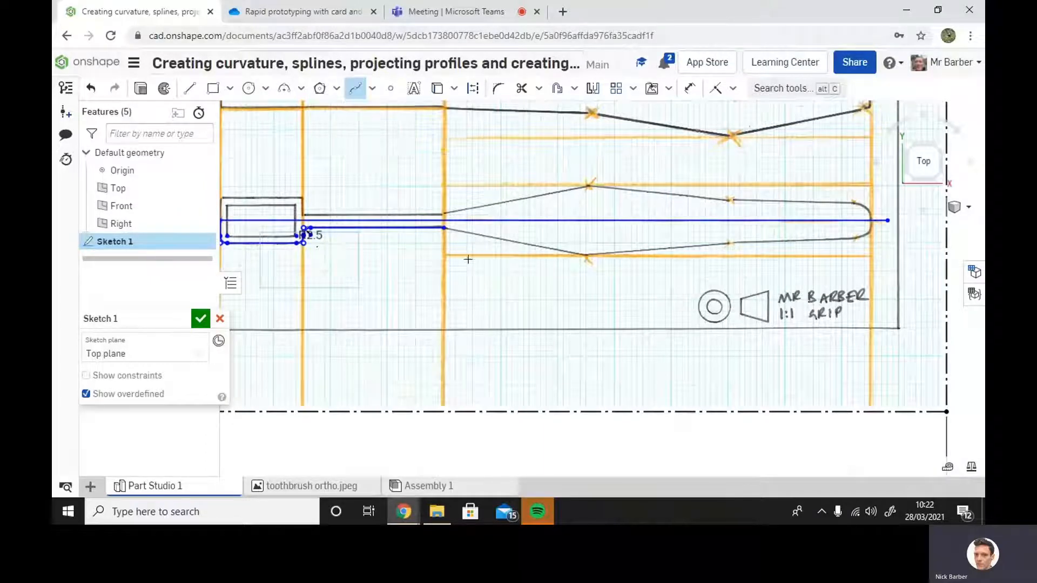
pyautogui.click(443, 228)
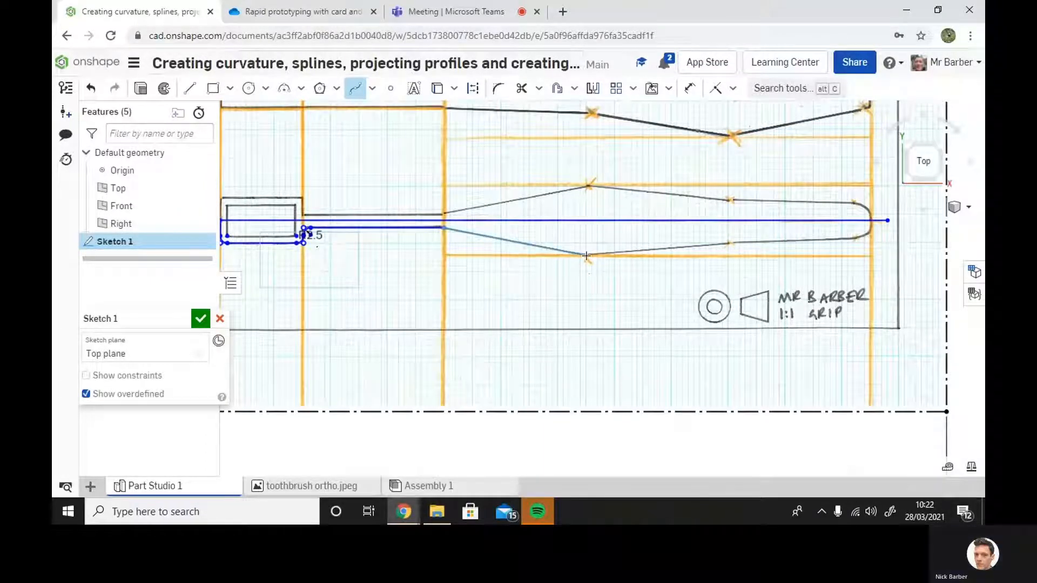
pyautogui.click(587, 255)
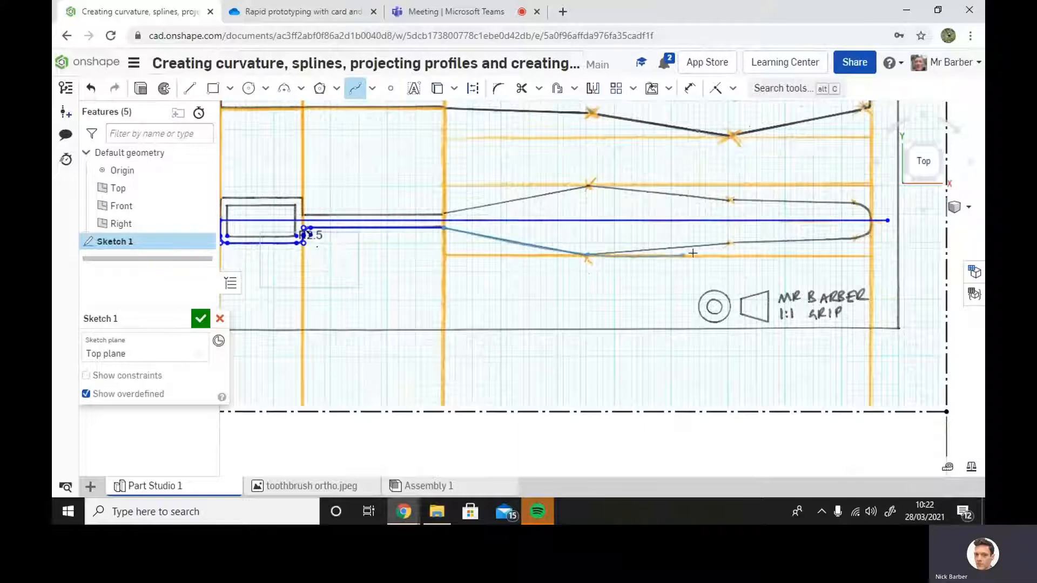
pyautogui.click(729, 242)
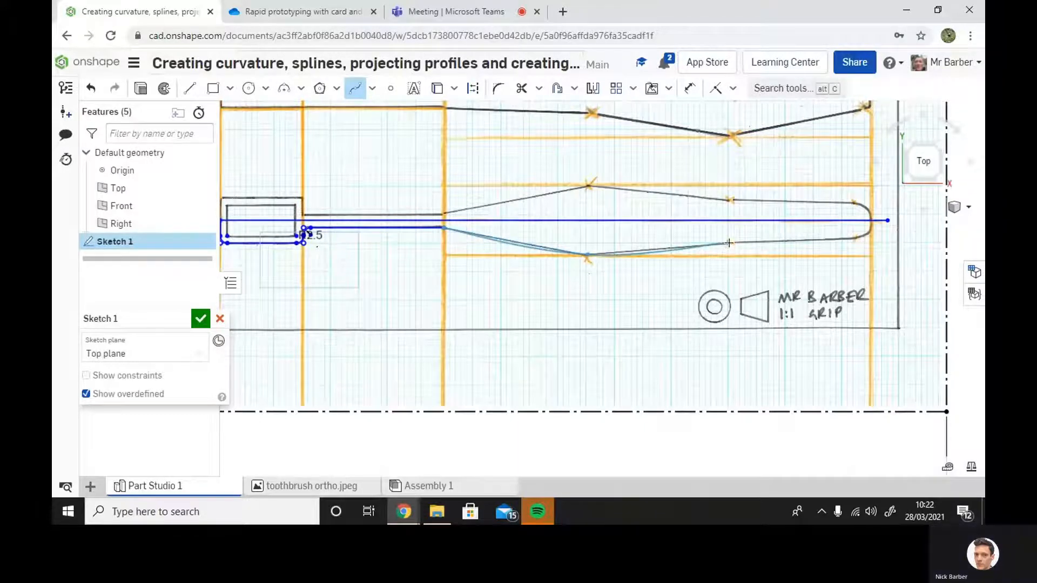
pyautogui.doubleClick(858, 239)
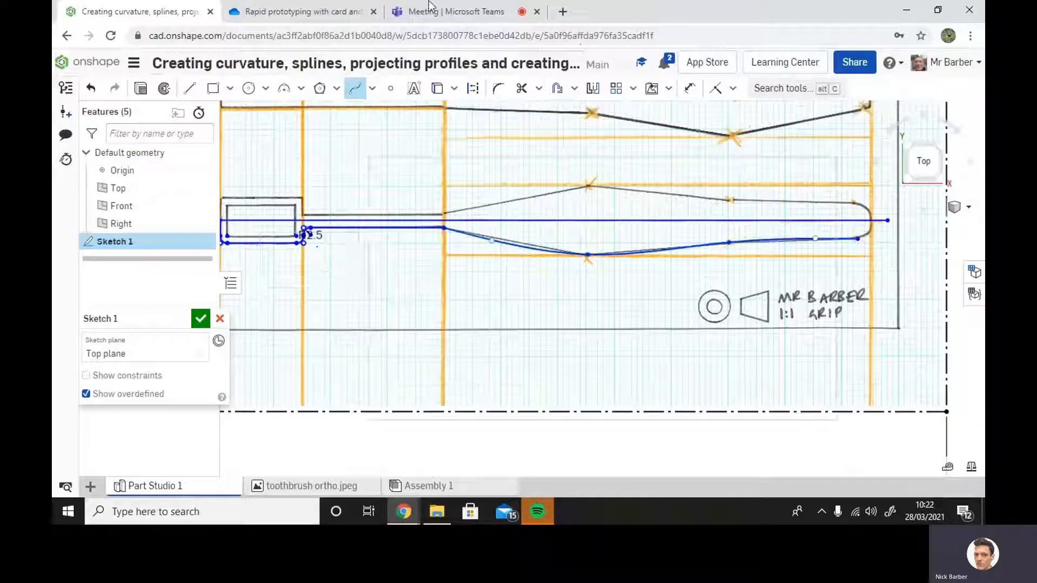
# Add two spline points to the handle curve, one on each side of its widest point.
pyautogui.click(372, 88)
pyautogui.click(373, 134)
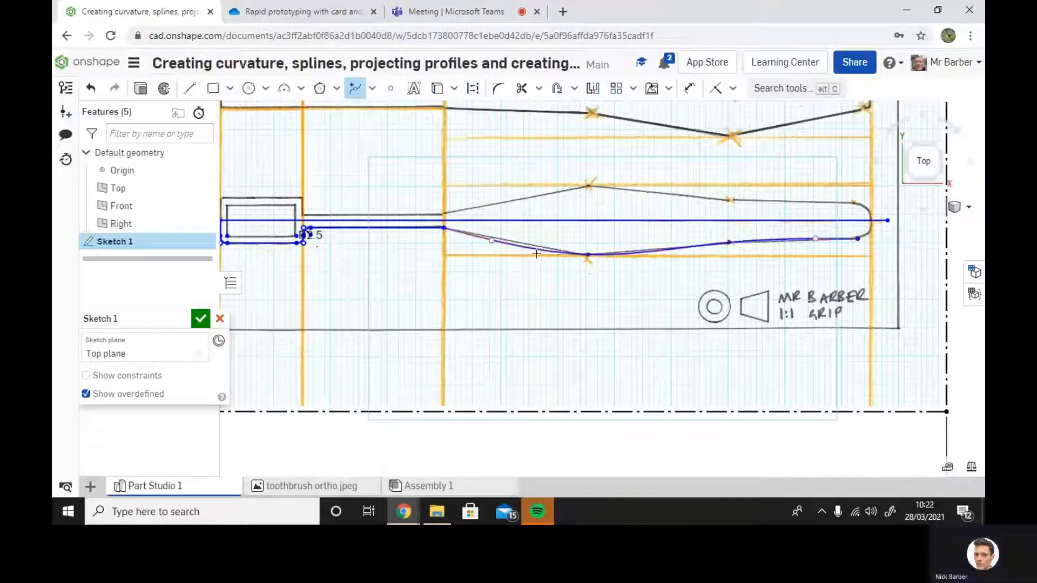
pyautogui.click(536, 249)
pyautogui.click(645, 249)
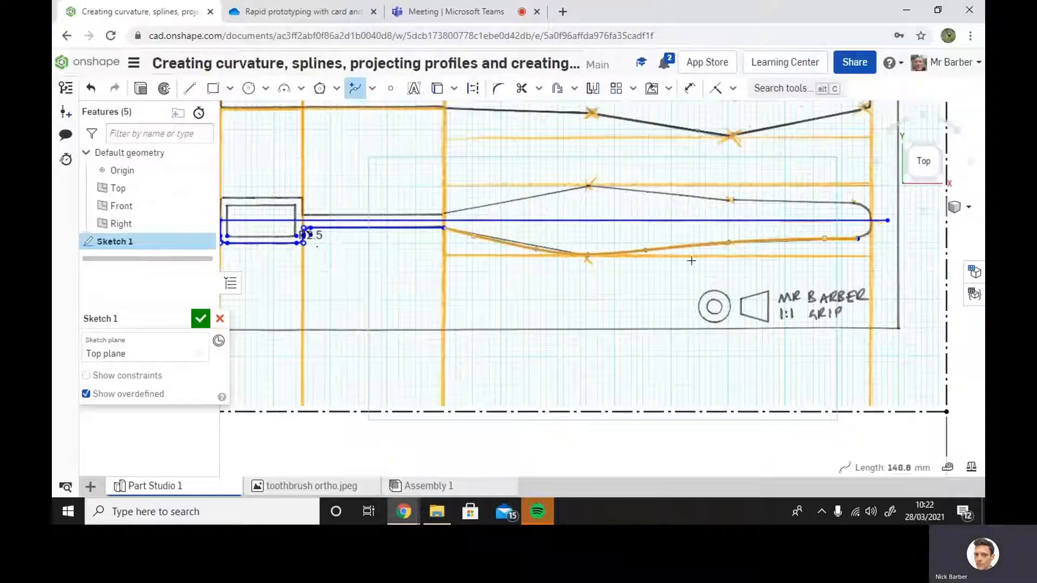
pyautogui.scroll(-3, 437, 123)
pyautogui.click(355, 88)
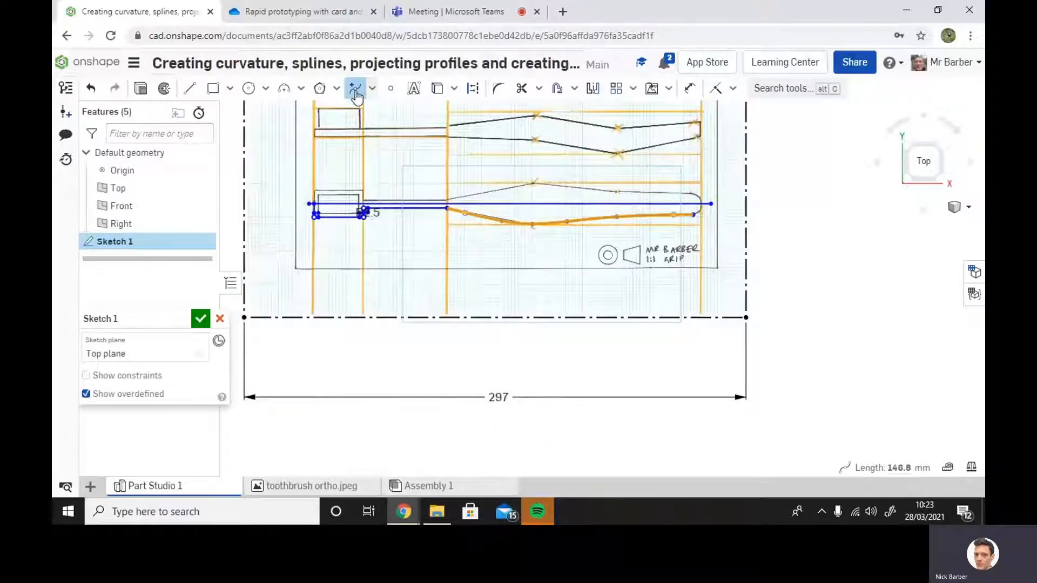
# Try repositioning the added spline point beyond the handle's widest point, and delete both added points.
pyautogui.scroll(5, 536, 270)
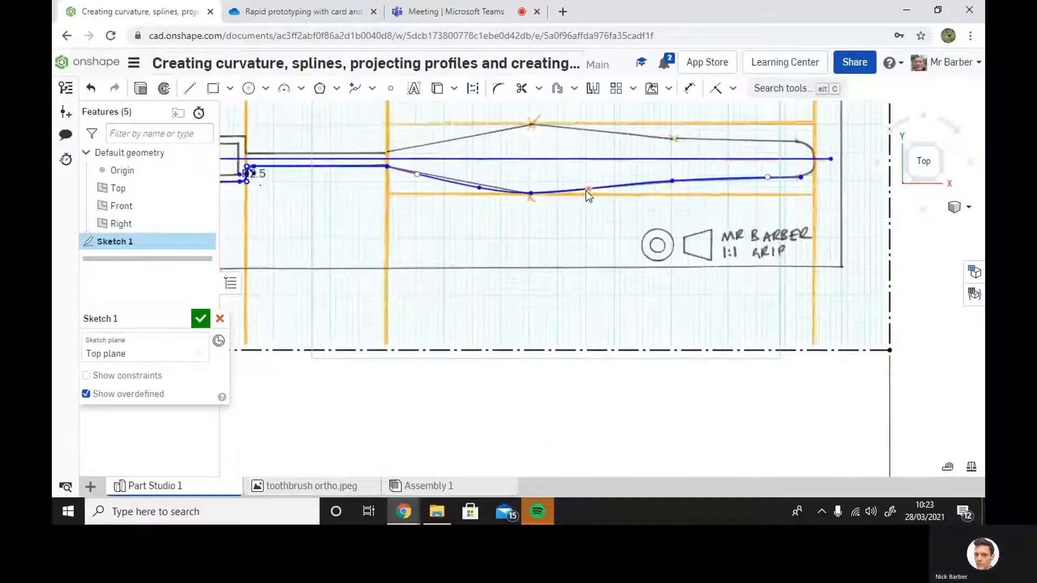
pyautogui.moveTo(588, 189)
pyautogui.mouseDown()
pyautogui.moveTo(594, 224)
pyautogui.moveTo(598, 186)
pyautogui.mouseUp()
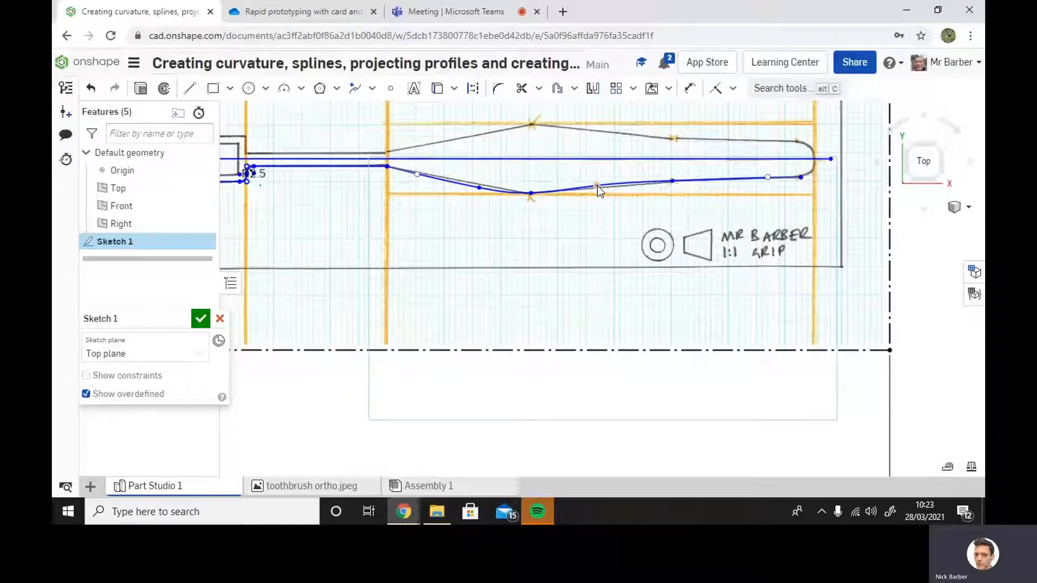
pyautogui.click(597, 186)
pyautogui.press('Delete')
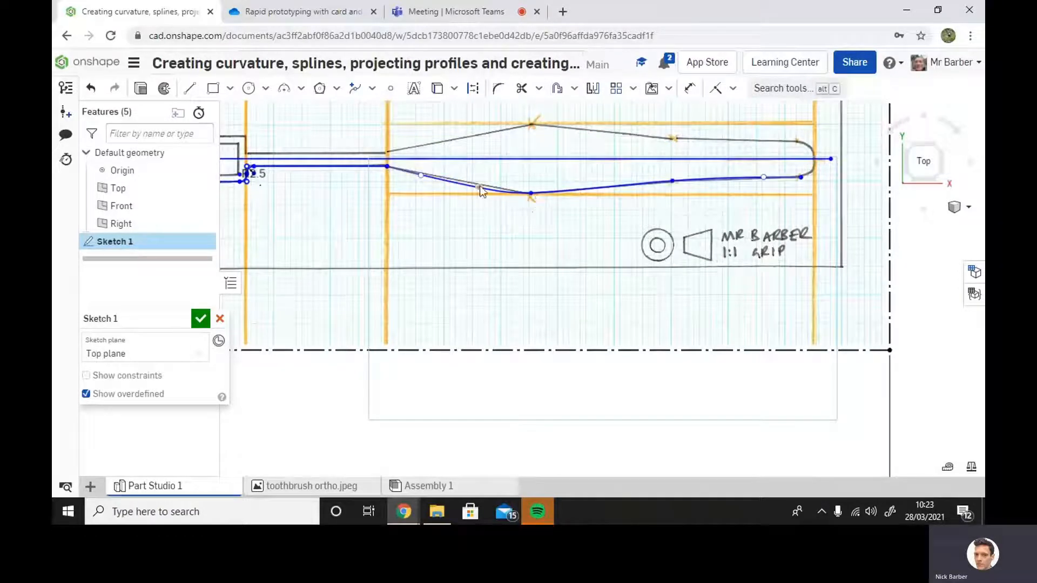
pyautogui.click(480, 186)
pyautogui.press('Delete')
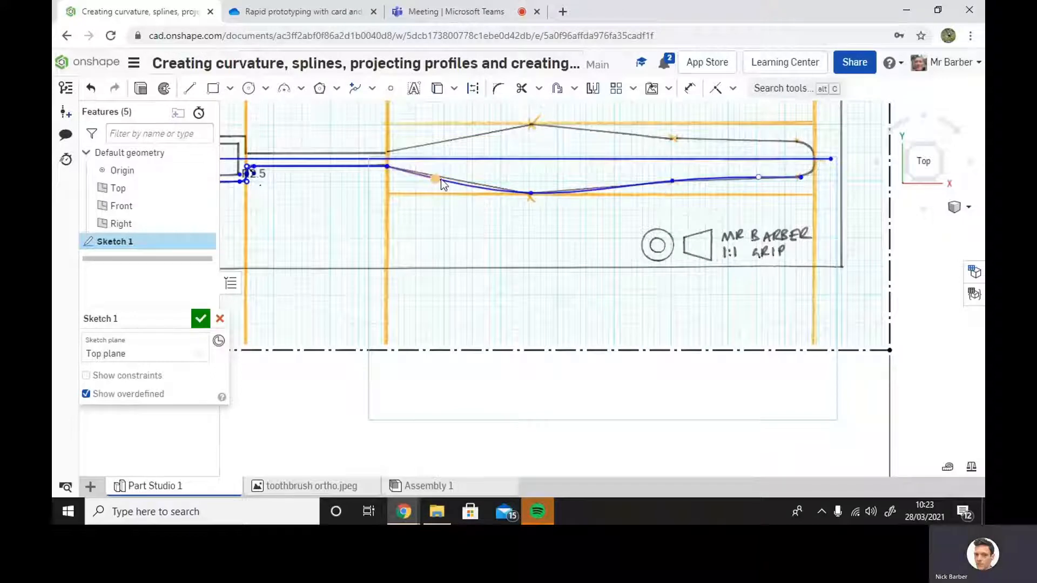
# Reshape the handle spline by extending its tangent handle near the neck and shifting its widest point and next point slightly inward.
pyautogui.moveTo(437, 179); pyautogui.dragTo(475, 174)
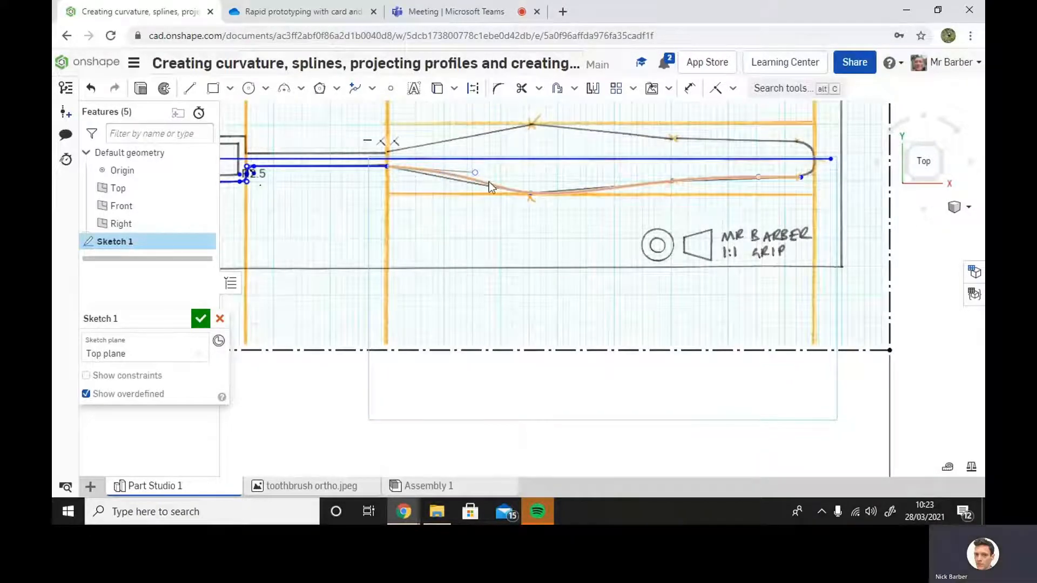
pyautogui.moveTo(531, 192); pyautogui.dragTo(538, 186)
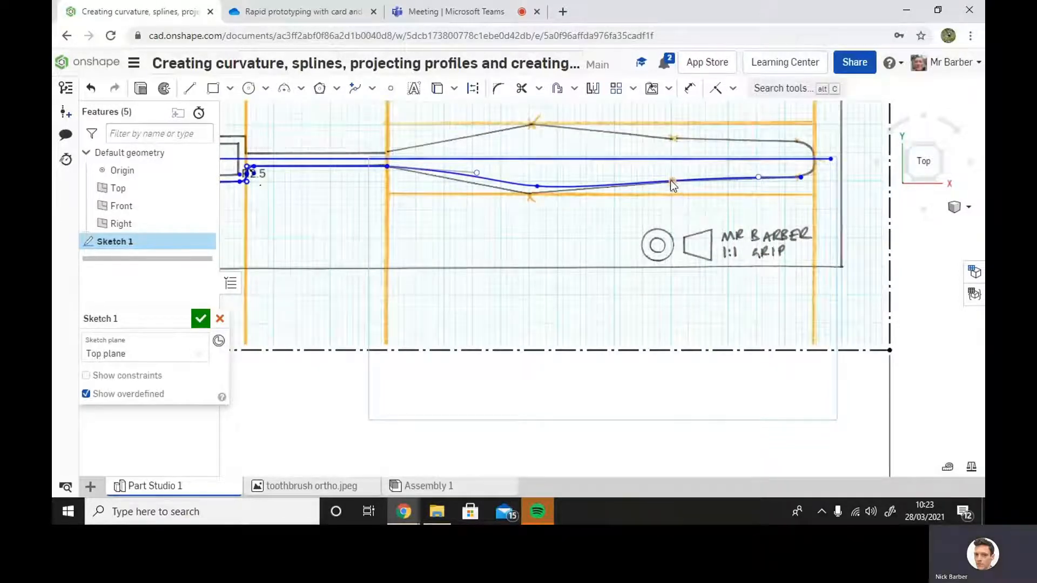
pyautogui.moveTo(670, 180)
pyautogui.mouseDown()
pyautogui.moveTo(650, 180)
pyautogui.moveTo(662, 179)
pyautogui.mouseUp()
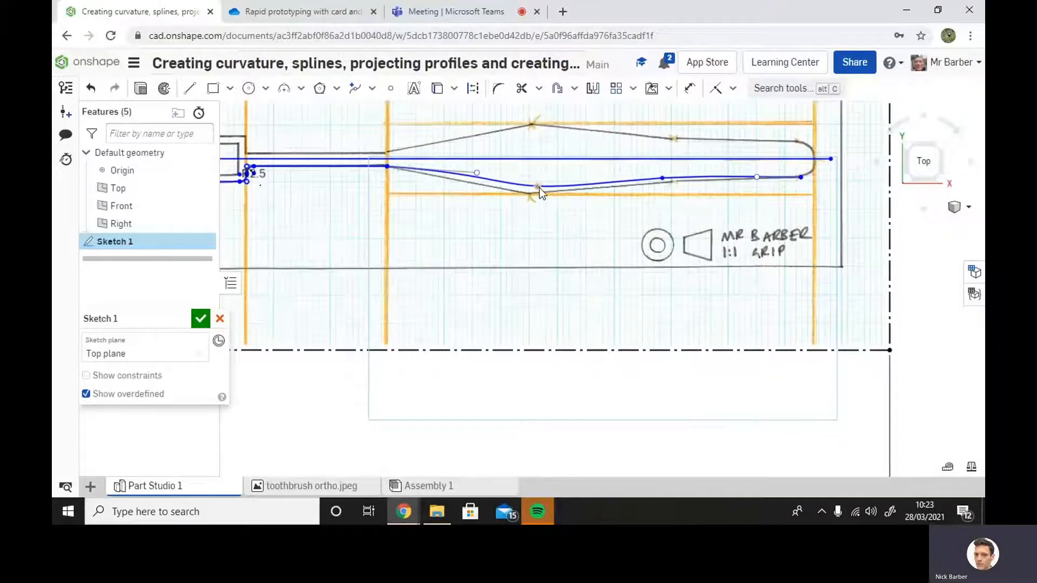
pyautogui.moveTo(540, 186); pyautogui.dragTo(535, 186)
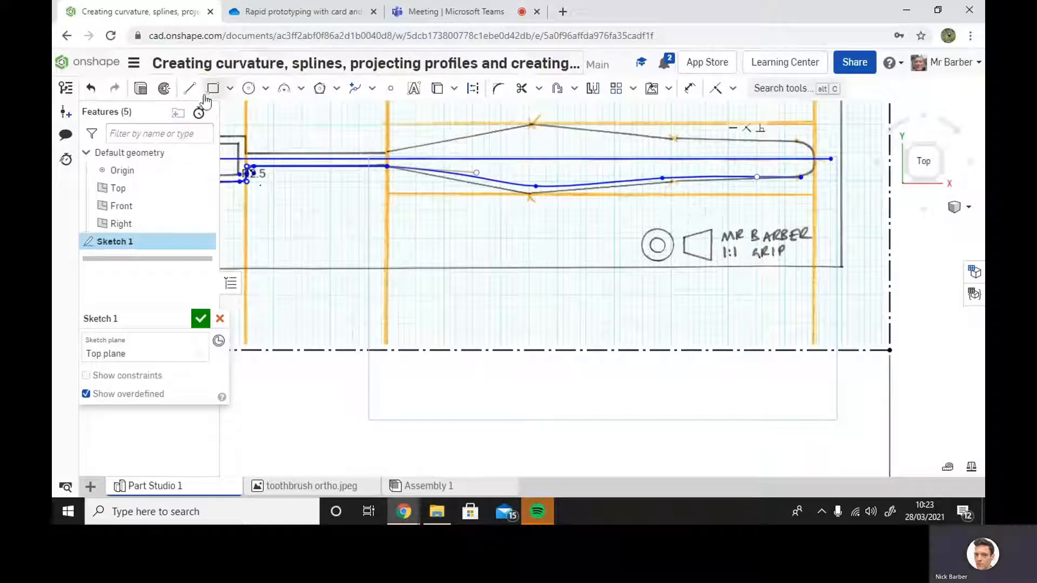
# Close the handle's end with a line about 4.9 mm long from the spline's endpoint and a perpendicular one about 6.5 mm to the centreline.
pyautogui.click(189, 88)
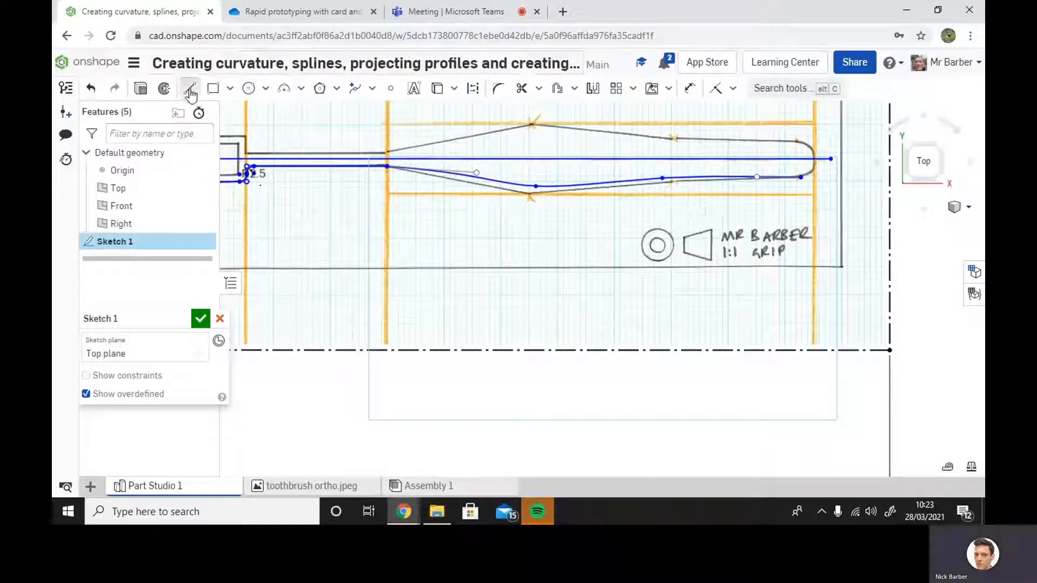
pyautogui.click(800, 178)
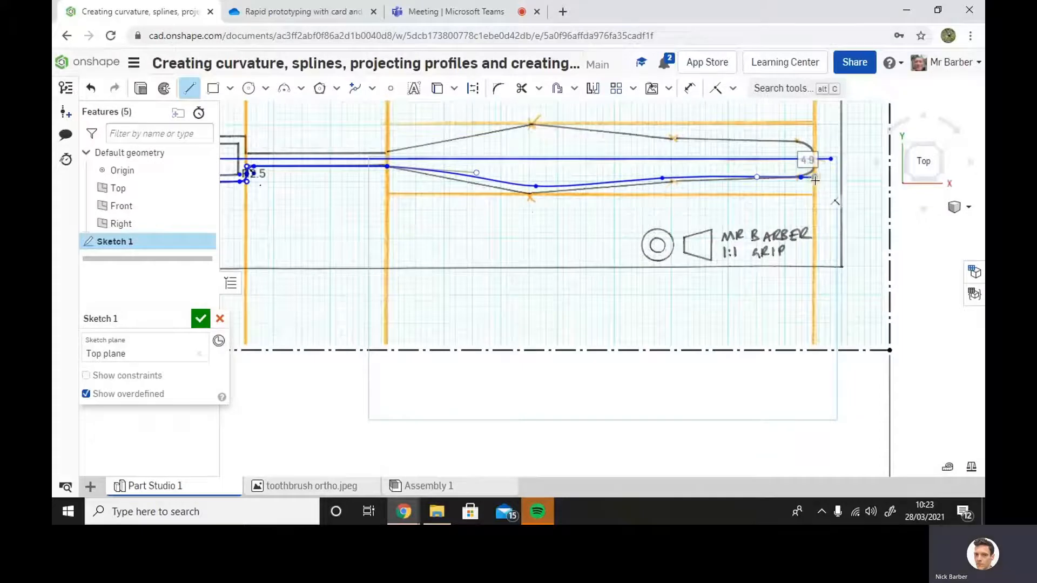
pyautogui.scroll(5, 814, 181)
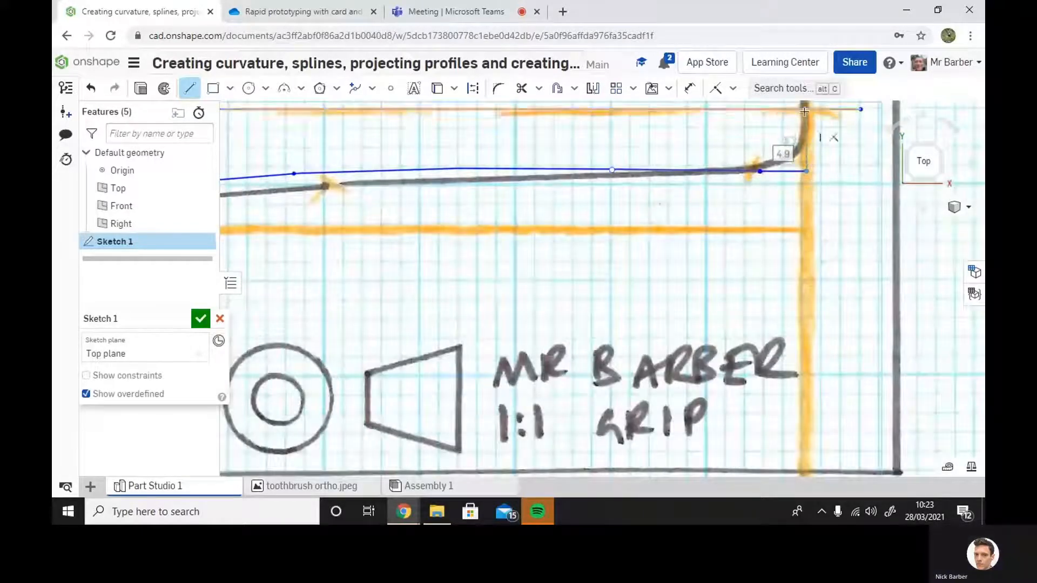
pyautogui.click(805, 110)
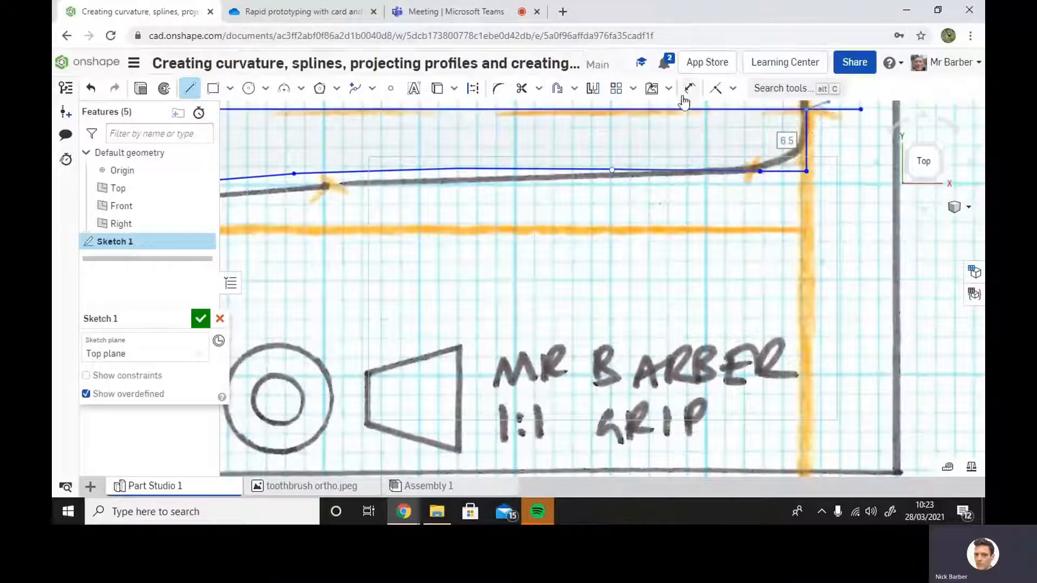
# Fillet the corner between the two lines at the handle's end with a 4 mm radius.
pyautogui.click(496, 93)
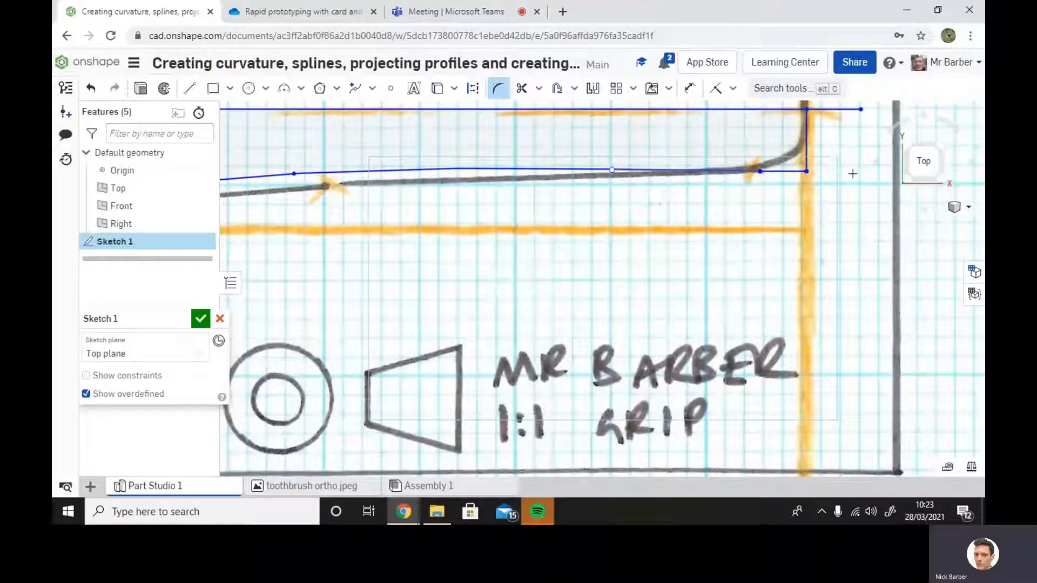
pyautogui.click(806, 172)
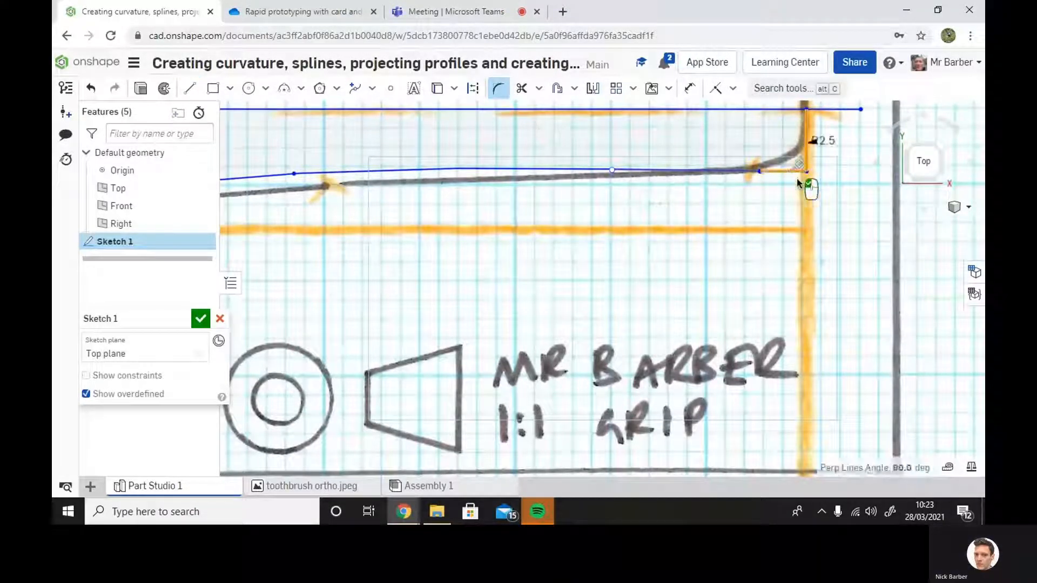
pyautogui.click(817, 141)
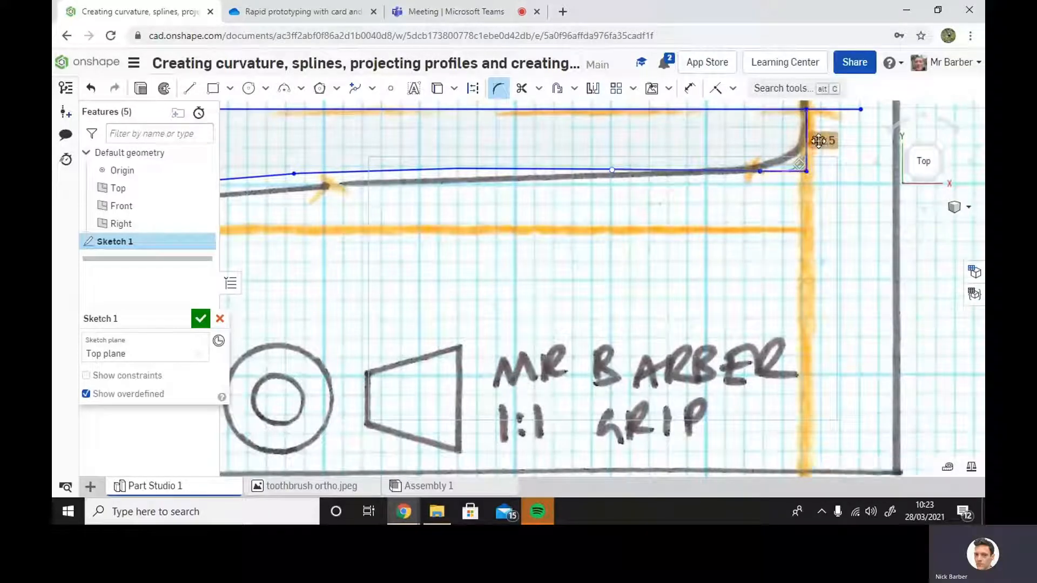
pyautogui.press('Return')
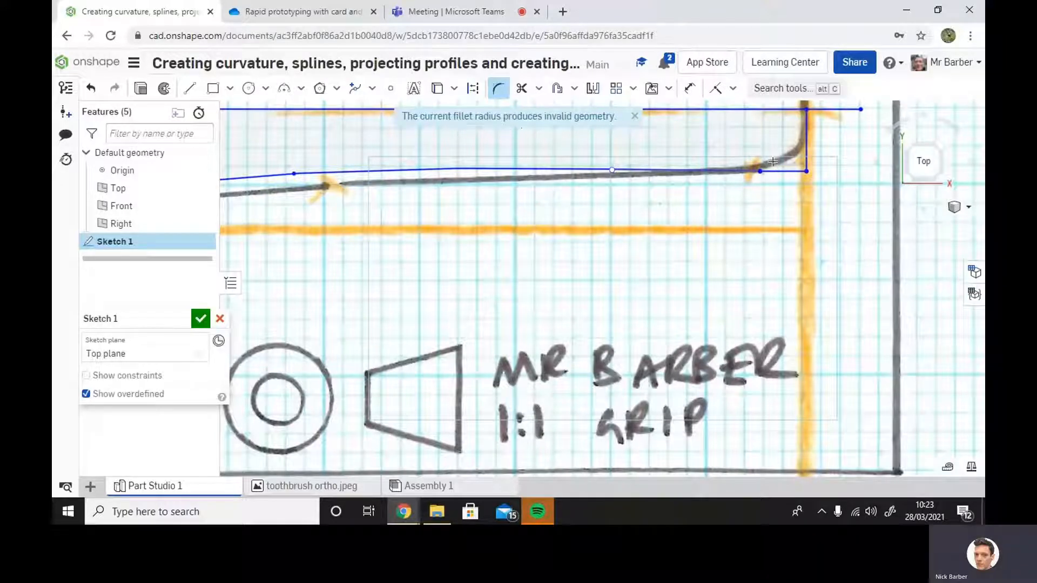
pyautogui.click(787, 171)
pyautogui.click(804, 150)
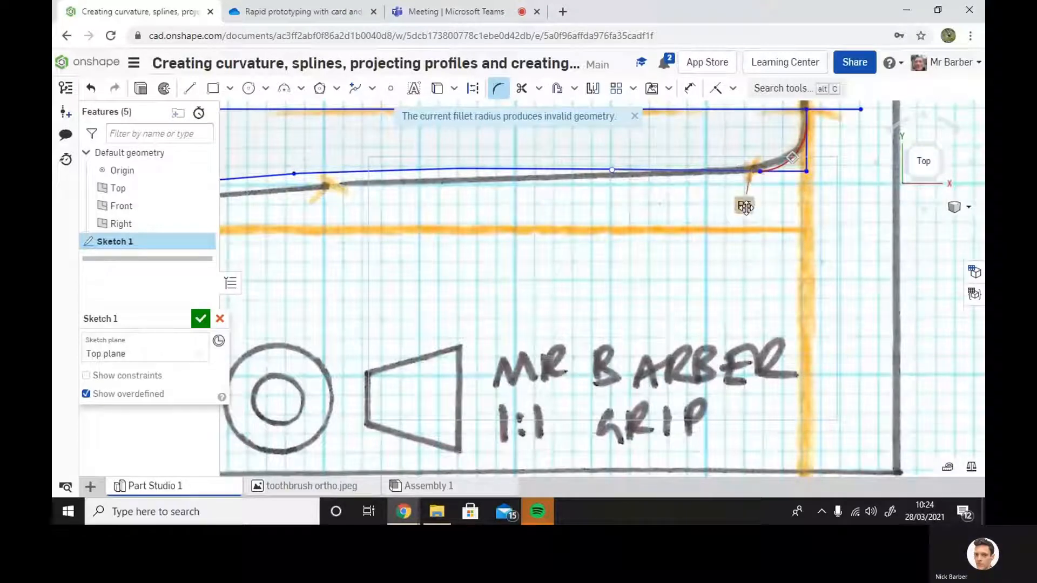
pyautogui.doubleClick(744, 205)
pyautogui.write('4')
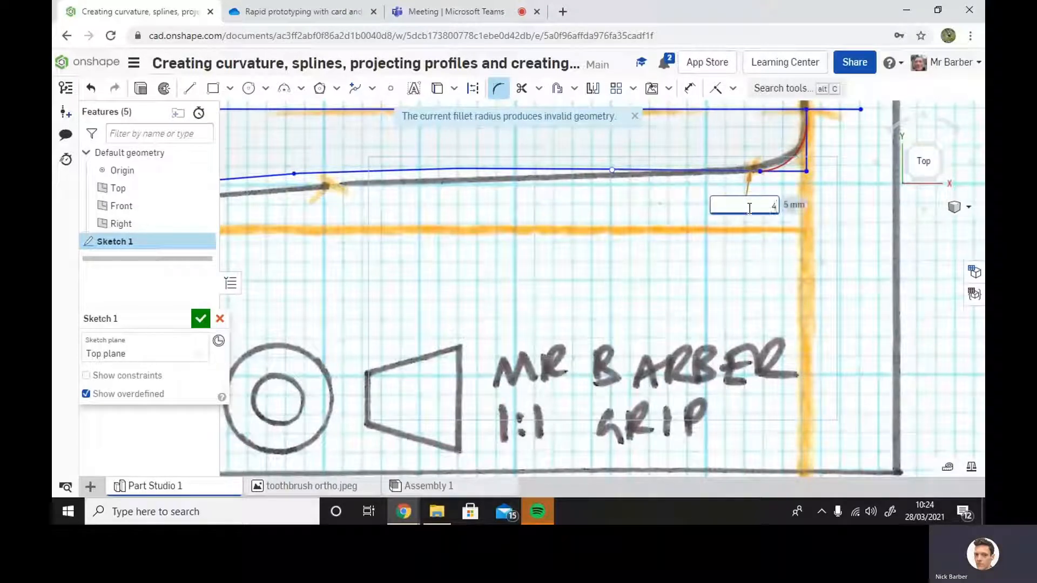
pyautogui.press('Return')
pyautogui.scroll(2, 805, 192)
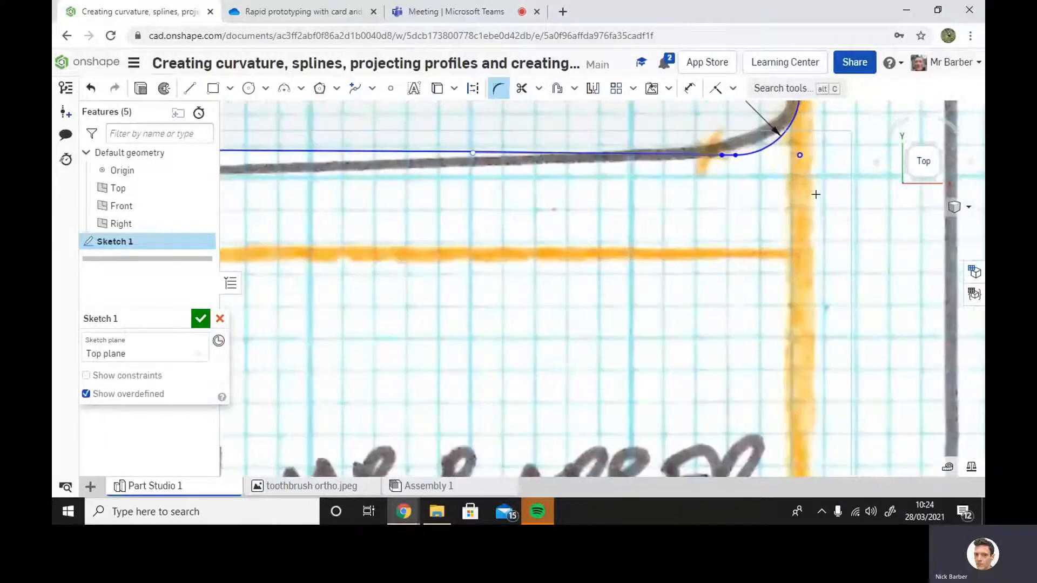
# Mirror the handle spline and the lines and fillet at the handle's end across the centreline.
pyautogui.scroll(-5, 810, 189)
pyautogui.scroll(2, 816, 198)
pyautogui.scroll(-2, 783, 208)
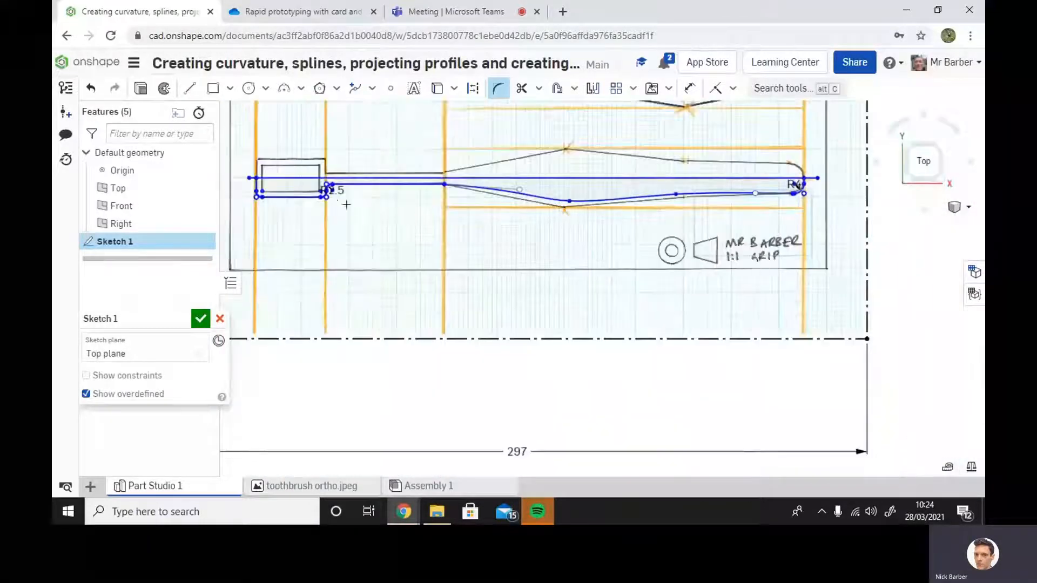
pyautogui.click(592, 88)
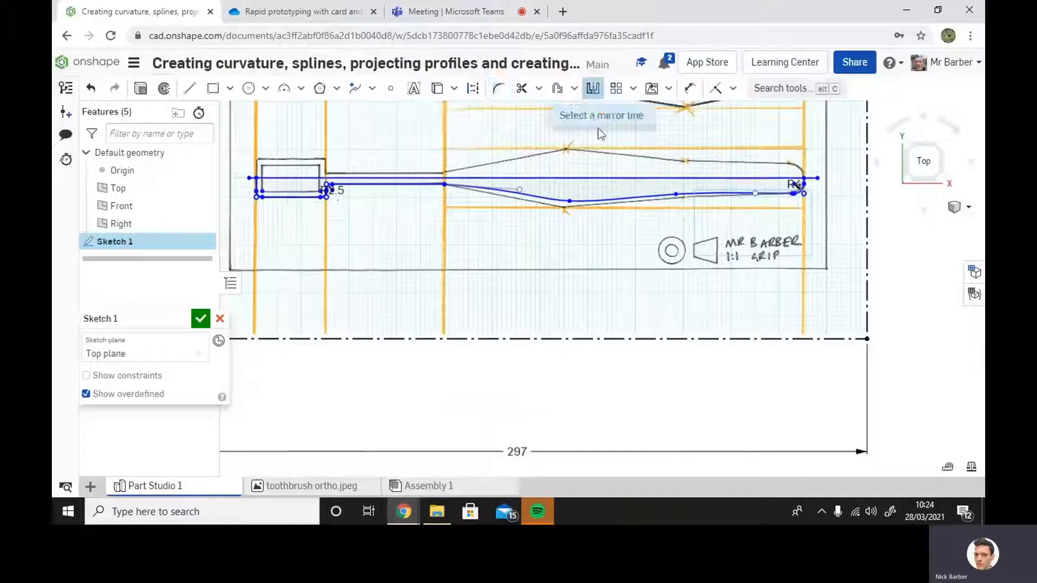
pyautogui.click(594, 179)
pyautogui.scroll(6, 753, 204)
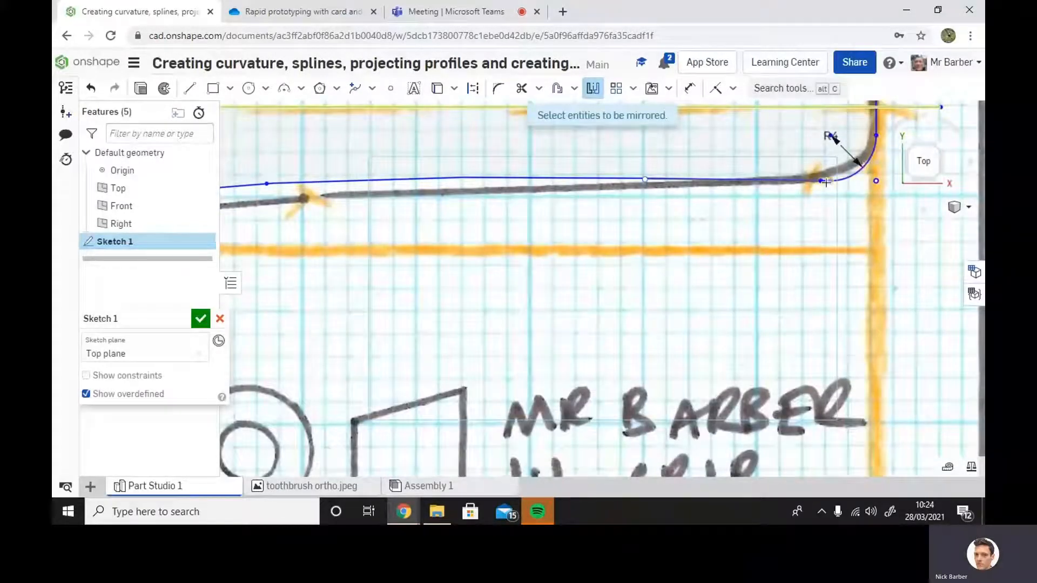
pyautogui.scroll(4, 825, 181)
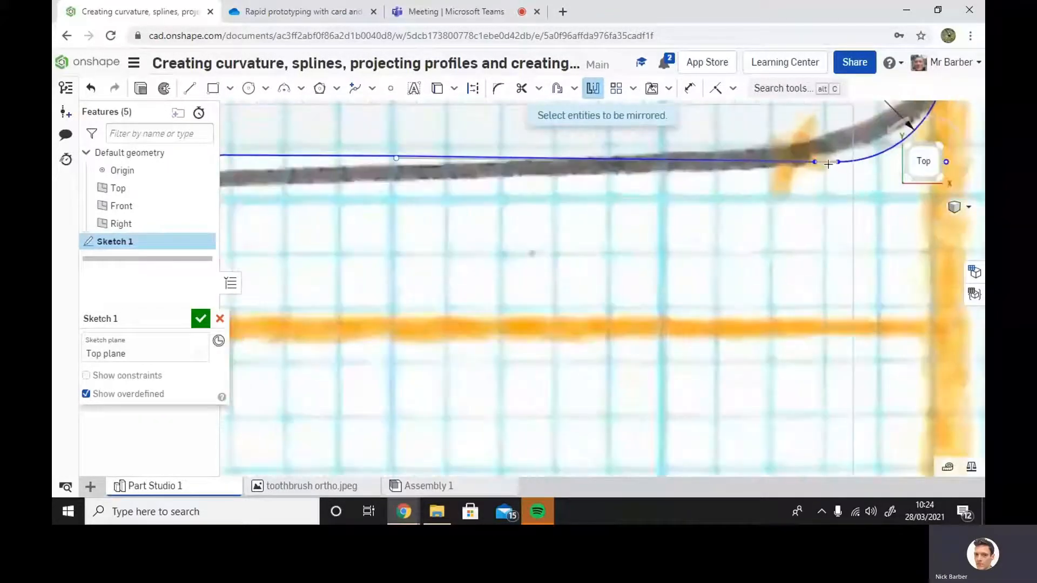
pyautogui.scroll(-5, 486, 194)
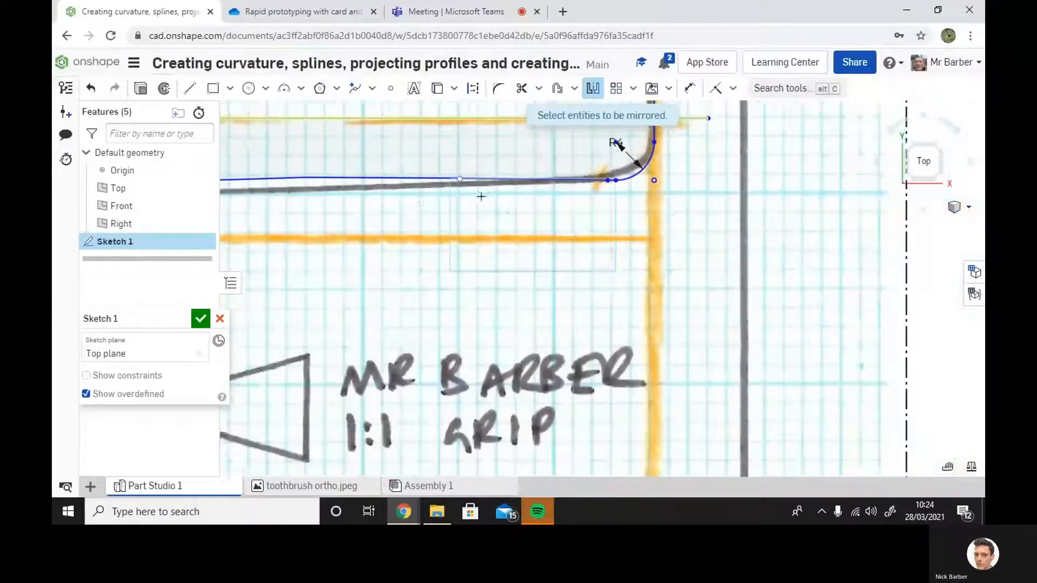
pyautogui.scroll(-5, 481, 196)
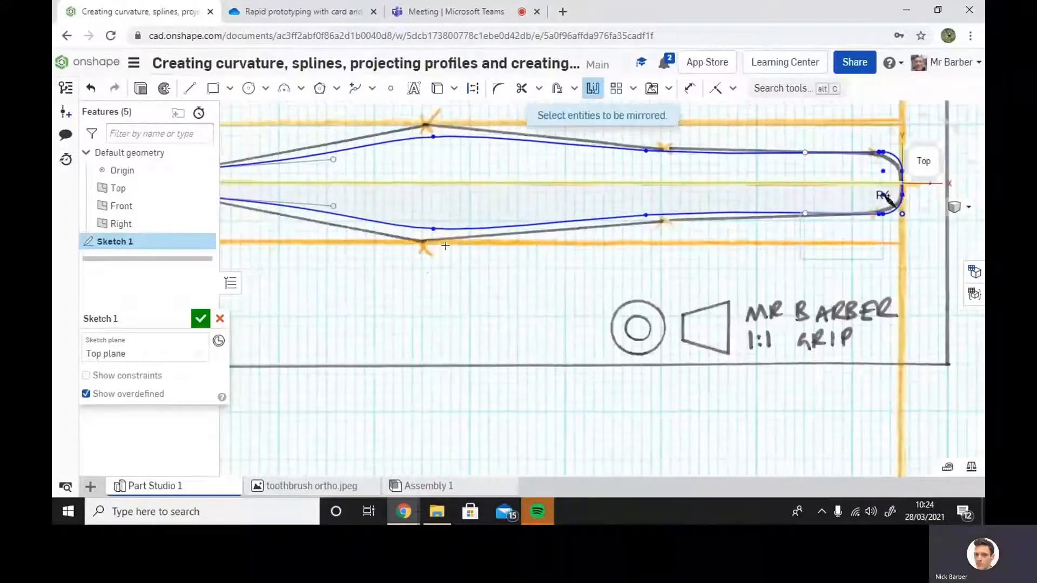
pyautogui.scroll(-6, 445, 246)
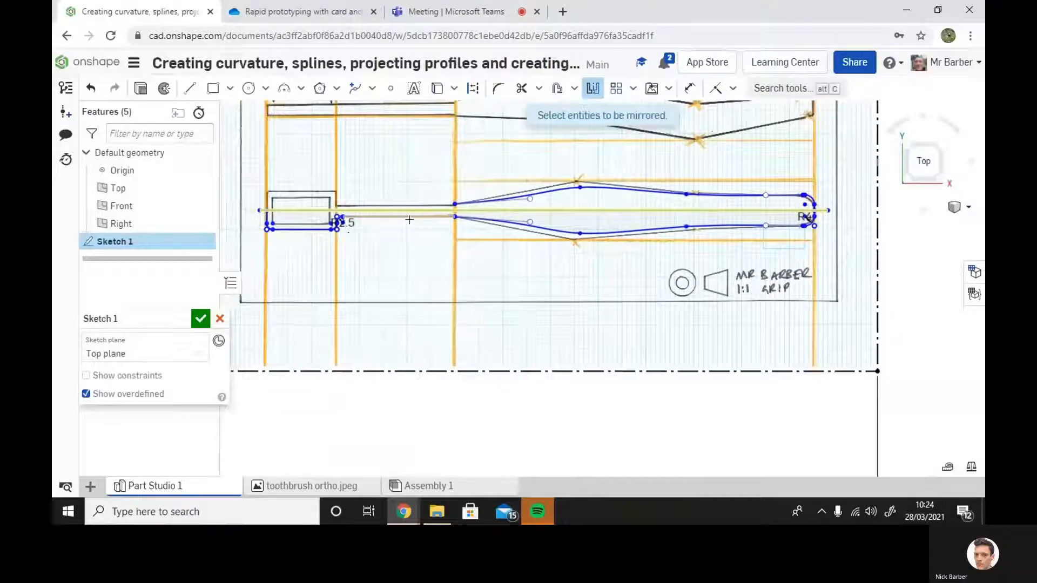
# Mirror the neck line, the shoulder fillets and the head outline across the same centreline.
pyautogui.scroll(2, 367, 251)
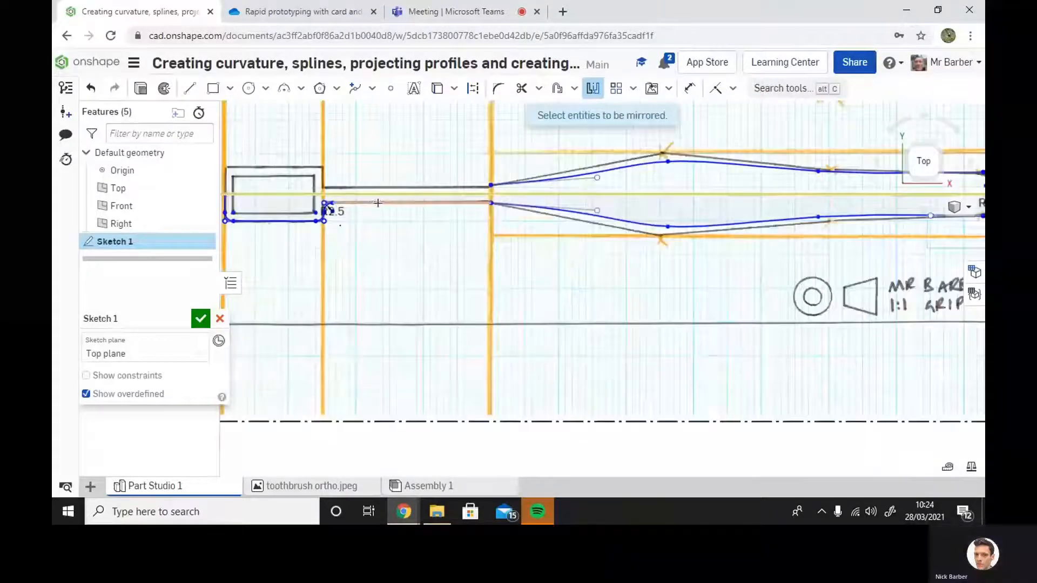
pyautogui.scroll(-4, 361, 238)
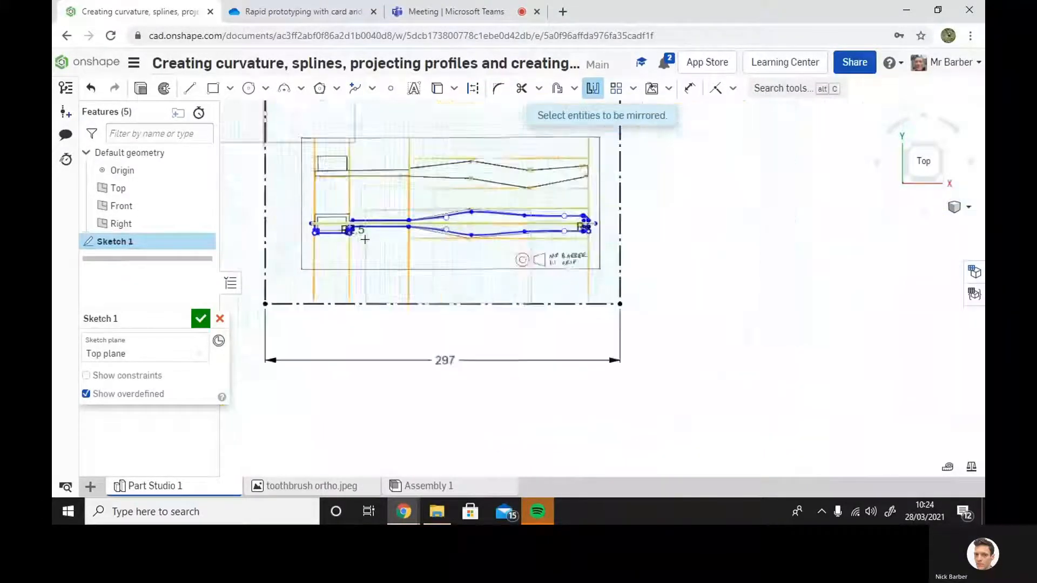
pyautogui.scroll(4, 367, 229)
pyautogui.scroll(8, 367, 229)
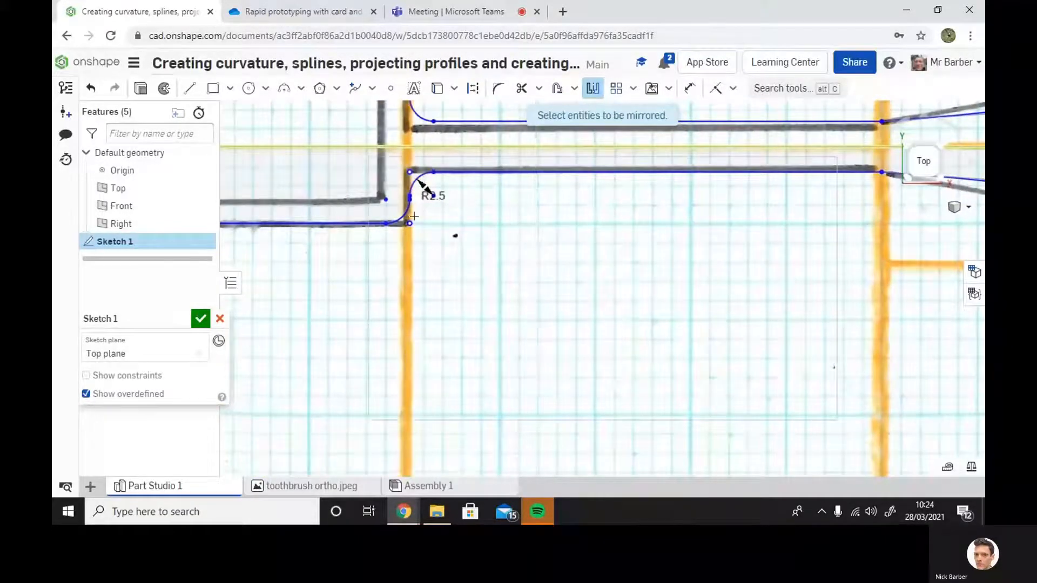
pyautogui.scroll(6, 416, 184)
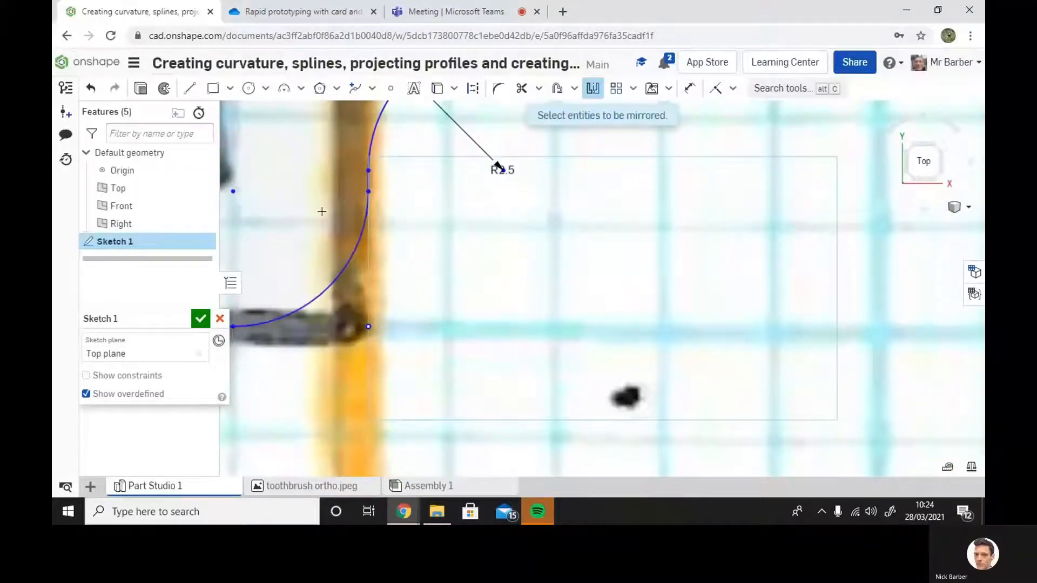
pyautogui.scroll(-6, 364, 214)
pyautogui.moveTo(297, 211); pyautogui.dragTo(544, 194, button='middle')
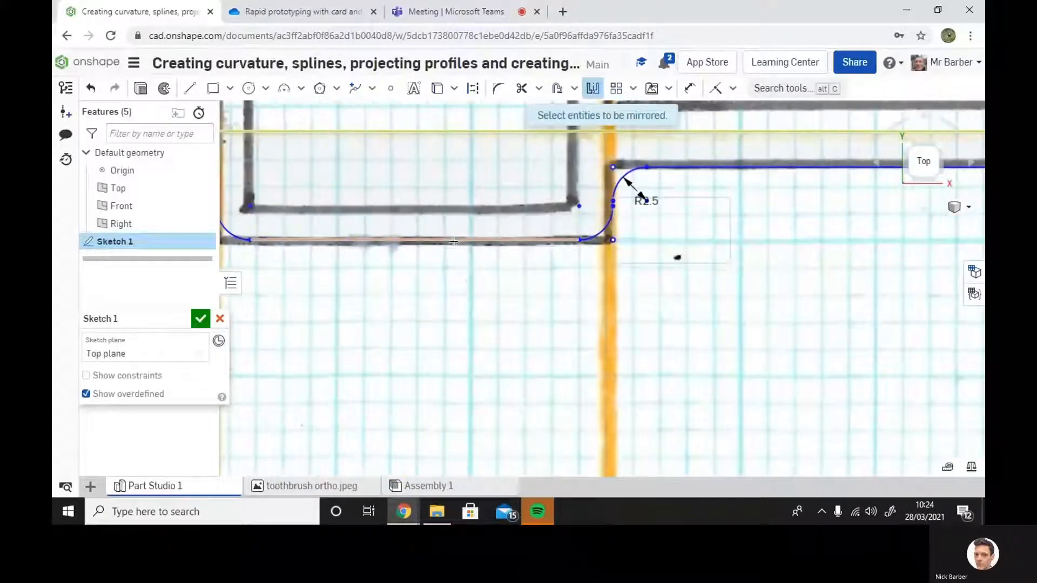
pyautogui.scroll(-3, 313, 224)
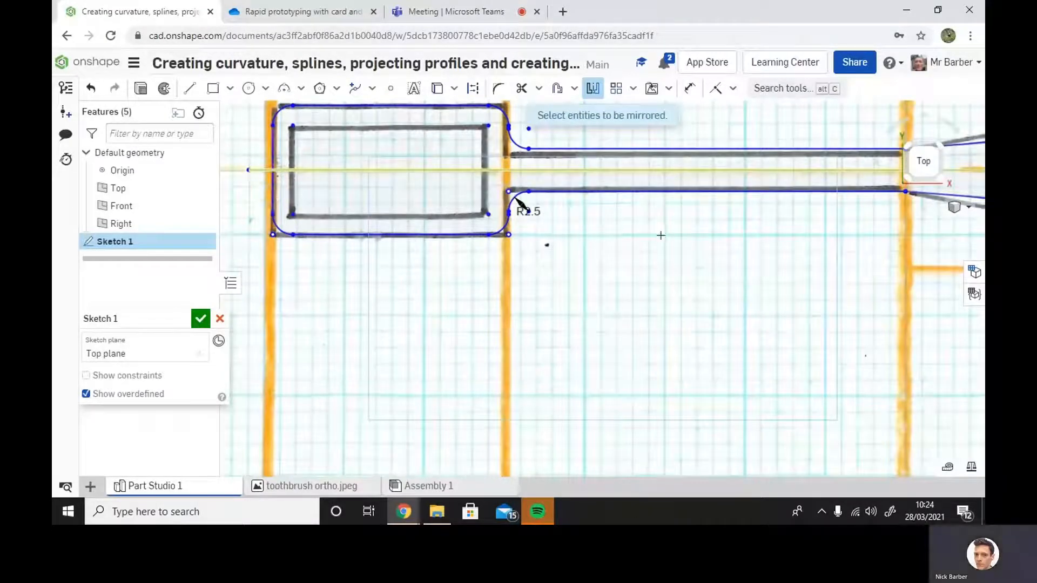
pyautogui.scroll(3, 661, 234)
pyautogui.scroll(-4, 661, 234)
pyautogui.scroll(-3, 652, 233)
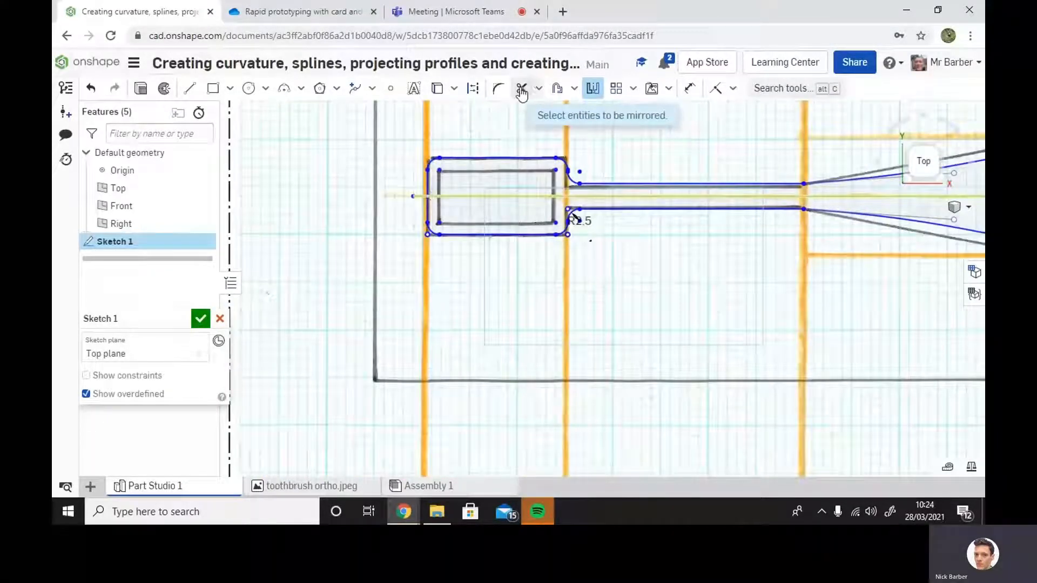
# Trim away the centreline inside the toothbrush outline and its protruding ends, and finish the sketch.
pyautogui.click(521, 90)
pyautogui.click(520, 197)
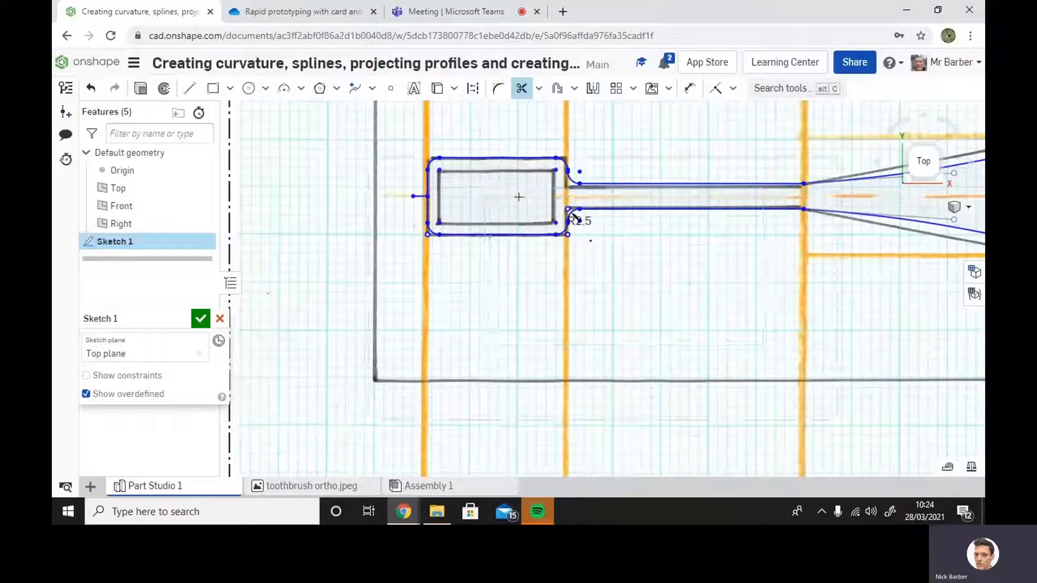
pyautogui.scroll(-3, 751, 205)
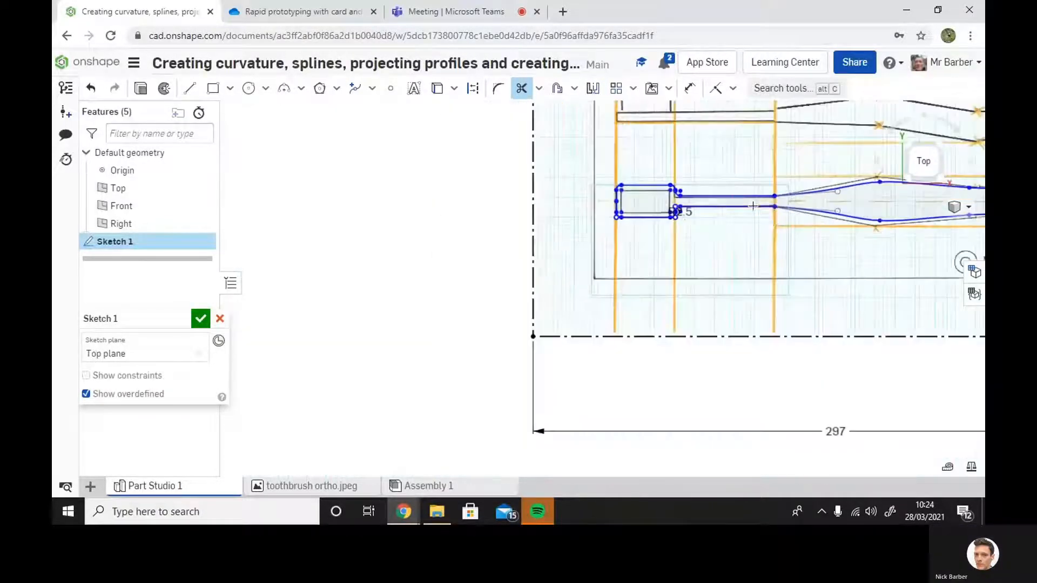
pyautogui.scroll(8, 696, 205)
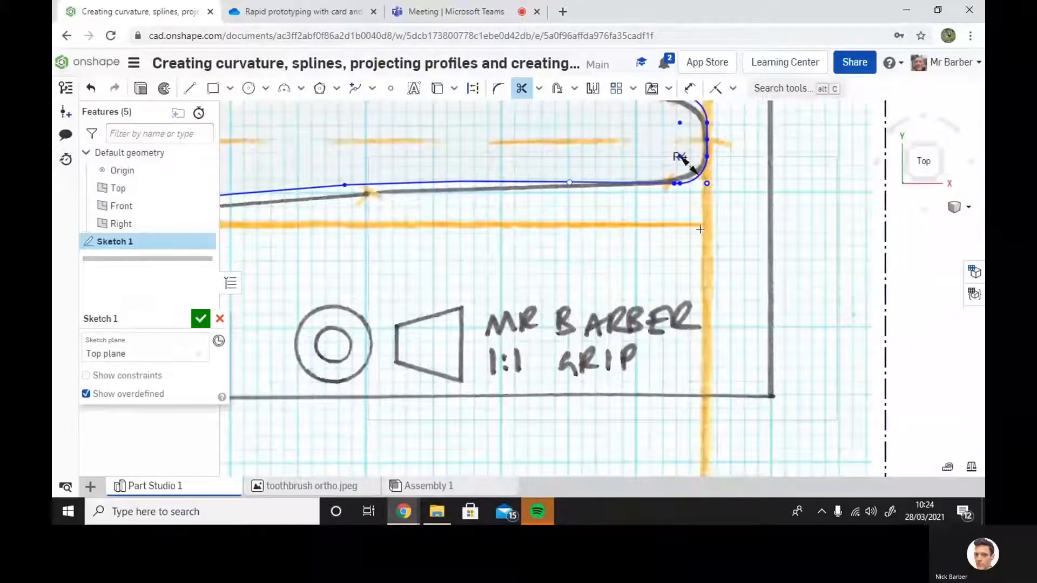
pyautogui.scroll(-2, 724, 203)
pyautogui.scroll(-3, 724, 208)
pyautogui.scroll(4, 724, 205)
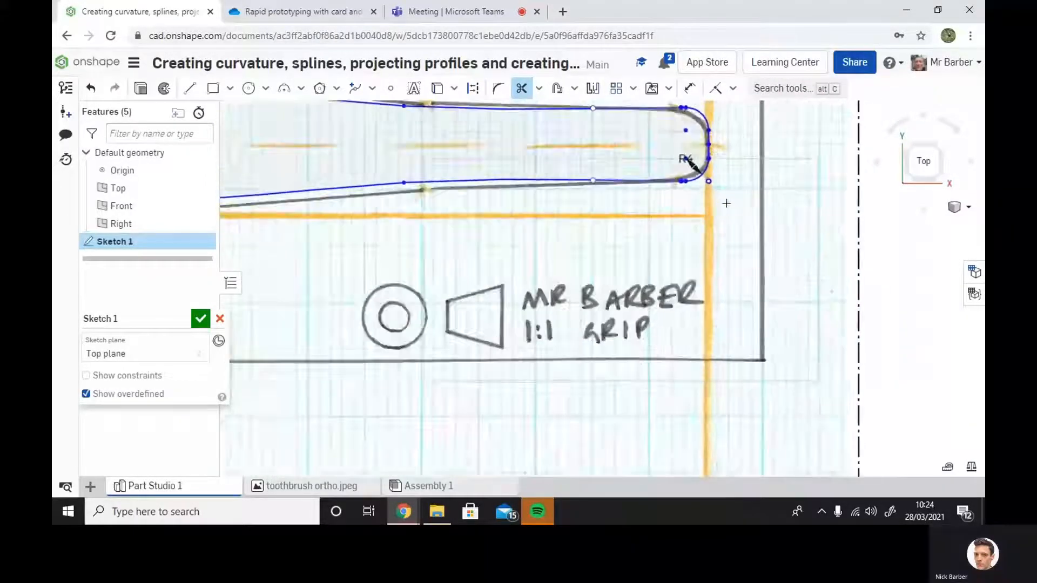
pyautogui.scroll(-7, 654, 185)
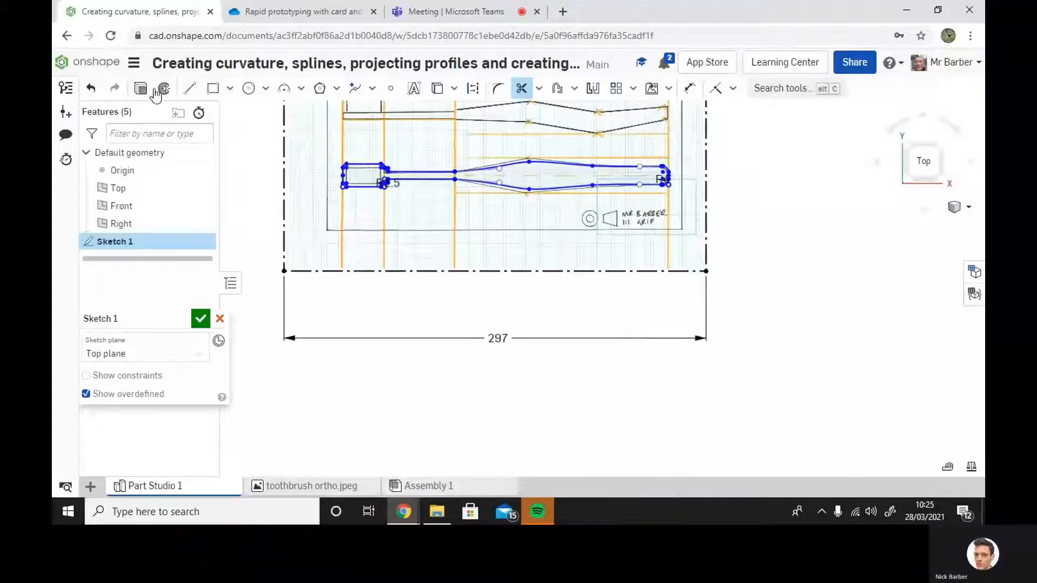
pyautogui.click(200, 319)
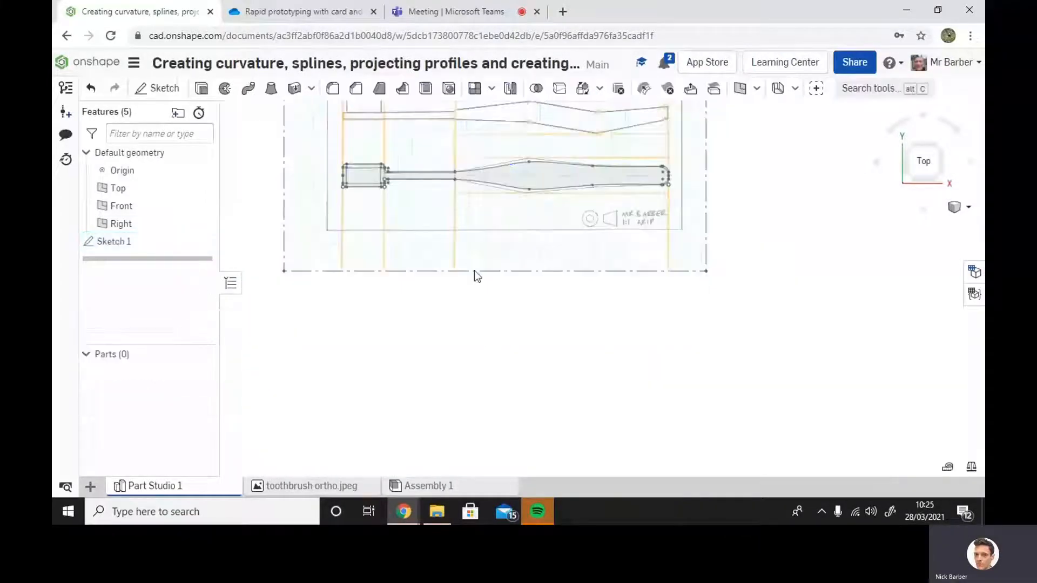
# Try a 25 mm Extrude of the toothbrush outline's region to check the profile, and discard it.
pyautogui.scroll(5, 621, 205)
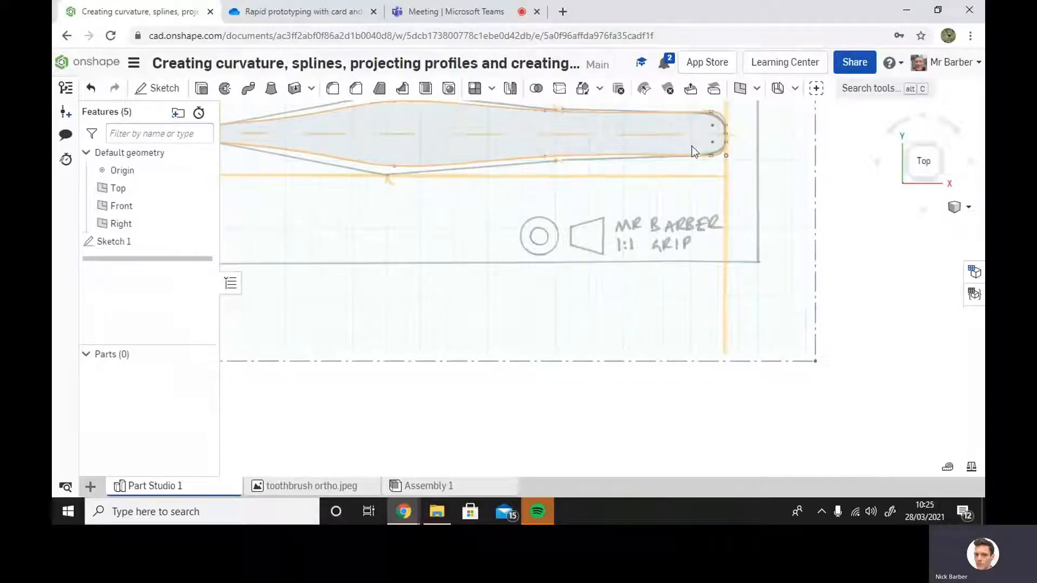
pyautogui.scroll(-3, 667, 195)
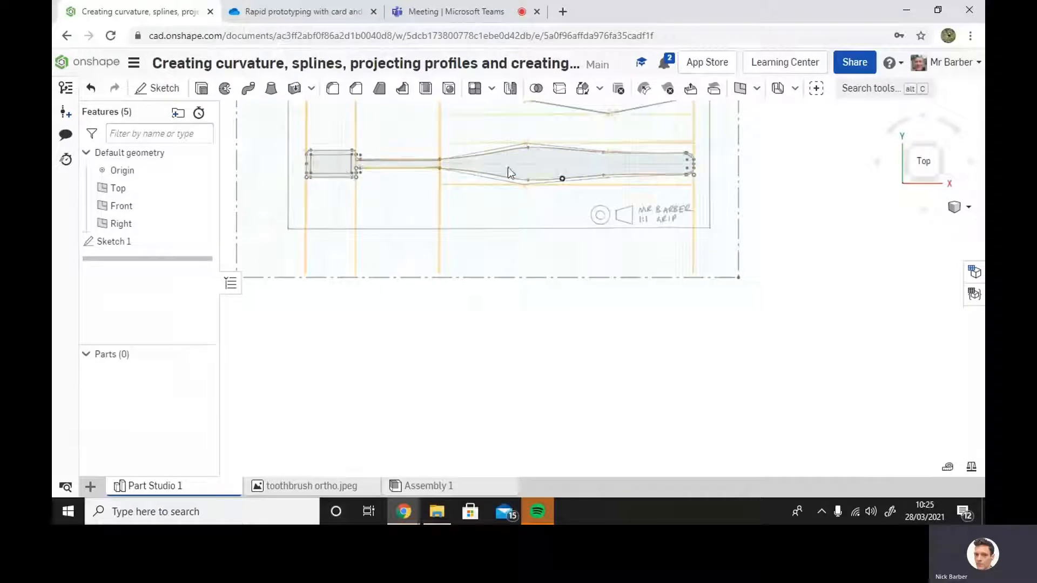
pyautogui.moveTo(662, 239); pyautogui.dragTo(660, 212, button='right')
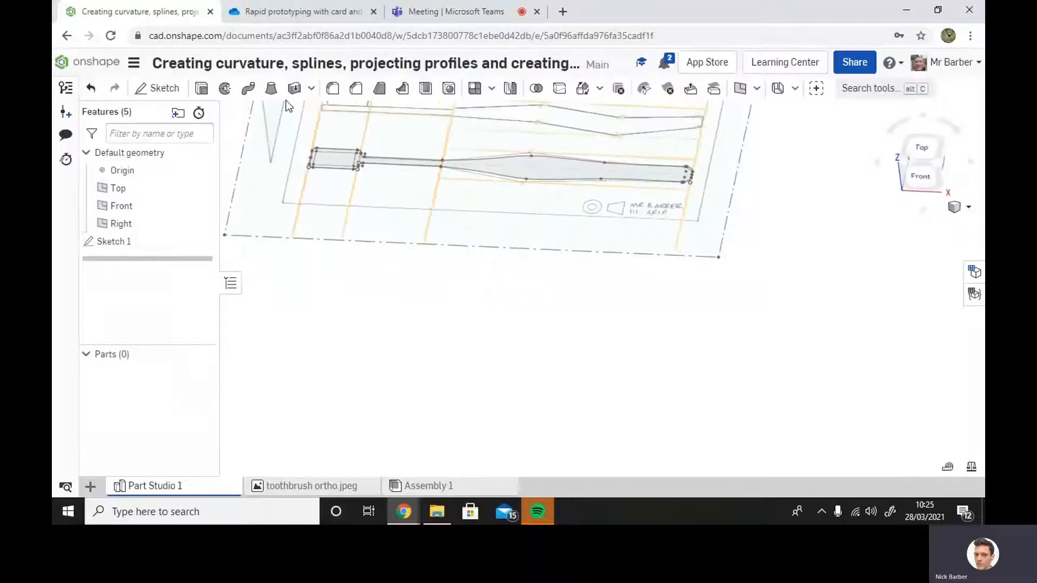
pyautogui.click(201, 88)
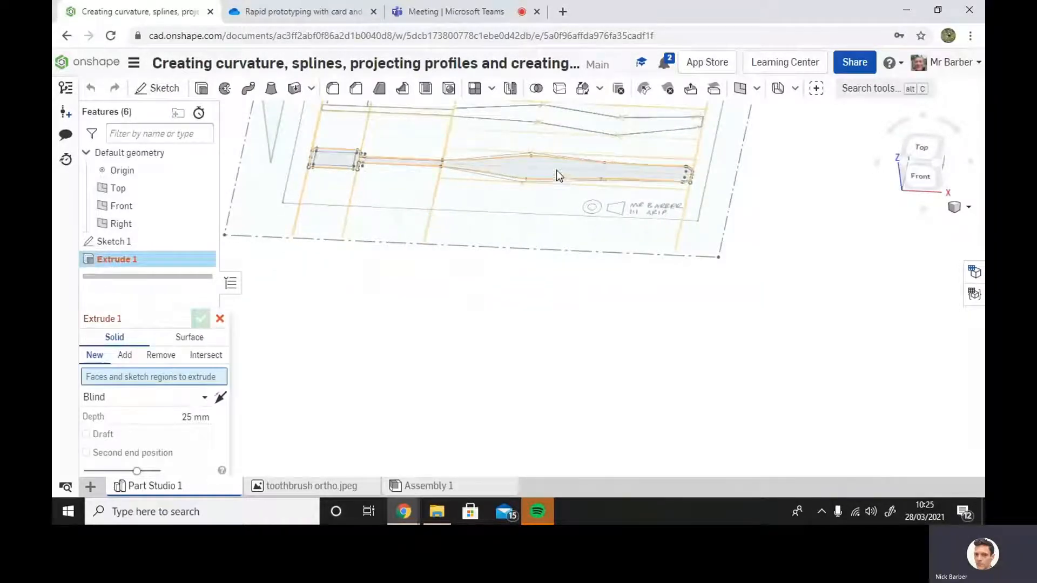
pyautogui.click(557, 170)
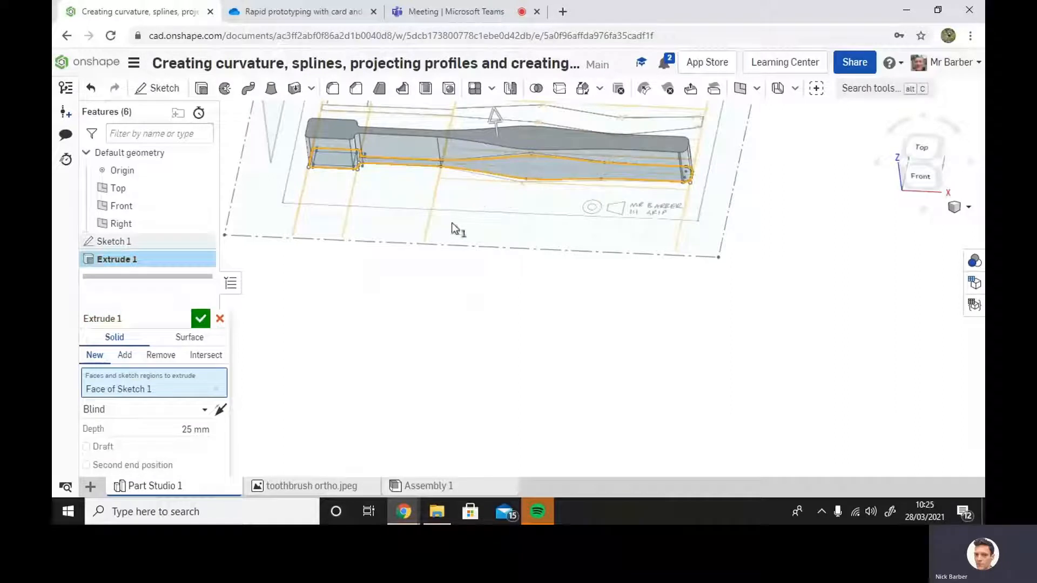
pyautogui.click(220, 319)
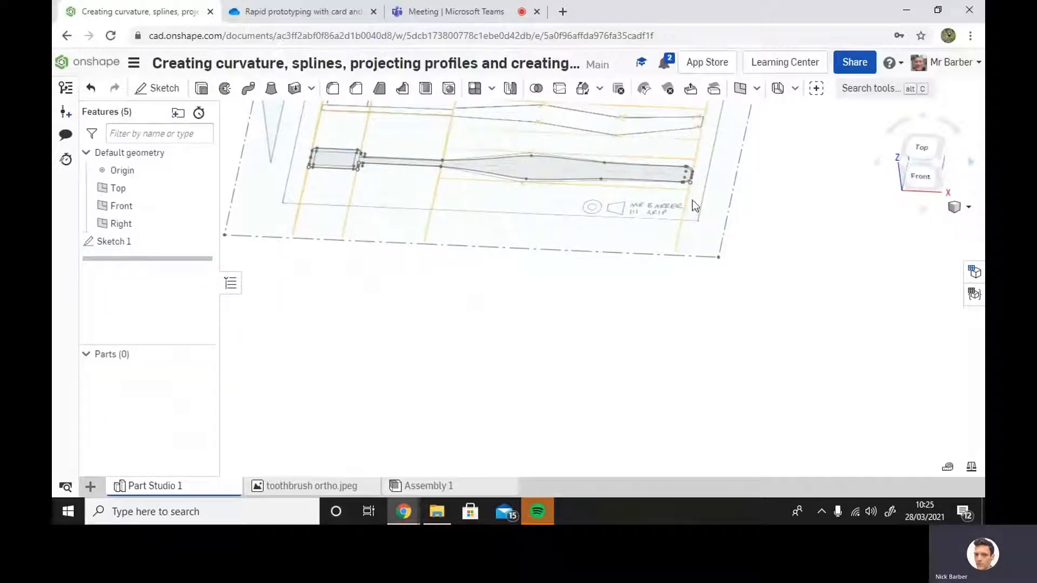
# Reopen the toothbrush outline sketch from the top view and place a point at the midpoint of the head's outer end.
pyautogui.click(922, 147)
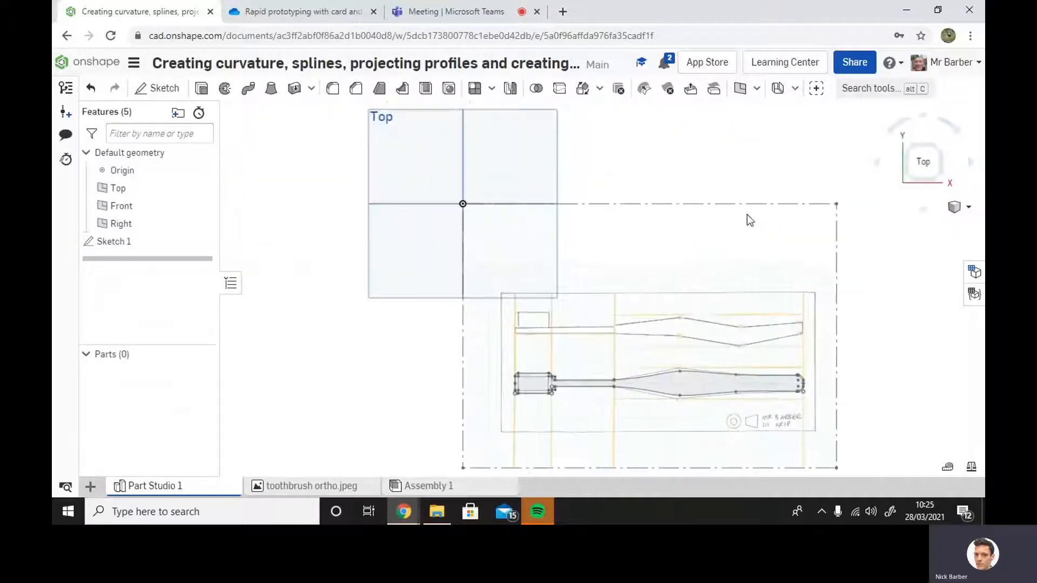
pyautogui.click(112, 242)
pyautogui.rightClick(113, 243)
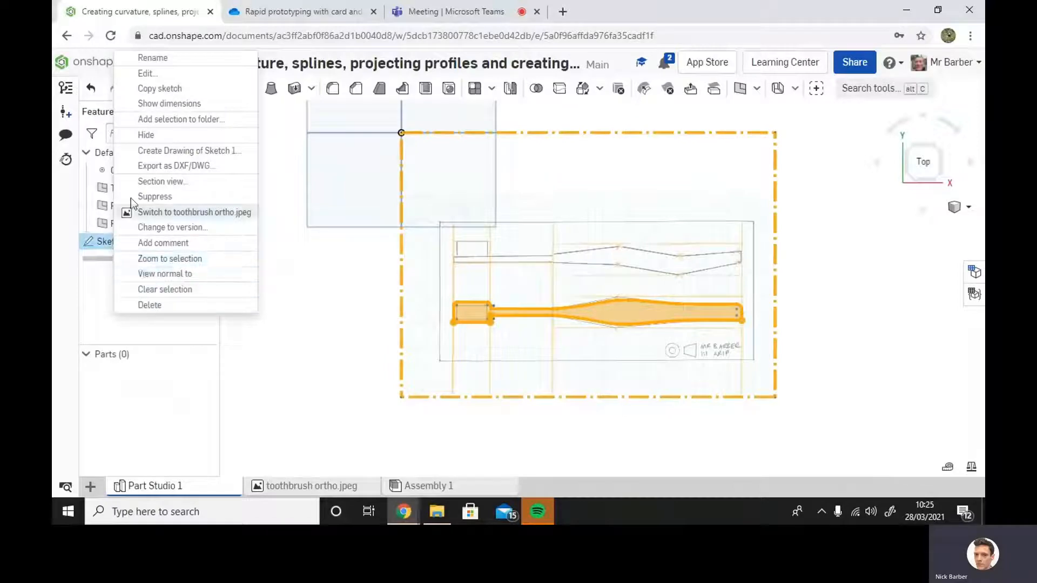
pyautogui.click(149, 75)
pyautogui.scroll(4, 388, 244)
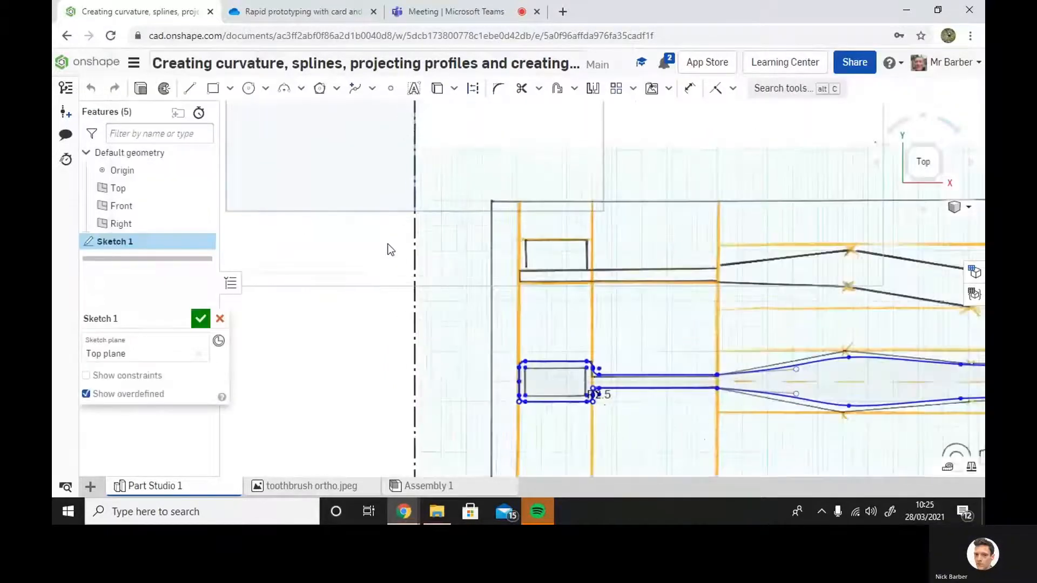
pyautogui.scroll(-3, 405, 255)
pyautogui.moveTo(595, 259); pyautogui.dragTo(486, 184, button='middle')
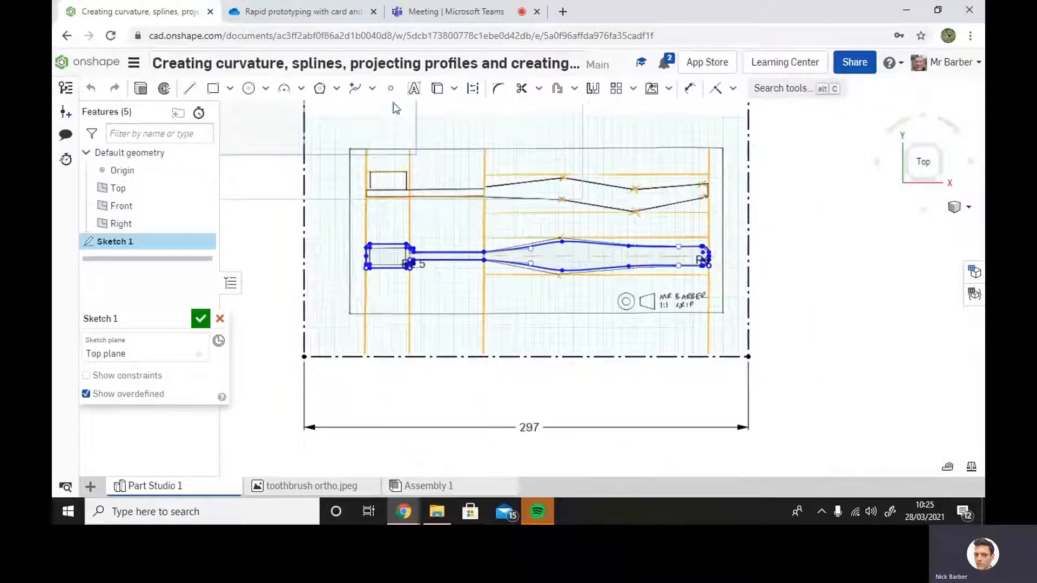
pyautogui.click(391, 90)
pyautogui.scroll(5, 405, 262)
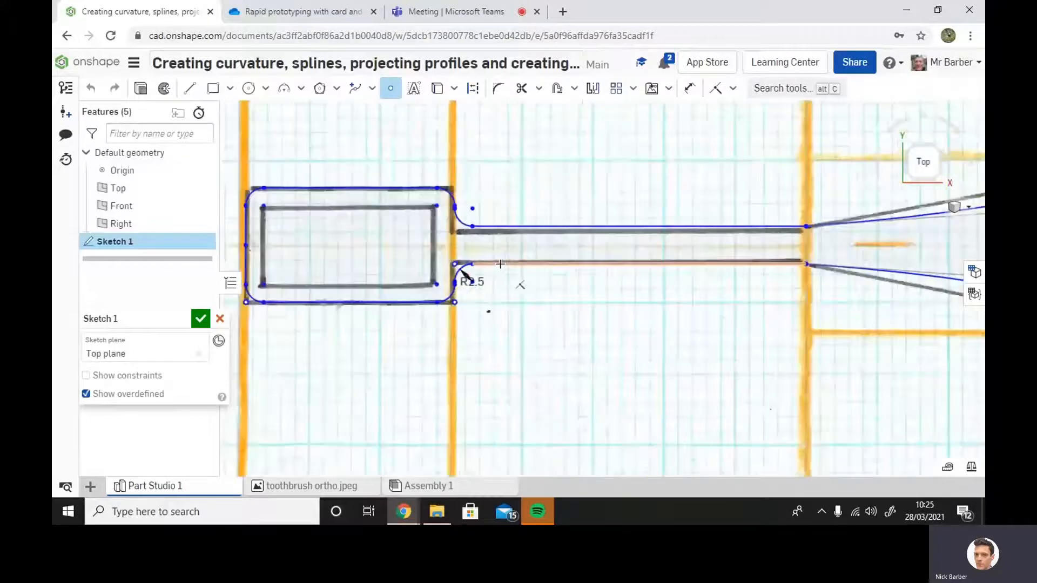
pyautogui.moveTo(356, 255); pyautogui.dragTo(486, 259, button='middle')
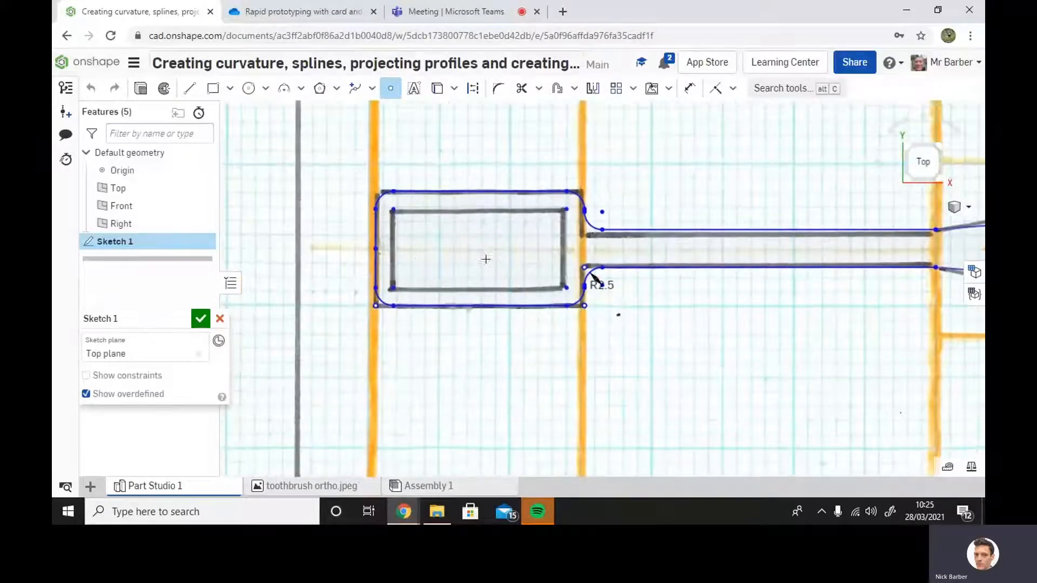
pyautogui.click(376, 250)
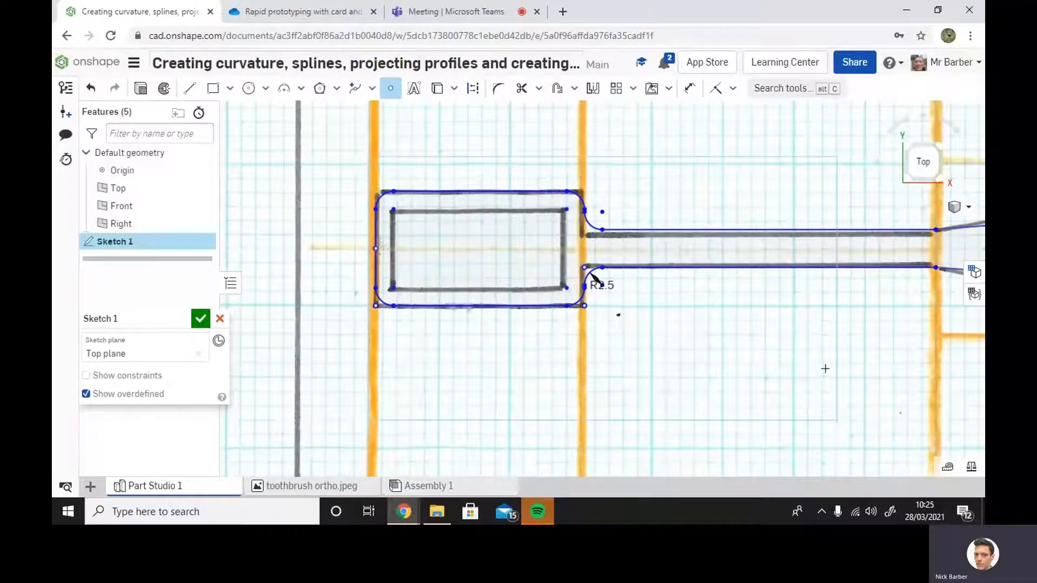
# Place a second point at the midpoint of the handle's rounded end and finish the sketch.
pyautogui.moveTo(817, 367); pyautogui.dragTo(101, 367, button='middle')
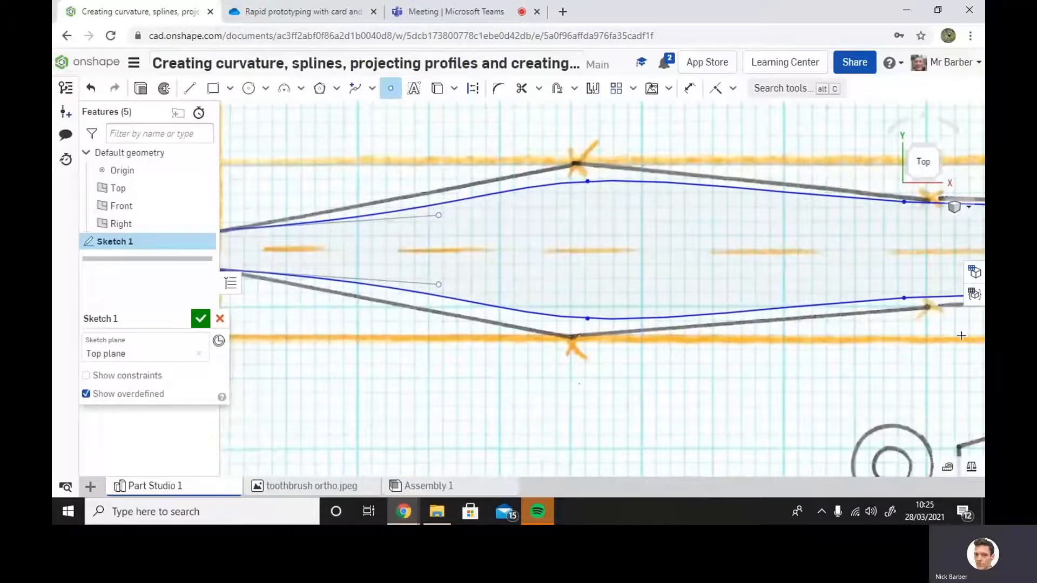
pyautogui.moveTo(962, 336); pyautogui.dragTo(430, 296, button='middle')
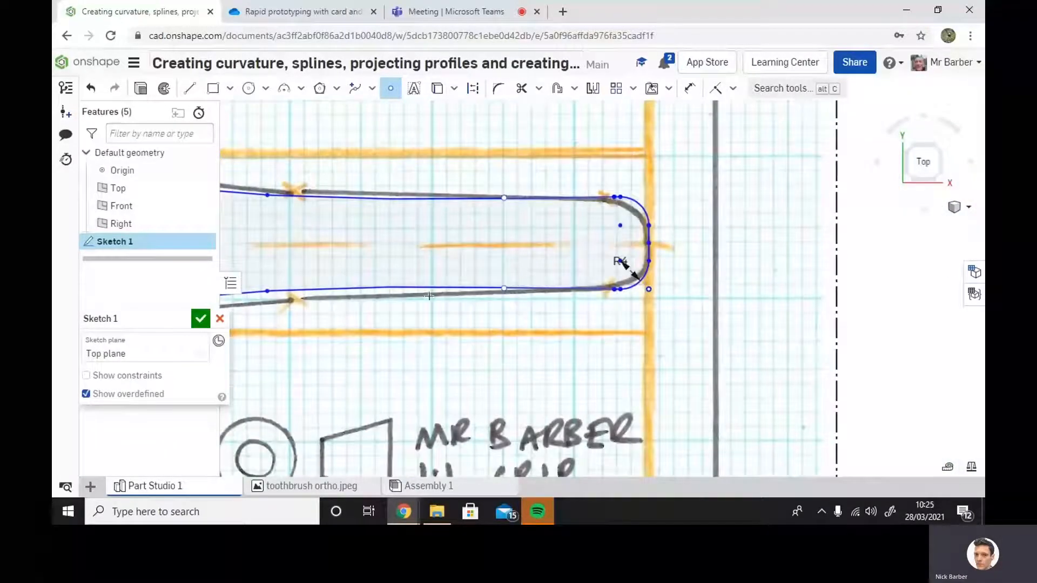
pyautogui.click(648, 243)
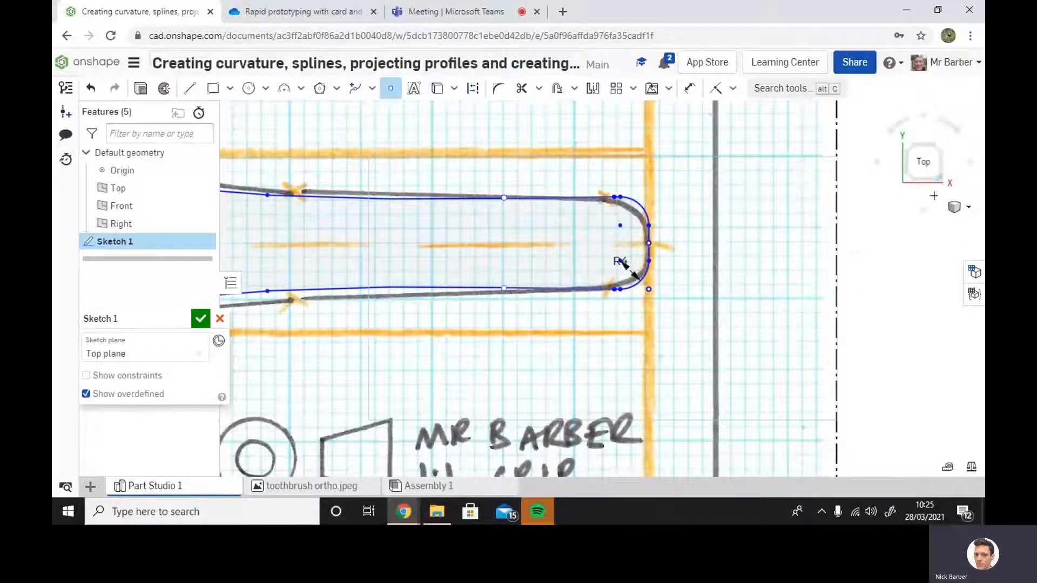
pyautogui.click(931, 173)
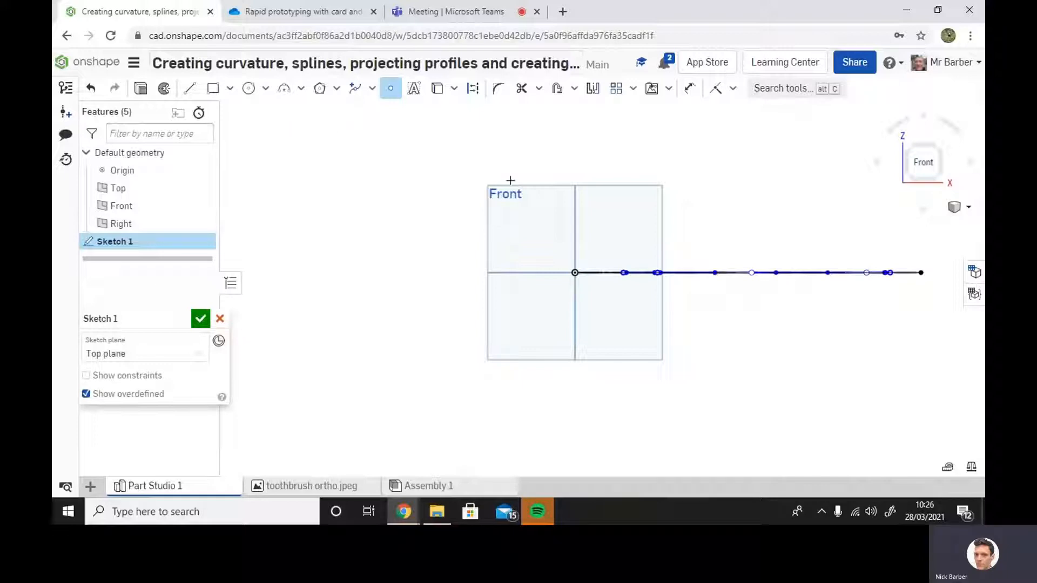
pyautogui.click(200, 320)
# Start a sketch on the Front plane and insert toothbrush ortho.jpeg upwards from the origin to the end point of the first image's edge.
pyautogui.click(157, 88)
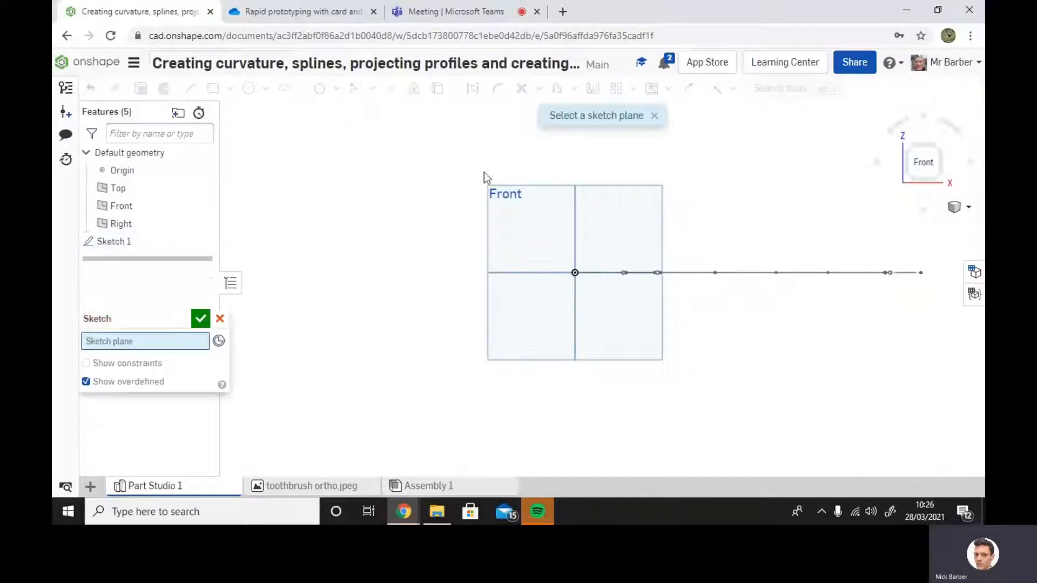
pyautogui.click(534, 237)
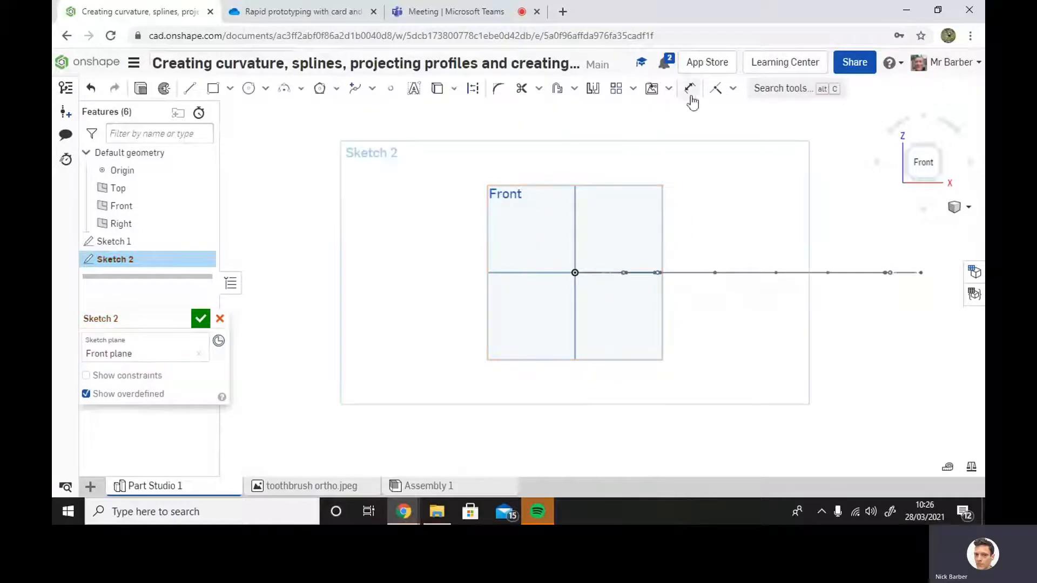
pyautogui.click(669, 89)
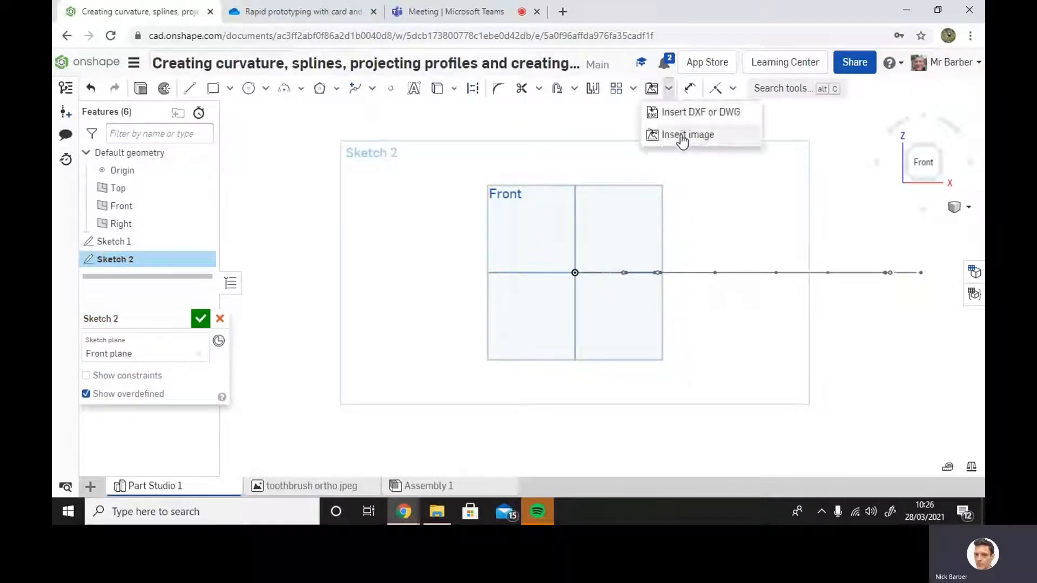
pyautogui.click(683, 137)
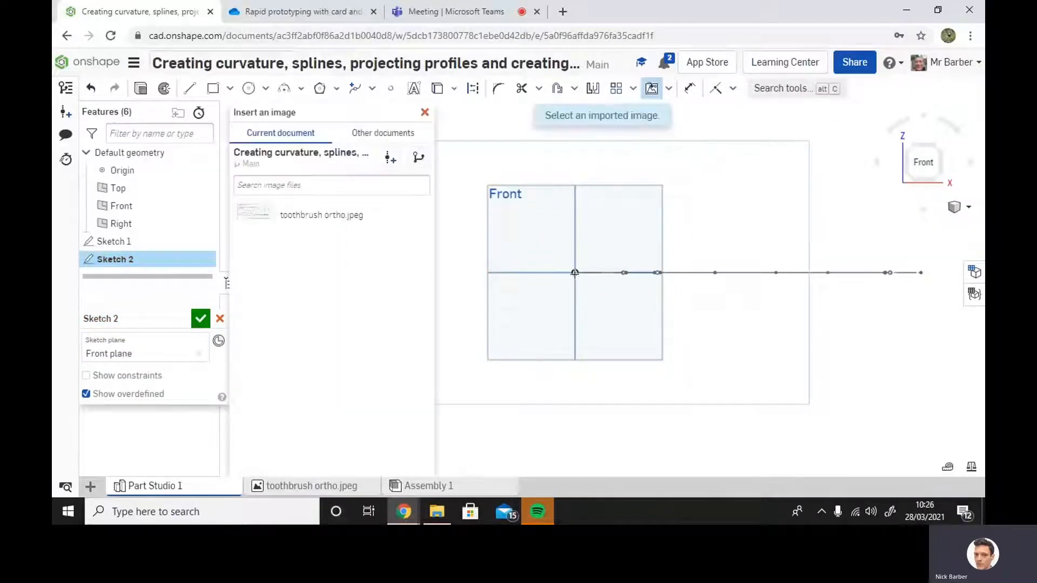
pyautogui.click(301, 215)
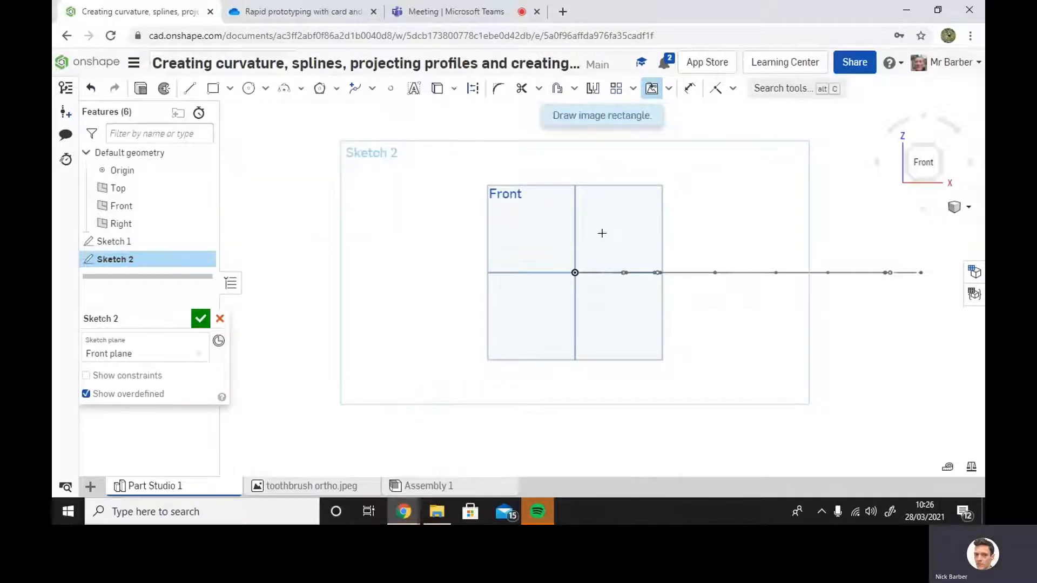
pyautogui.click(573, 275)
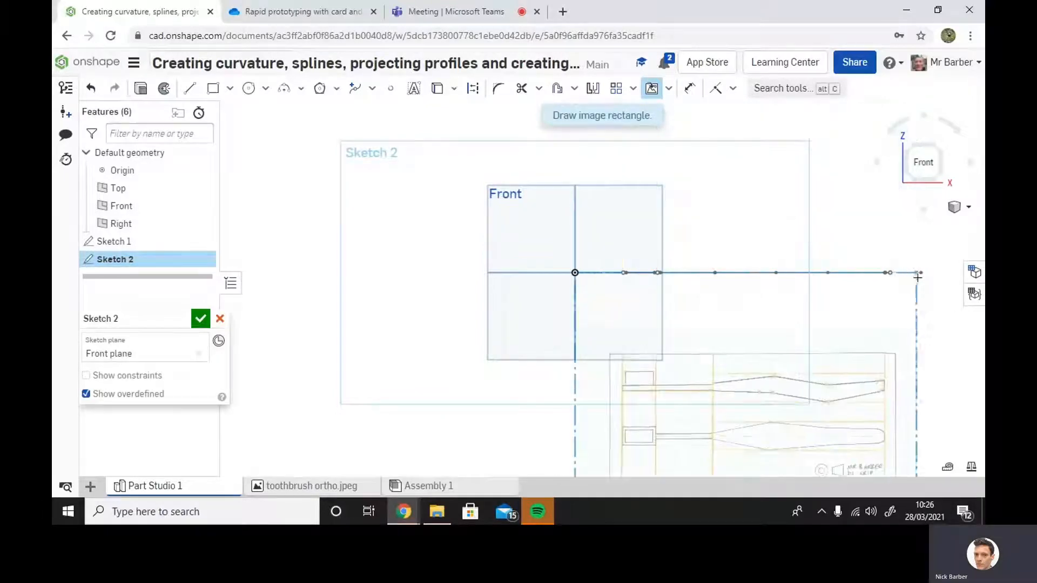
pyautogui.click(920, 273)
# Dimension the inserted image's upper edge to a width of 297 mm.
pyautogui.press('d')
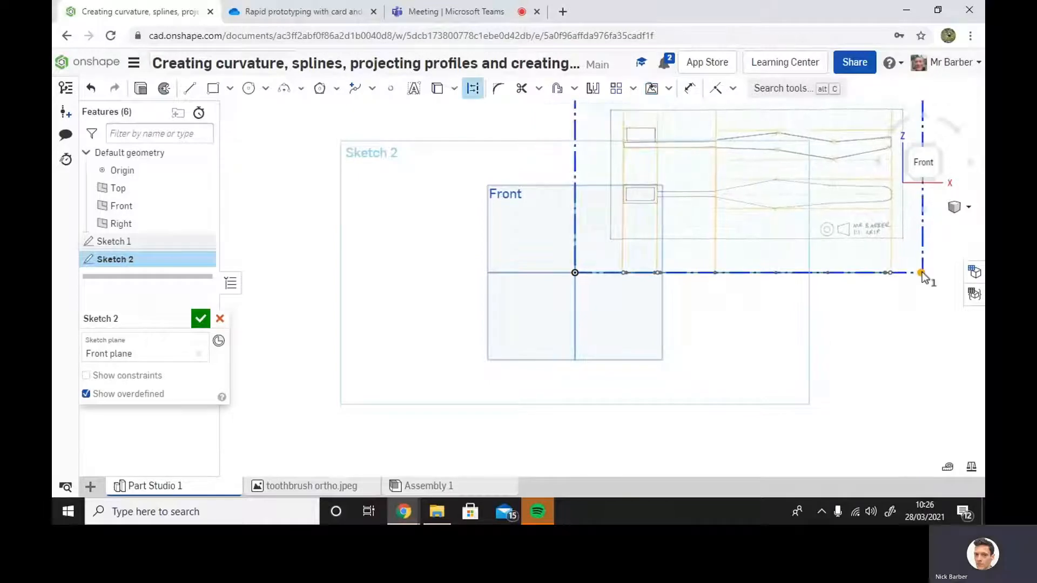
pyautogui.scroll(-5, 785, 281)
pyautogui.press('Escape')
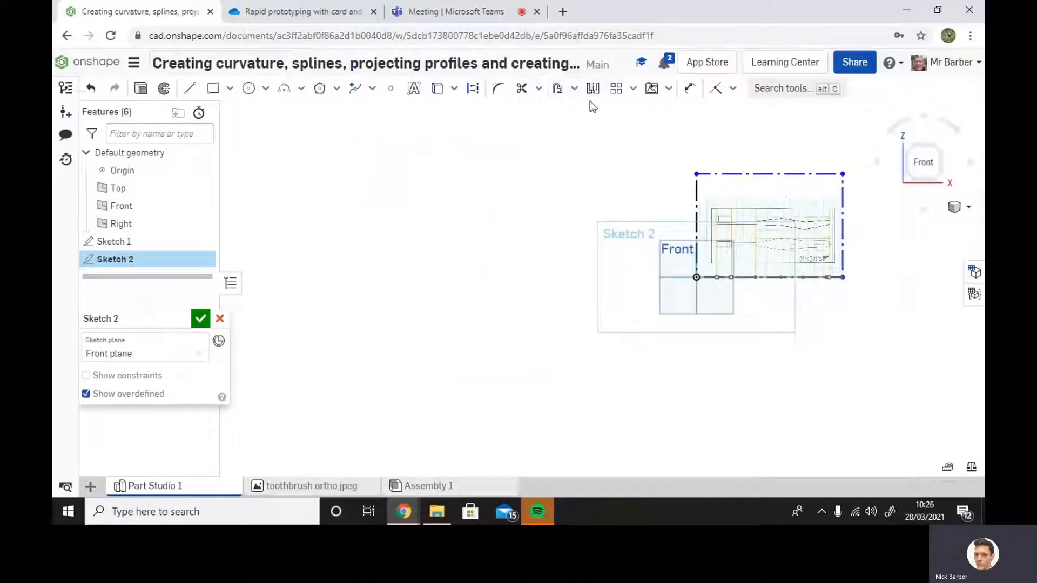
pyautogui.click(690, 88)
pyautogui.click(767, 174)
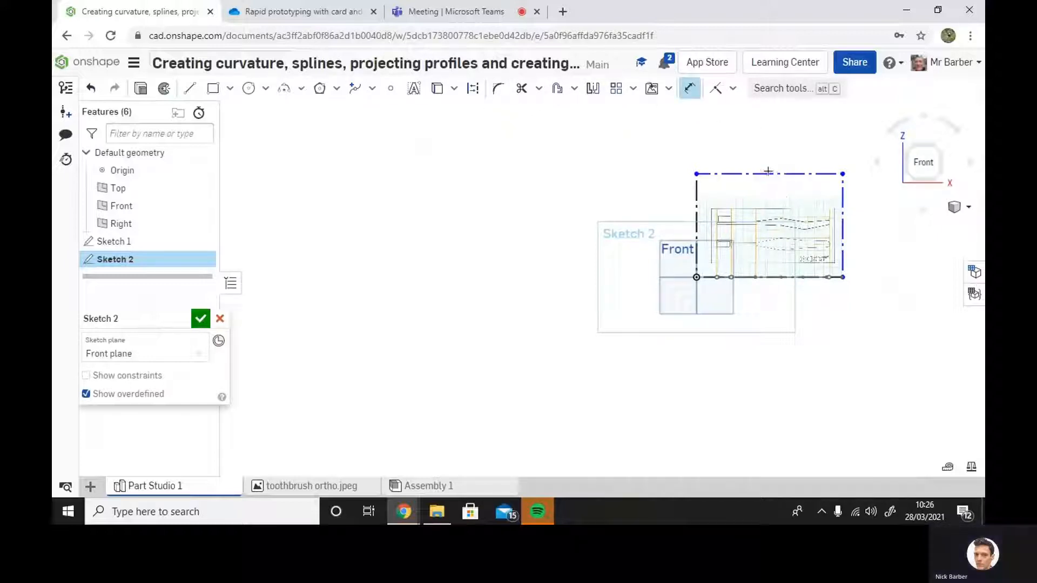
pyautogui.click(810, 135)
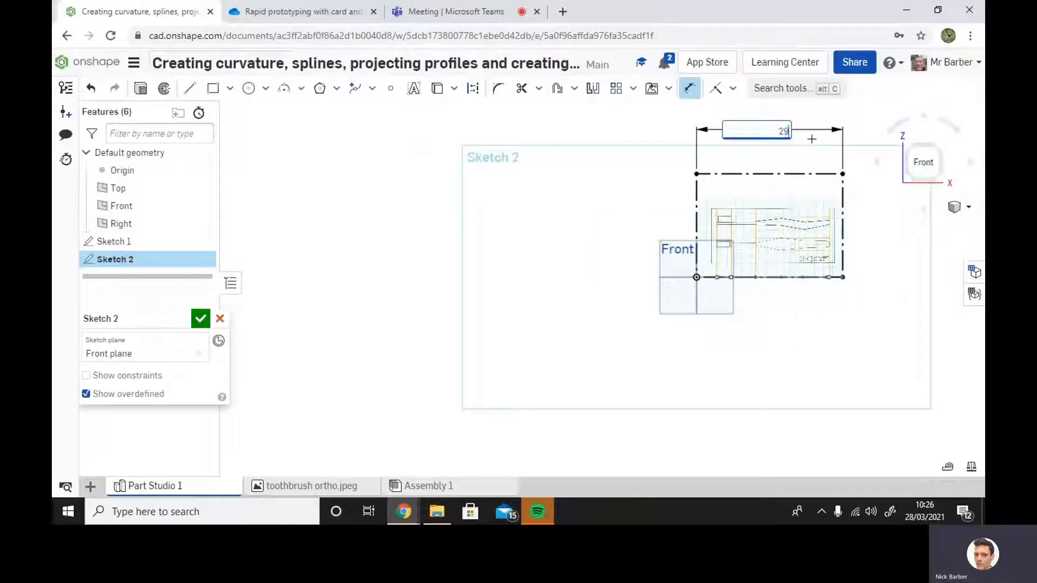
pyautogui.press('Return')
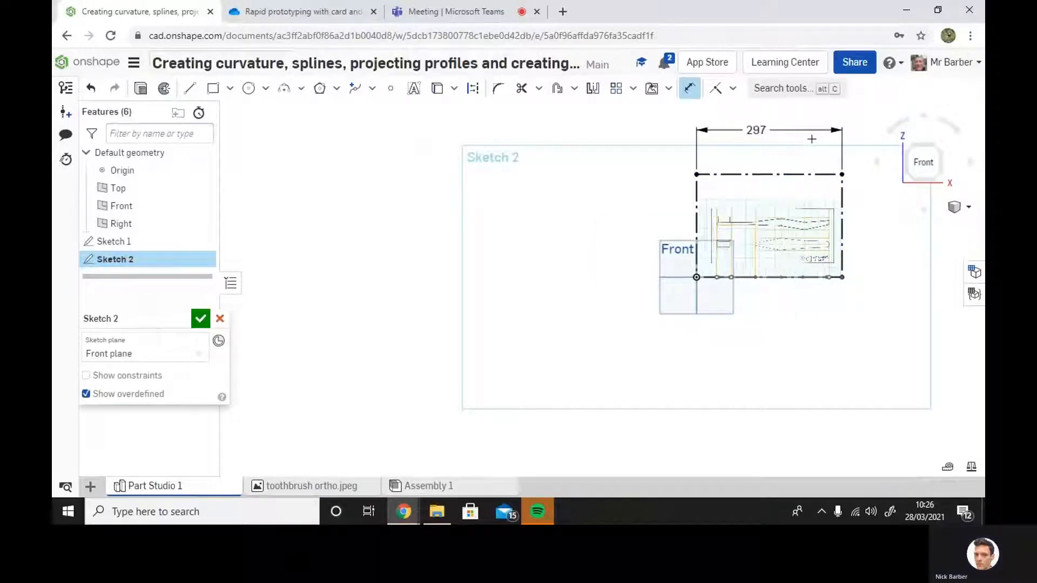
# Examine how the upright drawing's side view lines up with the toothbrush outline on the Top plane.
pyautogui.scroll(5, 506, 219)
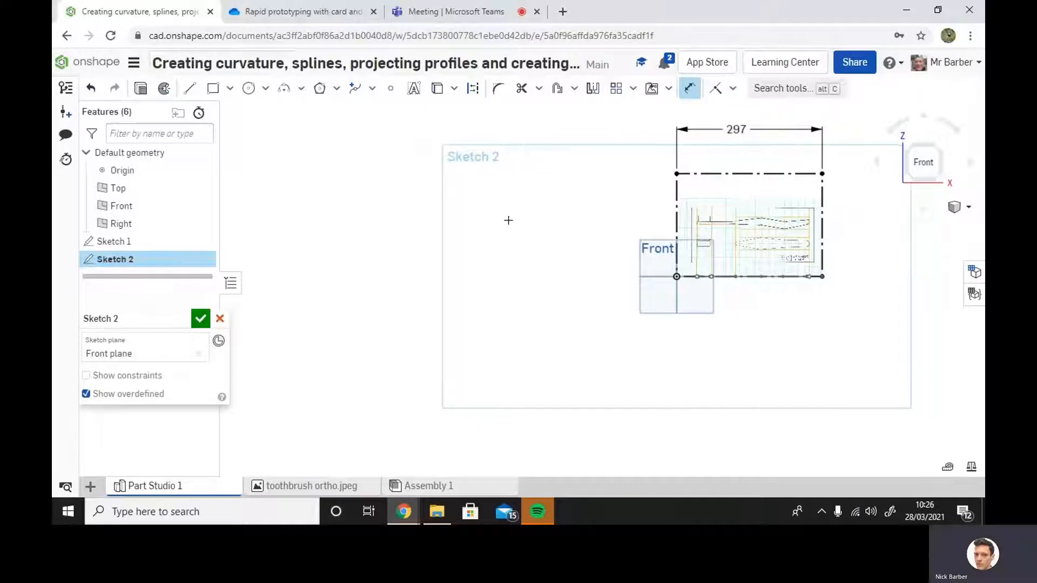
pyautogui.scroll(3, 604, 243)
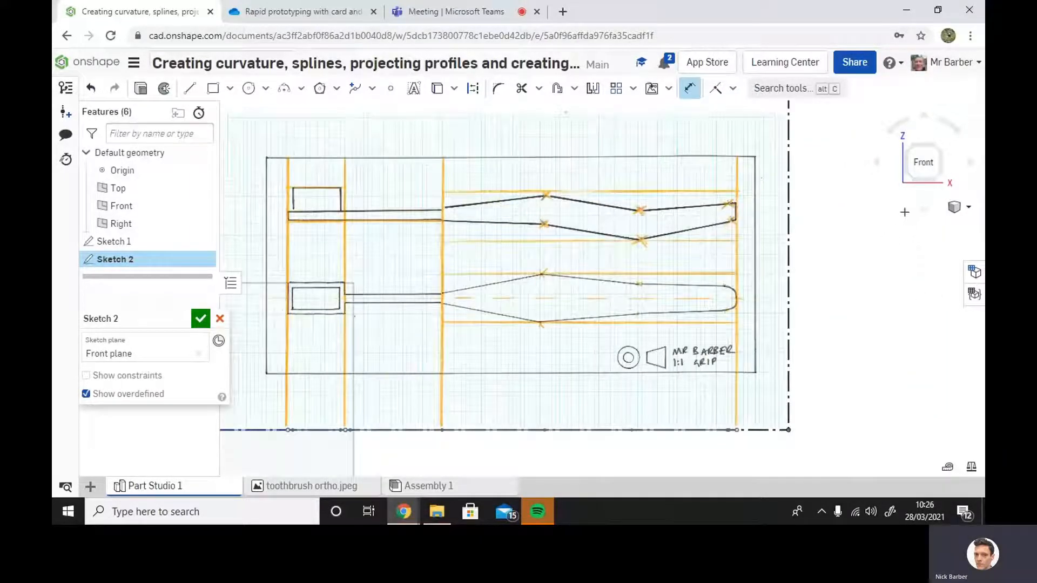
pyautogui.moveTo(924, 171)
pyautogui.mouseDown(button='right')
pyautogui.moveTo(891, 203)
pyautogui.moveTo(903, 199)
pyautogui.mouseUp(button='right')
pyautogui.click(923, 164)
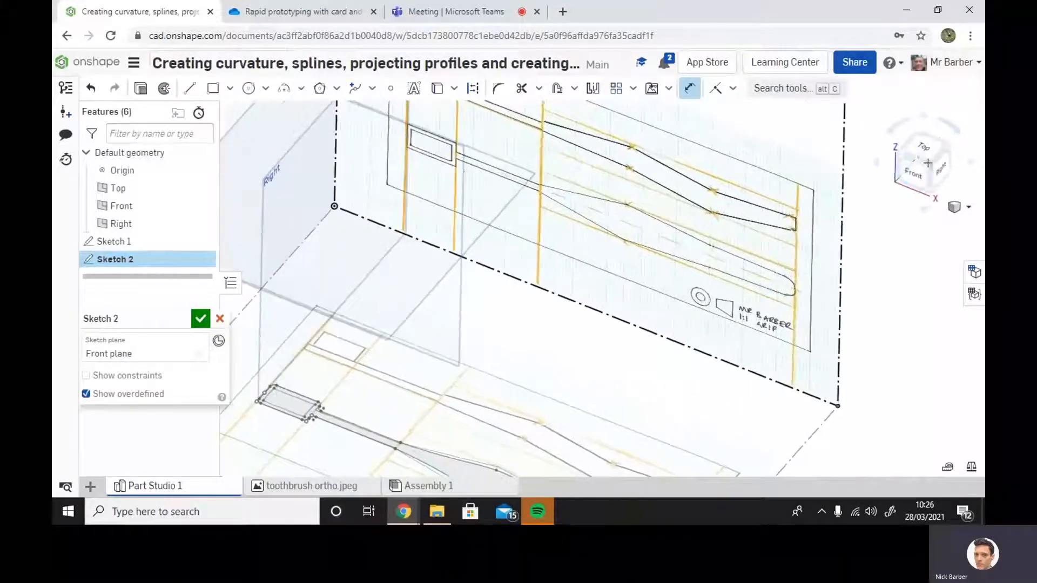
pyautogui.click(914, 172)
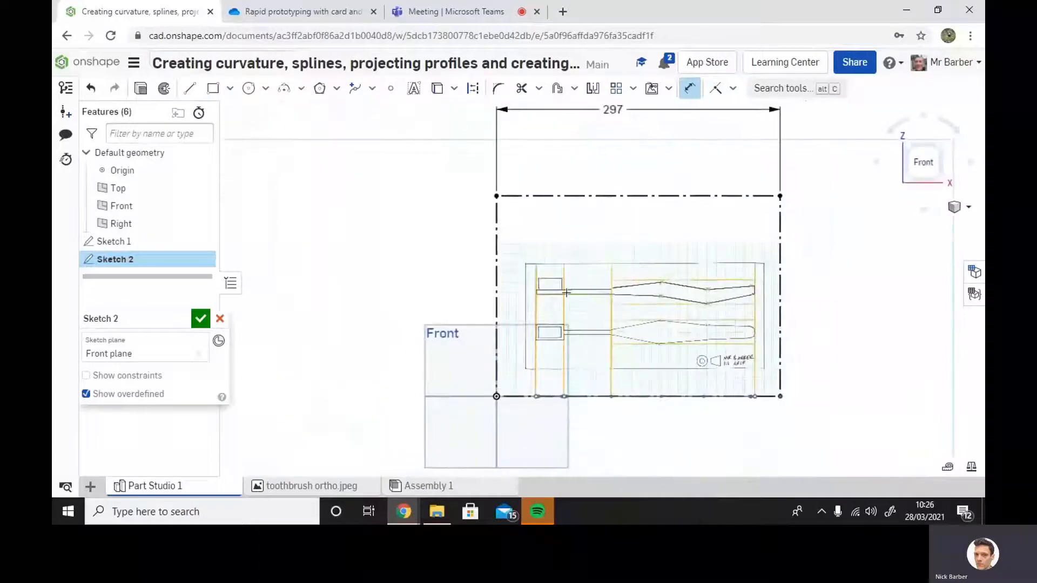
pyautogui.scroll(6, 616, 263)
pyautogui.moveTo(665, 193); pyautogui.dragTo(643, 183, button='middle')
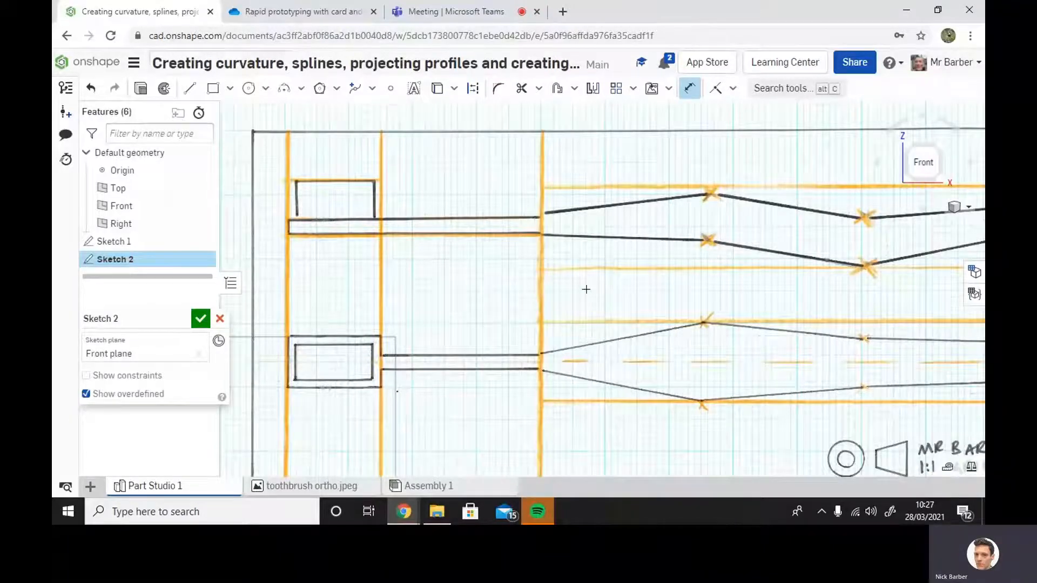
pyautogui.scroll(-5, 586, 289)
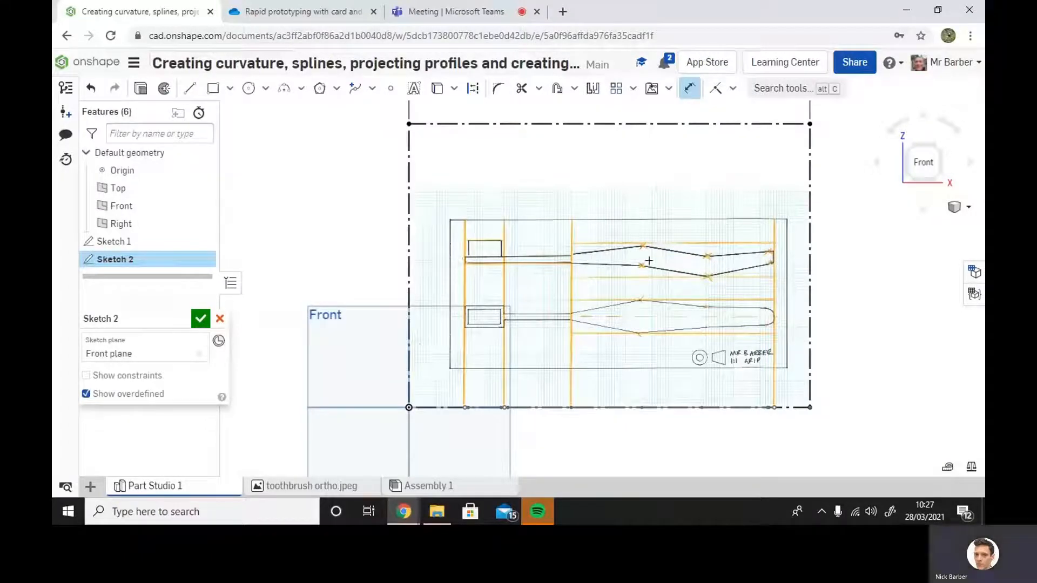
# Examine how the drawing's head edge lines up with the Top plane outline's points along the image's base.
pyautogui.click(188, 92)
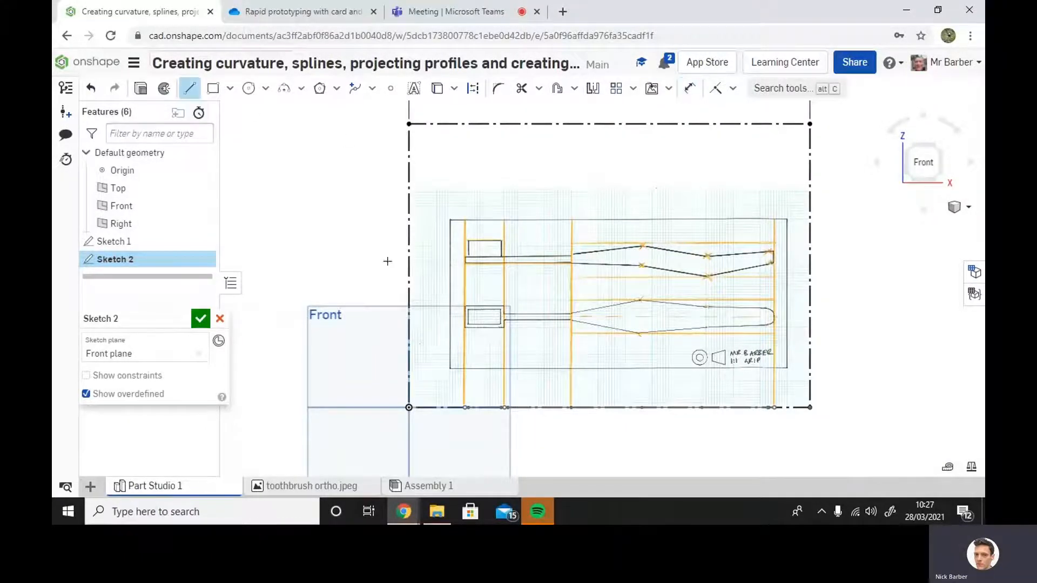
pyautogui.scroll(5, 474, 278)
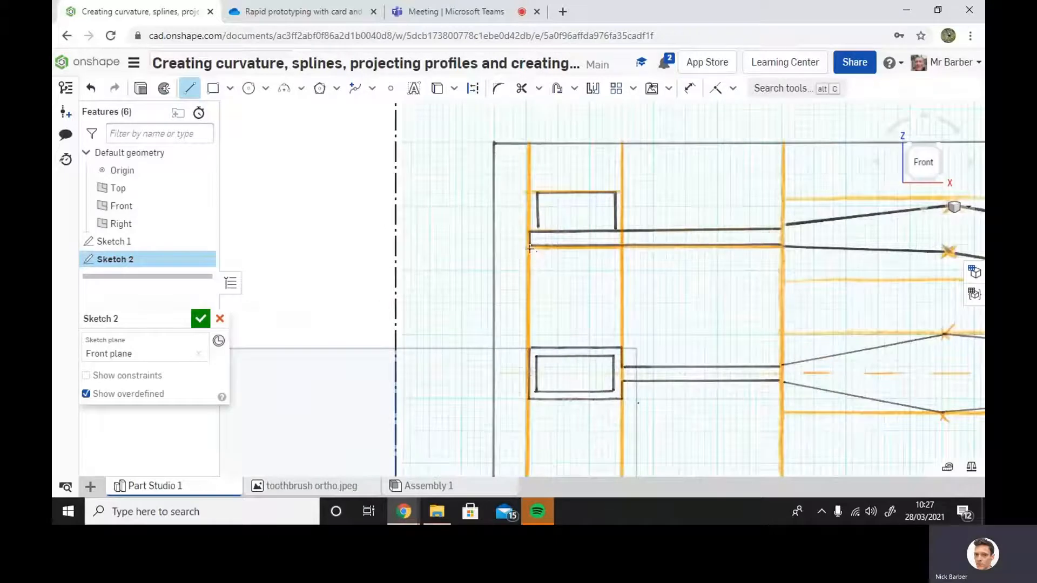
pyautogui.scroll(-8, 542, 350)
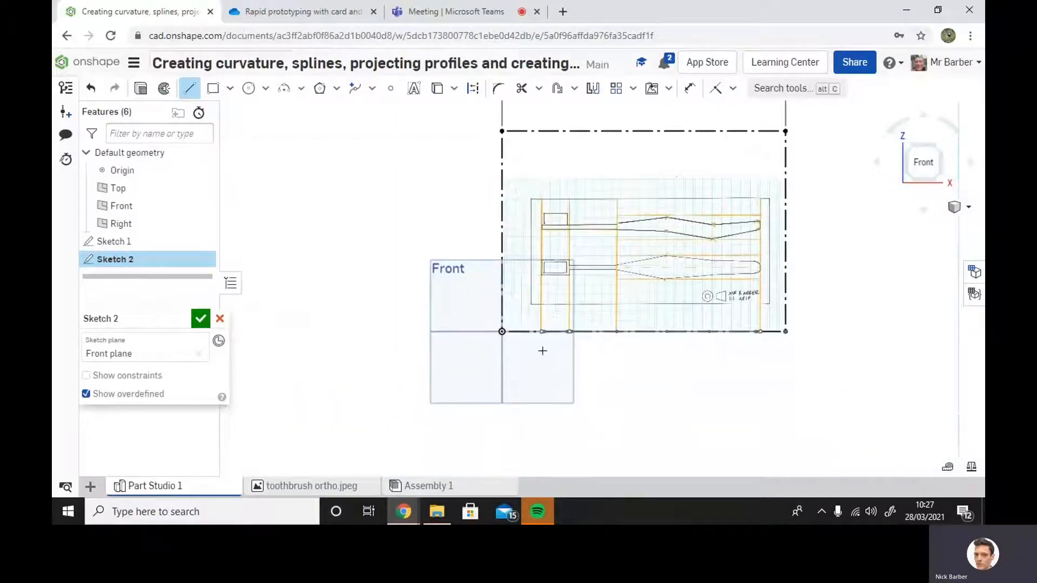
pyautogui.scroll(8, 544, 345)
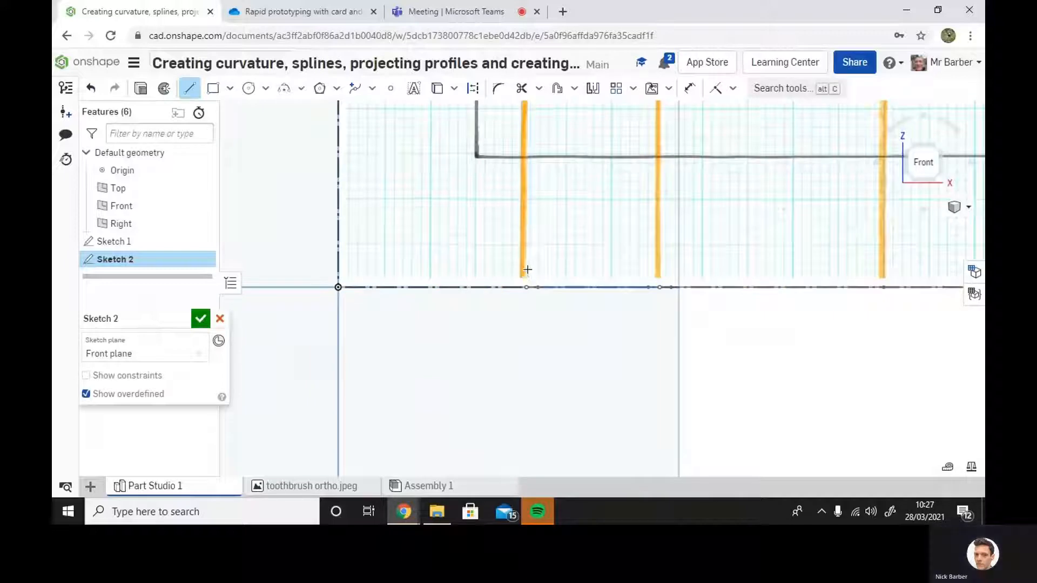
pyautogui.moveTo(671, 319); pyautogui.dragTo(673, 344, button='right')
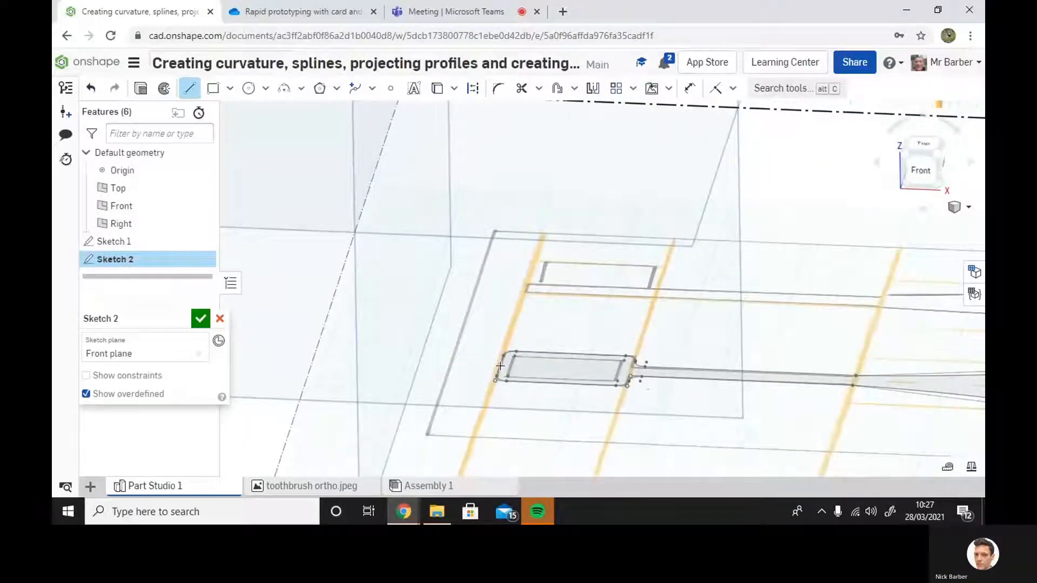
pyautogui.click(925, 171)
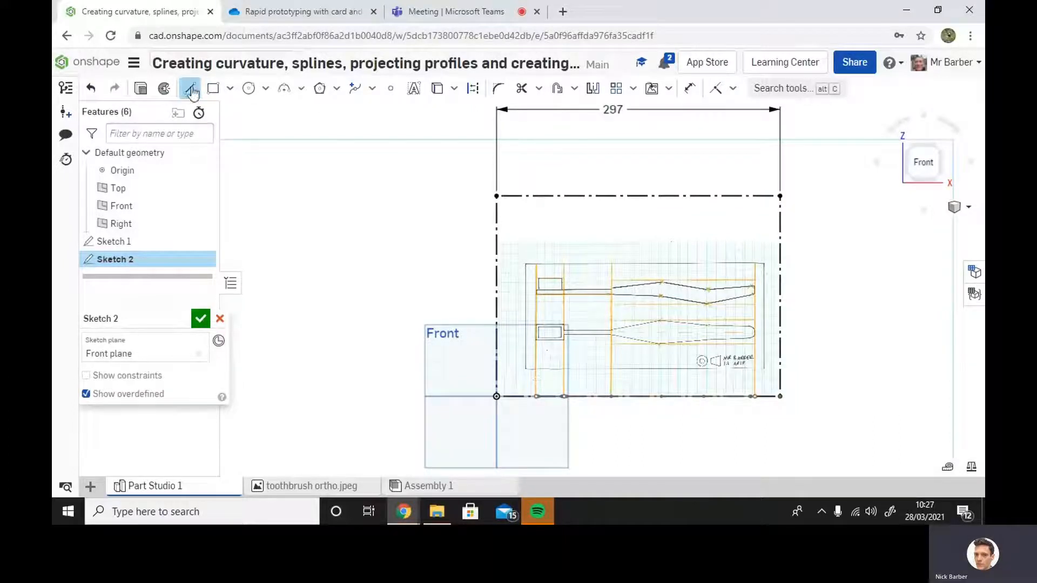
pyautogui.click(537, 397)
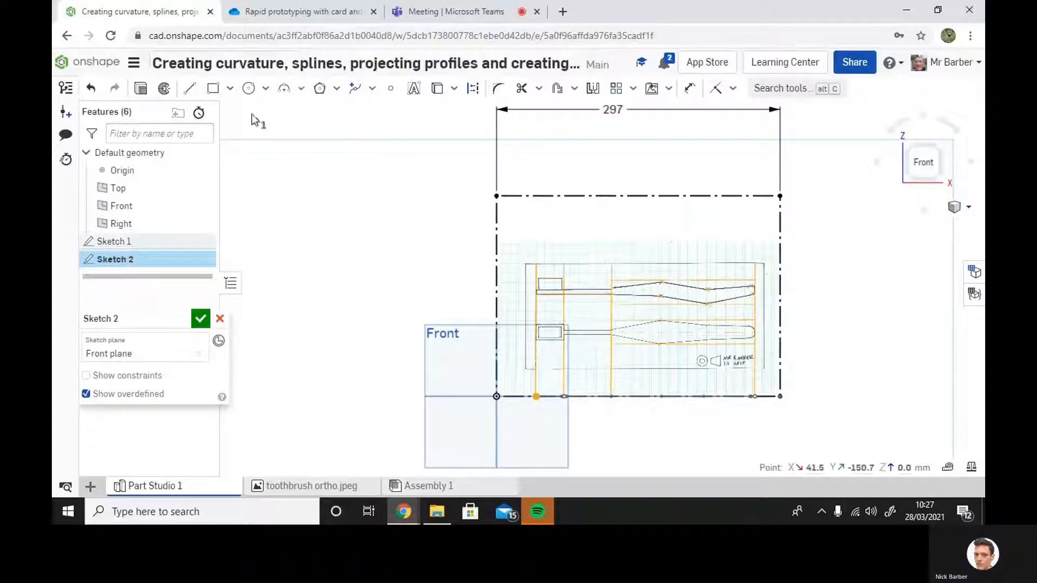
# Draw a vertical construction line about 128.5 mm long from the outline's head-end point on the base, up past the side view's head.
pyautogui.click(189, 88)
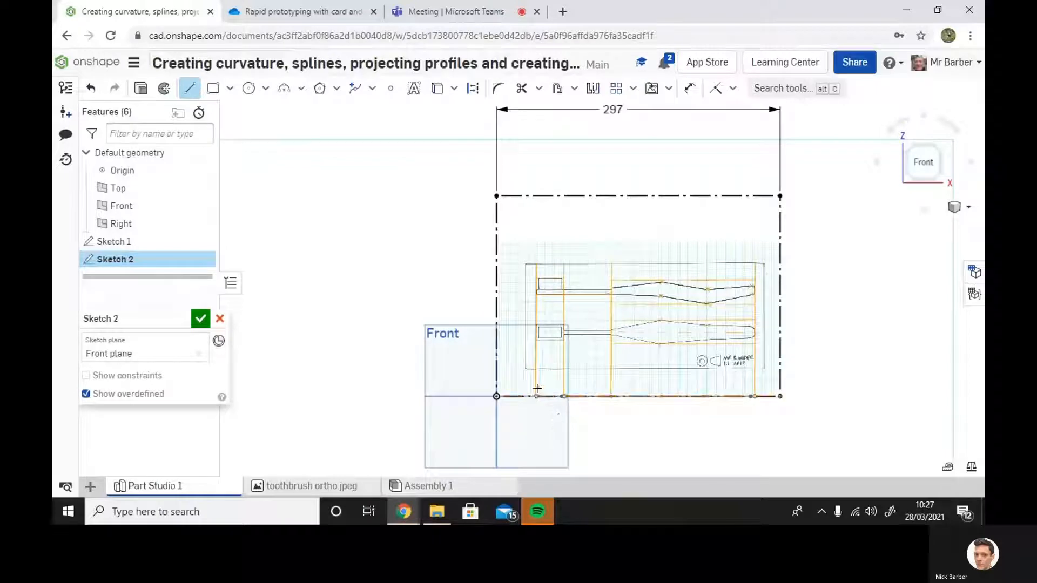
pyautogui.scroll(-3, 532, 386)
pyautogui.scroll(3, 537, 383)
pyautogui.scroll(5, 537, 382)
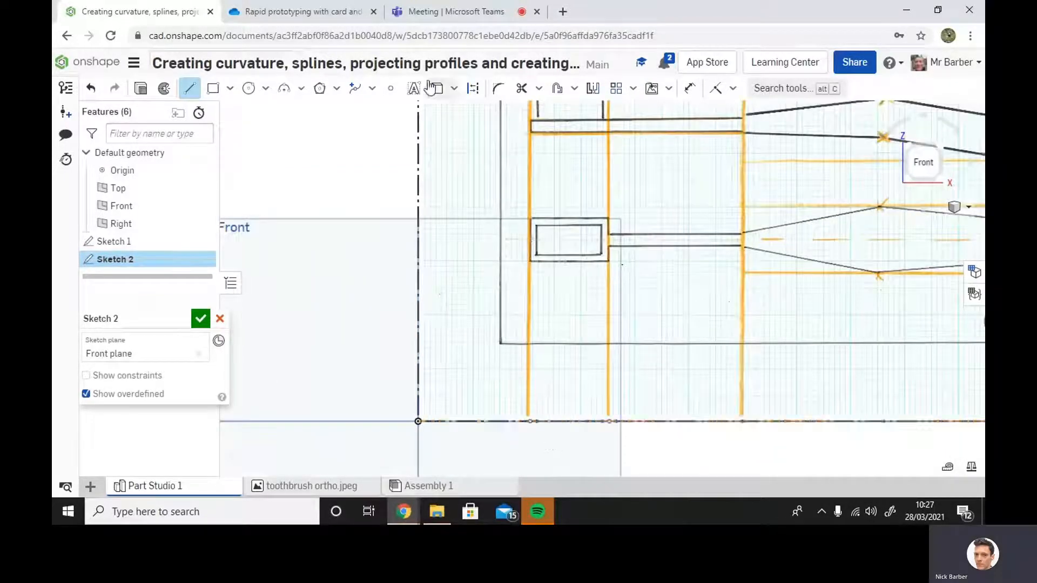
pyautogui.click(472, 88)
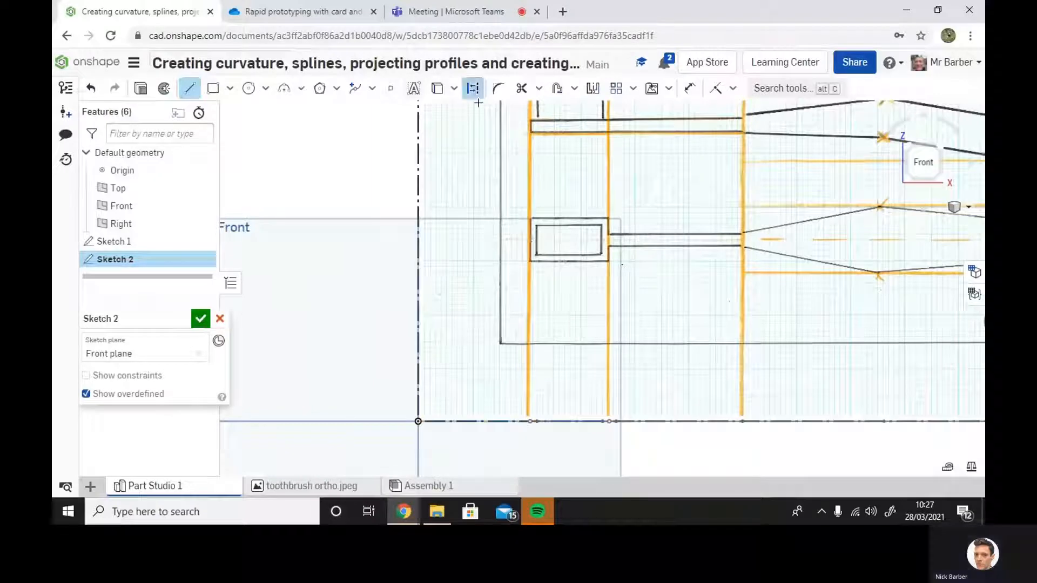
pyautogui.click(529, 417)
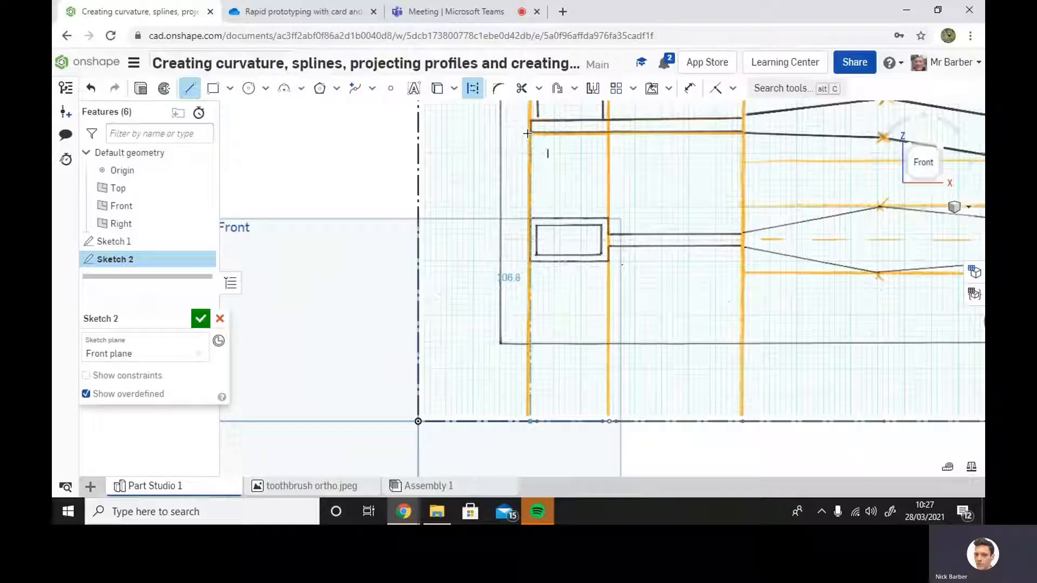
pyautogui.scroll(5, 529, 121)
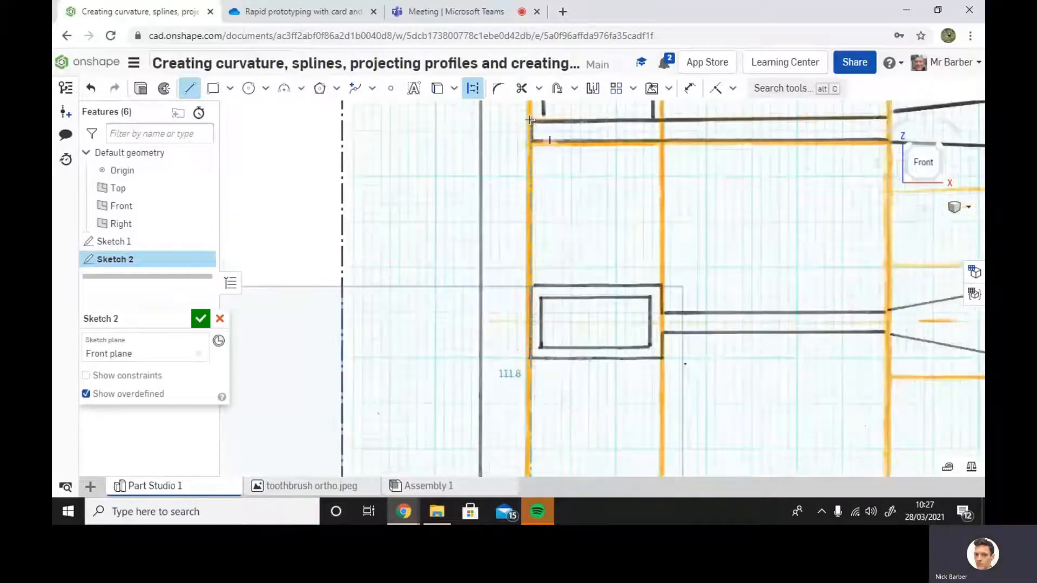
pyautogui.moveTo(538, 158); pyautogui.dragTo(521, 314, button='right')
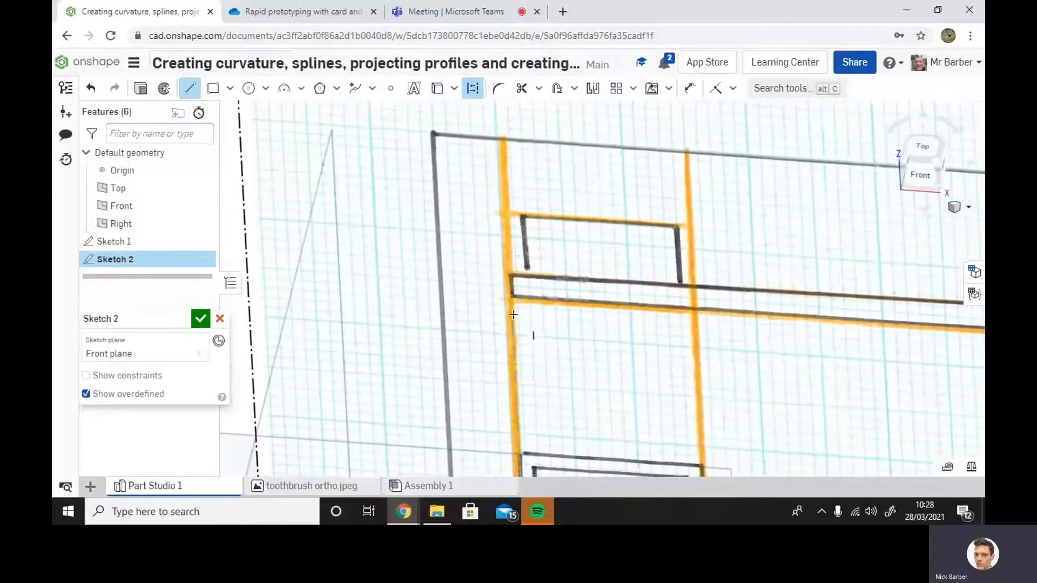
pyautogui.click(921, 176)
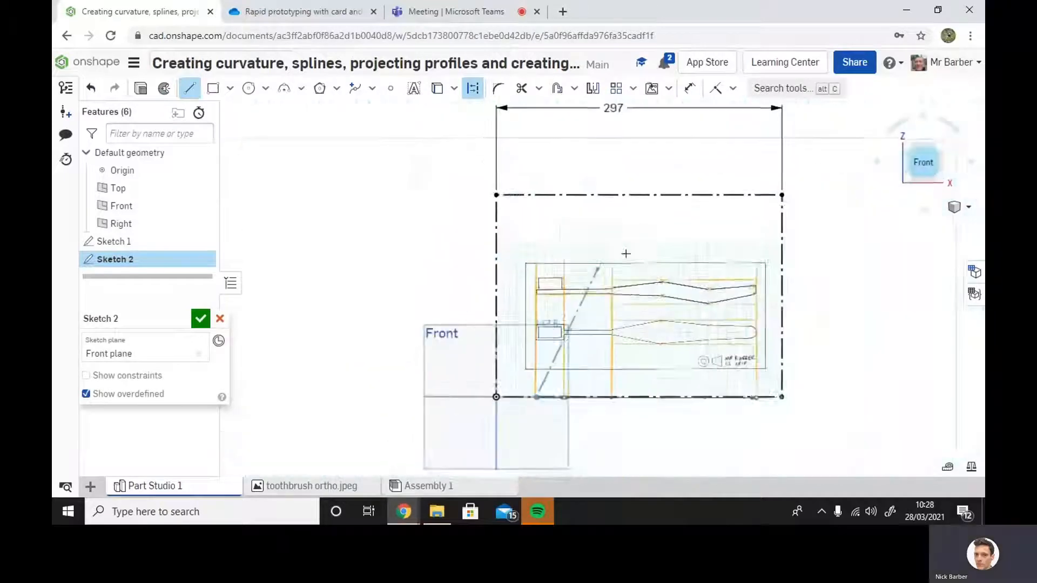
pyautogui.click(537, 273)
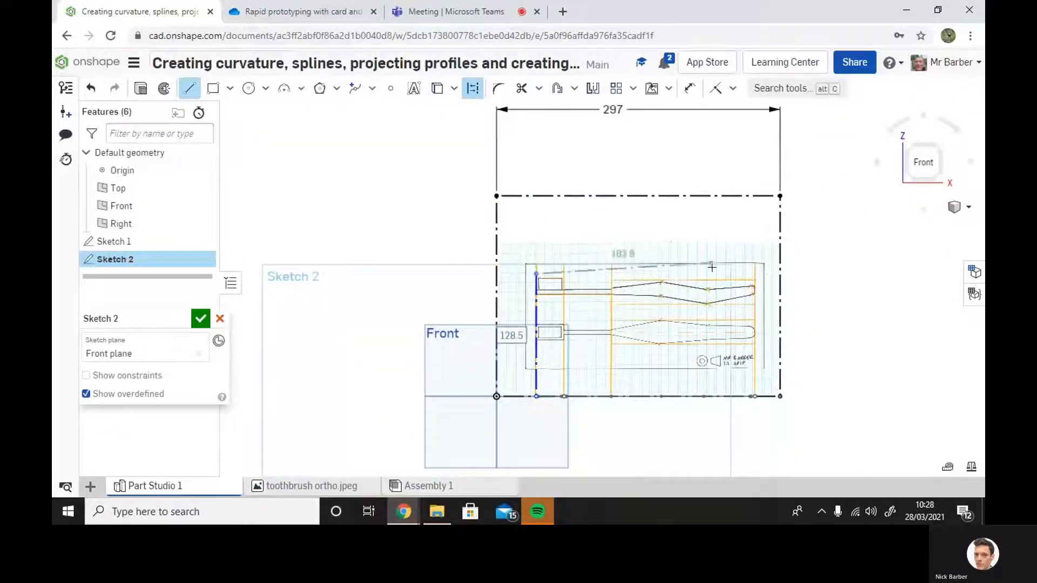
pyautogui.rightClick(656, 262)
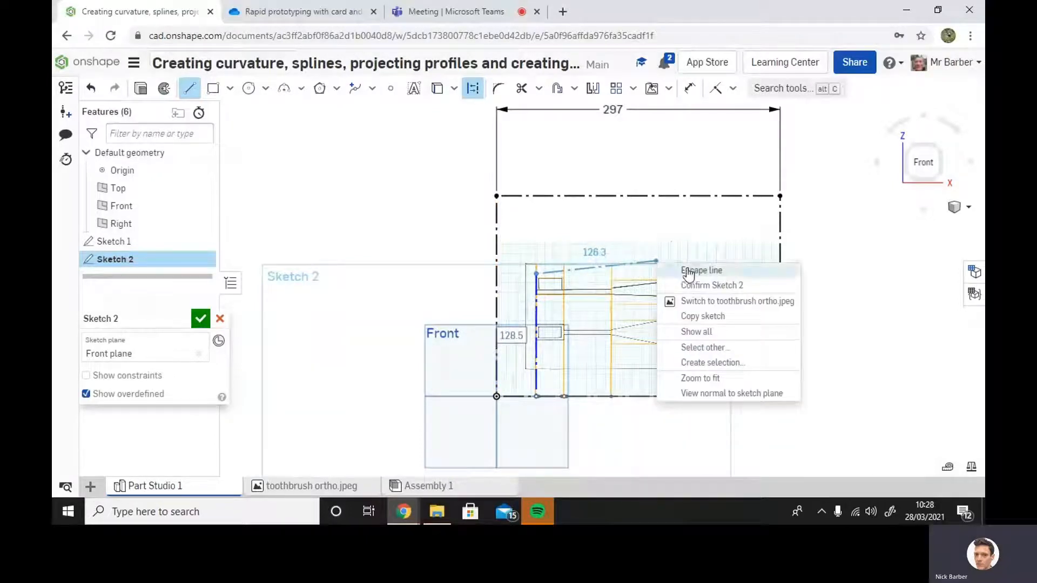
pyautogui.click(685, 271)
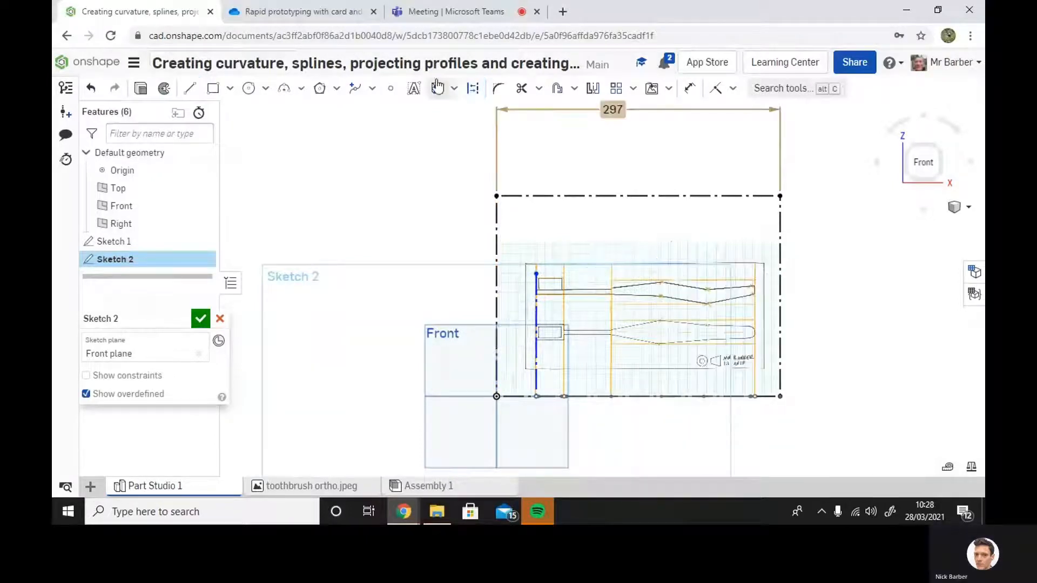
# Trace the lower edge of the side view's head and neck with a line about 79.5 mm long, from the construction line to the handle.
pyautogui.click(758, 399)
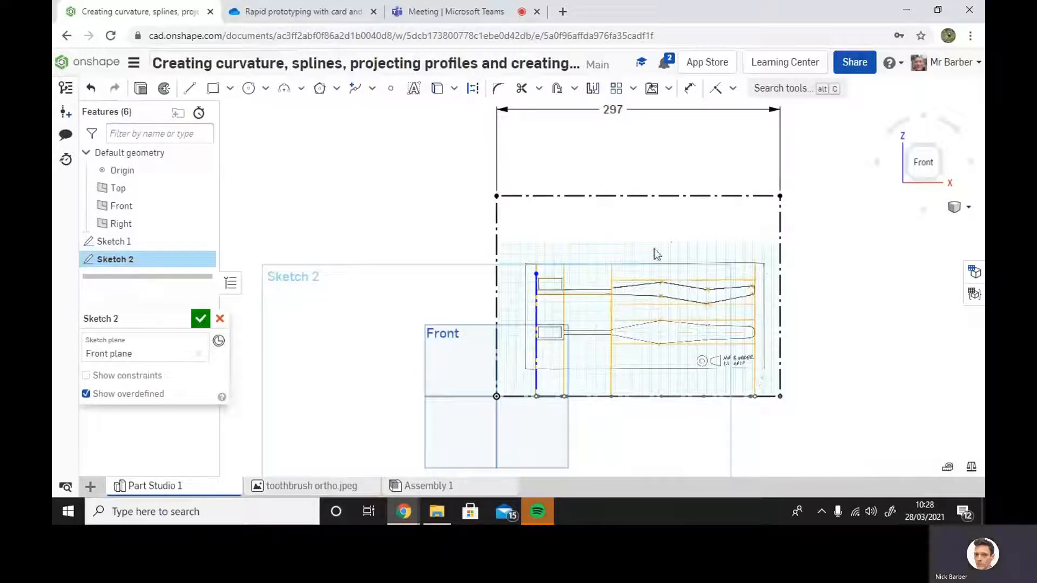
pyautogui.click(189, 88)
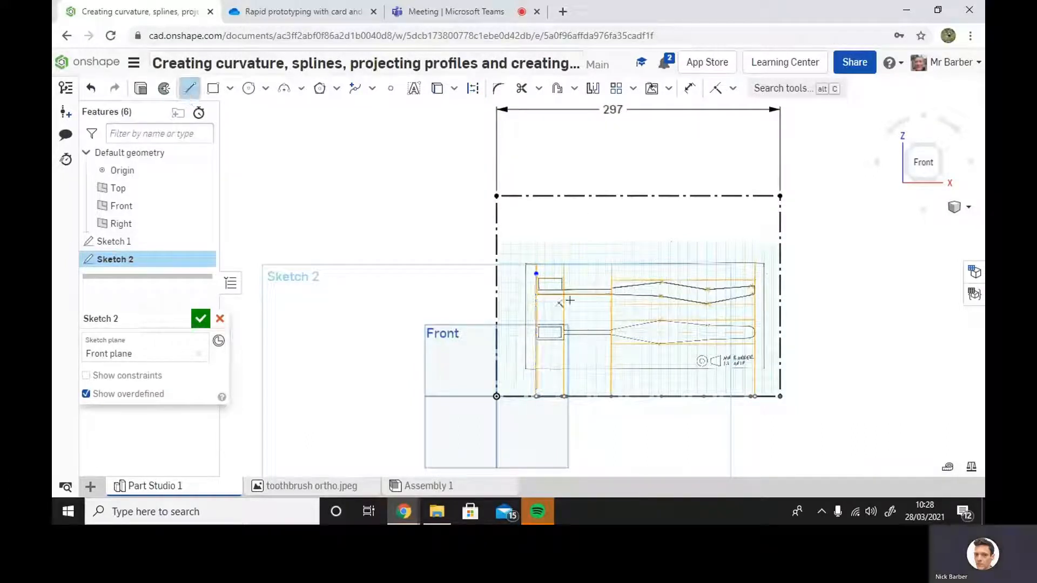
pyautogui.scroll(6, 549, 299)
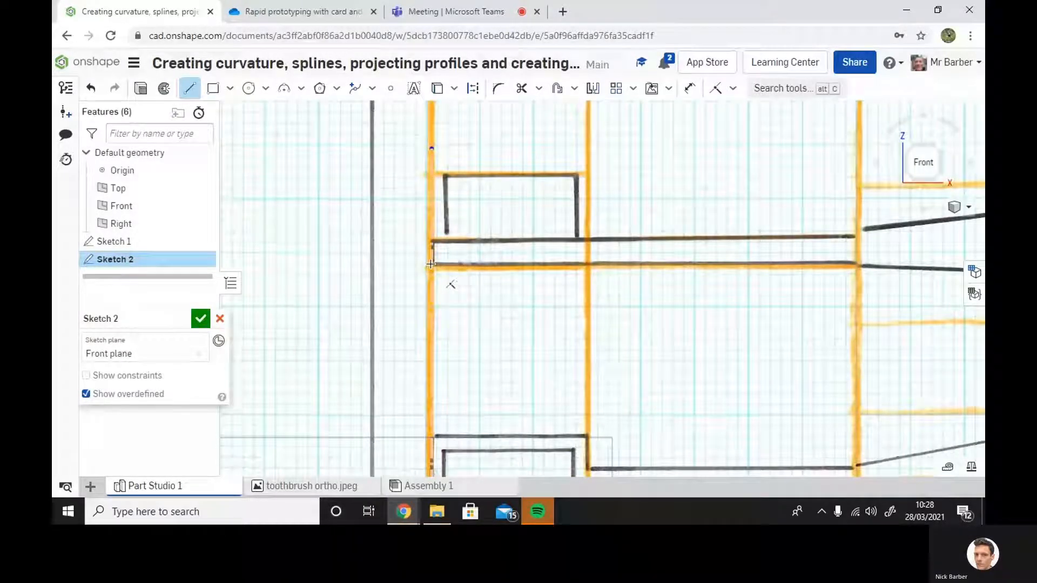
pyautogui.click(431, 264)
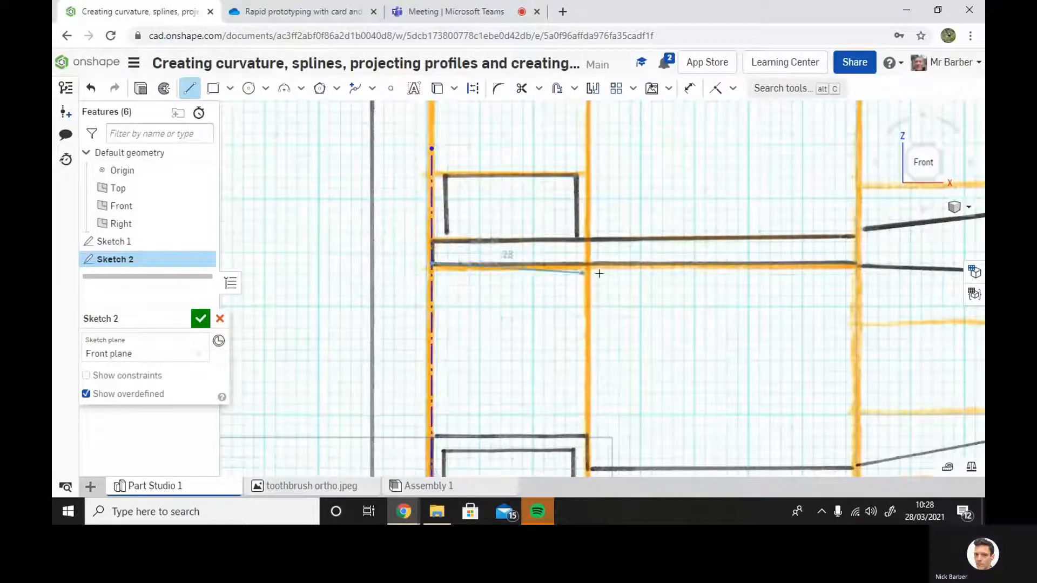
pyautogui.click(860, 265)
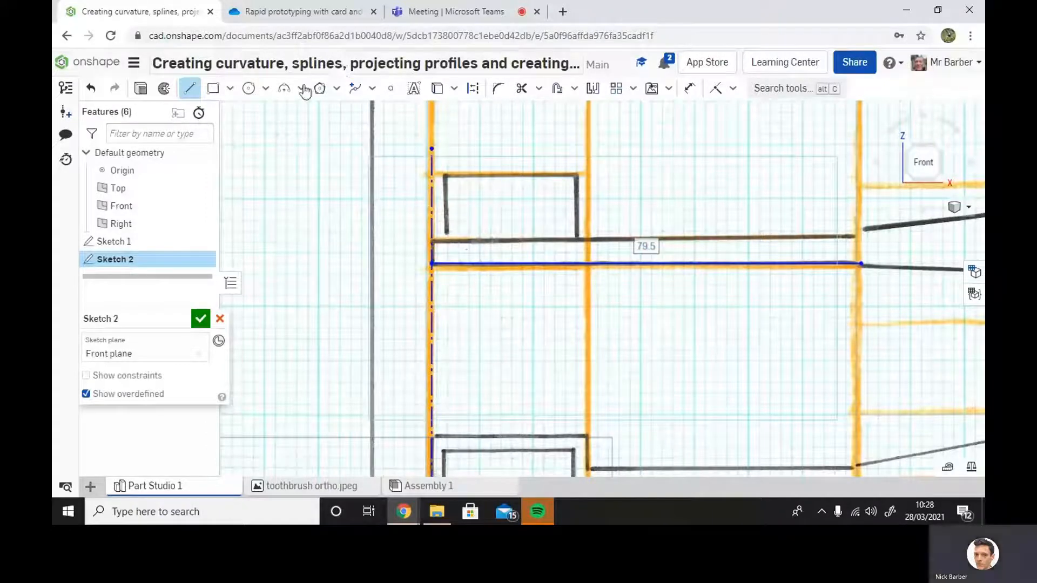
# Trace the upper edge of the side view's neck with a parallel line about 79.5 mm long, ending level with the lower line's handle end.
pyautogui.click(431, 241)
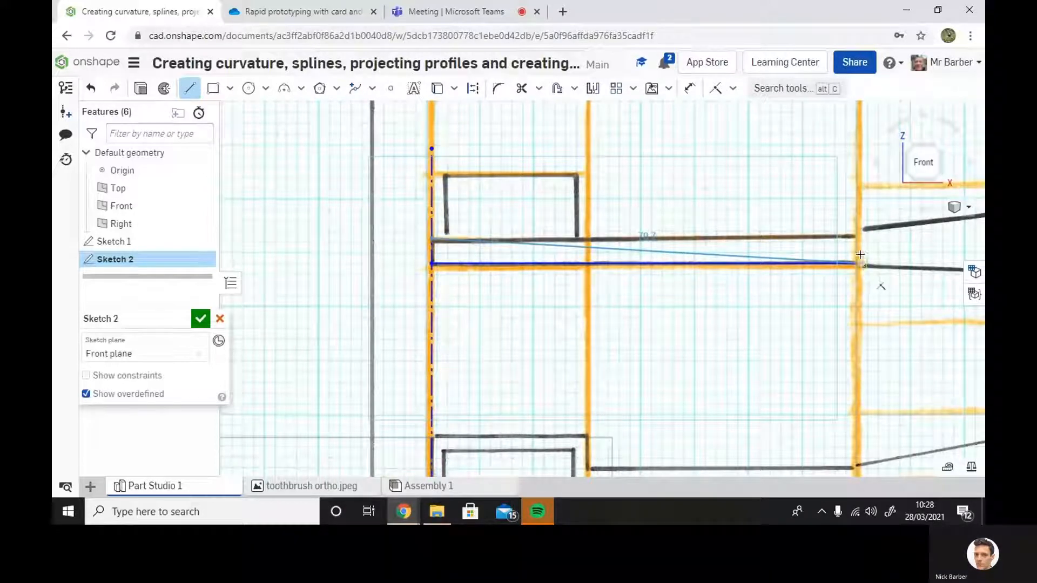
pyautogui.moveTo(882, 285)
pyautogui.mouseDown(button='middle')
pyautogui.moveTo(723, 253)
pyautogui.moveTo(647, 284)
pyautogui.moveTo(530, 263)
pyautogui.mouseUp(button='middle')
pyautogui.scroll(1, 647, 285)
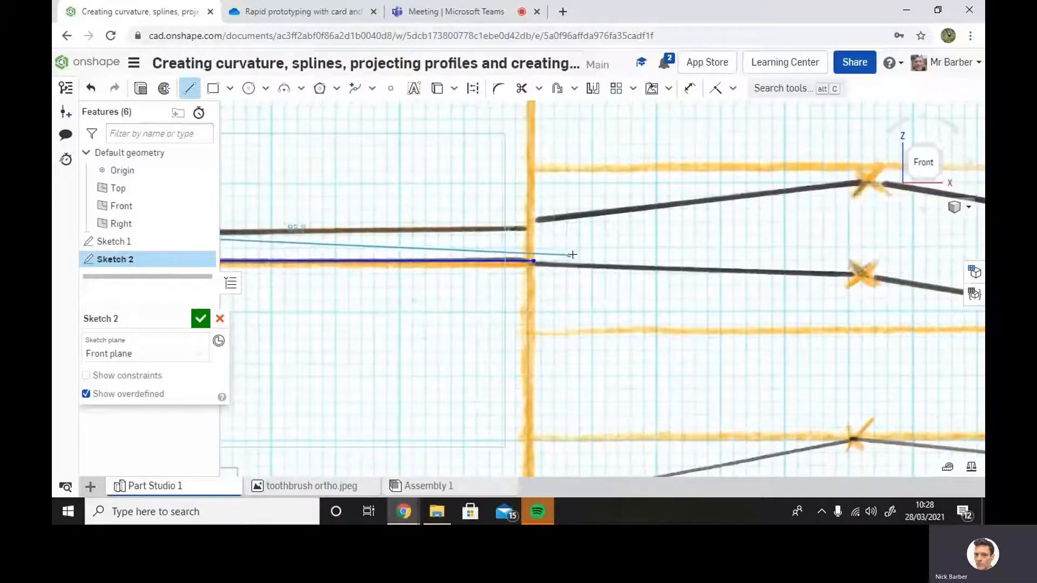
pyautogui.click(533, 263)
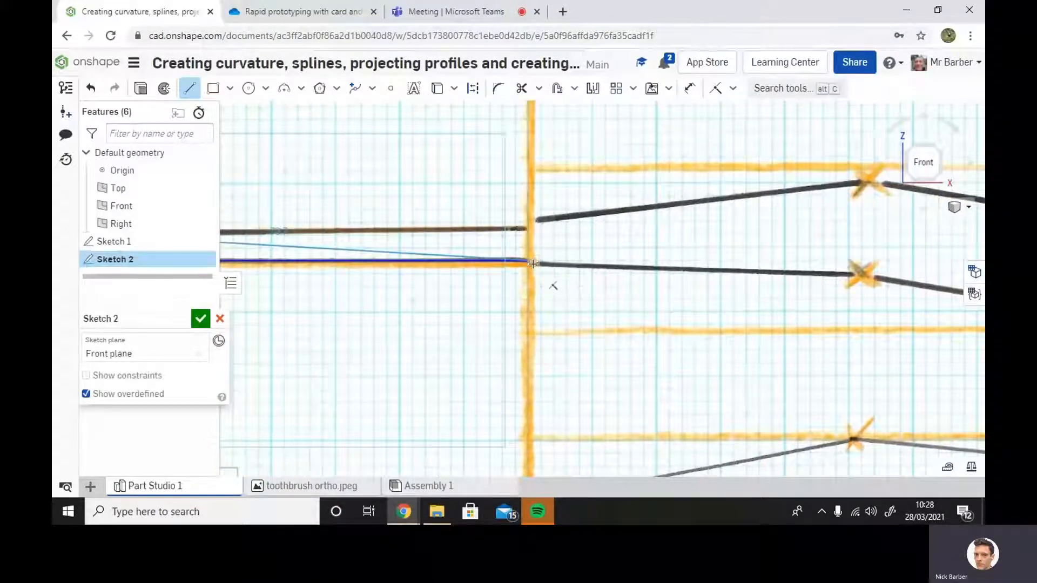
pyautogui.click(534, 227)
pyautogui.scroll(-2, 542, 264)
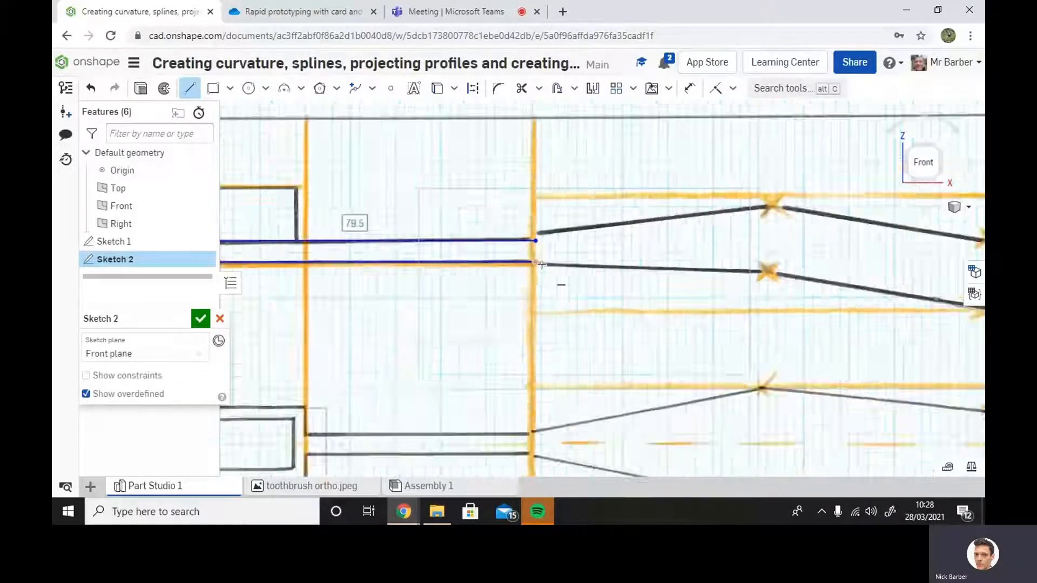
pyautogui.scroll(-3, 542, 264)
pyautogui.scroll(3, 528, 296)
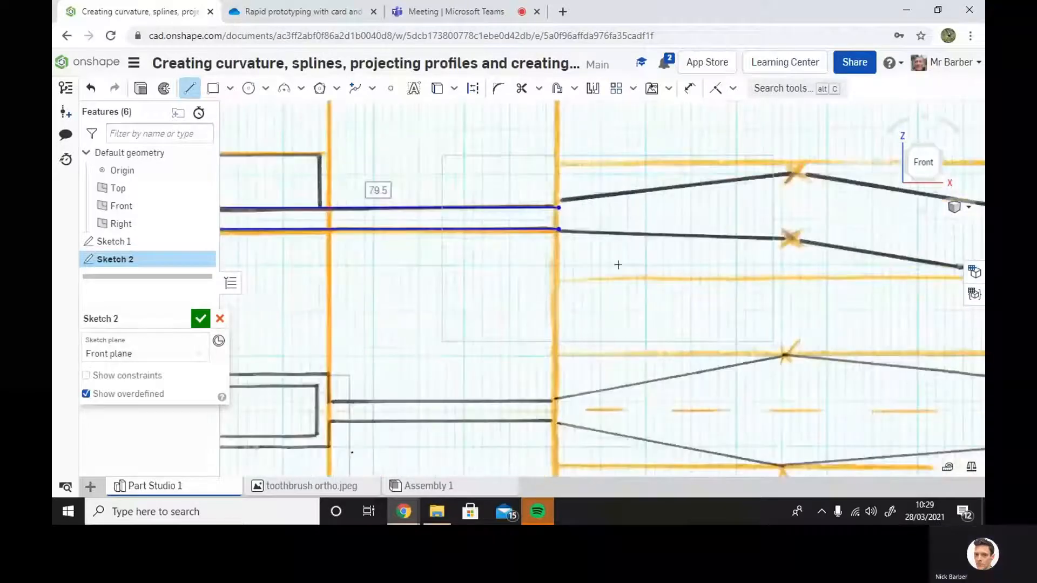
# Draw a spline along the handle's lower edge from the lower neck line's end through the two marked crosses to the handle's end.
pyautogui.click(353, 89)
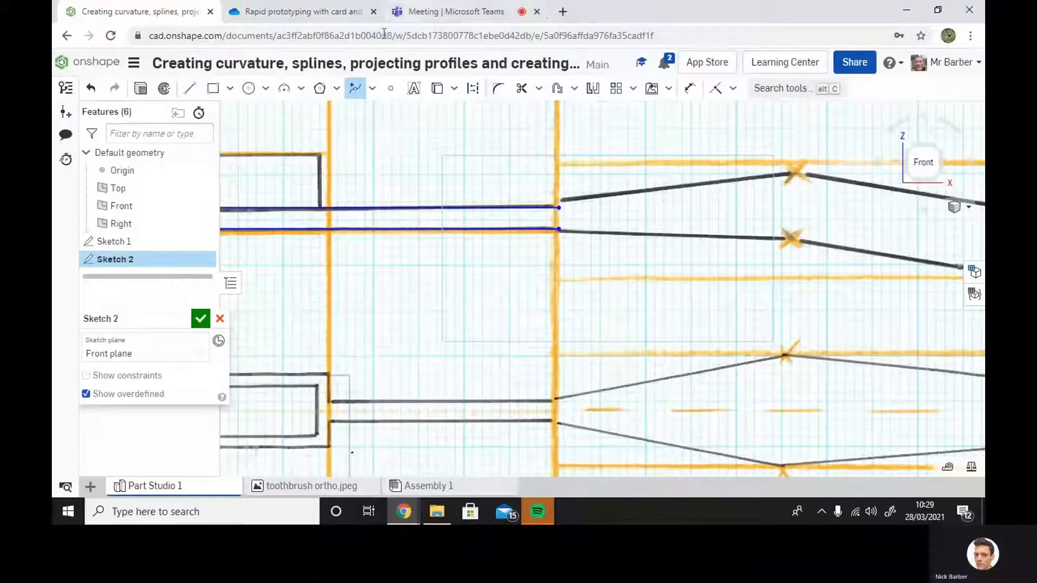
pyautogui.click(372, 88)
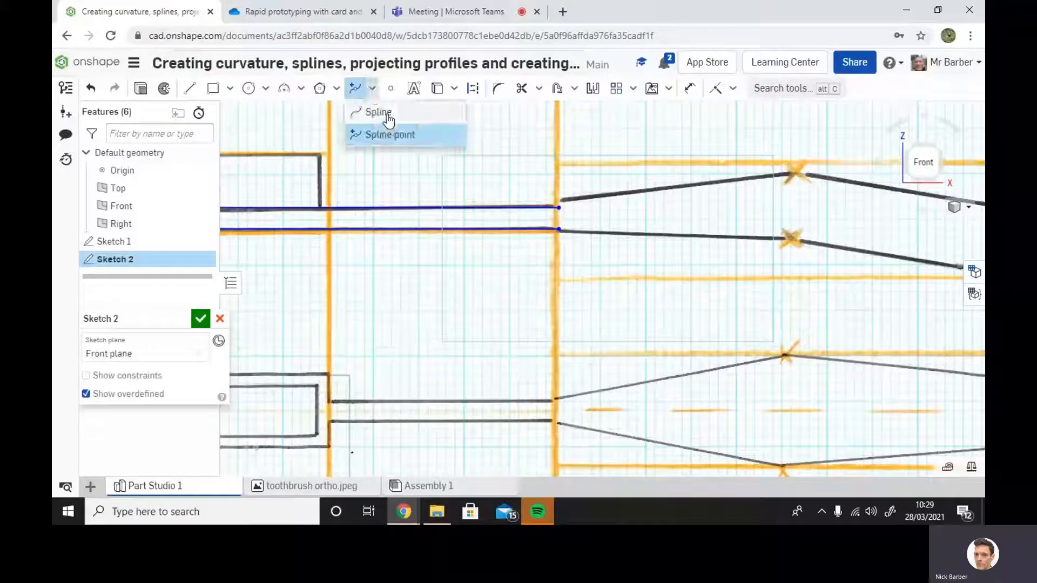
pyautogui.click(386, 114)
pyautogui.click(559, 229)
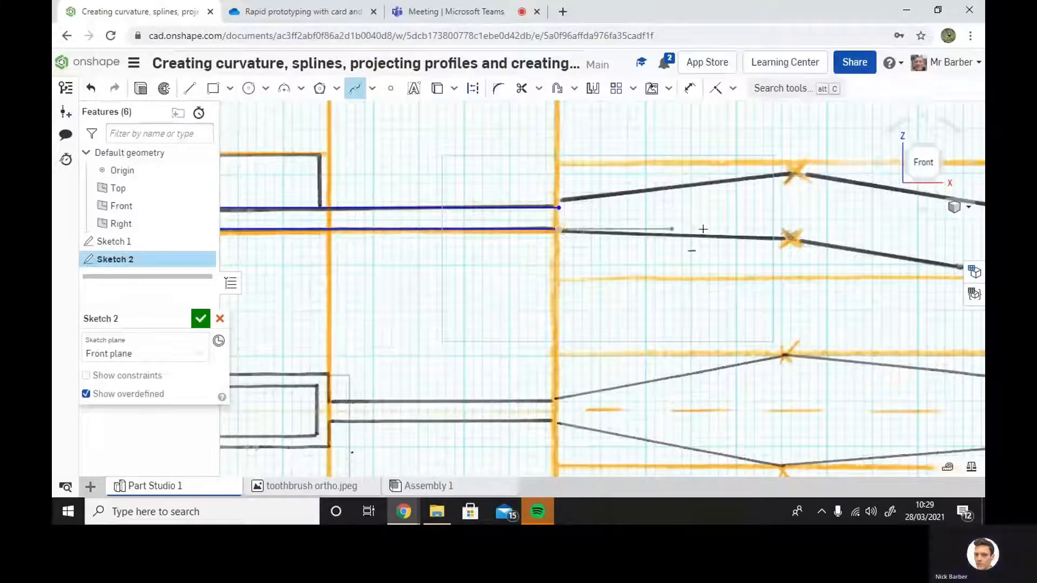
pyautogui.click(789, 238)
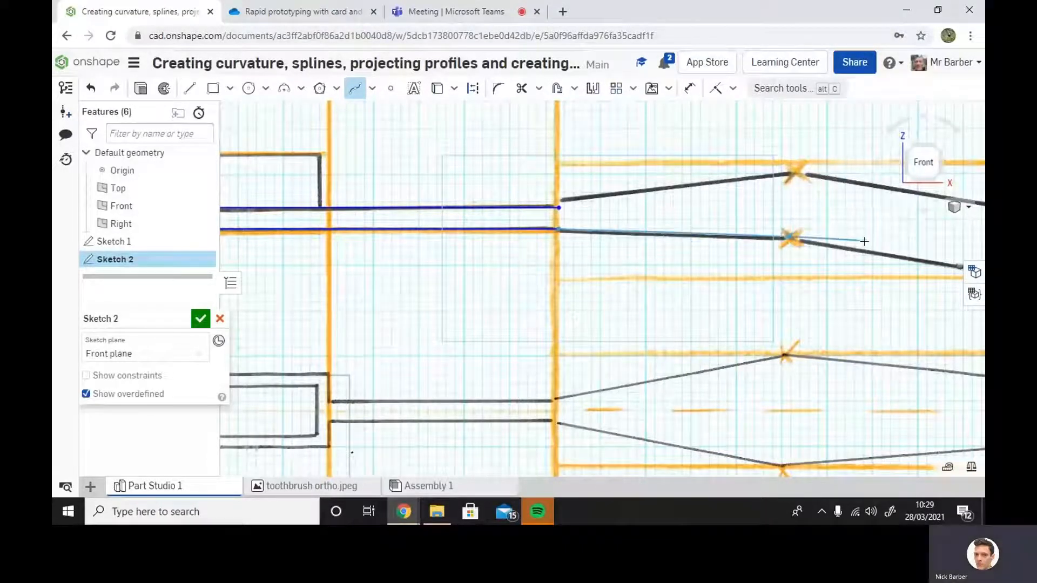
pyautogui.moveTo(848, 241)
pyautogui.mouseDown(button='middle')
pyautogui.moveTo(566, 212)
pyautogui.moveTo(464, 217)
pyautogui.mouseUp(button='middle')
pyautogui.click(633, 250)
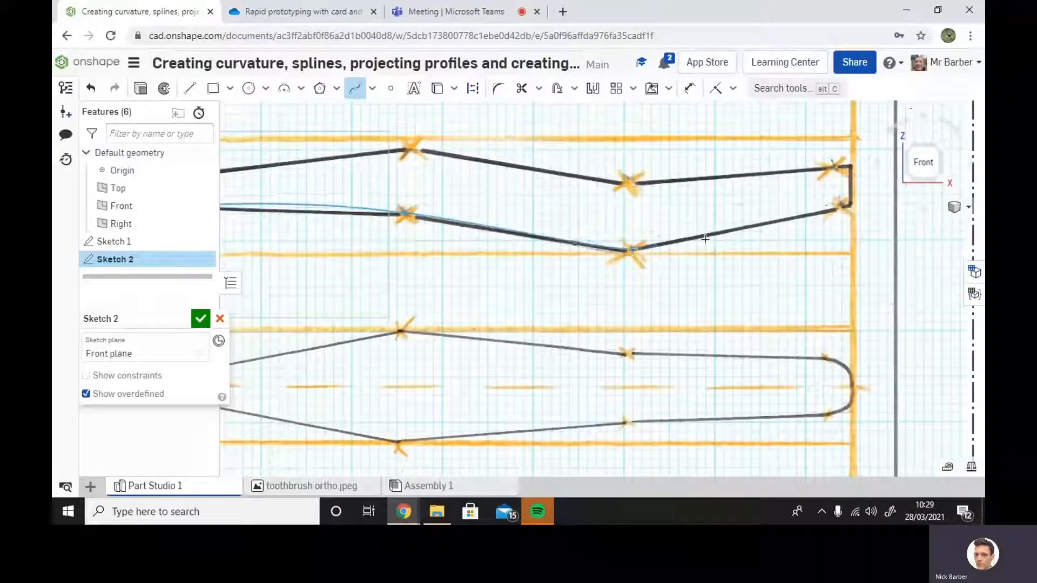
pyautogui.doubleClick(852, 205)
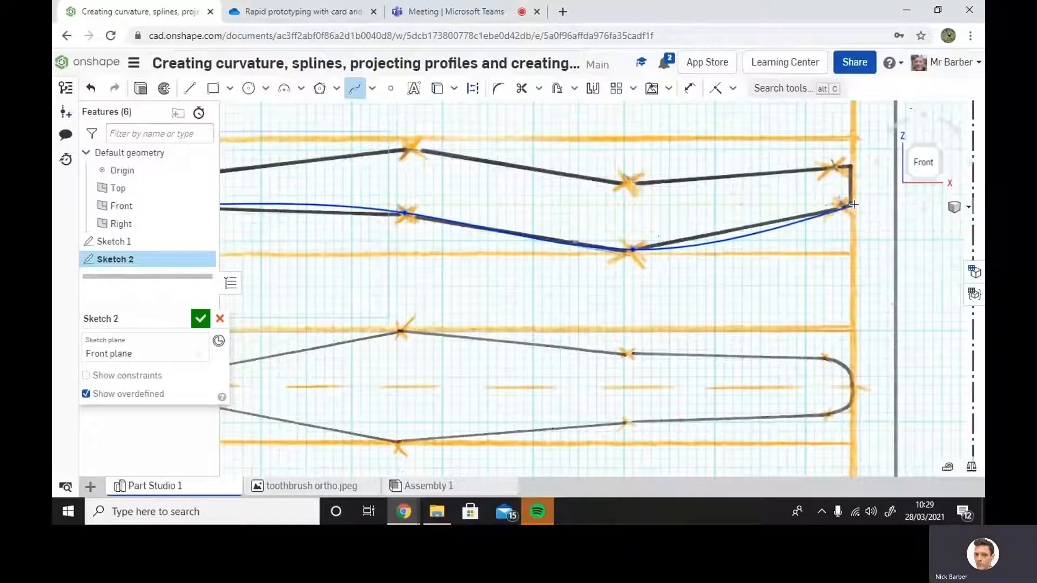
pyautogui.scroll(-4, 529, 219)
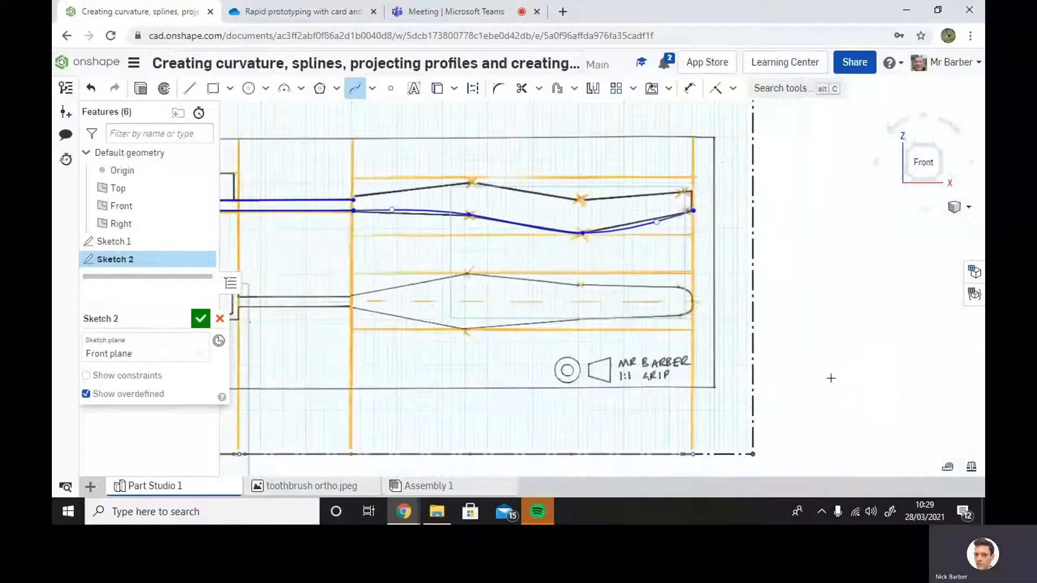
pyautogui.scroll(-2, 705, 361)
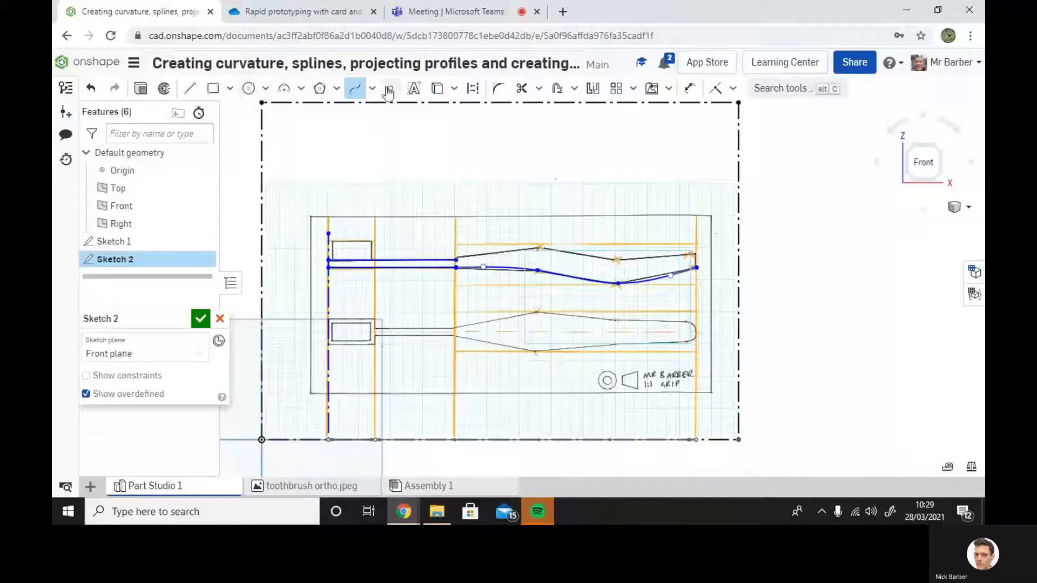
# Draw a vertical construction spline from the lower handle edge's end point straight down to the outline's end point on the base.
pyautogui.click(473, 89)
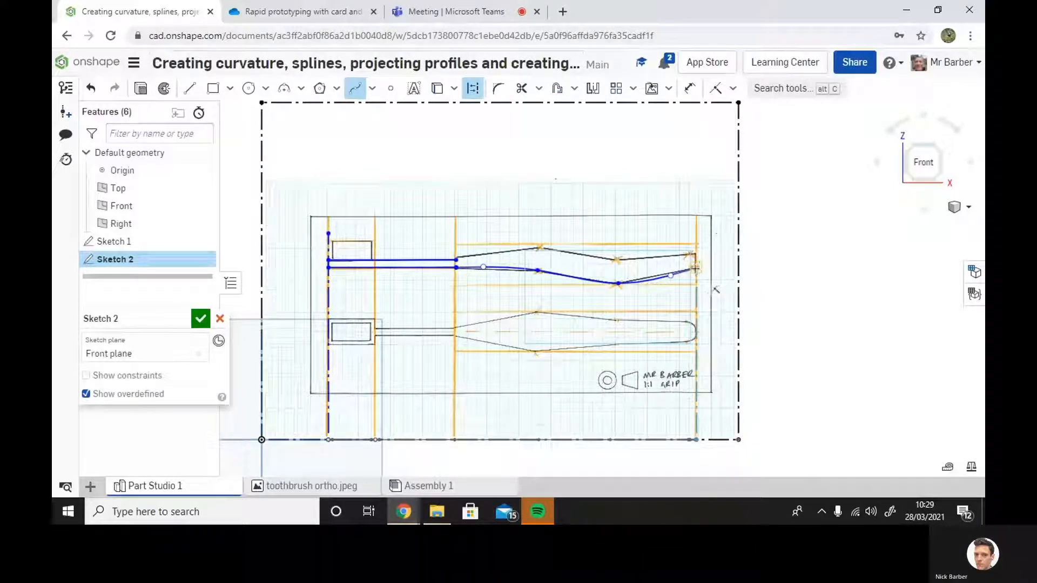
pyautogui.click(698, 355)
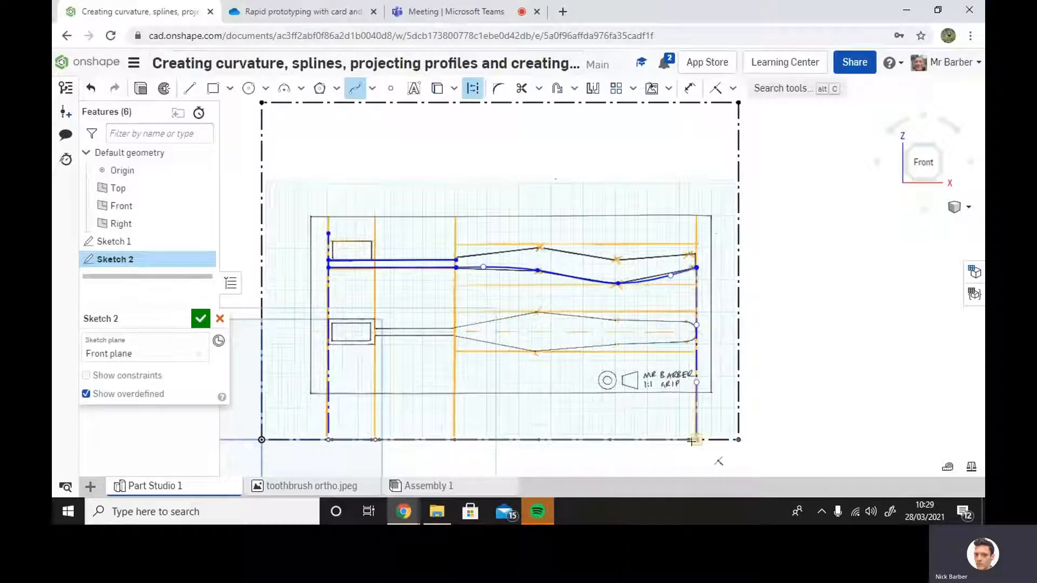
pyautogui.moveTo(846, 398)
pyautogui.mouseDown(button='right')
pyautogui.moveTo(834, 415)
pyautogui.moveTo(838, 396)
pyautogui.mouseUp(button='right')
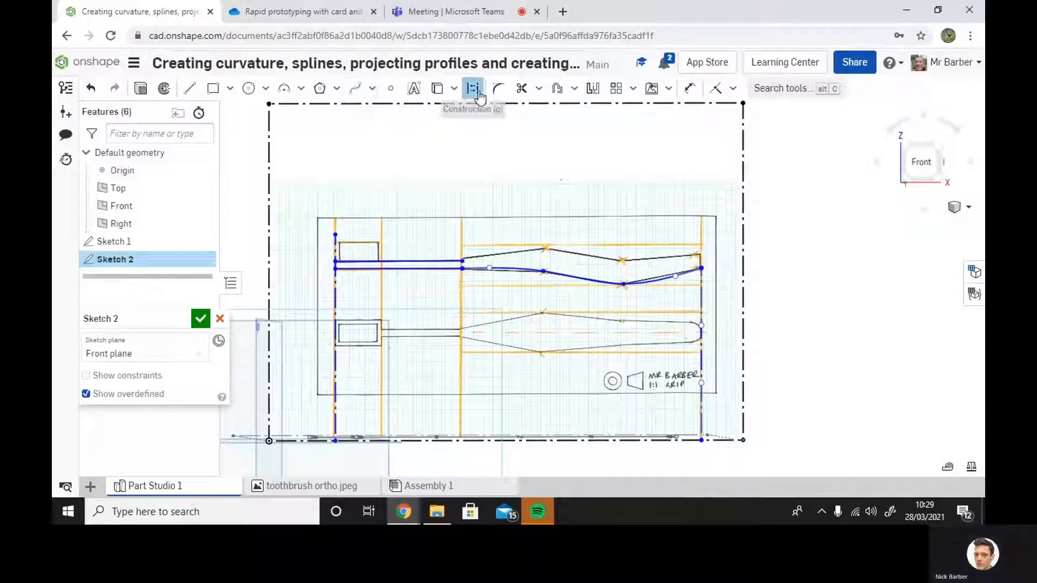
# Draw a spline along the handle's upper edge from the upper neck line's end through the two marked crosses to the handle's end.
pyautogui.click(355, 88)
pyautogui.click(463, 260)
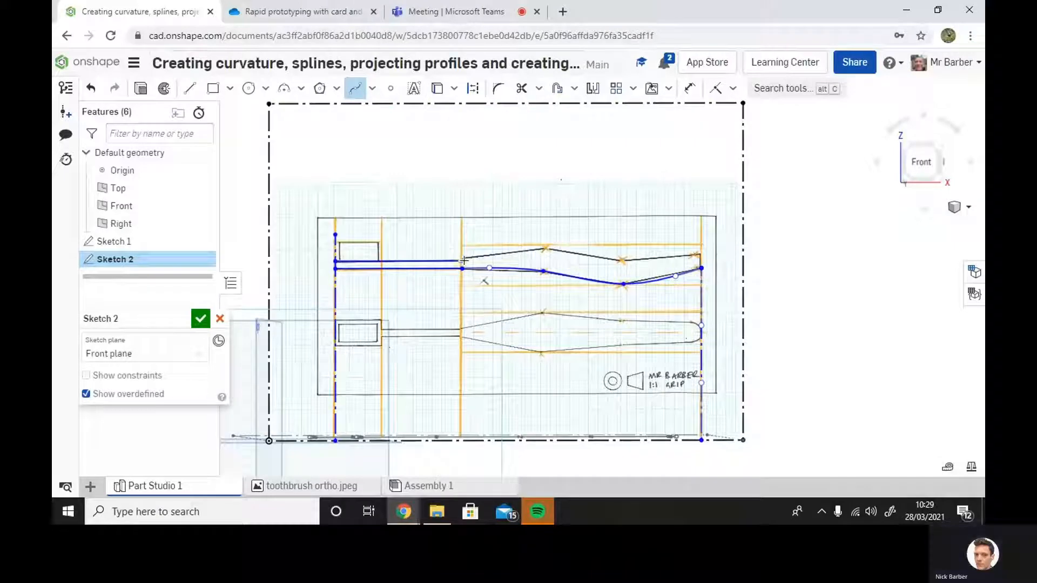
pyautogui.click(546, 250)
pyautogui.click(622, 260)
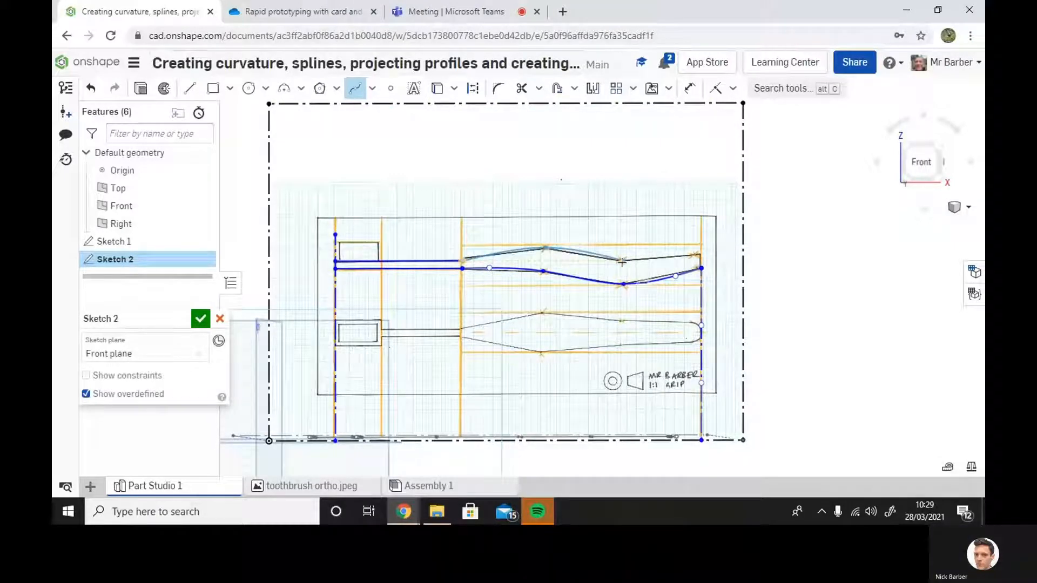
pyautogui.doubleClick(699, 254)
pyautogui.scroll(-5, 770, 253)
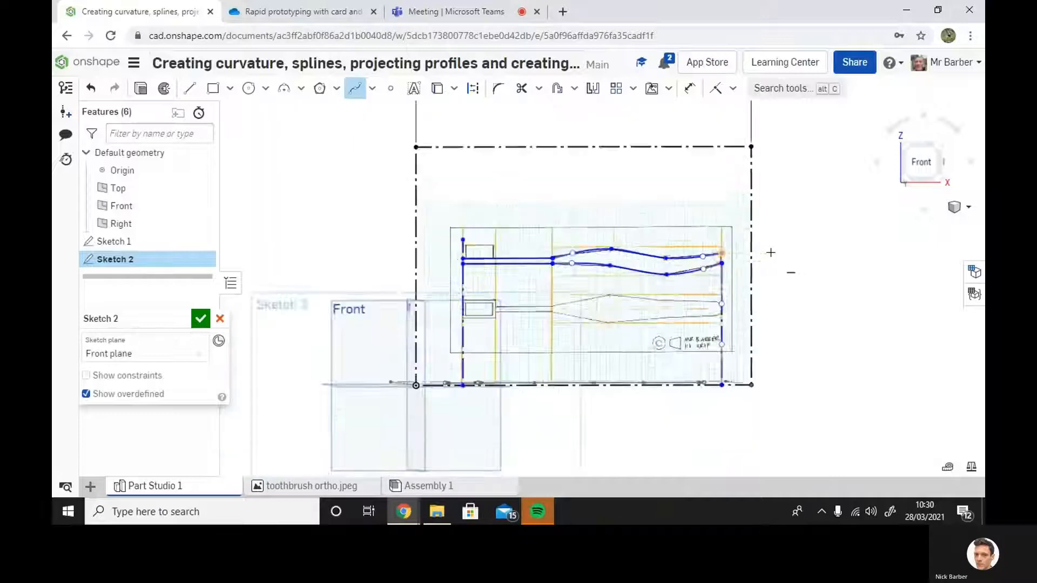
# Reshape the upper handle spline by lowering its neck-end tangent handle and shifting its peak point past the first cross, flattening the rise.
pyautogui.scroll(10, 679, 249)
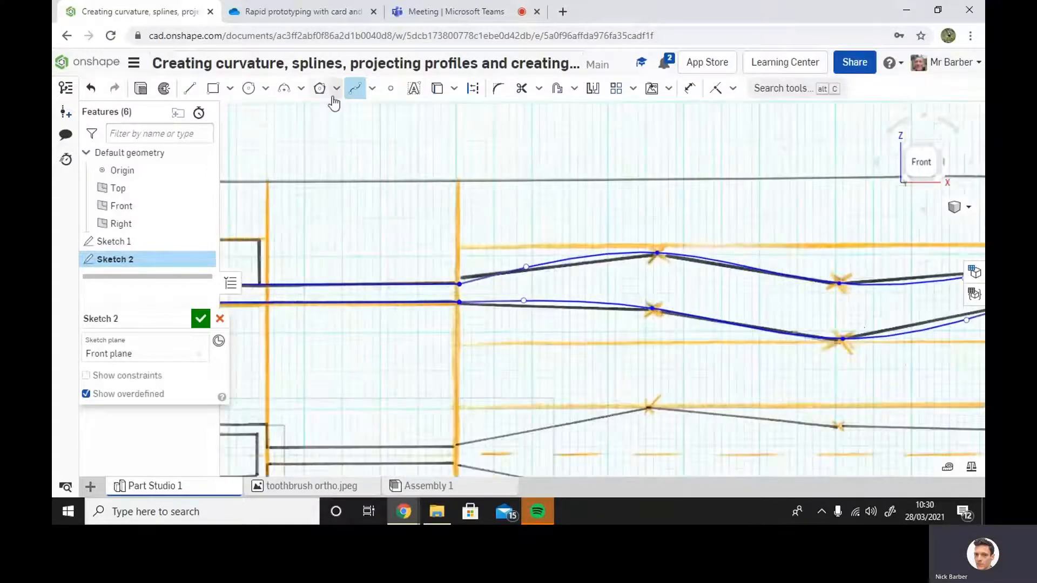
pyautogui.click(365, 99)
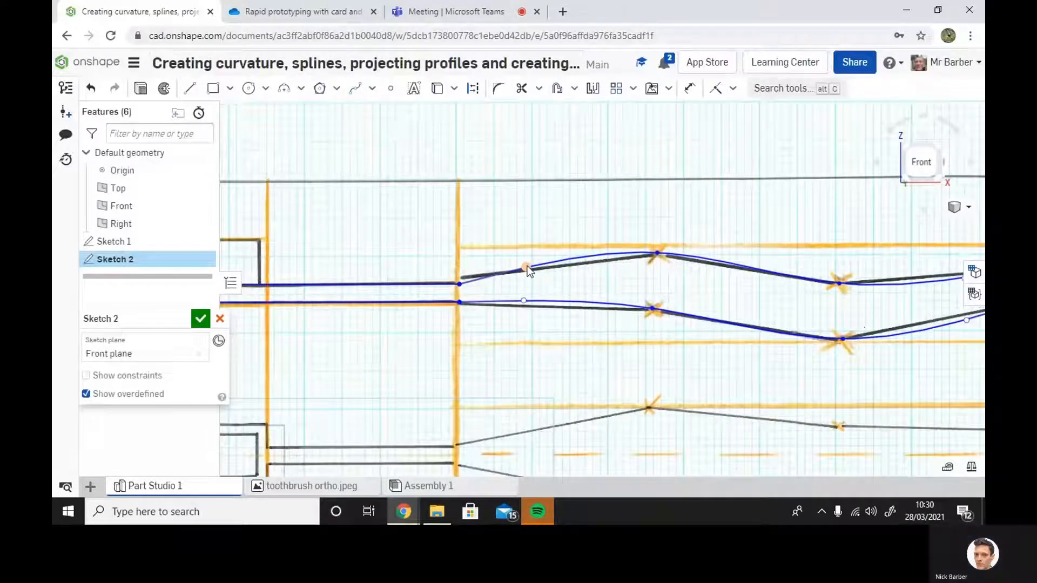
pyautogui.moveTo(528, 272)
pyautogui.mouseDown()
pyautogui.moveTo(537, 281)
pyautogui.moveTo(606, 279)
pyautogui.moveTo(655, 251)
pyautogui.moveTo(709, 267)
pyautogui.moveTo(562, 275)
pyautogui.moveTo(530, 305)
pyautogui.mouseUp()
pyautogui.scroll(-5, 837, 292)
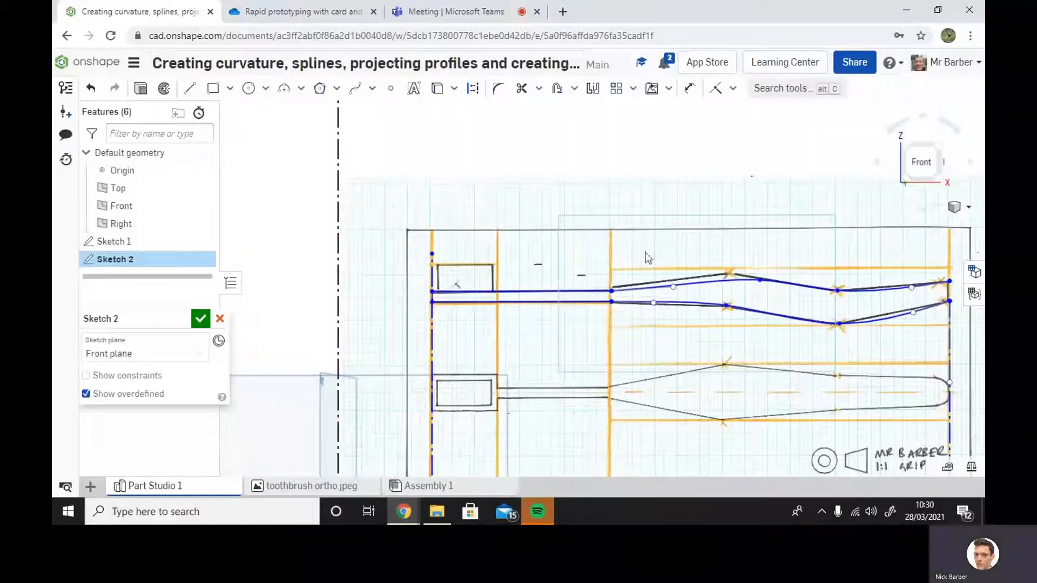
# Trim the head-end vertical construction line above and below the two neck lines, and finish the side-view sketch.
pyautogui.click(522, 91)
pyautogui.click(433, 334)
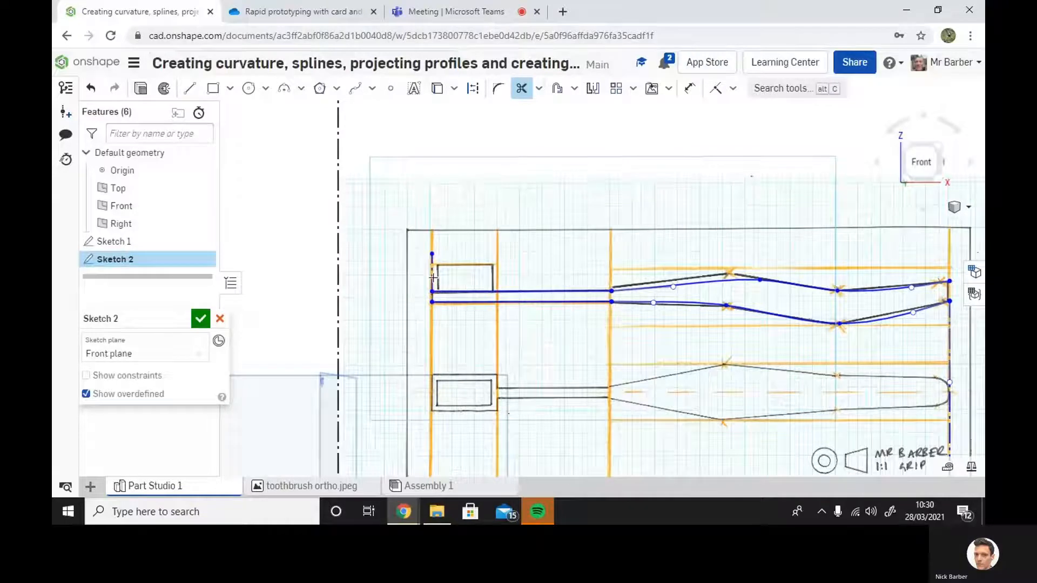
pyautogui.scroll(-1, 516, 294)
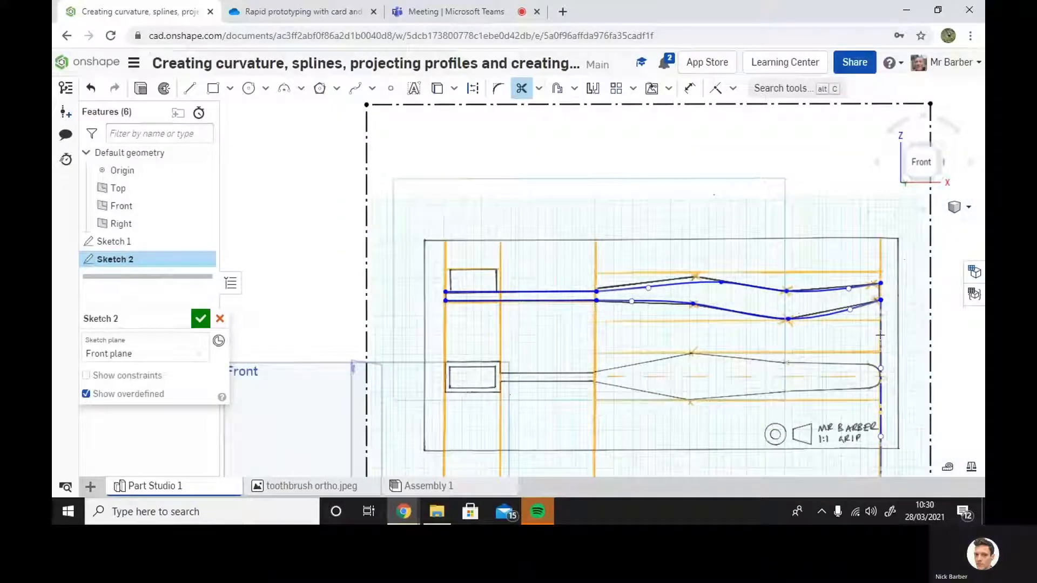
pyautogui.scroll(-4, 877, 344)
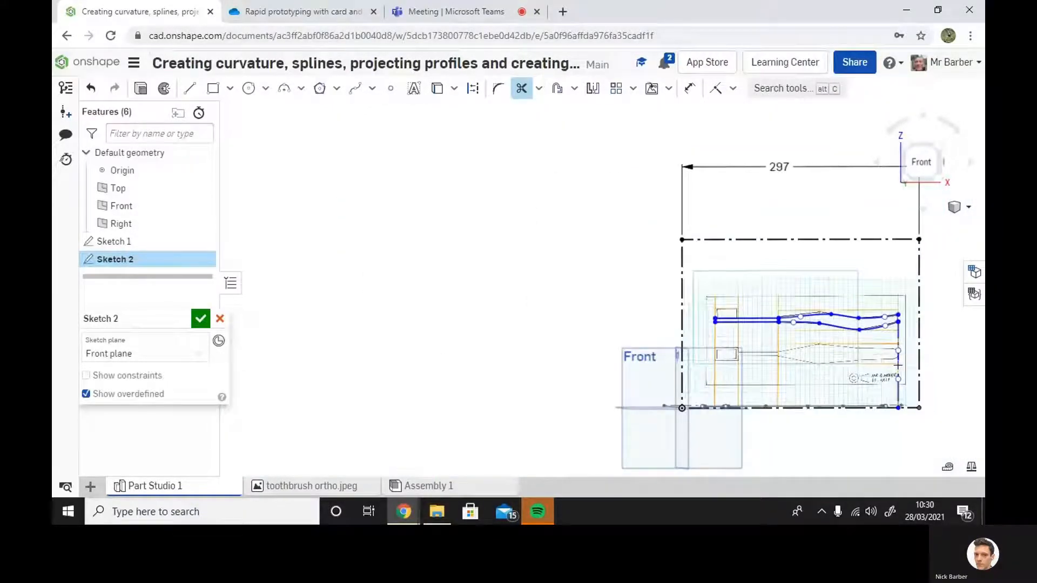
pyautogui.moveTo(918, 360); pyautogui.dragTo(623, 347, button='middle')
pyautogui.scroll(3, 688, 338)
pyautogui.scroll(2, 377, 365)
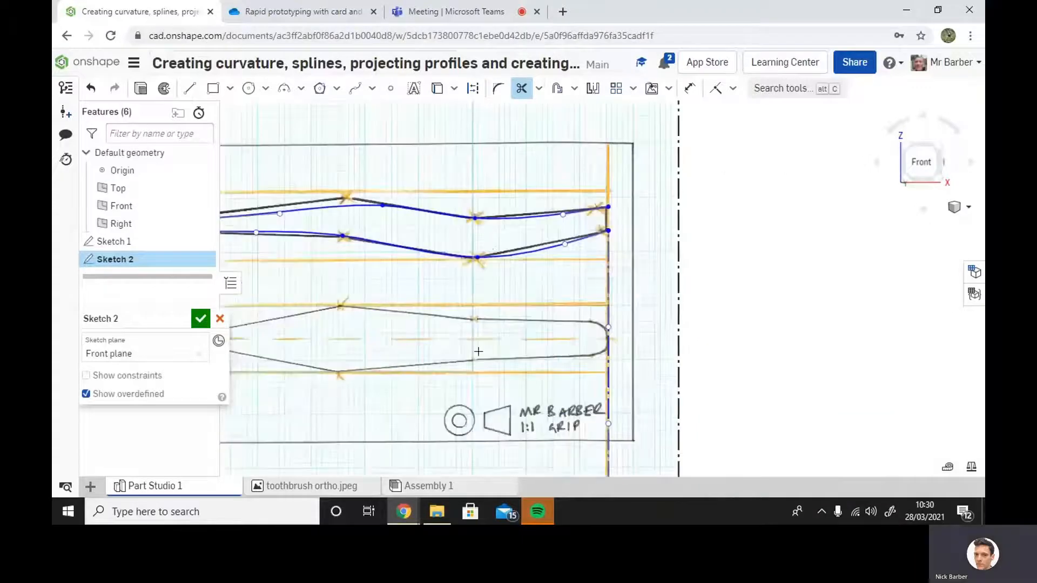
pyautogui.moveTo(361, 317)
pyautogui.mouseDown(button='middle')
pyautogui.moveTo(518, 304)
pyautogui.moveTo(617, 280)
pyautogui.mouseUp(button='middle')
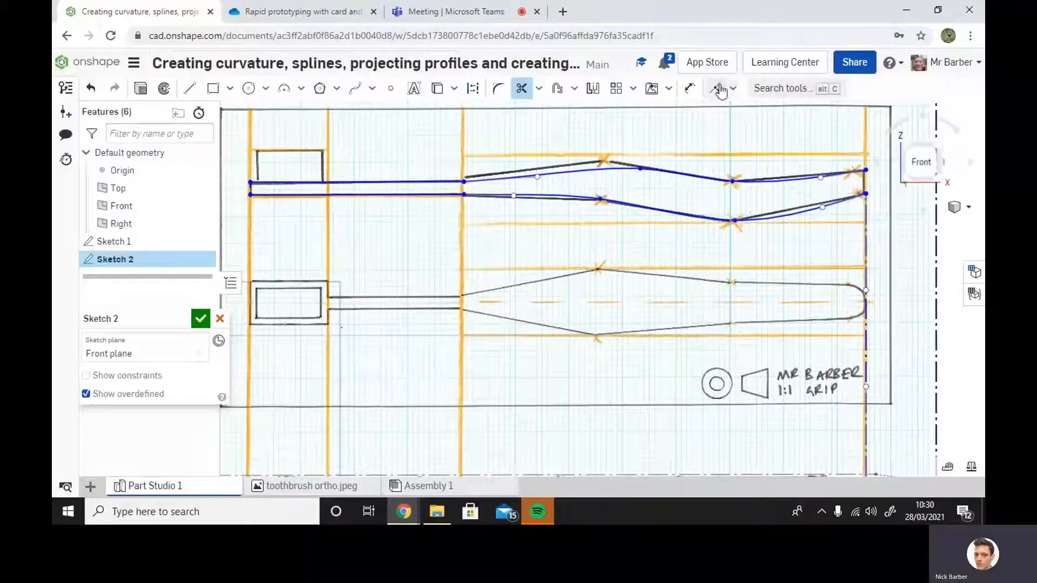
pyautogui.click(200, 318)
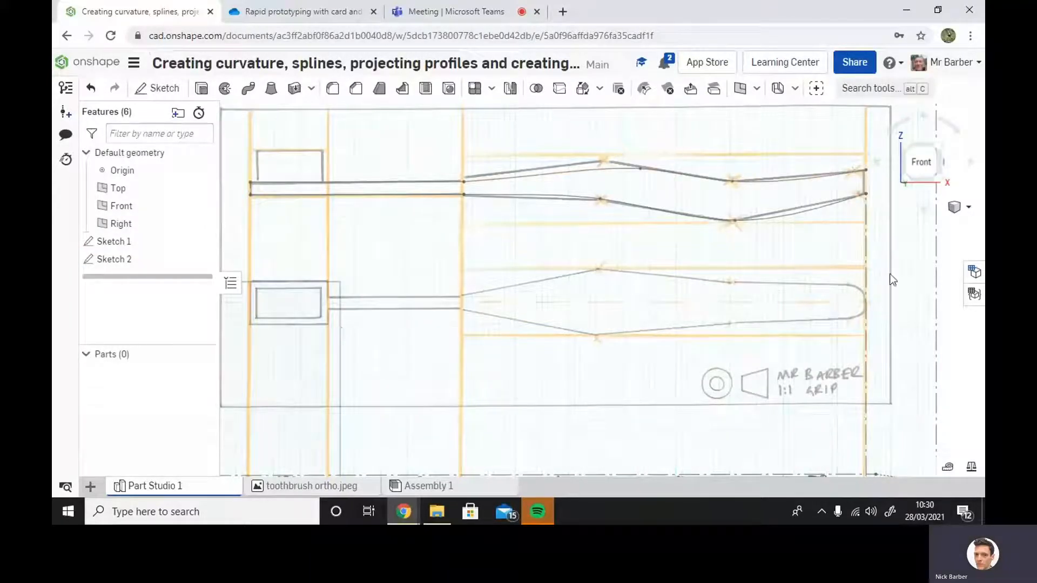
# Create a projected curve from all of Sketch 1's toothbrush outline edges and Sketch 2's lower neck line and lower handle spline.
pyautogui.moveTo(892, 279); pyautogui.dragTo(816, 214, button='right')
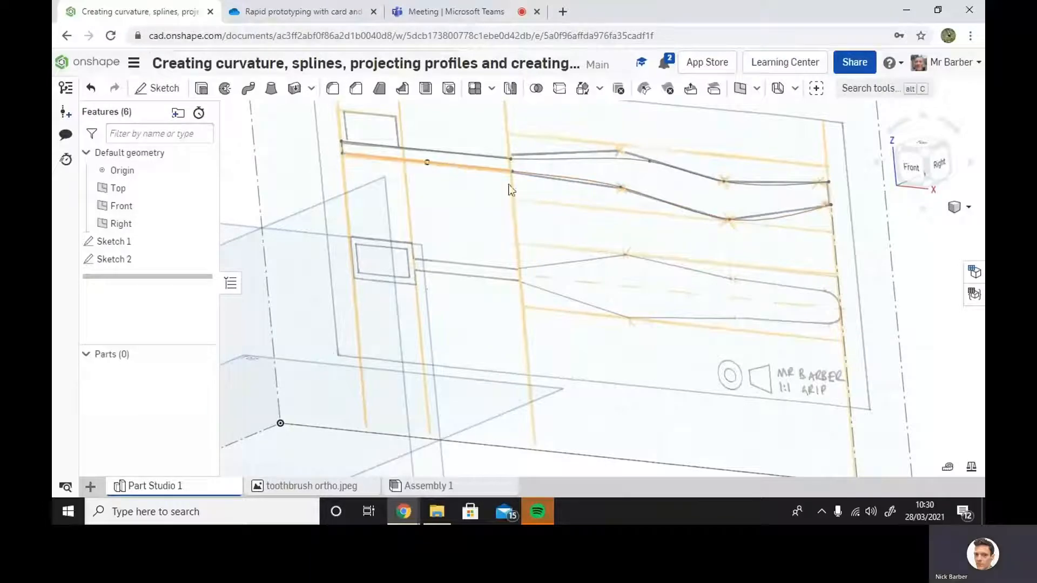
pyautogui.scroll(-5, 556, 354)
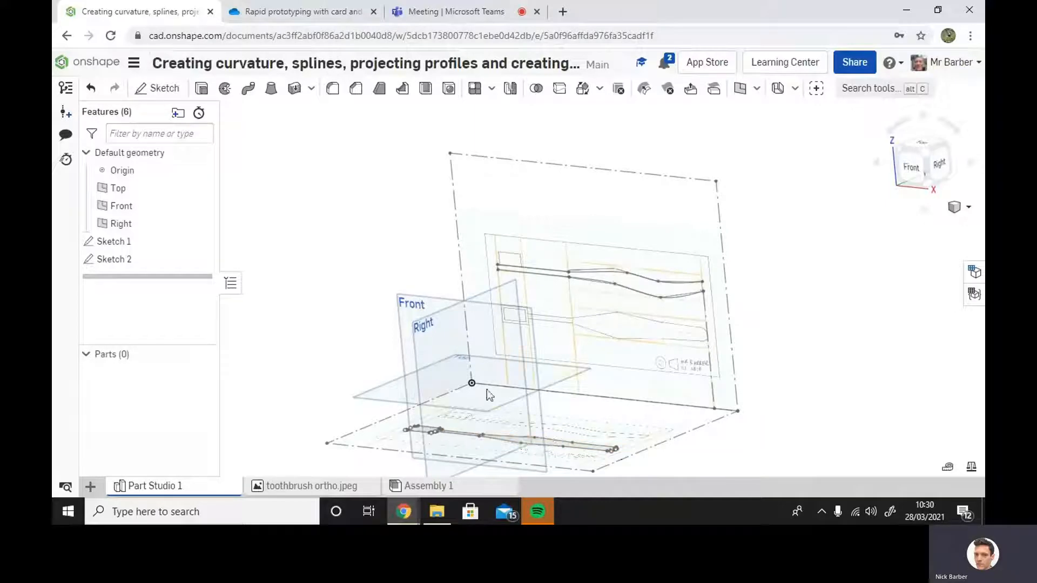
pyautogui.click(757, 89)
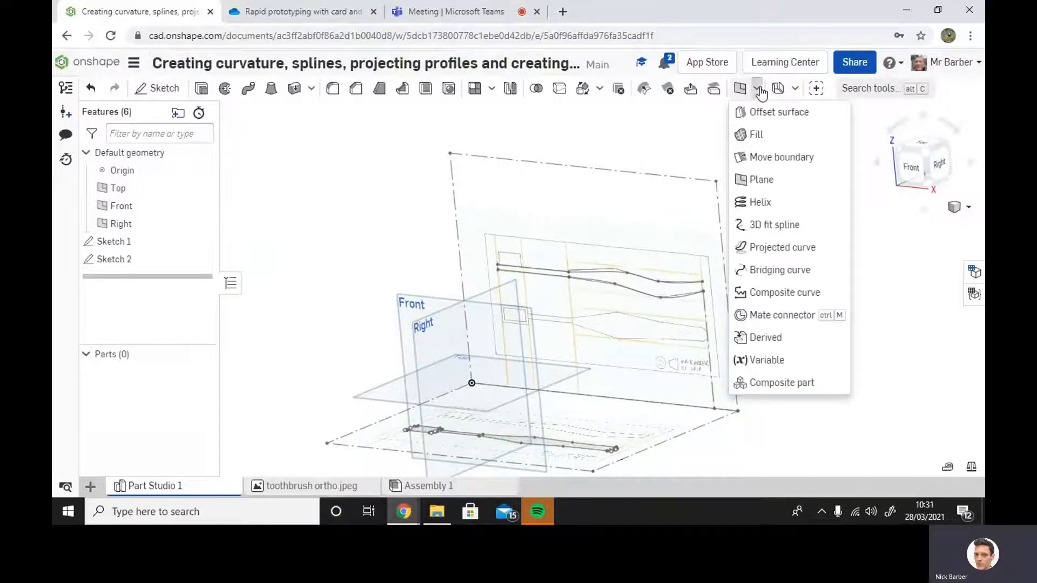
pyautogui.click(788, 249)
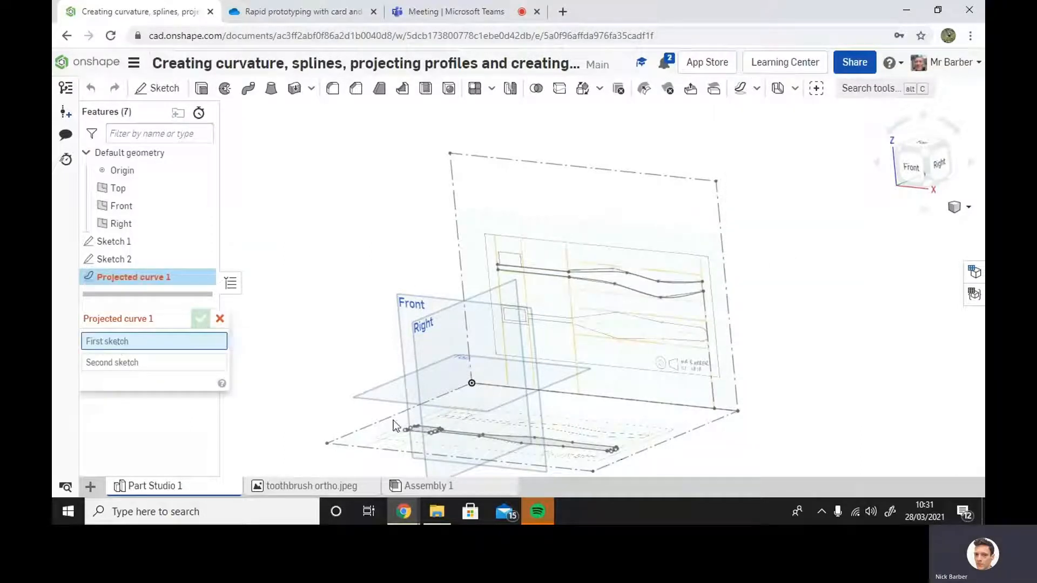
pyautogui.moveTo(394, 425)
pyautogui.mouseDown()
pyautogui.moveTo(510, 457)
pyautogui.moveTo(650, 475)
pyautogui.mouseUp()
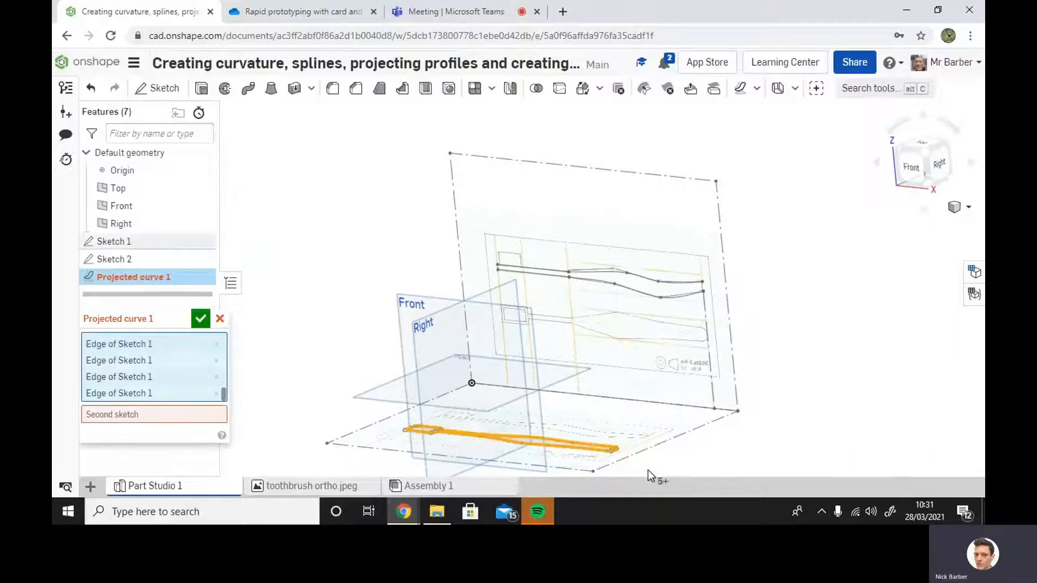
pyautogui.click(121, 417)
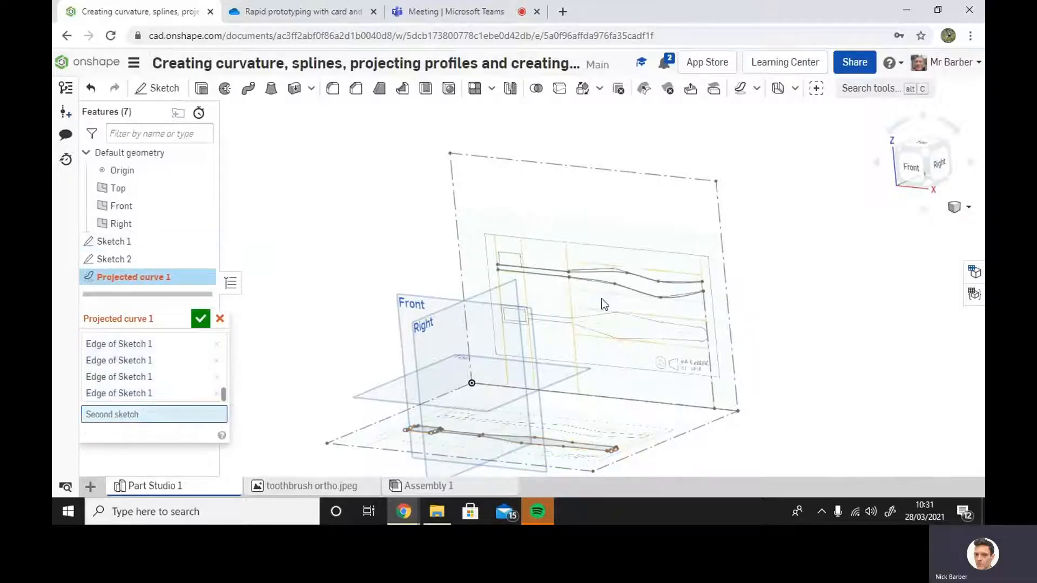
pyautogui.click(636, 291)
pyautogui.click(551, 277)
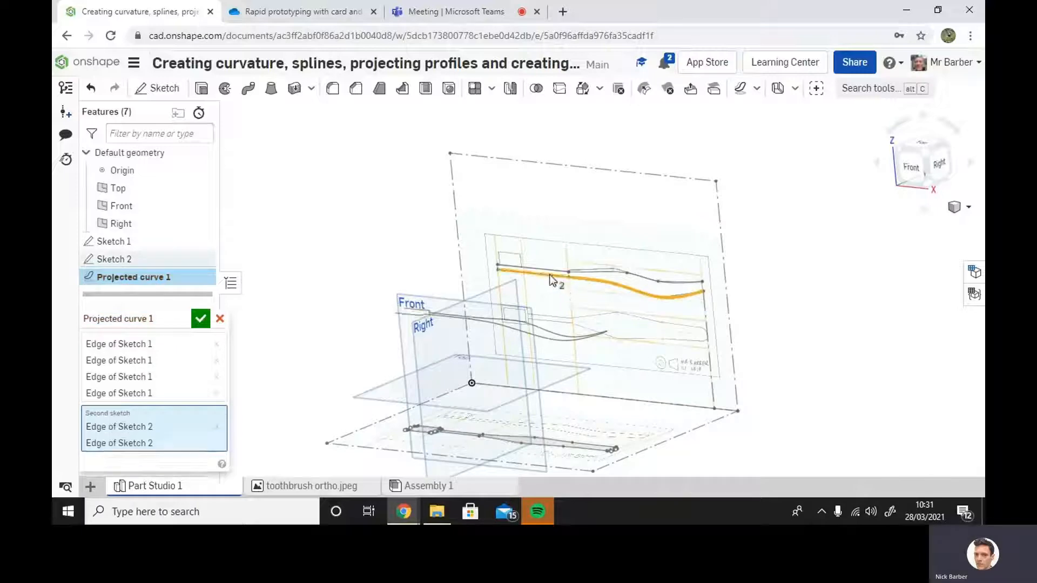
pyautogui.moveTo(613, 370)
pyautogui.mouseDown(button='right')
pyautogui.moveTo(632, 398)
pyautogui.moveTo(462, 372)
pyautogui.mouseUp(button='right')
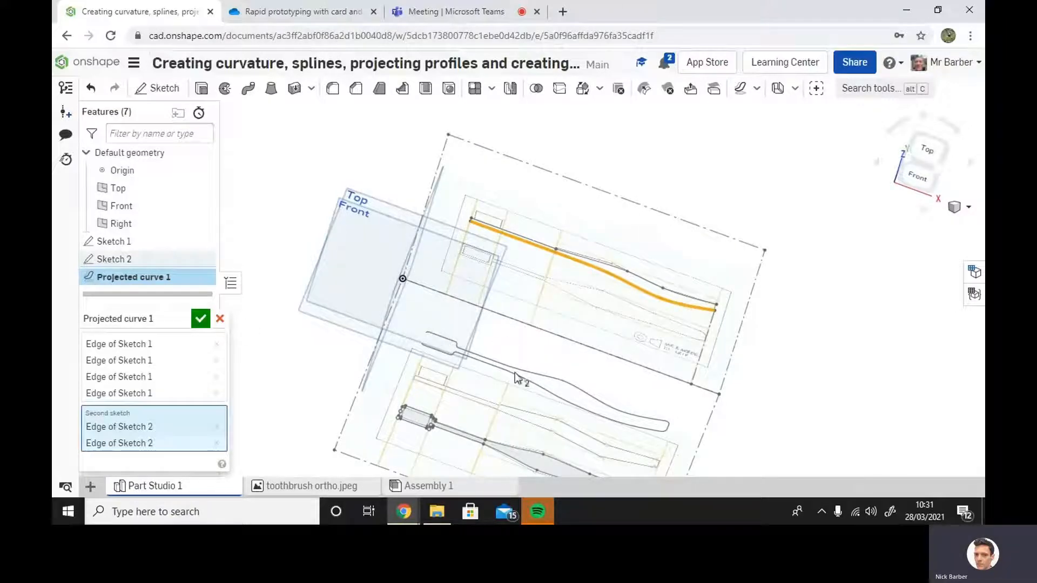
pyautogui.click(200, 318)
# Show Sketch 1 and Sketch 2 again alongside the projected curve.
pyautogui.moveTo(628, 319); pyautogui.dragTo(625, 273, button='right')
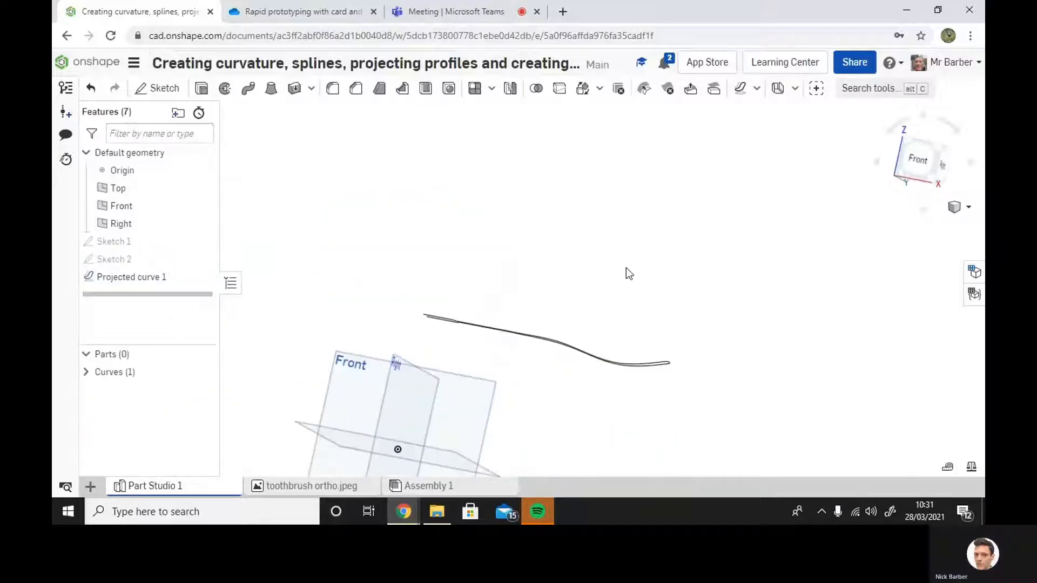
pyautogui.click(201, 242)
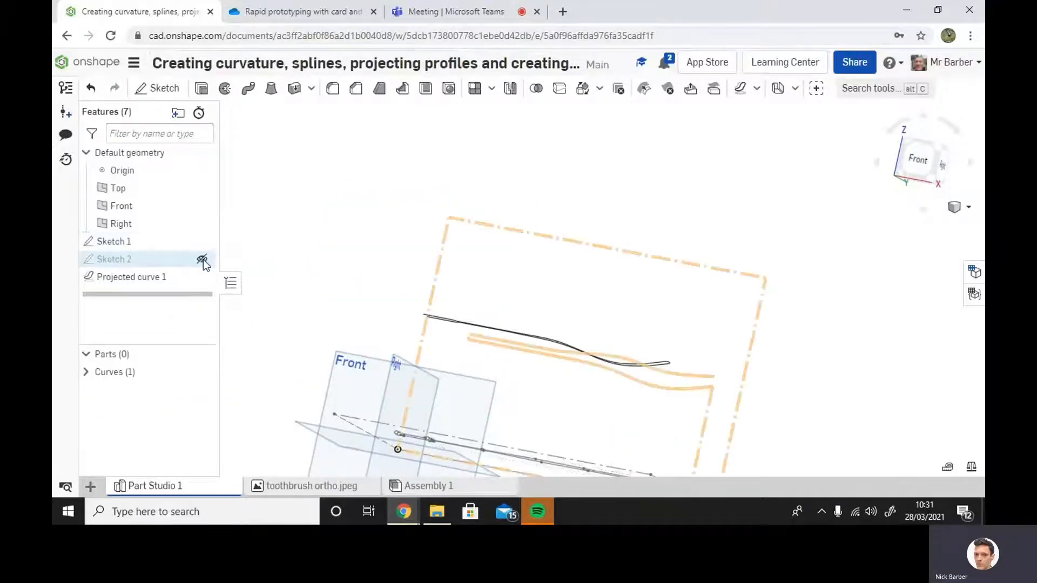
pyautogui.click(201, 260)
pyautogui.scroll(-3, 794, 288)
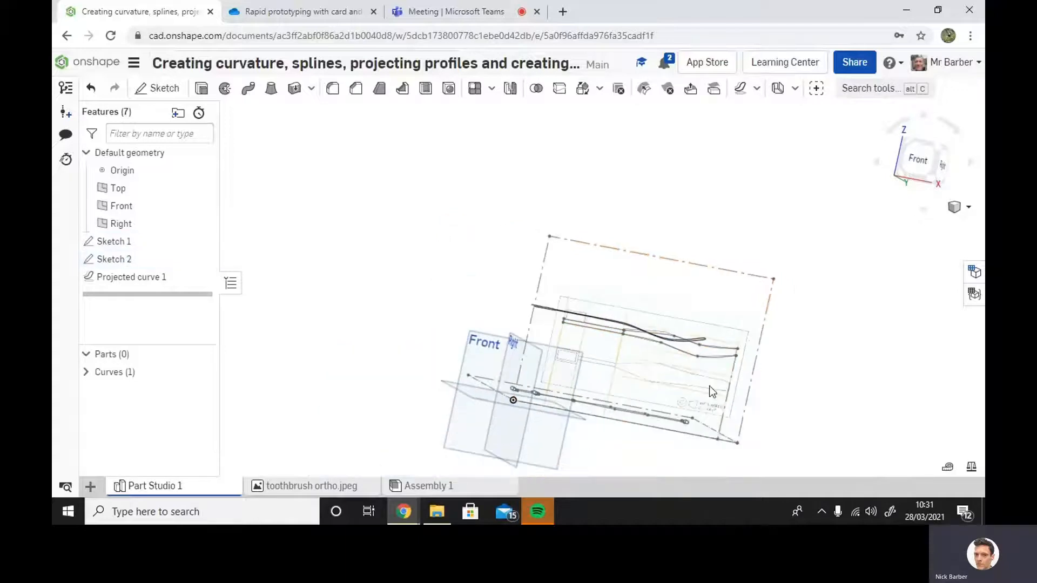
# Create a second projected curve from all of Sketch 1's toothbrush outline edges and Sketch 2's upper neck line and upper handle spline.
pyautogui.click(741, 90)
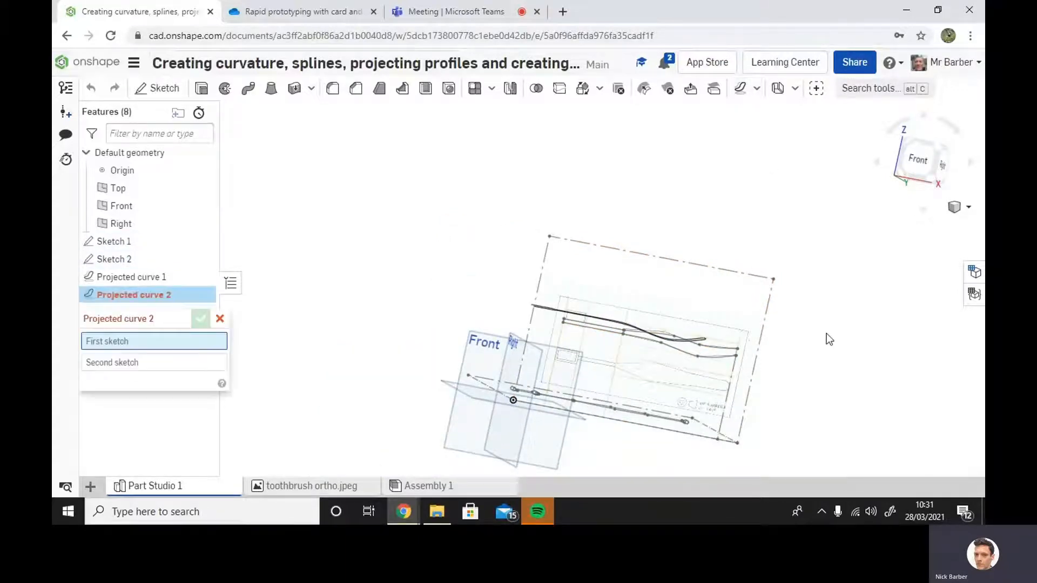
pyautogui.moveTo(827, 332); pyautogui.dragTo(821, 352, button='right')
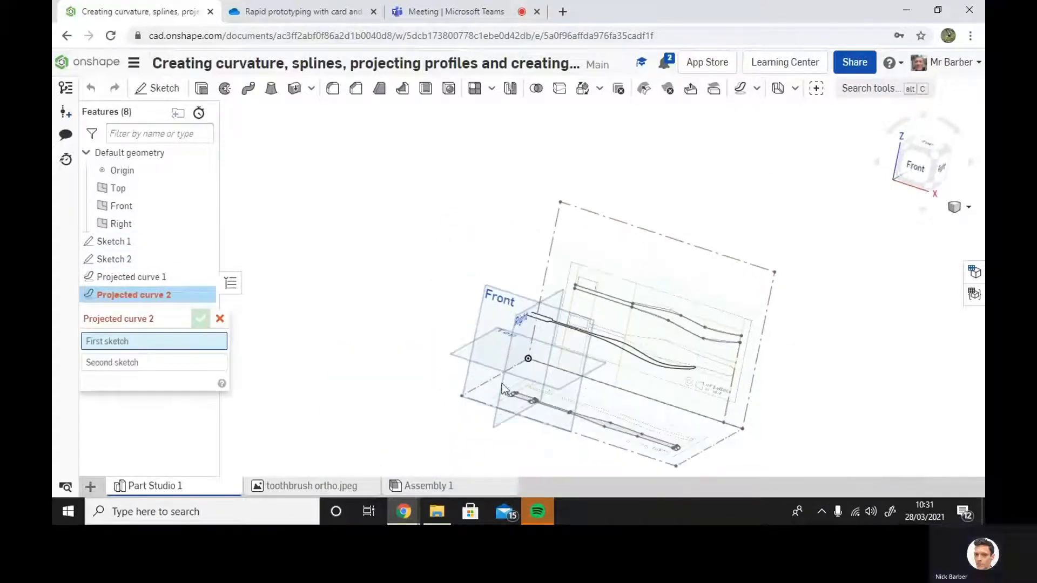
pyautogui.moveTo(498, 381); pyautogui.dragTo(708, 467)
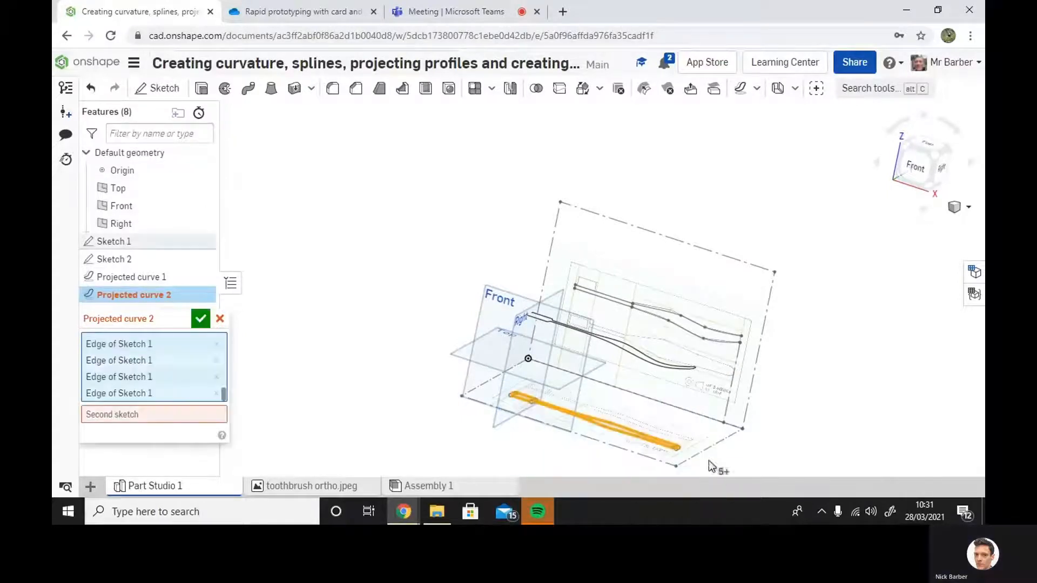
pyautogui.click(139, 417)
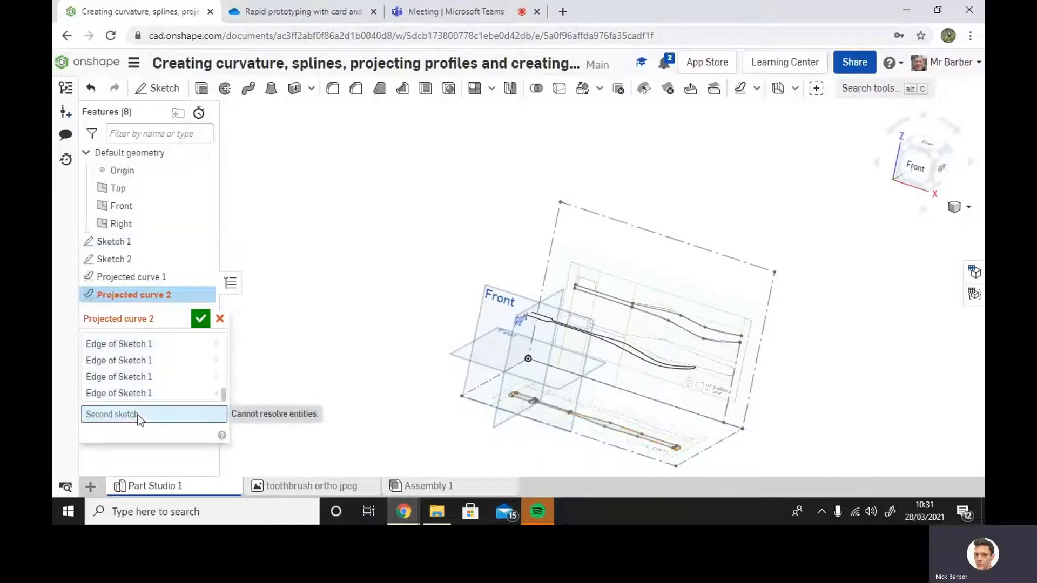
pyautogui.click(912, 176)
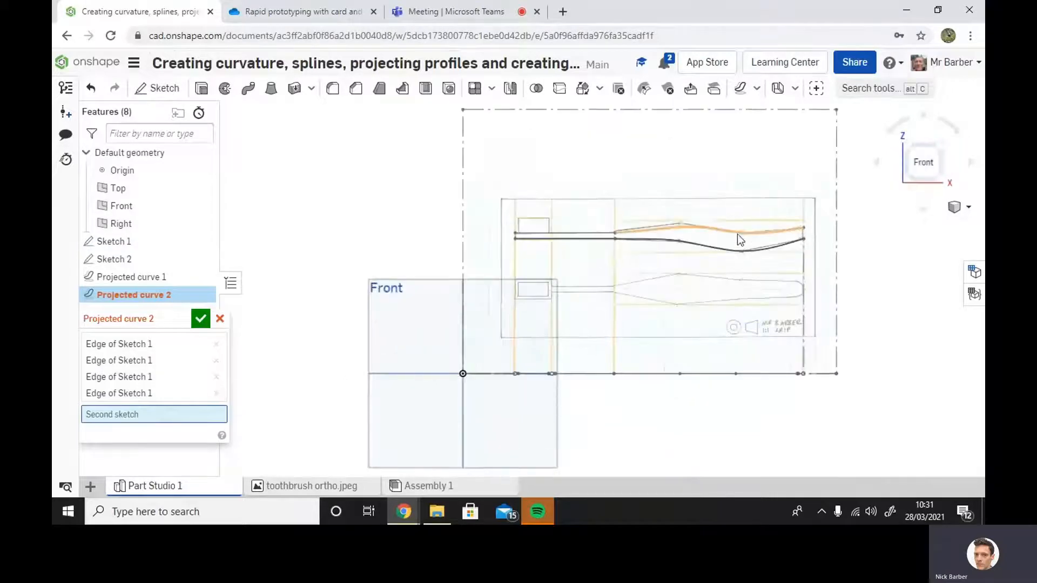
pyautogui.click(740, 236)
pyautogui.click(599, 232)
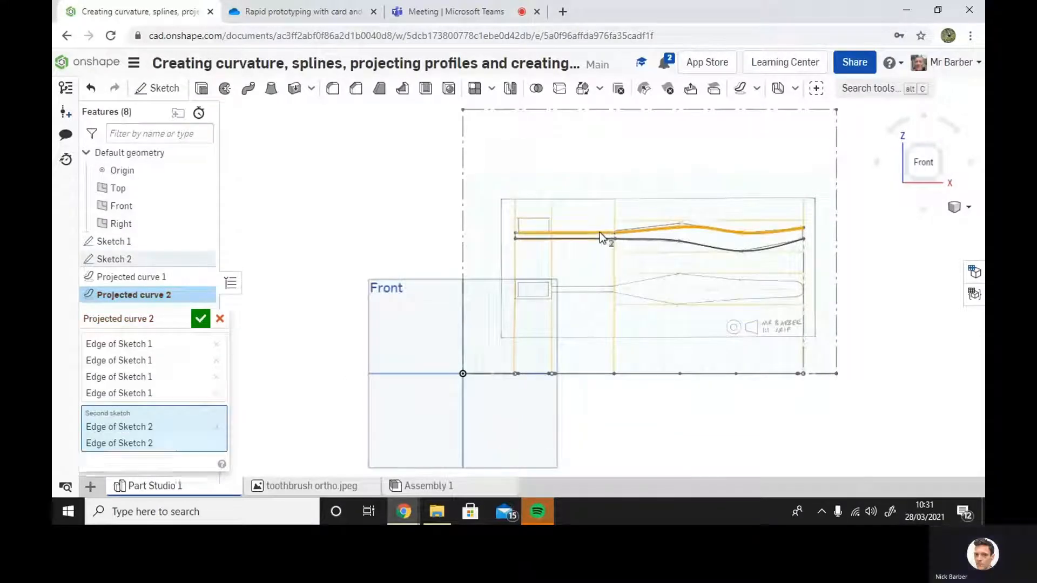
pyautogui.moveTo(918, 229); pyautogui.dragTo(899, 254, button='right')
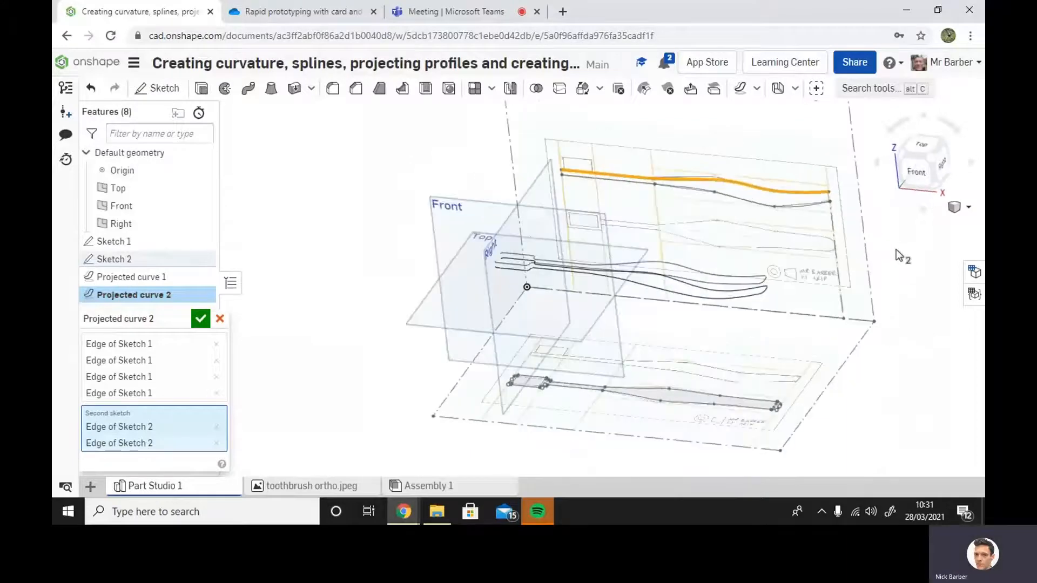
pyautogui.click(200, 320)
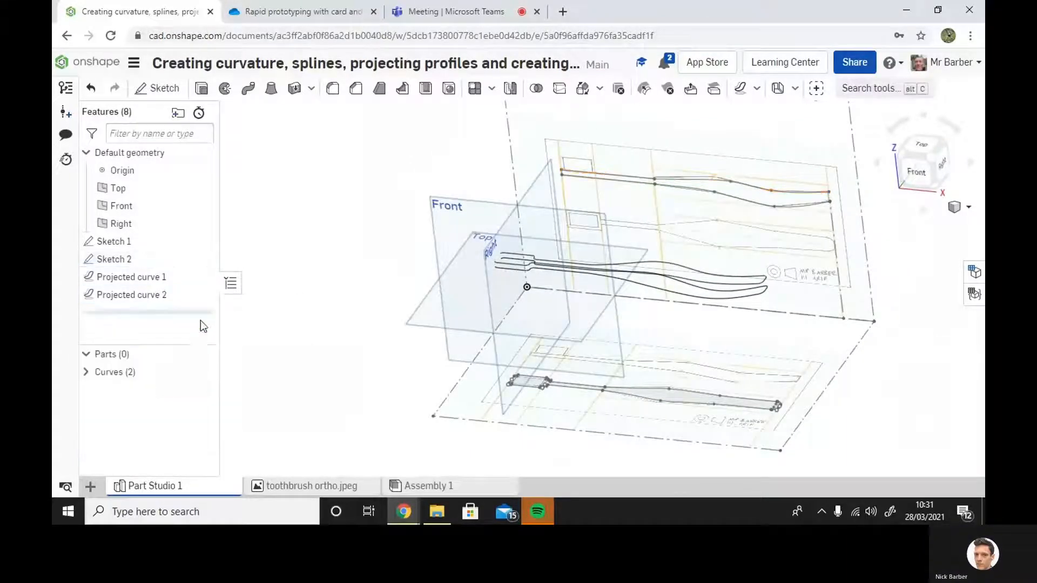
# Try a bridging curve with both head-end vertices of Projected curve 1 picked as its first side, and delete that feature.
pyautogui.click(758, 88)
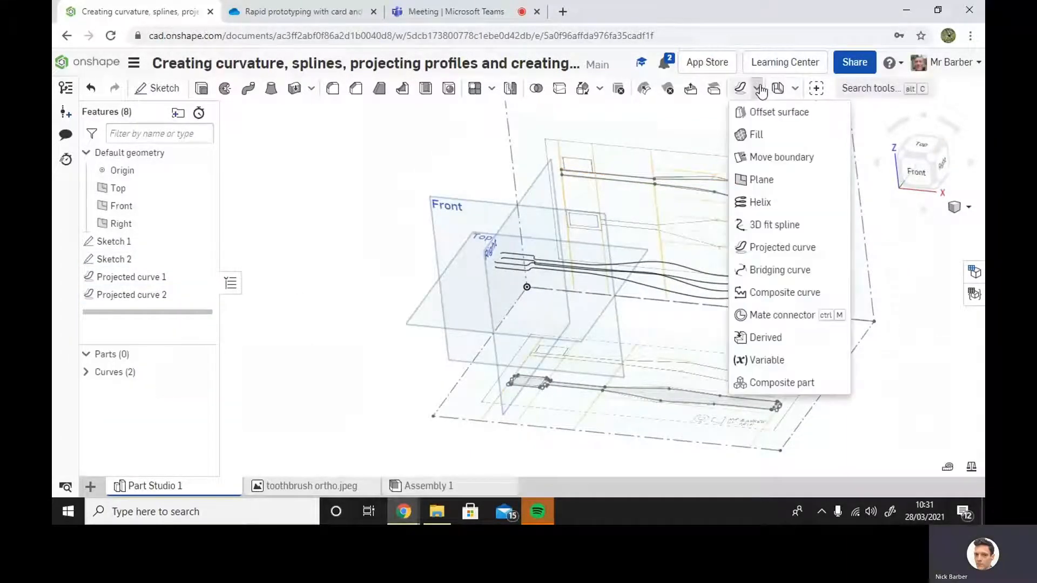
pyautogui.click(768, 270)
pyautogui.moveTo(634, 246); pyautogui.dragTo(578, 332, button='right')
pyautogui.scroll(3, 578, 332)
pyautogui.moveTo(932, 292); pyautogui.dragTo(701, 279, button='right')
pyautogui.click(701, 252)
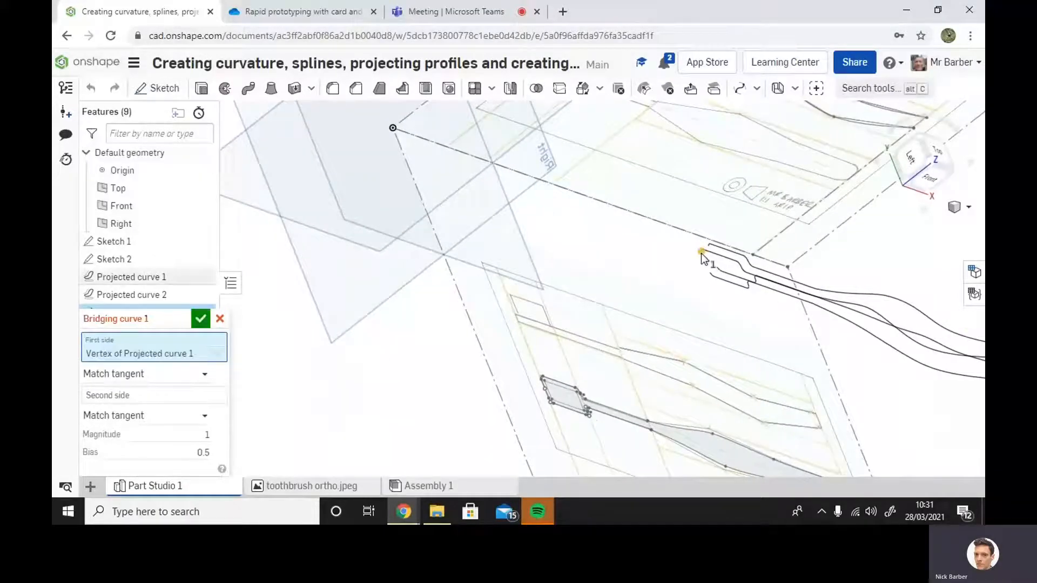
pyautogui.click(709, 273)
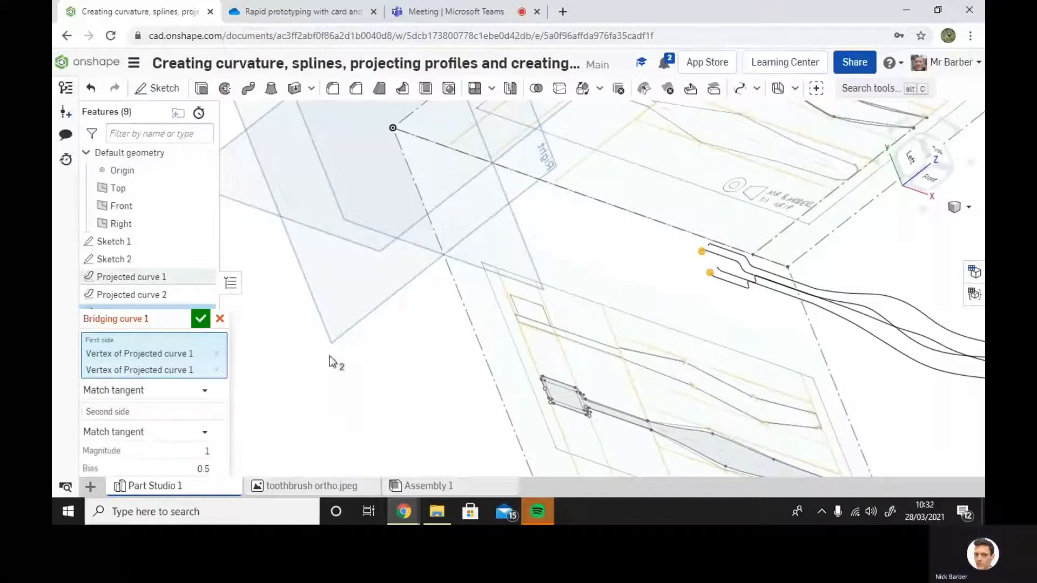
pyautogui.click(200, 320)
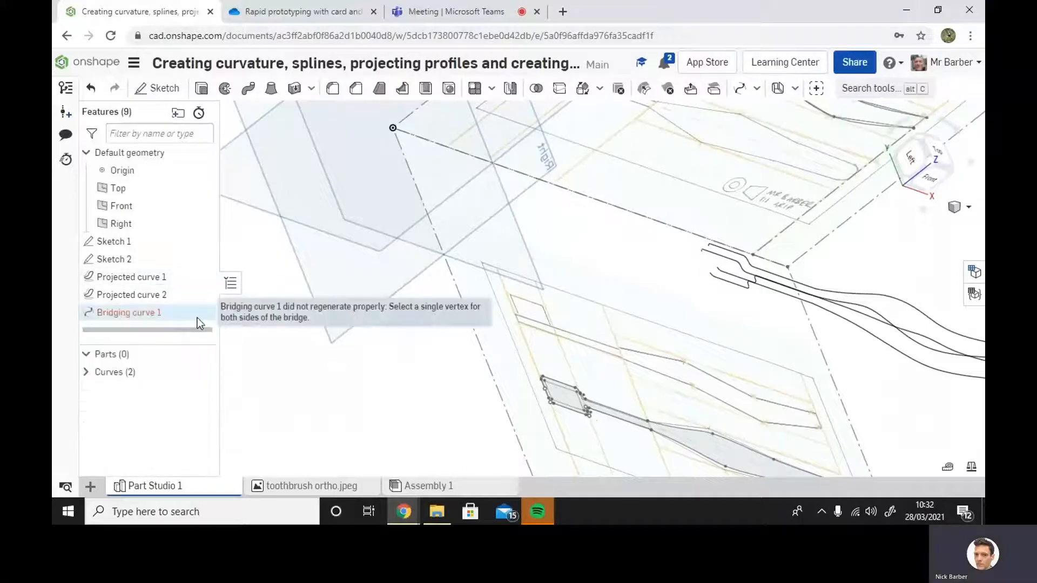
pyautogui.rightClick(140, 316)
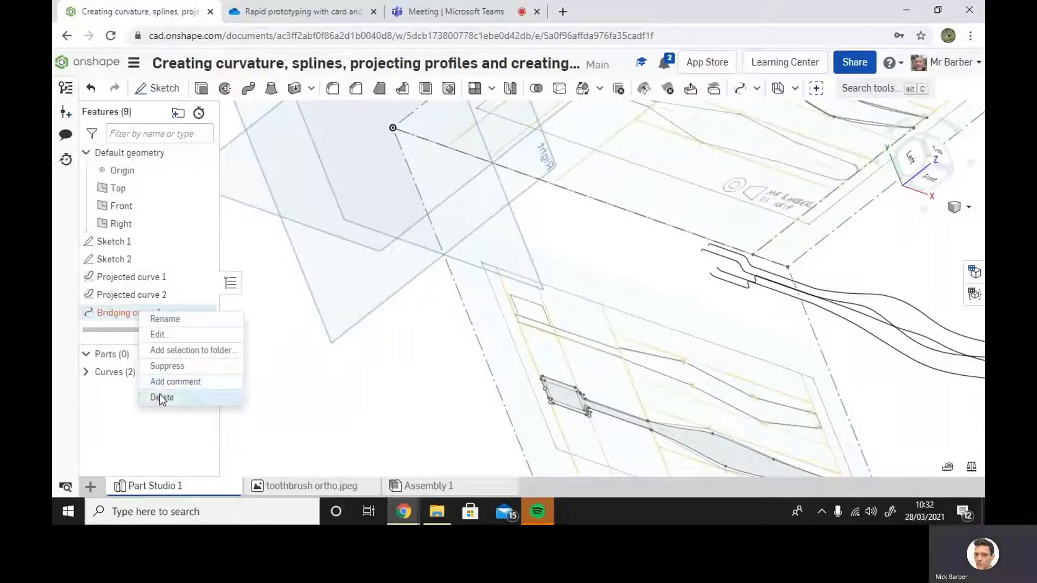
pyautogui.click(162, 399)
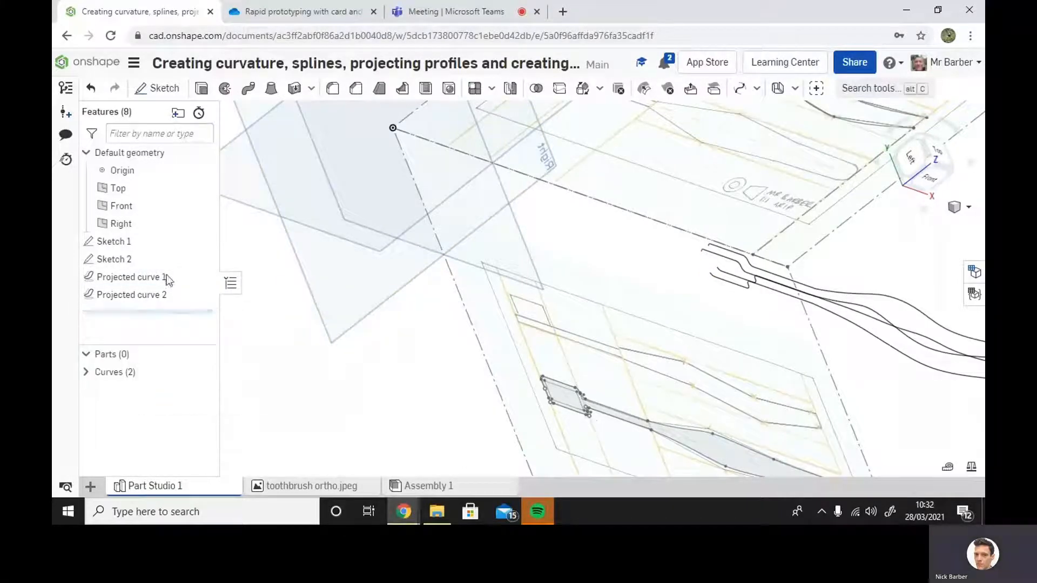
# Create a bridging curve between the two open head-end vertices of Projected curve 1, with Match tangent on both sides.
pyautogui.click(740, 89)
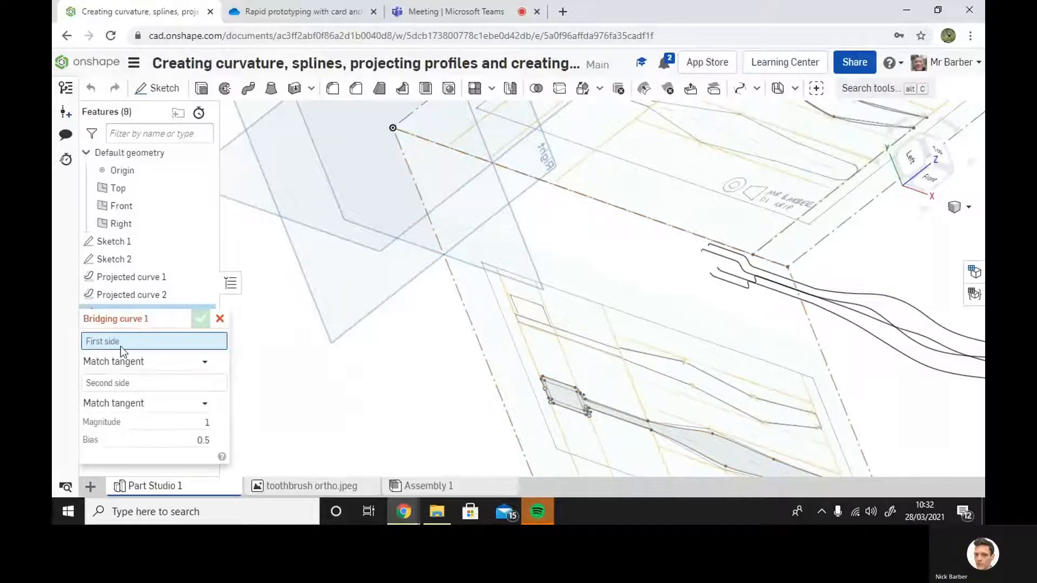
pyautogui.click(701, 252)
pyautogui.click(138, 398)
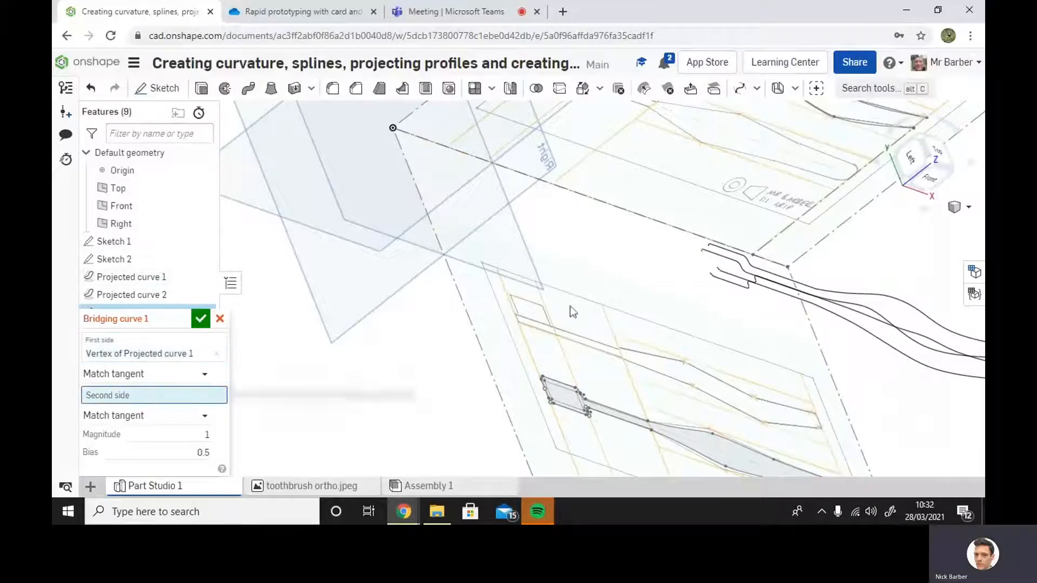
pyautogui.click(710, 273)
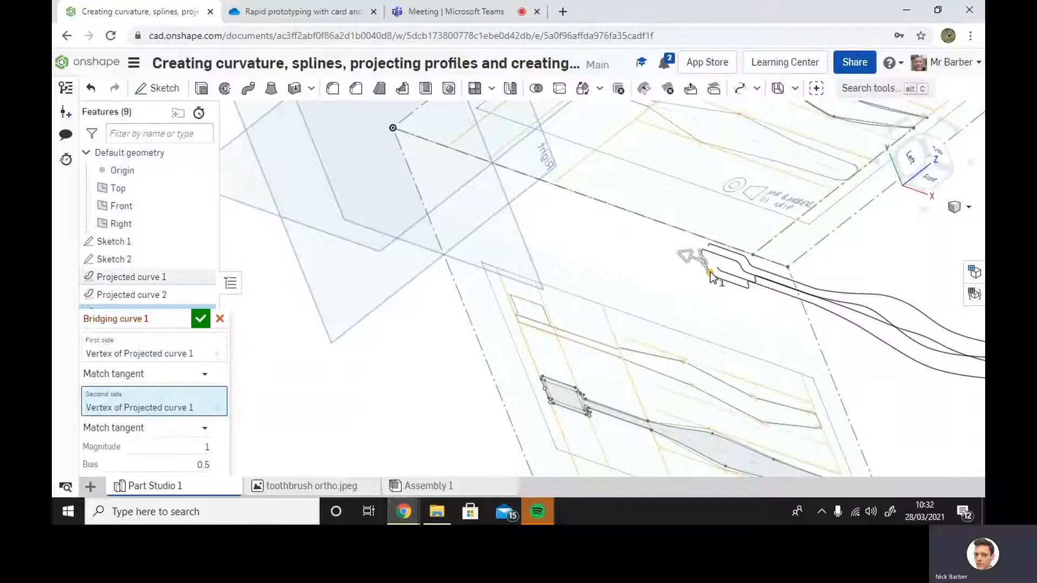
pyautogui.click(200, 319)
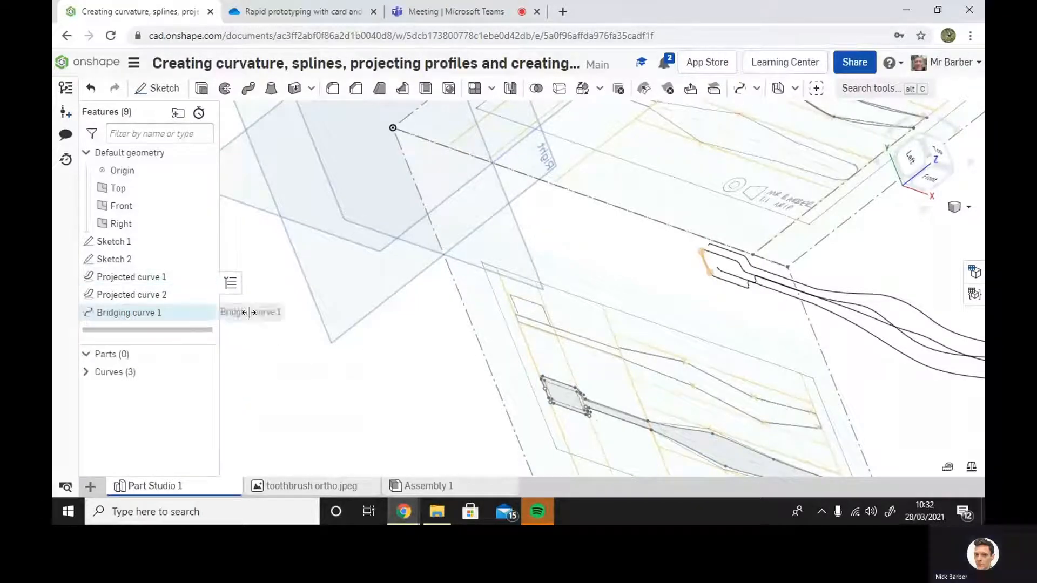
# Start a second bridging curve with an open head-end vertex of Projected curve 2 as its first side.
pyautogui.click(775, 89)
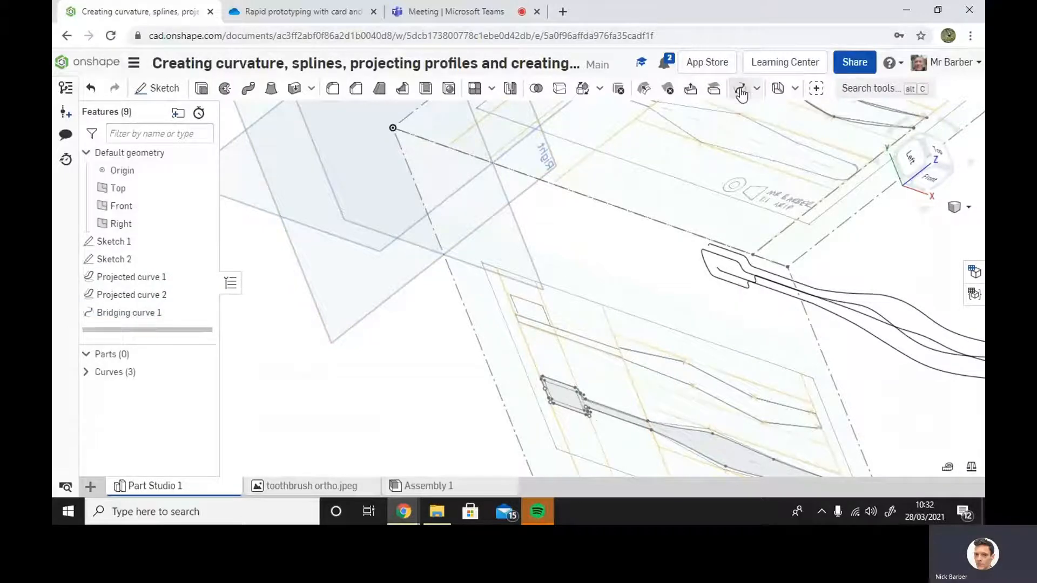
pyautogui.click(709, 248)
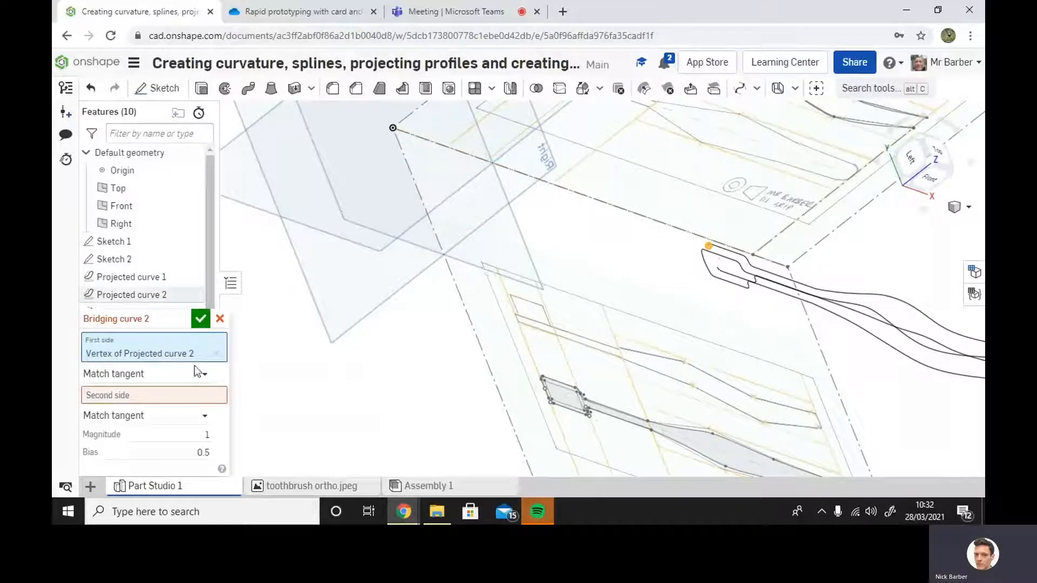
# Complete the tangent-matched bridging curve by joining it to the other open end vertex of Projected curve 2 at the brush head.
pyautogui.click(115, 397)
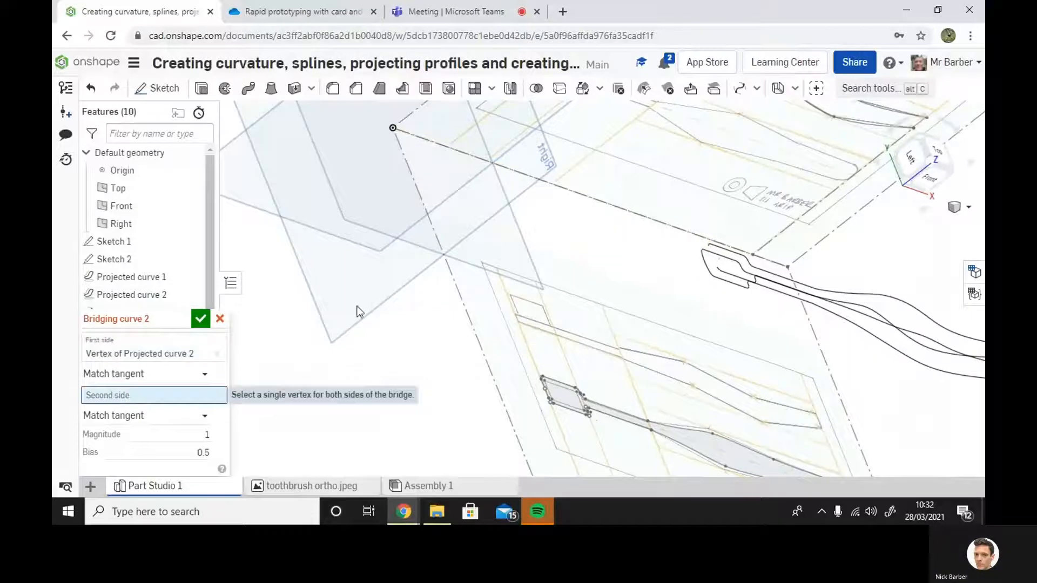
pyautogui.click(716, 268)
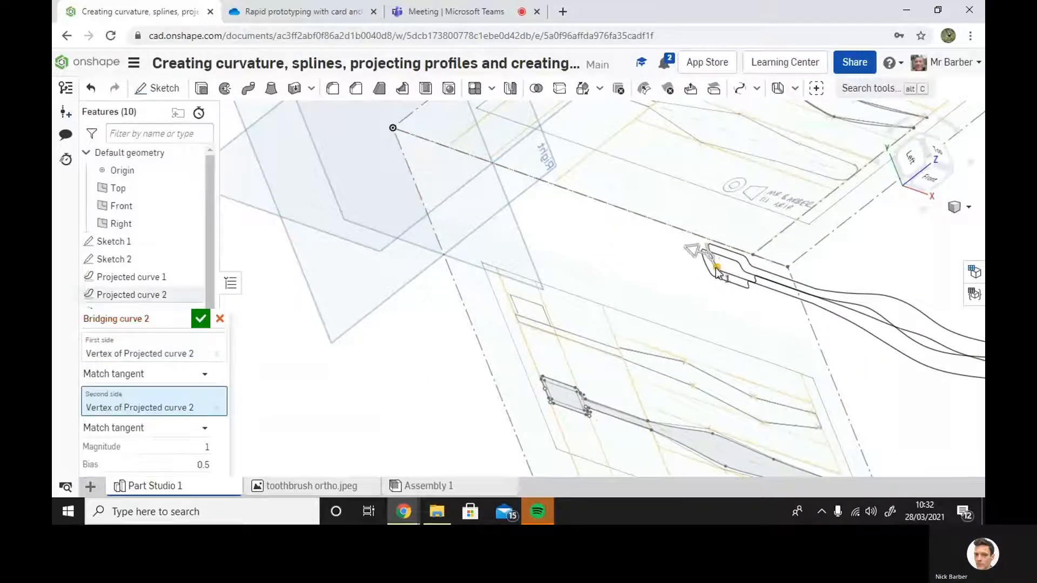
pyautogui.click(199, 318)
# Hide Sketch 1 and Sketch 2 so only the toothbrush curves and default geometry are displayed.
pyautogui.moveTo(670, 359); pyautogui.dragTo(513, 368, button='right')
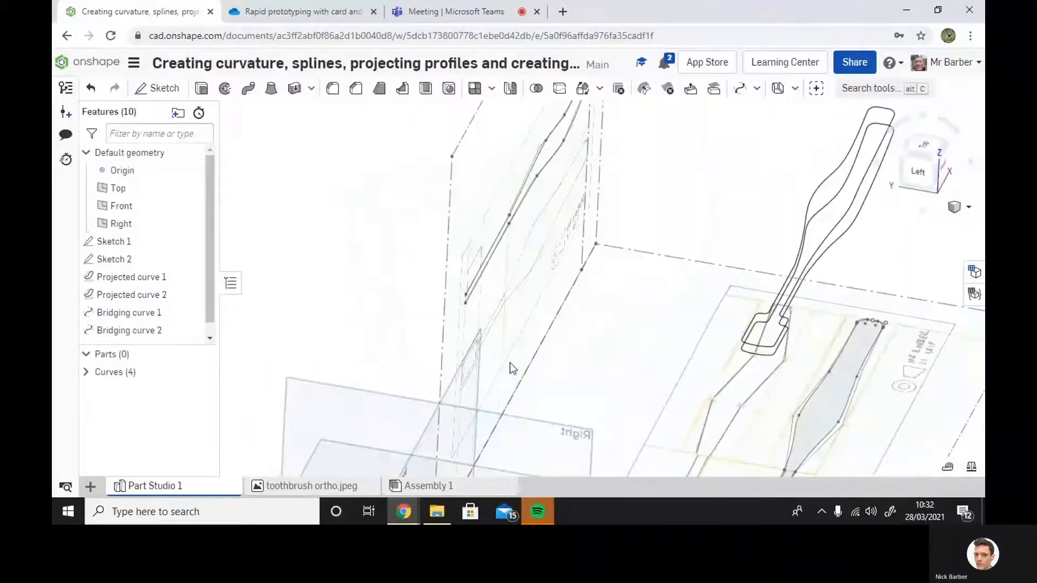
pyautogui.click(190, 241)
pyautogui.click(190, 260)
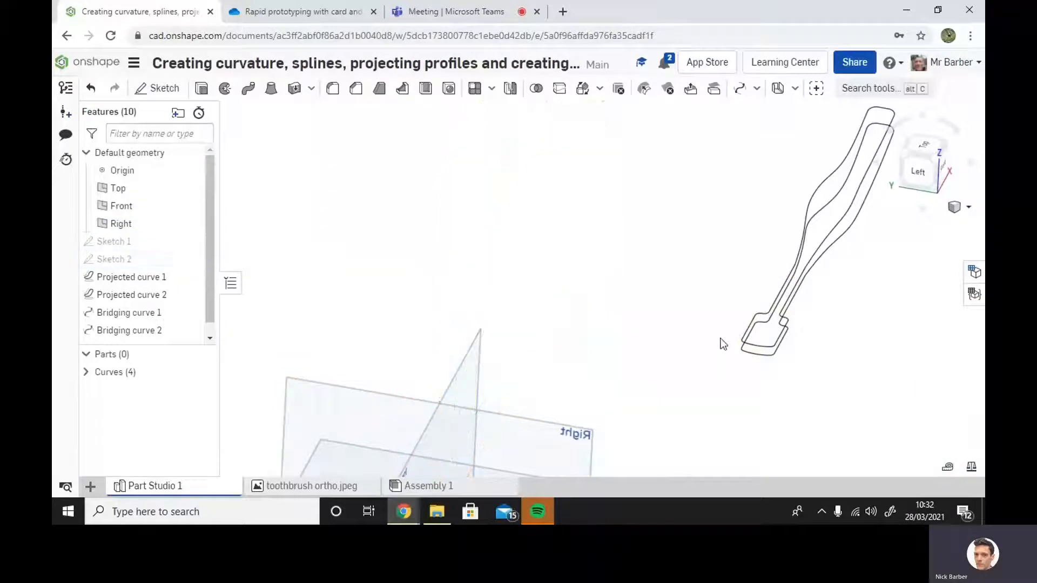
pyautogui.moveTo(879, 370); pyautogui.dragTo(879, 252, button='right')
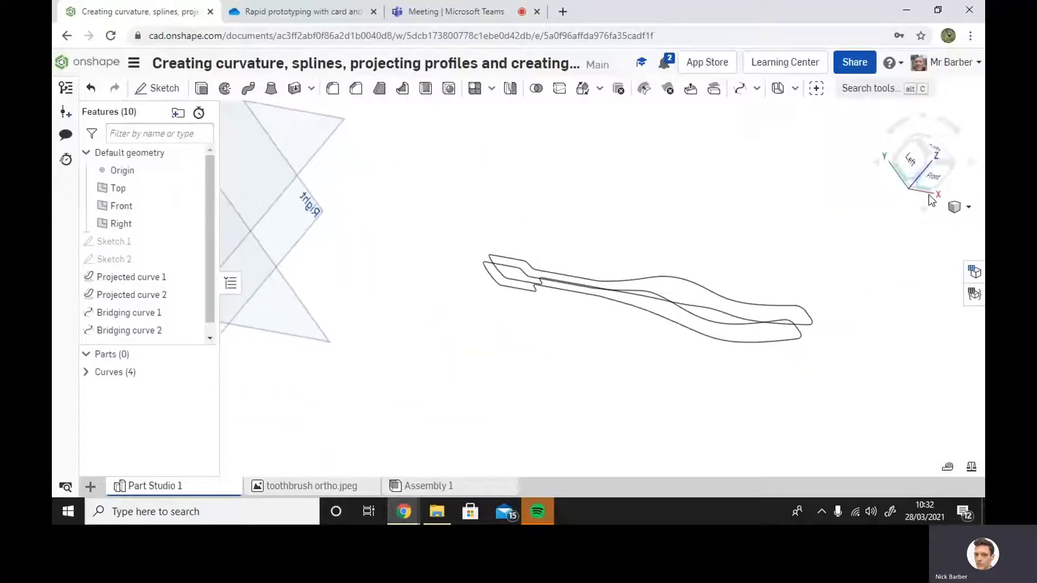
# Hide the default Top, Front and Right planes.
pyautogui.click(968, 208)
pyautogui.click(912, 224)
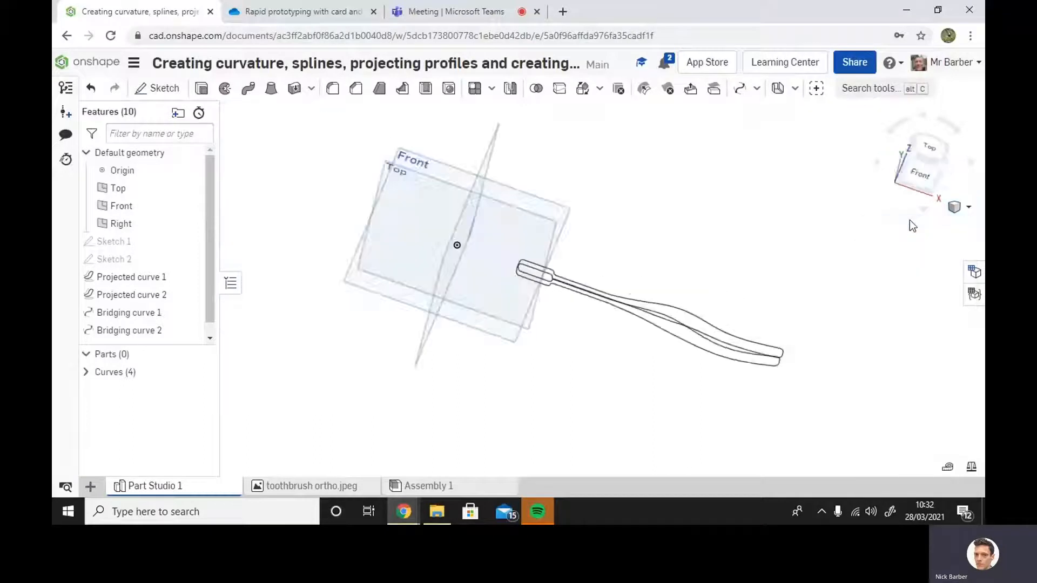
pyautogui.scroll(3, 769, 326)
pyautogui.moveTo(654, 276); pyautogui.dragTo(782, 291, button='middle')
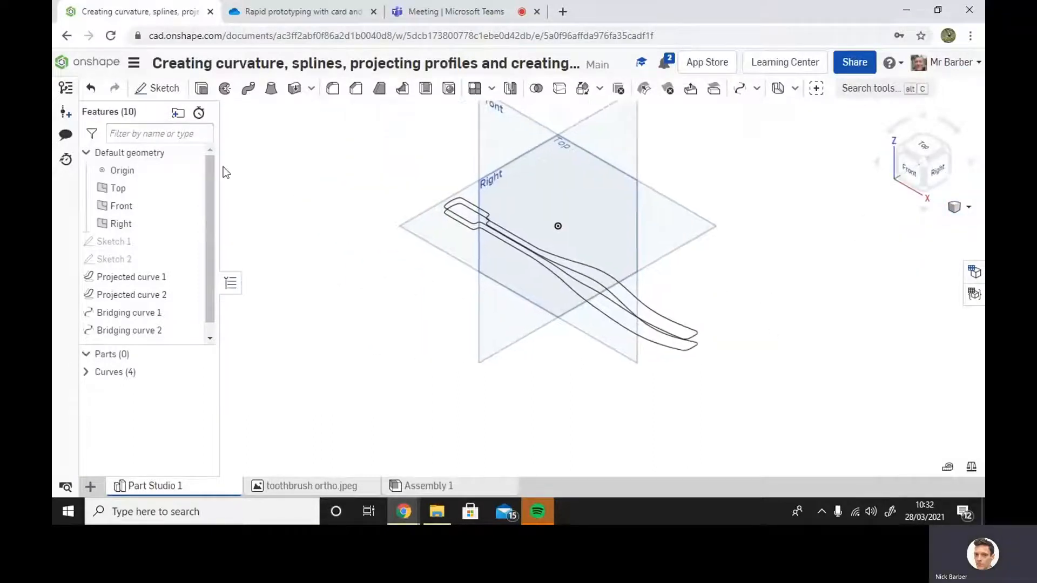
pyautogui.click(190, 189)
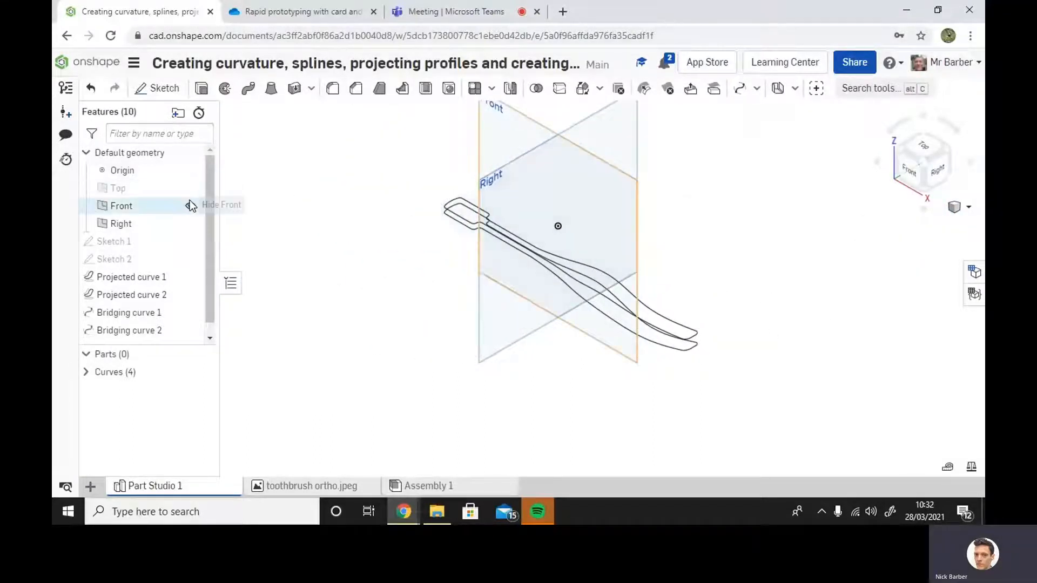
pyautogui.click(190, 205)
pyautogui.click(190, 223)
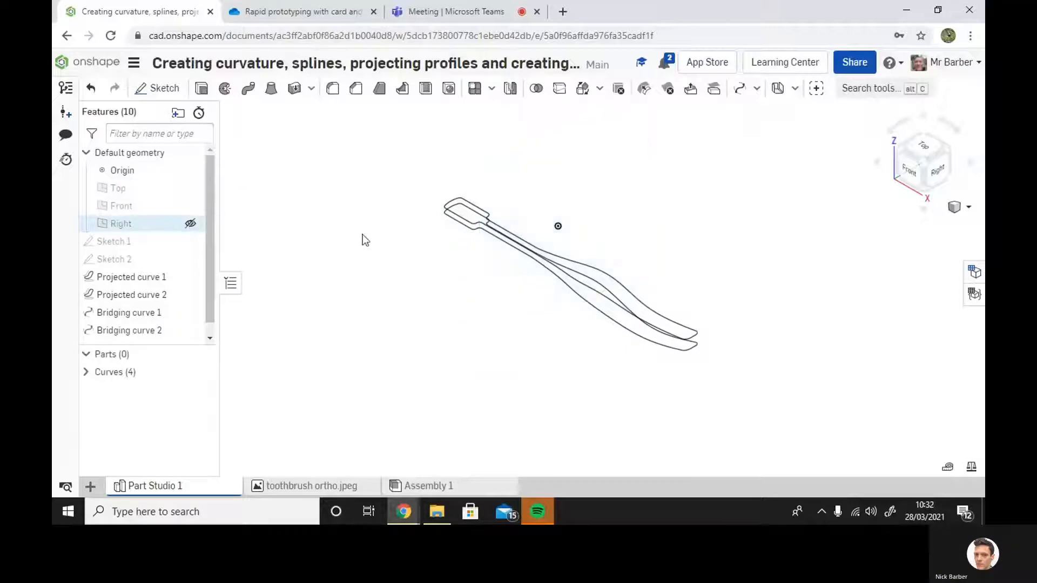
pyautogui.moveTo(839, 423); pyautogui.dragTo(841, 407, button='right')
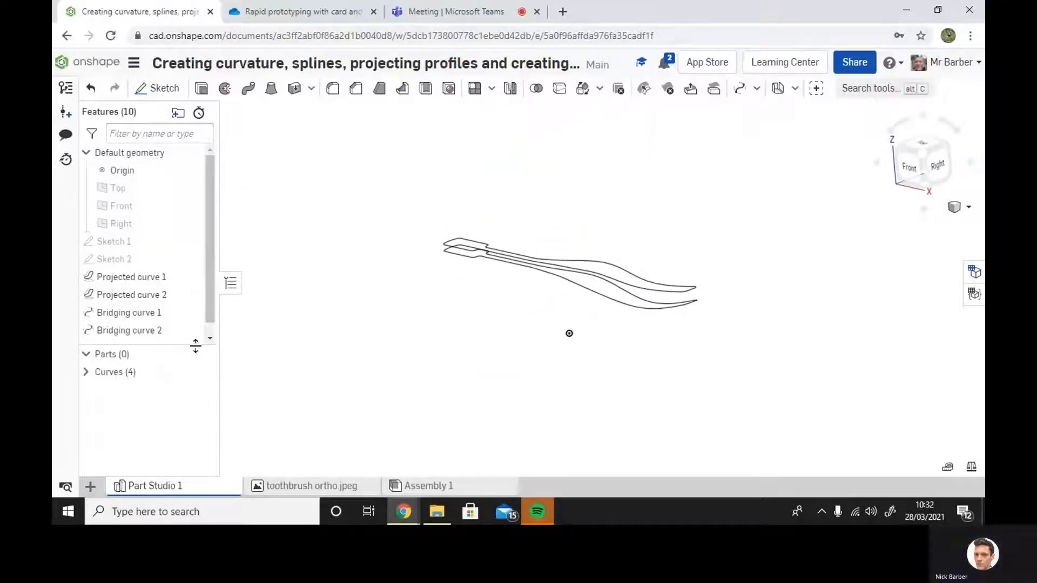
pyautogui.click(202, 375)
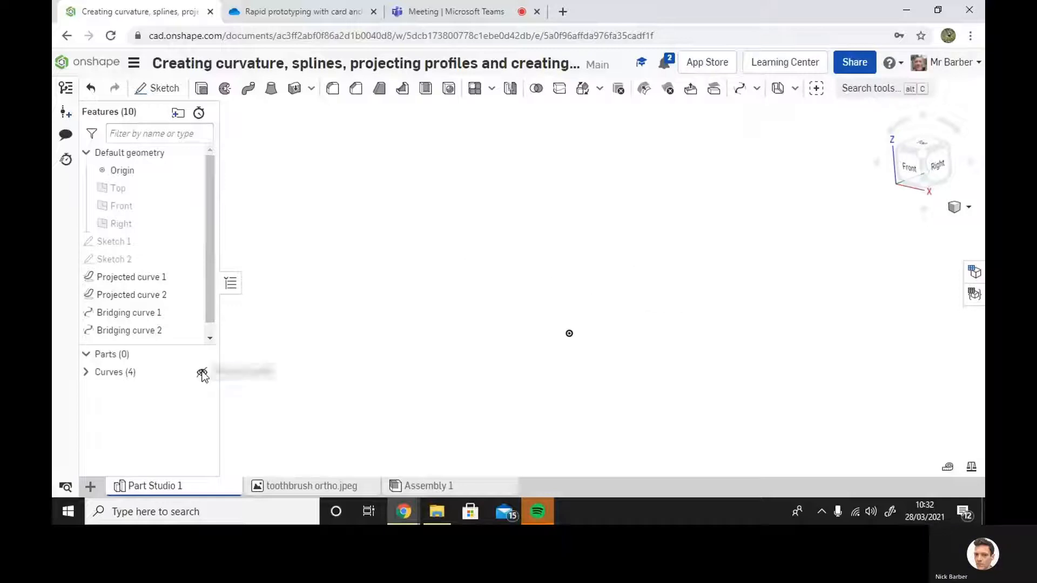
pyautogui.click(202, 375)
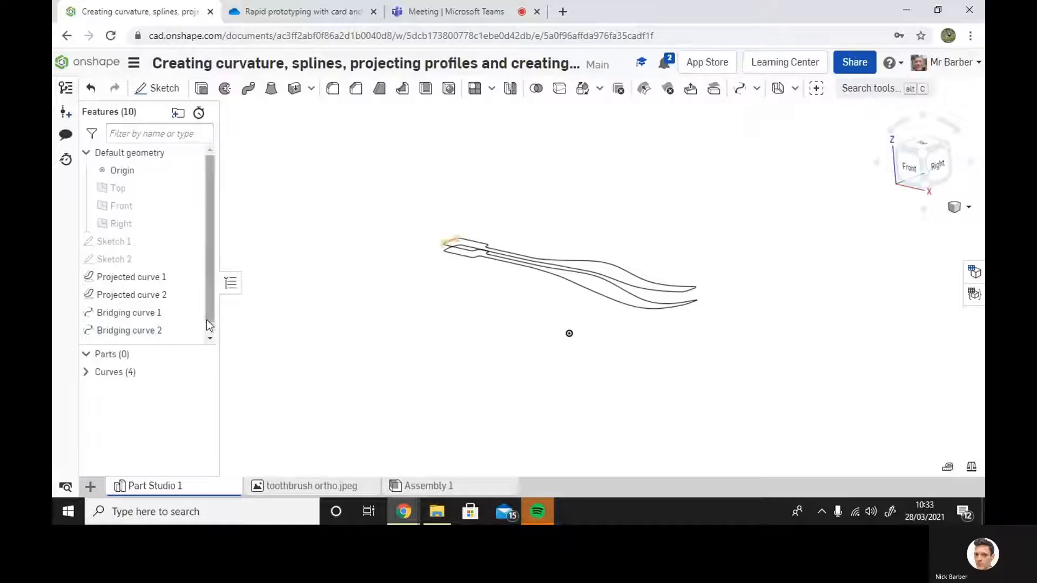
# Hide the origin point.
pyautogui.scroll(-1, 207, 332)
pyautogui.scroll(1, 206, 331)
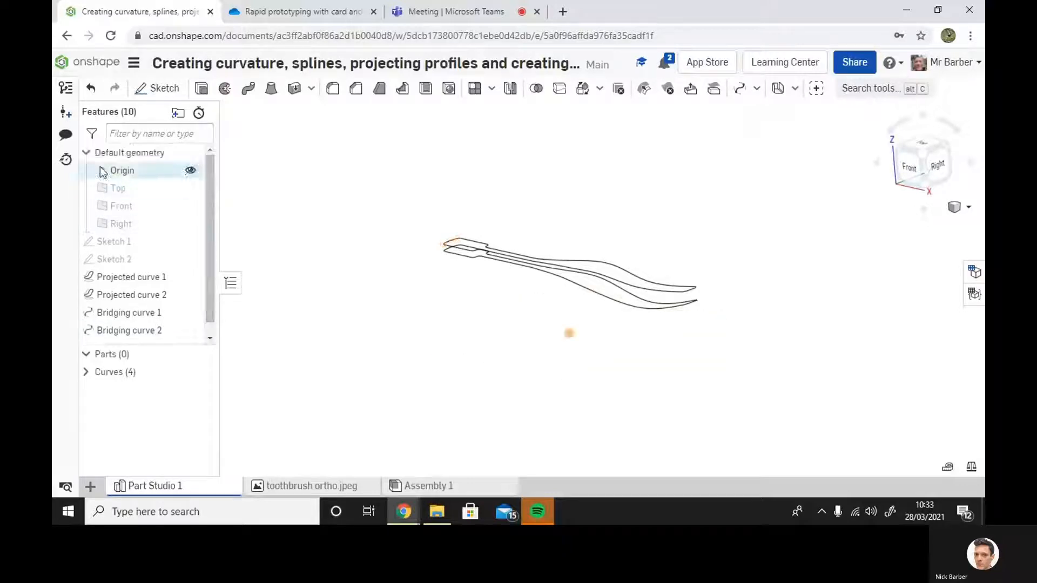
pyautogui.click(190, 170)
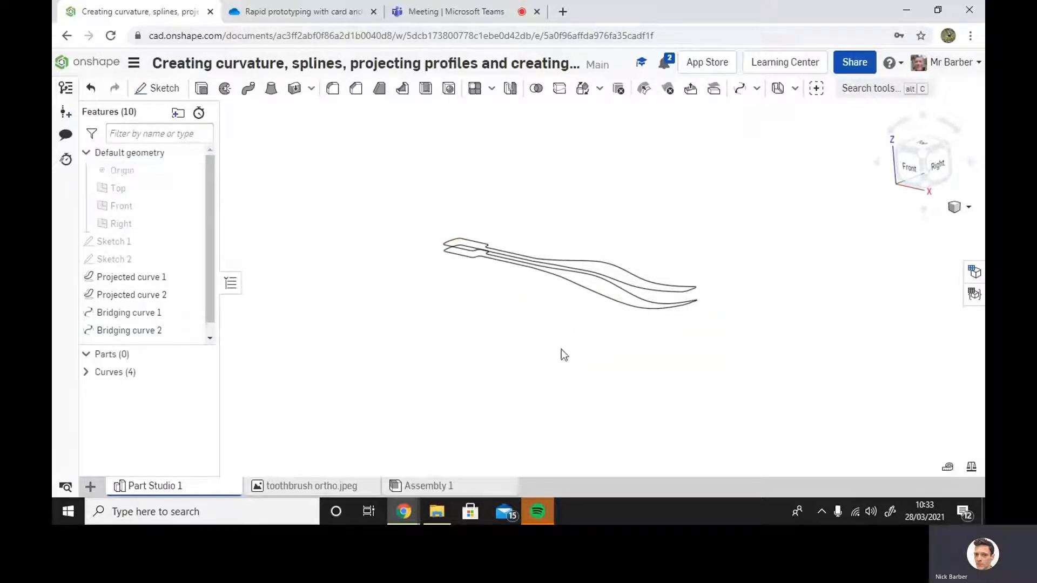
# Create a new Fill surface across the lower toothbrush outline from Curve 1 and its bridging Curve 3, with Position continuity.
pyautogui.moveTo(640, 349); pyautogui.dragTo(670, 346, button='right')
pyautogui.scroll(3, 629, 342)
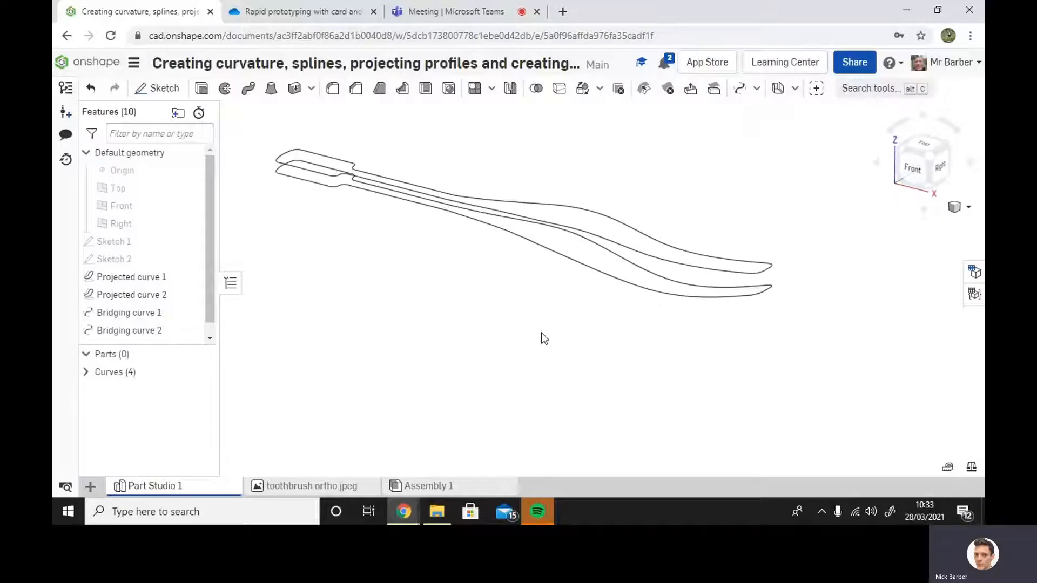
pyautogui.moveTo(506, 307); pyautogui.dragTo(561, 357, button='middle')
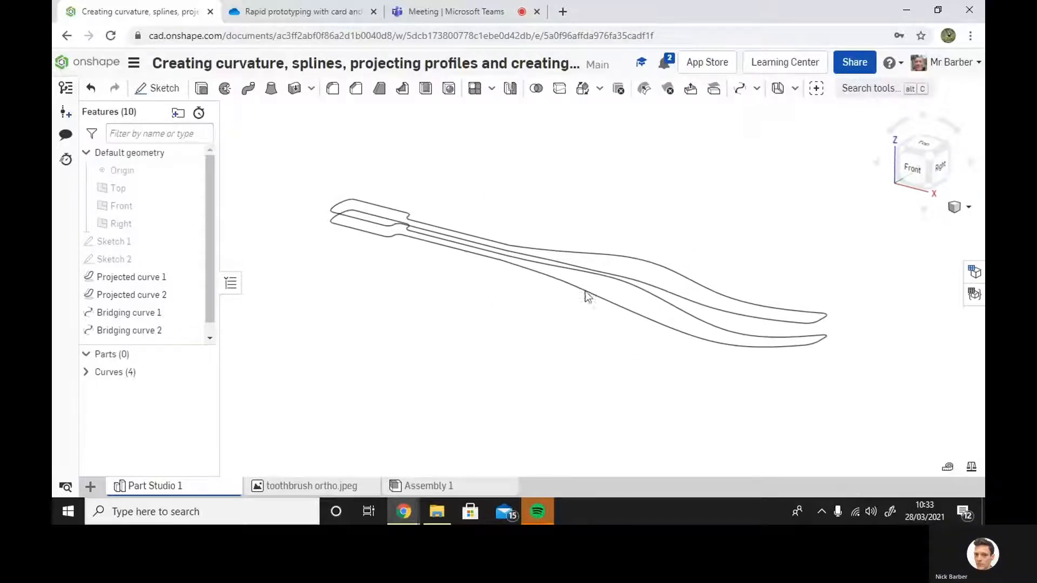
pyautogui.click(794, 90)
pyautogui.click(757, 90)
pyautogui.click(756, 133)
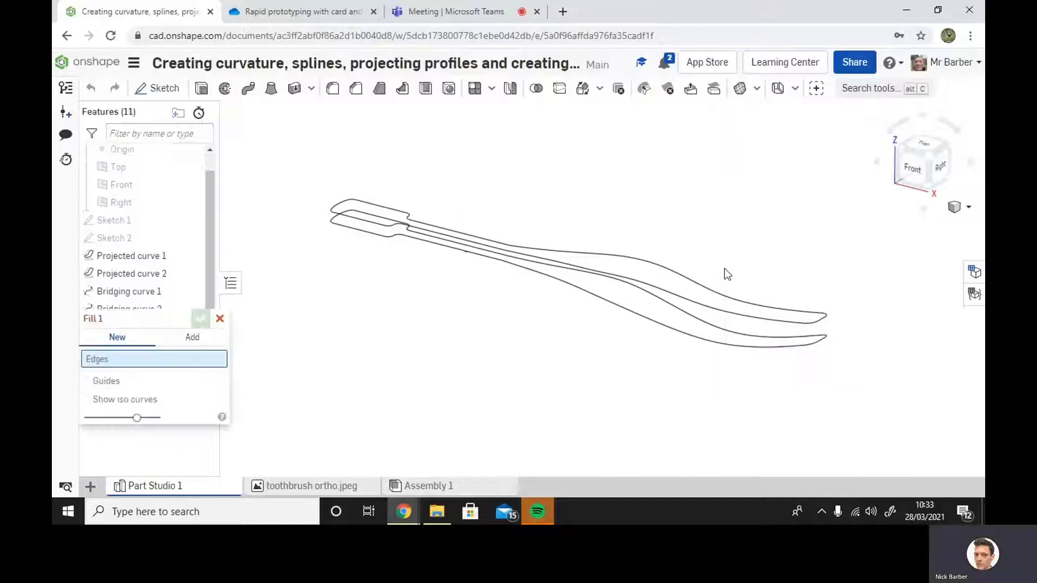
pyautogui.click(641, 312)
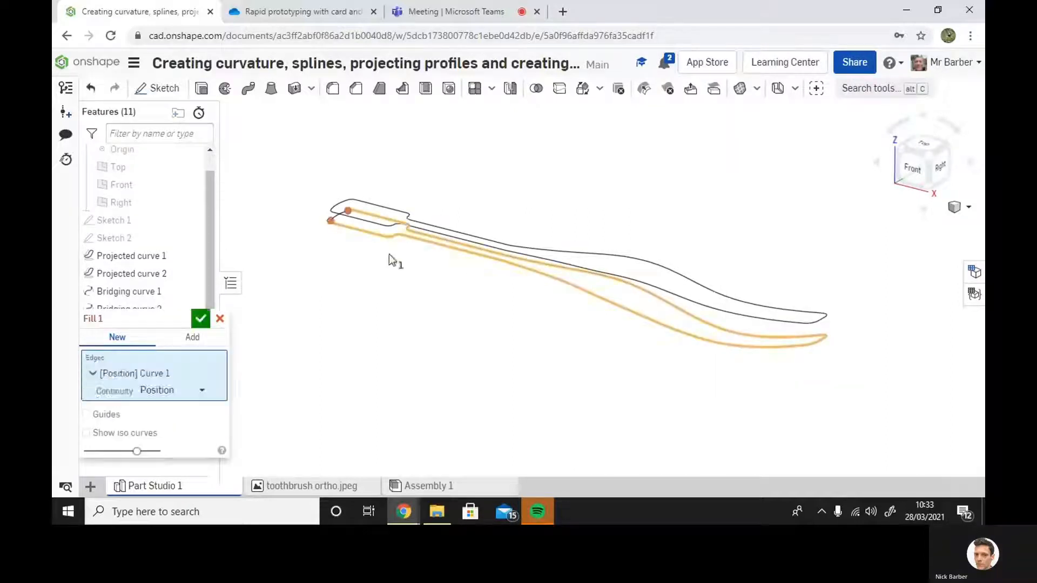
pyautogui.scroll(5, 343, 232)
pyautogui.scroll(3, 326, 190)
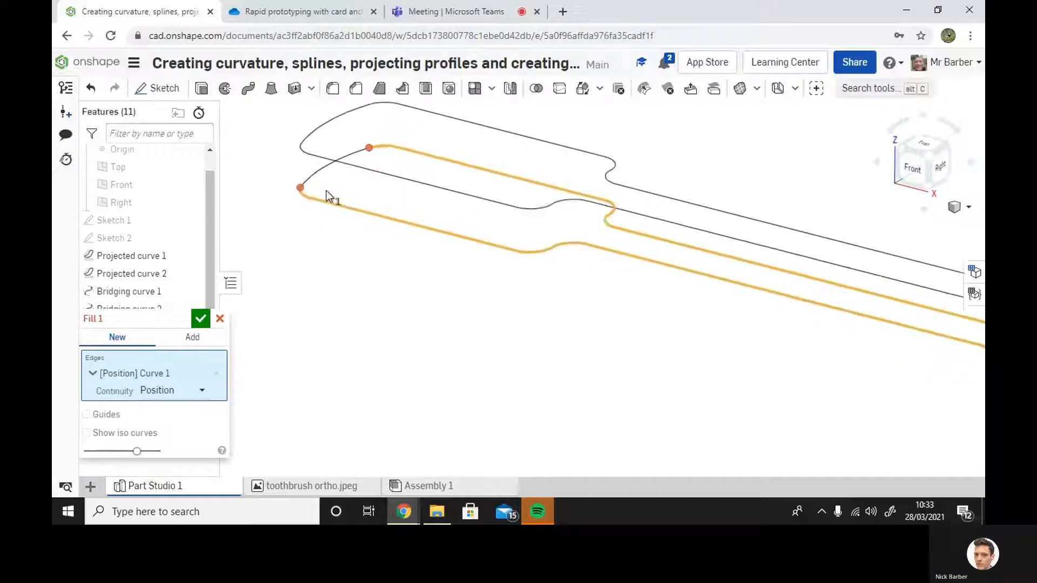
pyautogui.click(309, 174)
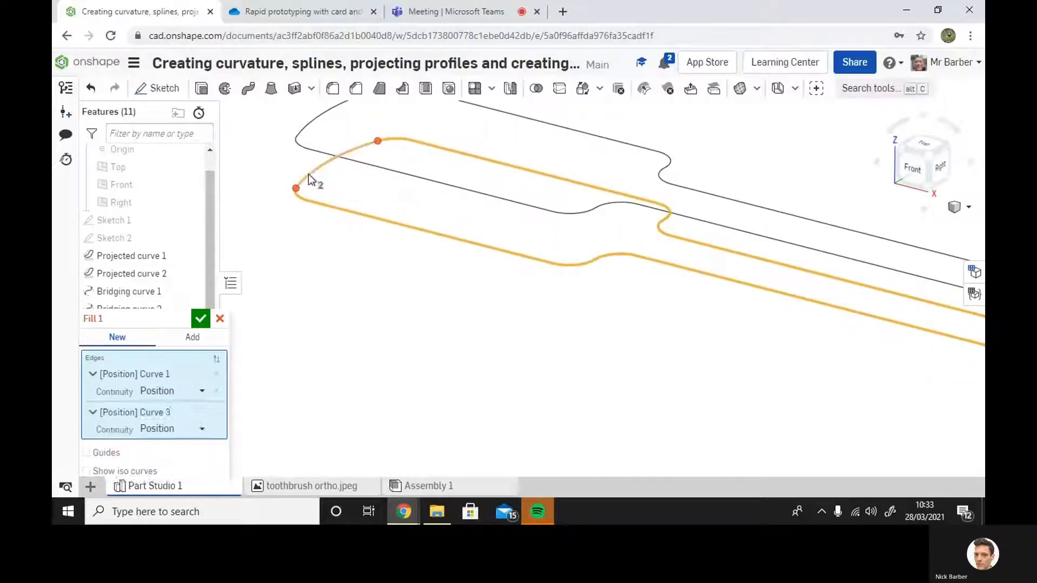
pyautogui.scroll(-10, 562, 287)
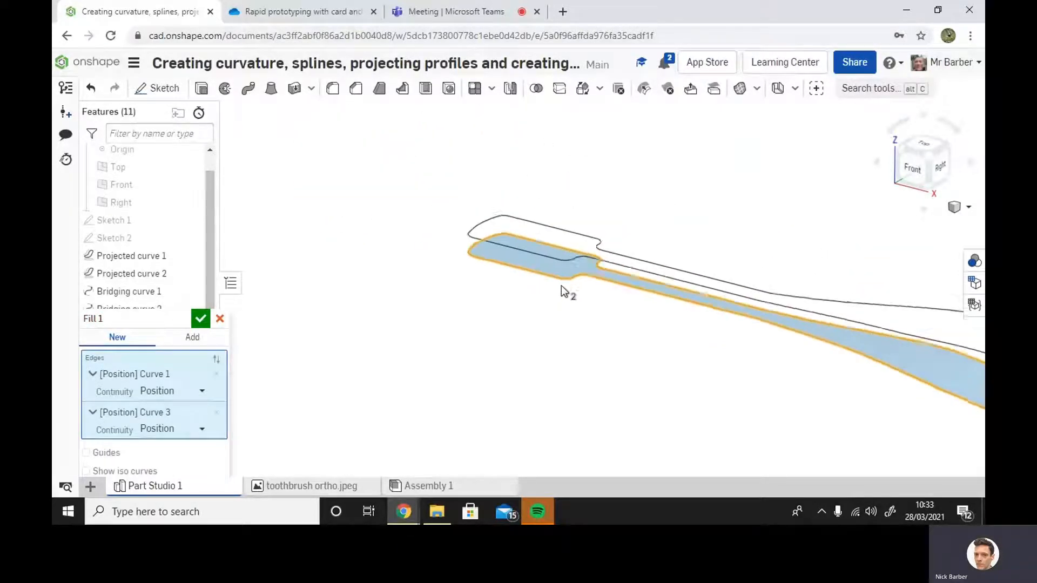
pyautogui.click(200, 318)
# Try to fill the upper toothbrush outline with a new surface bounded by Curve 2 and Curve 4, using Position continuity.
pyautogui.scroll(5, 733, 400)
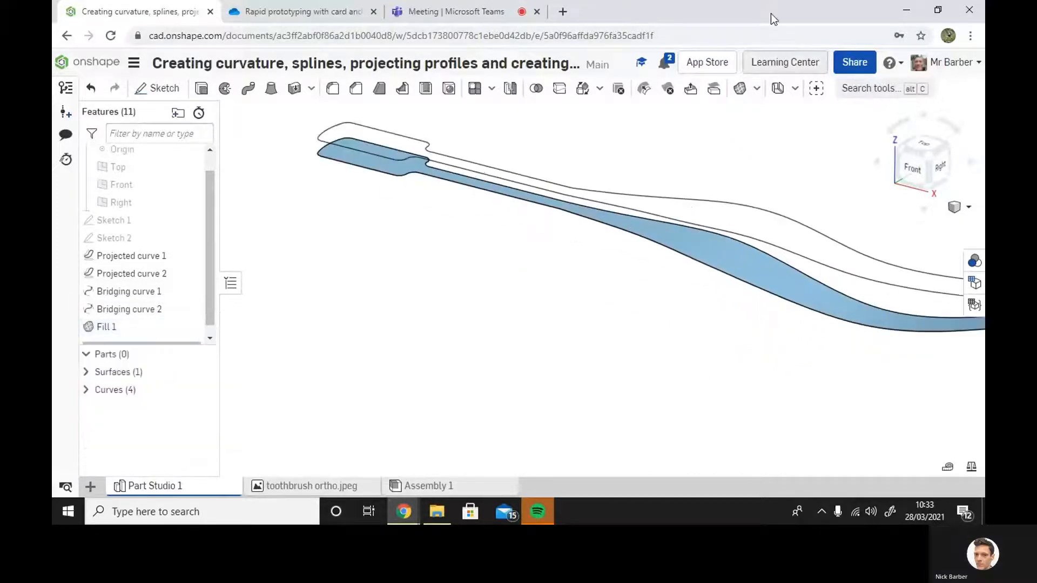
pyautogui.click(740, 88)
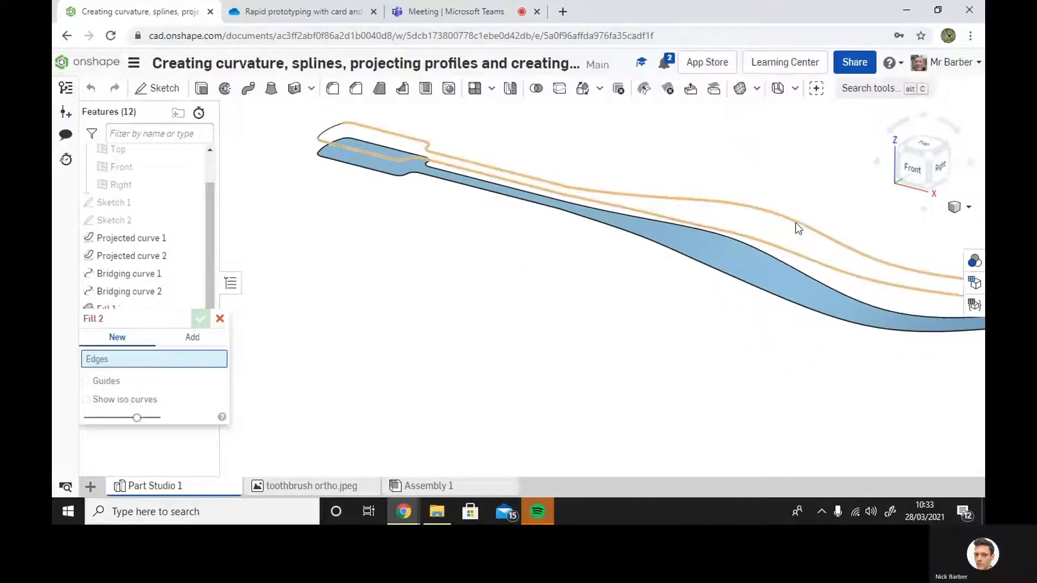
pyautogui.click(795, 223)
pyautogui.click(331, 133)
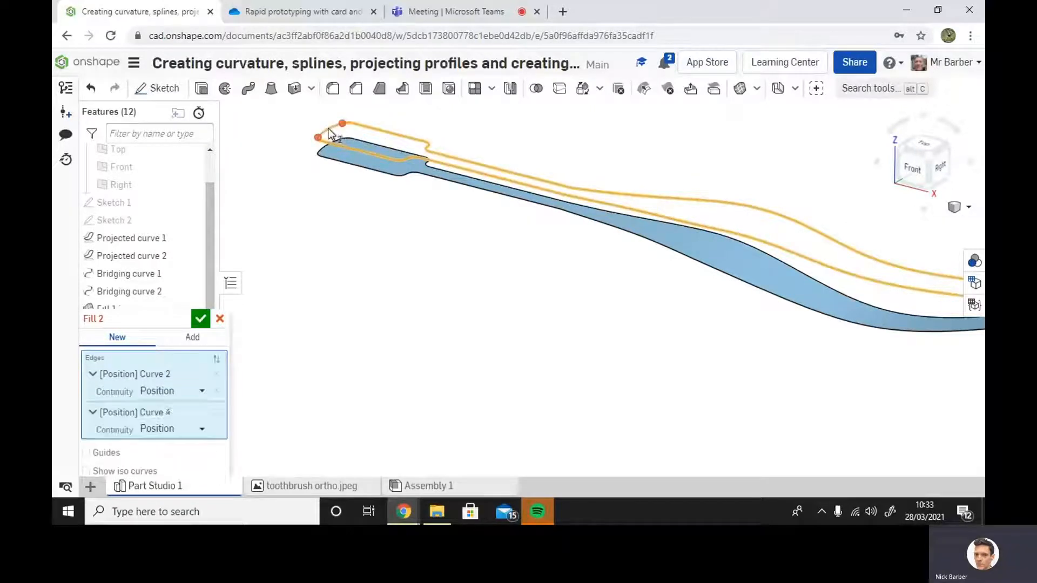
pyautogui.click(199, 319)
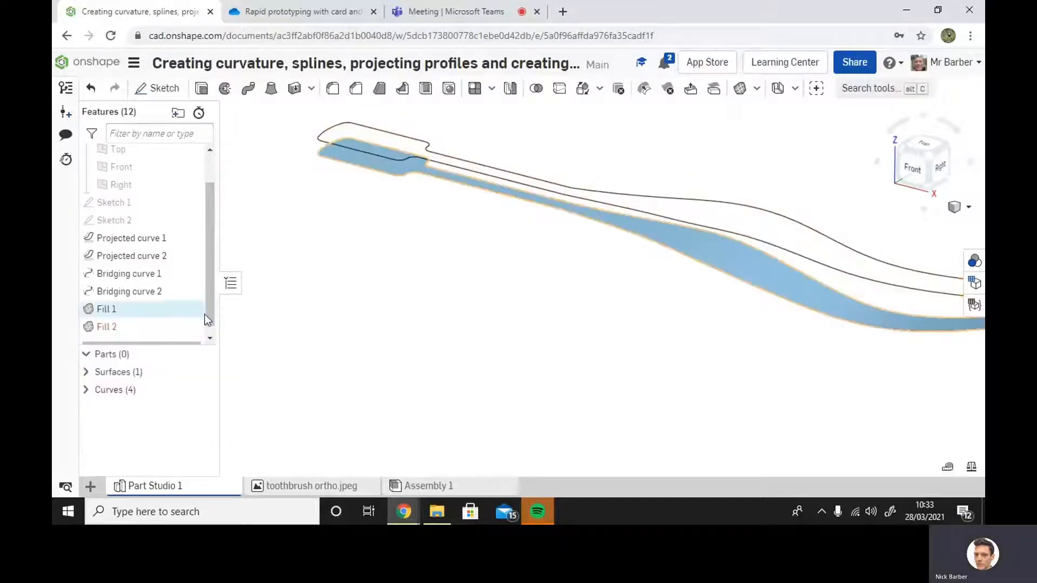
# Delete the Fill 2 feature of the upper outline.
pyautogui.scroll(-1, 149, 315)
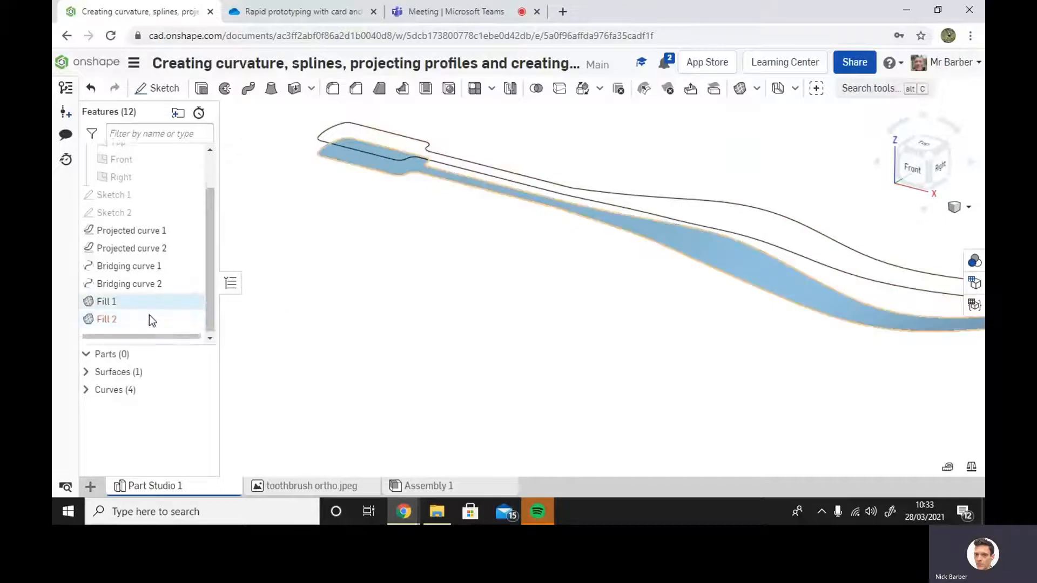
pyautogui.rightClick(108, 317)
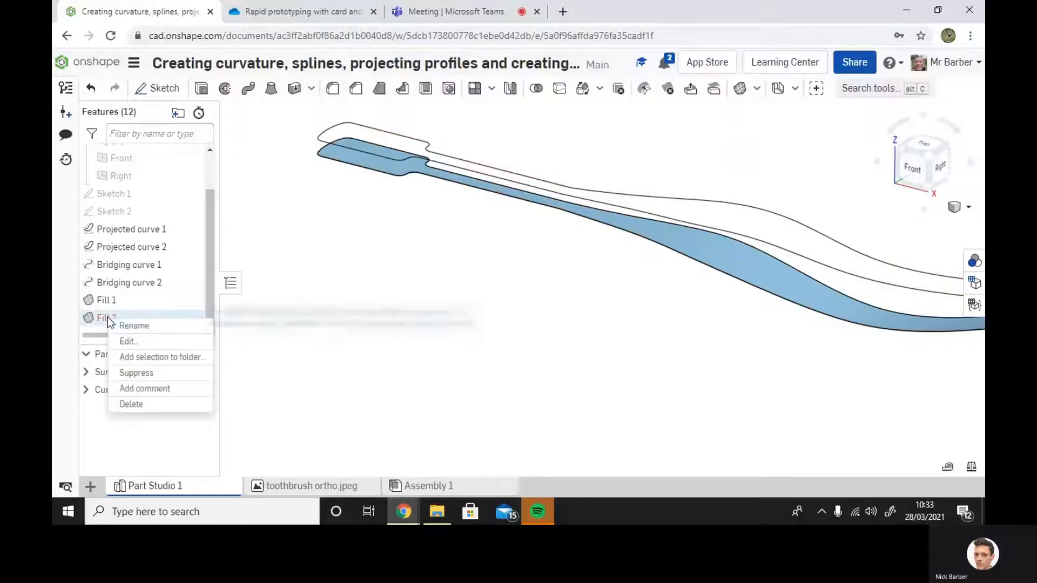
pyautogui.click(133, 404)
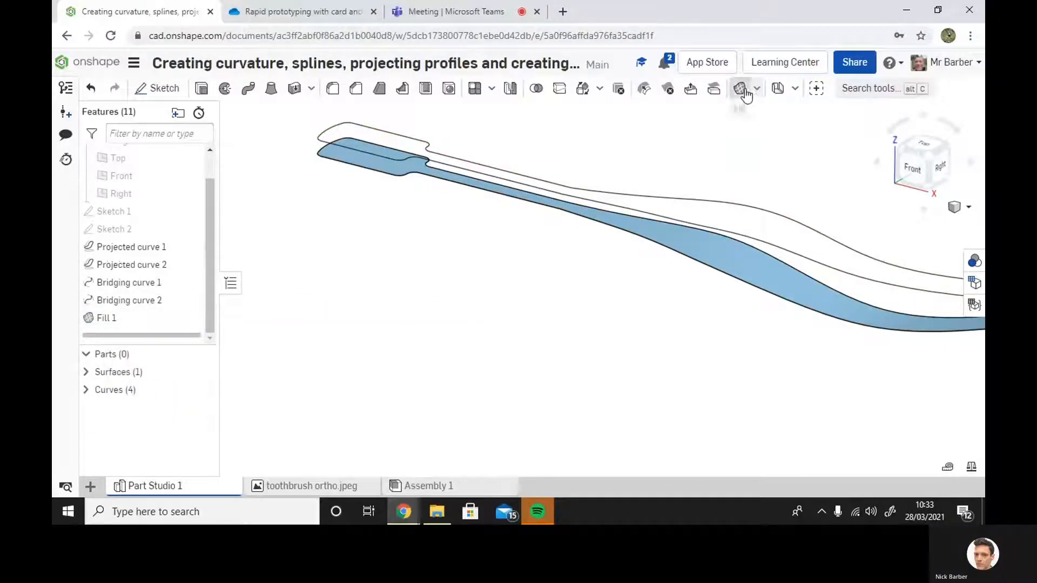
# Retry a new Fill surface on the upper toothbrush outline using Curve 2 and Curve 4 with Position continuity.
pyautogui.click(742, 91)
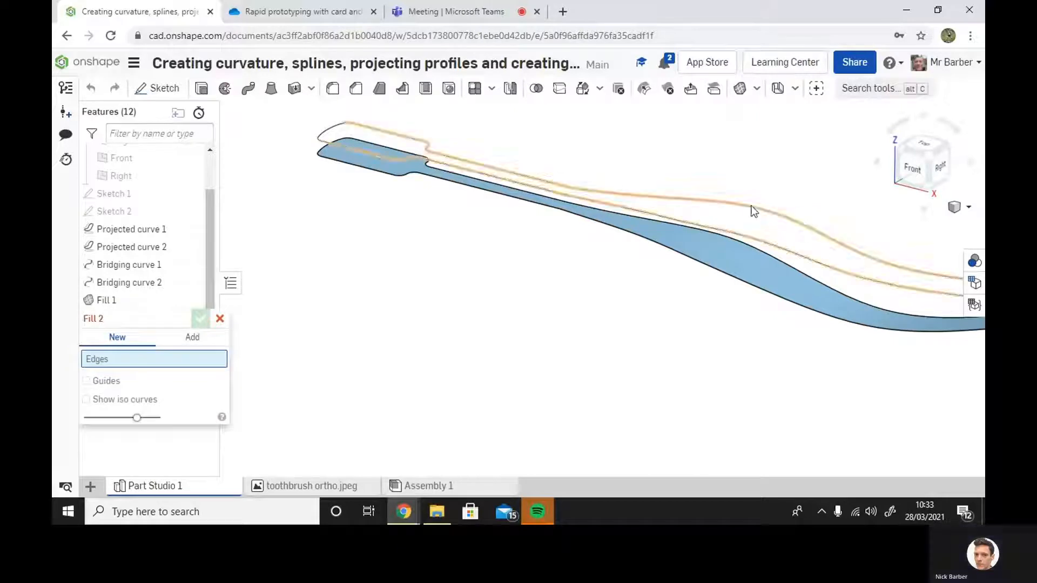
pyautogui.click(751, 208)
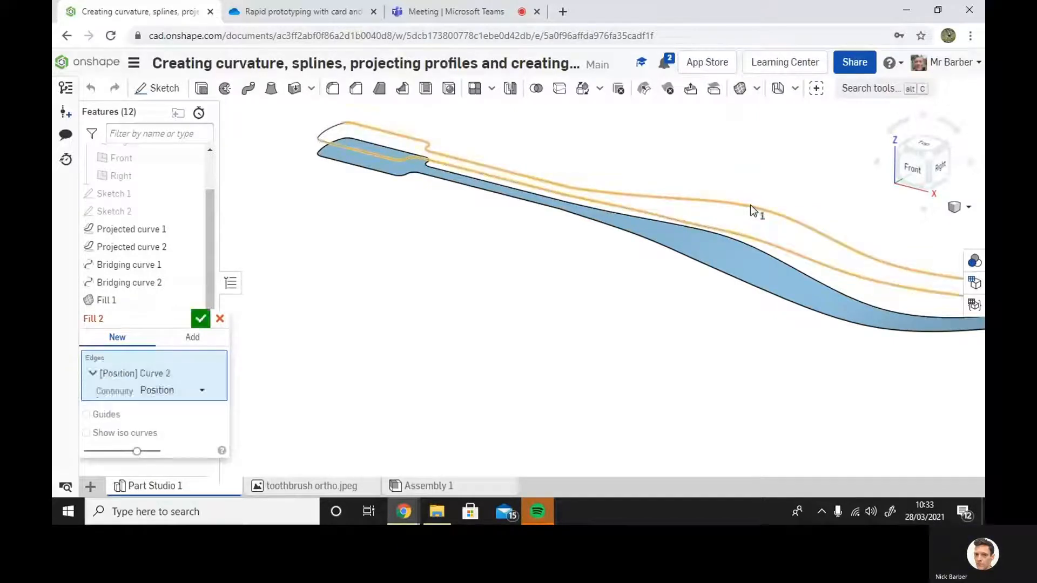
pyautogui.click(330, 133)
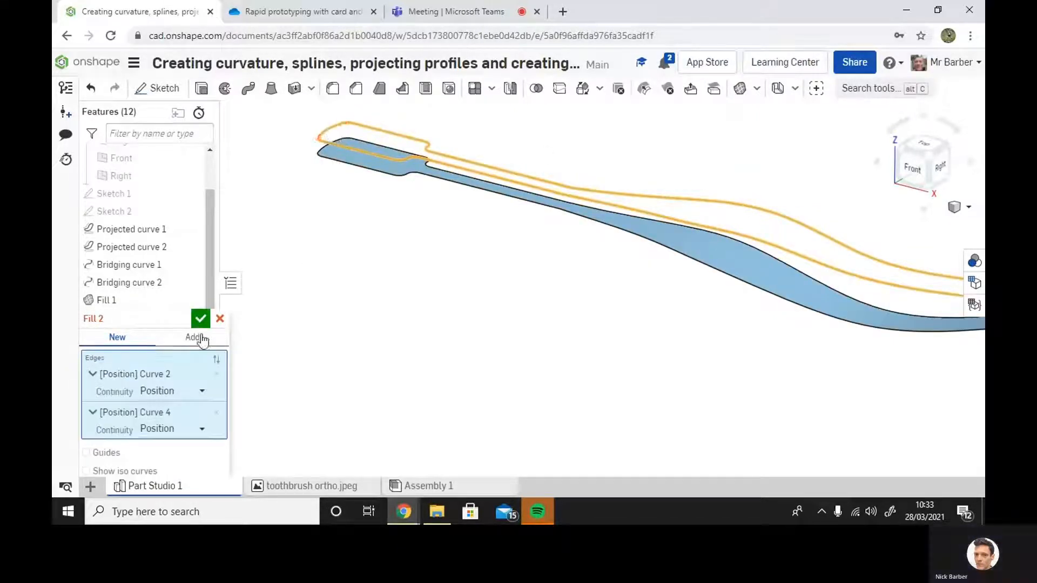
pyautogui.click(200, 318)
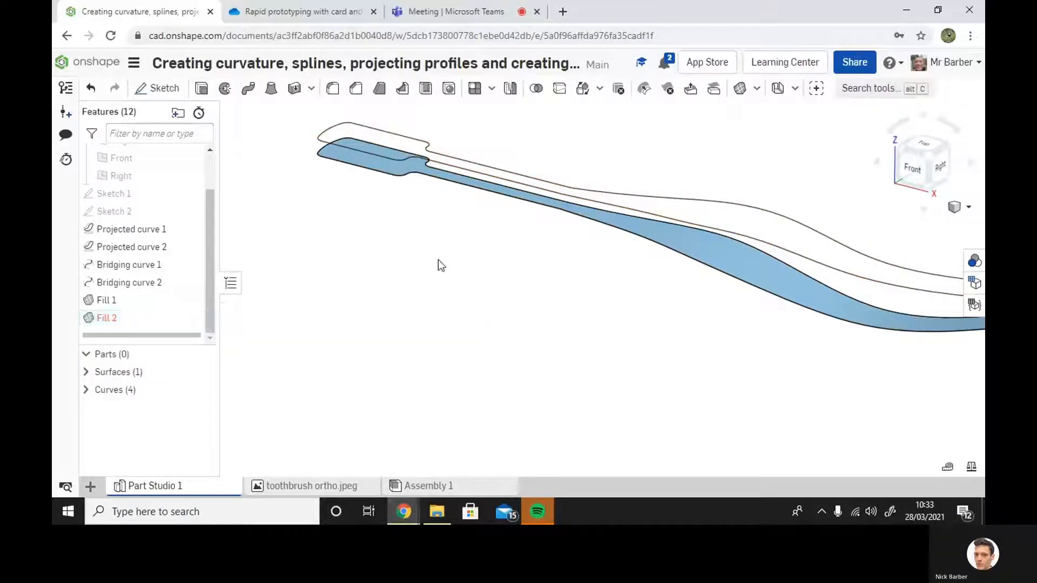
# Delete the retried Fill 2 feature and fit the whole toothbrush in view.
pyautogui.rightClick(183, 319)
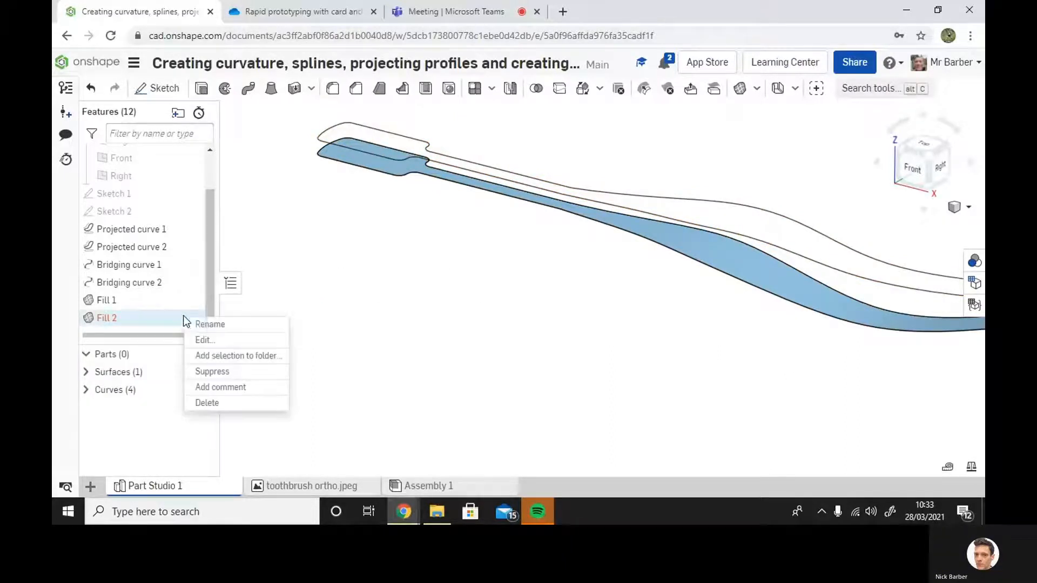
pyautogui.click(207, 405)
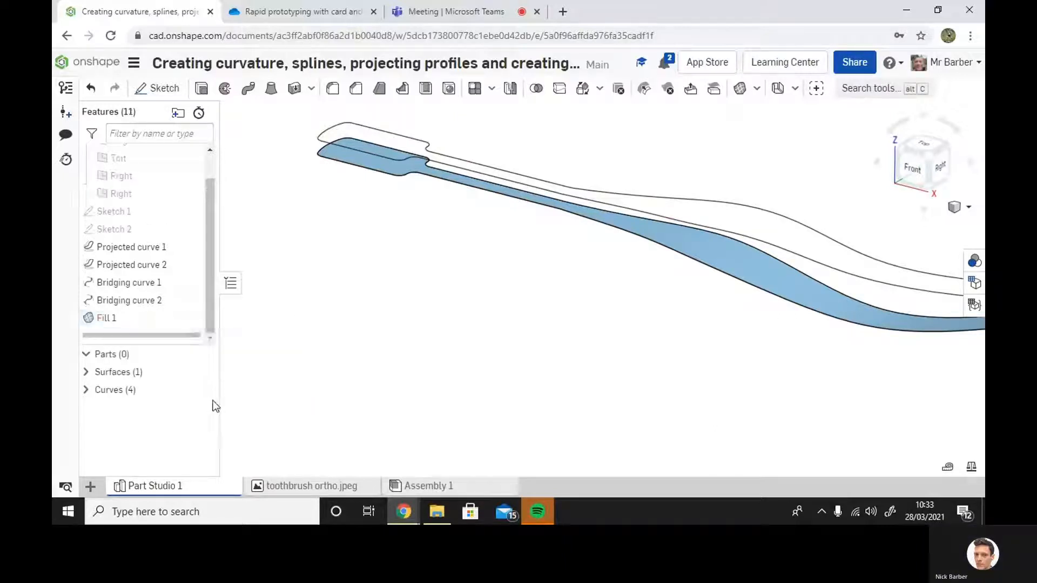
pyautogui.press('f')
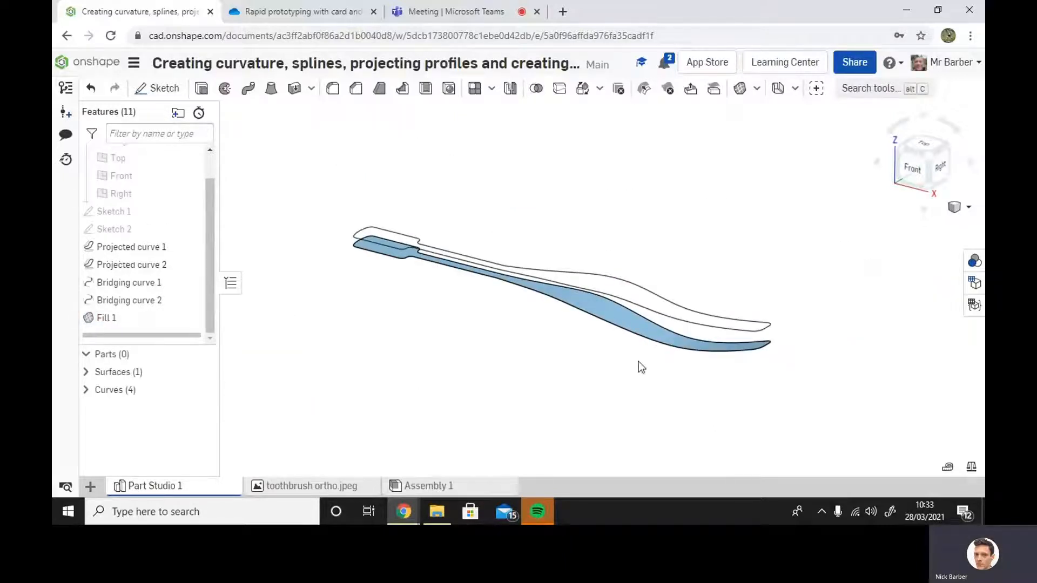
# Examine the side profiles of both toothbrush outlines from the front, especially where the straight neck runs into the curved handle.
pyautogui.scroll(5, 640, 368)
pyautogui.scroll(-3, 643, 367)
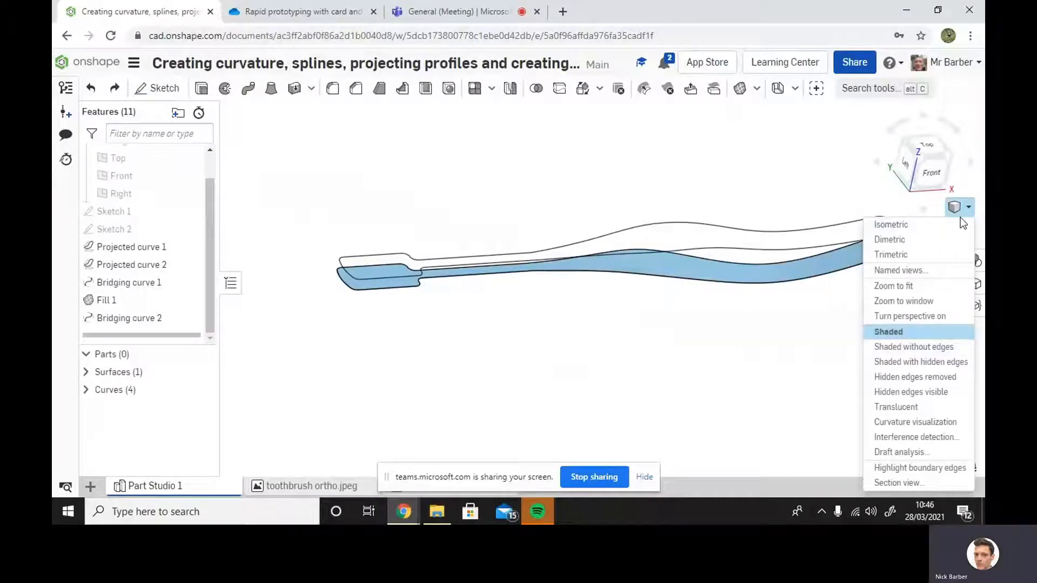
pyautogui.click(906, 229)
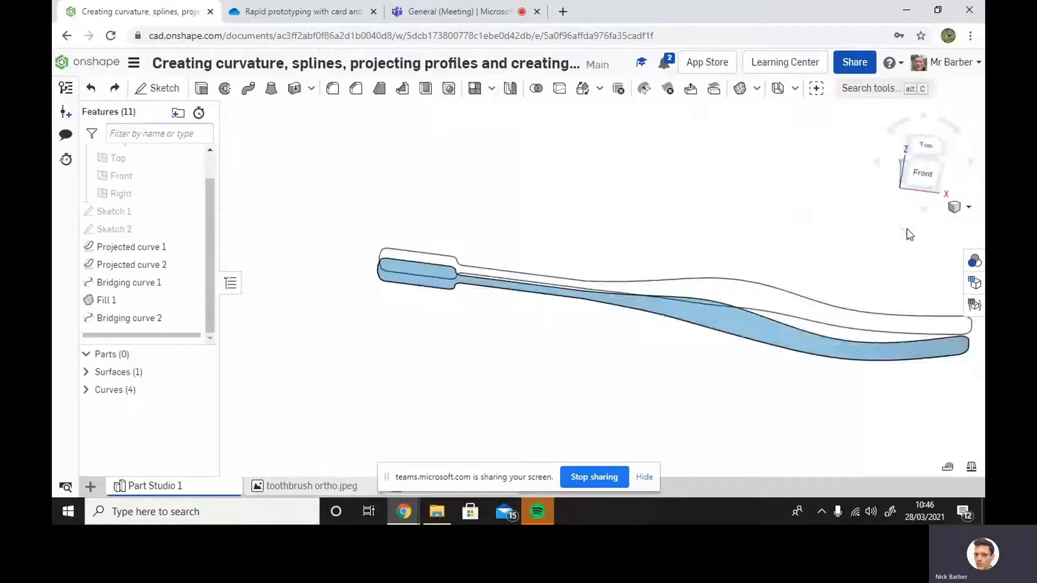
pyautogui.click(967, 207)
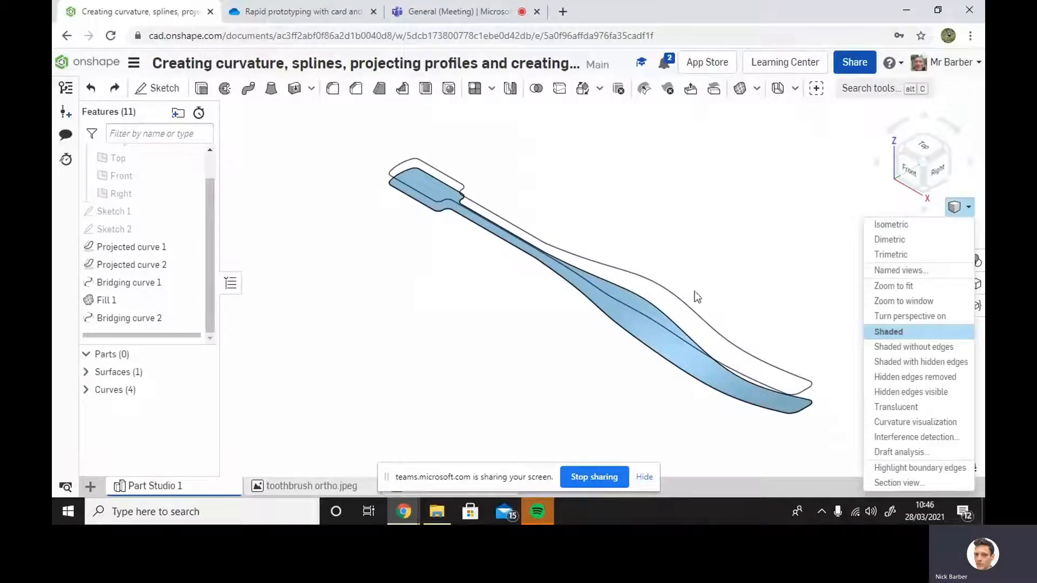
pyautogui.click(910, 171)
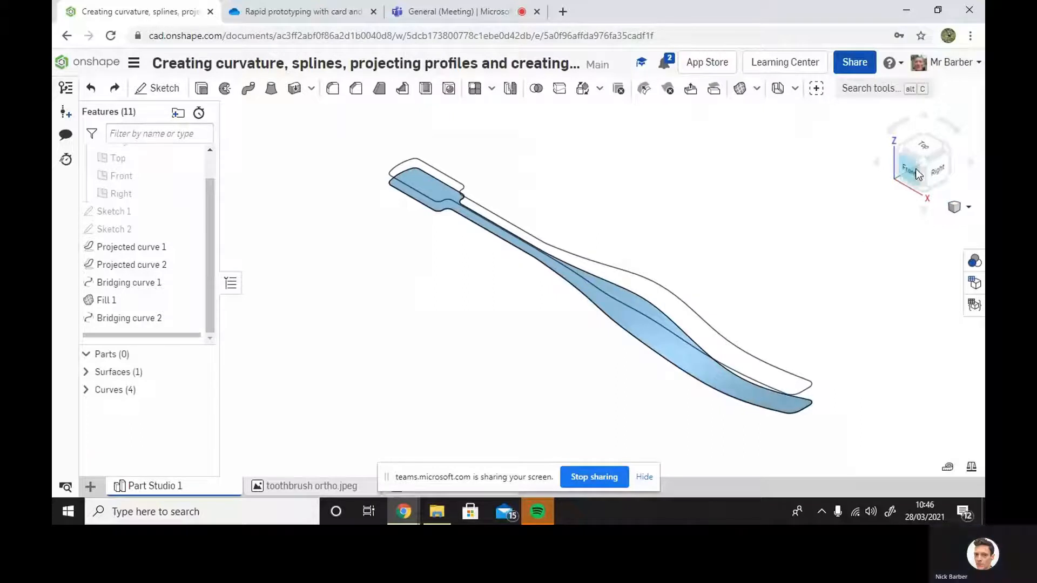
pyautogui.click(916, 169)
pyautogui.scroll(-2, 723, 297)
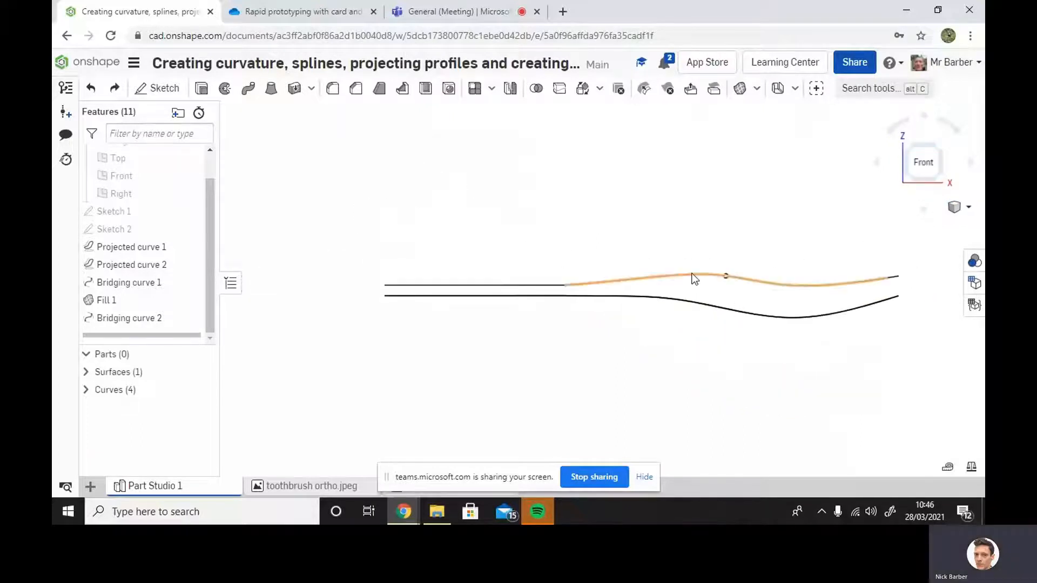
pyautogui.moveTo(584, 299); pyautogui.dragTo(617, 357, button='right')
pyautogui.click(934, 153)
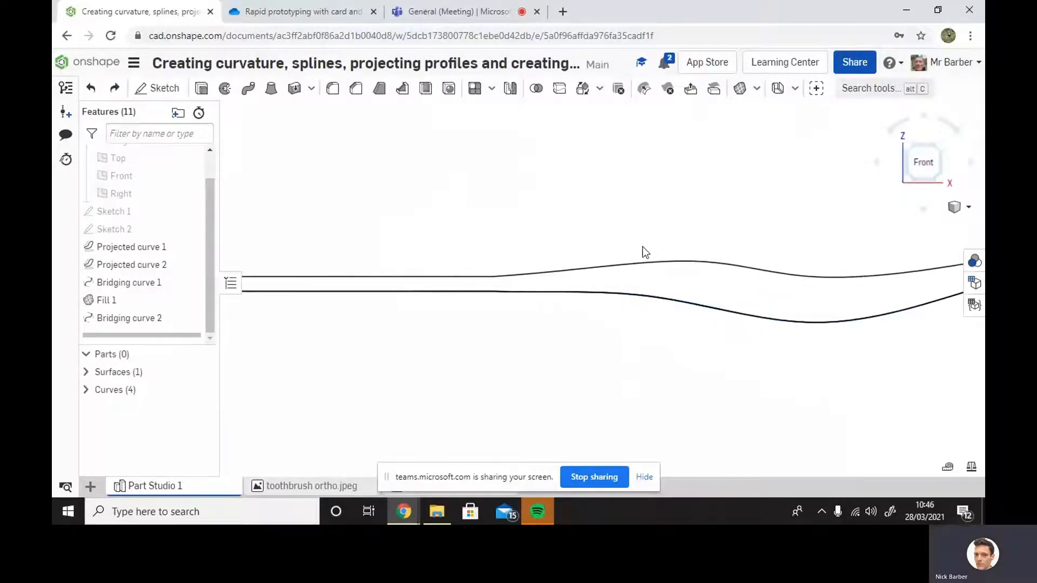
pyautogui.scroll(2, 527, 326)
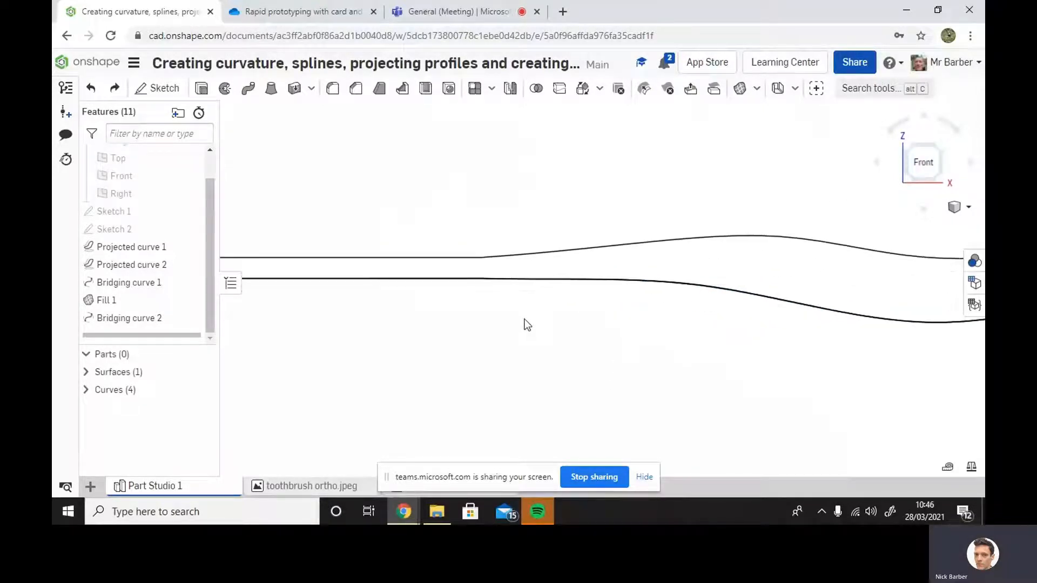
pyautogui.scroll(-2, 543, 272)
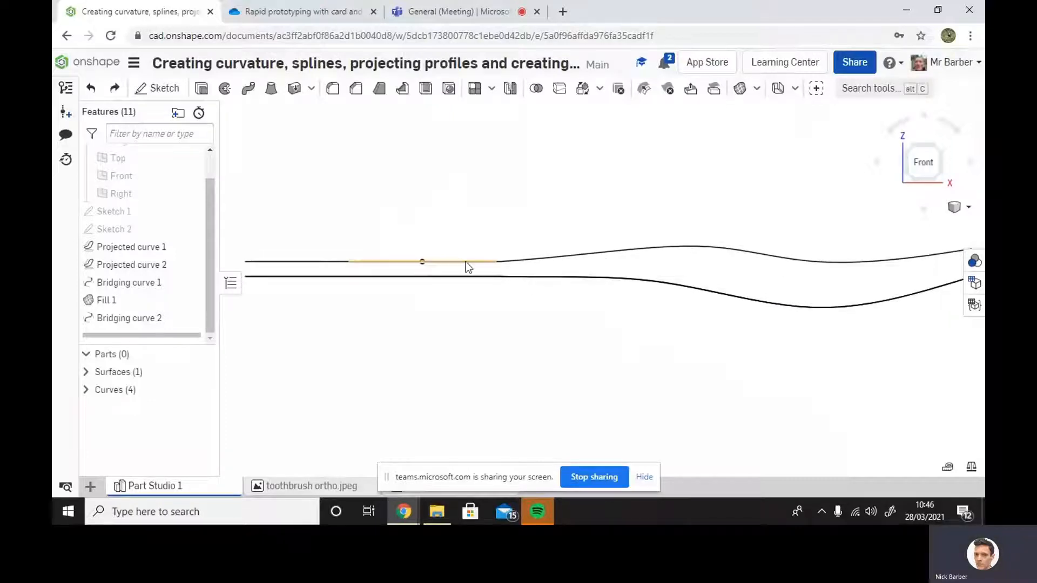
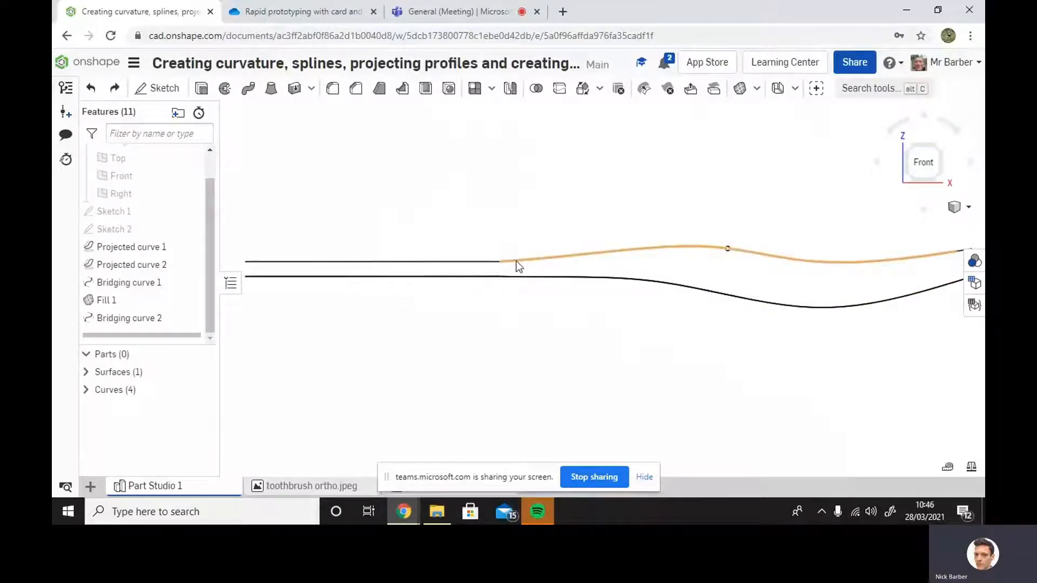
# Edit Sketch 2 to align the upper spline's start handle horizontally with the neck line and reposition its first crest point for a smooth transition.
pyautogui.rightClick(143, 229)
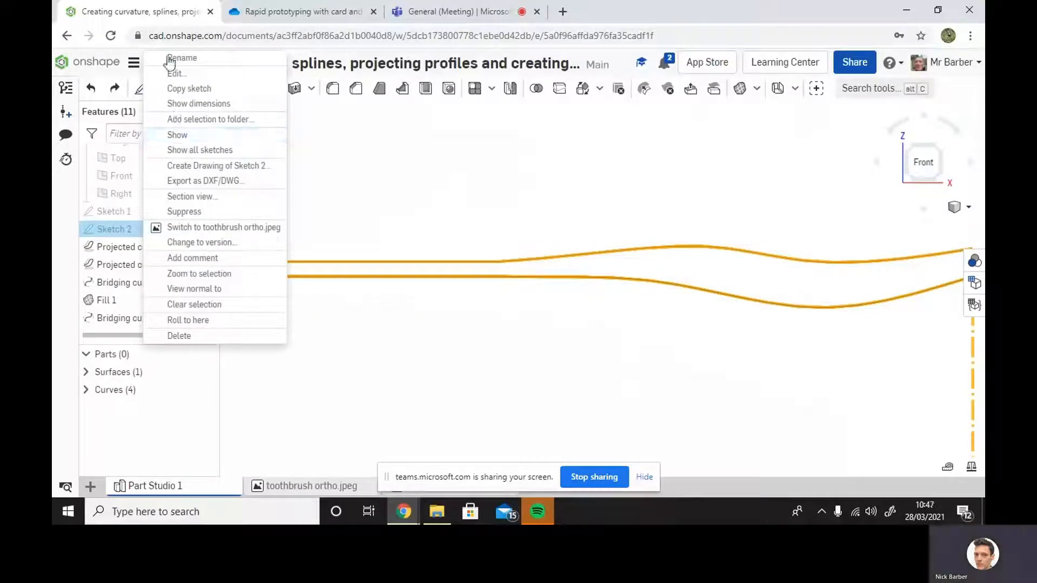
pyautogui.click(174, 73)
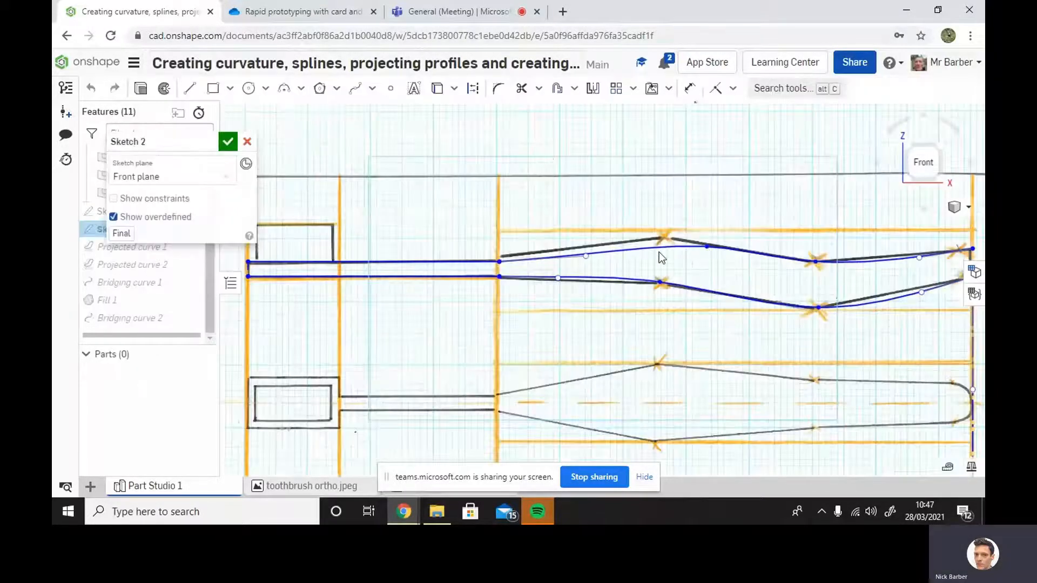
pyautogui.moveTo(587, 258); pyautogui.dragTo(594, 268)
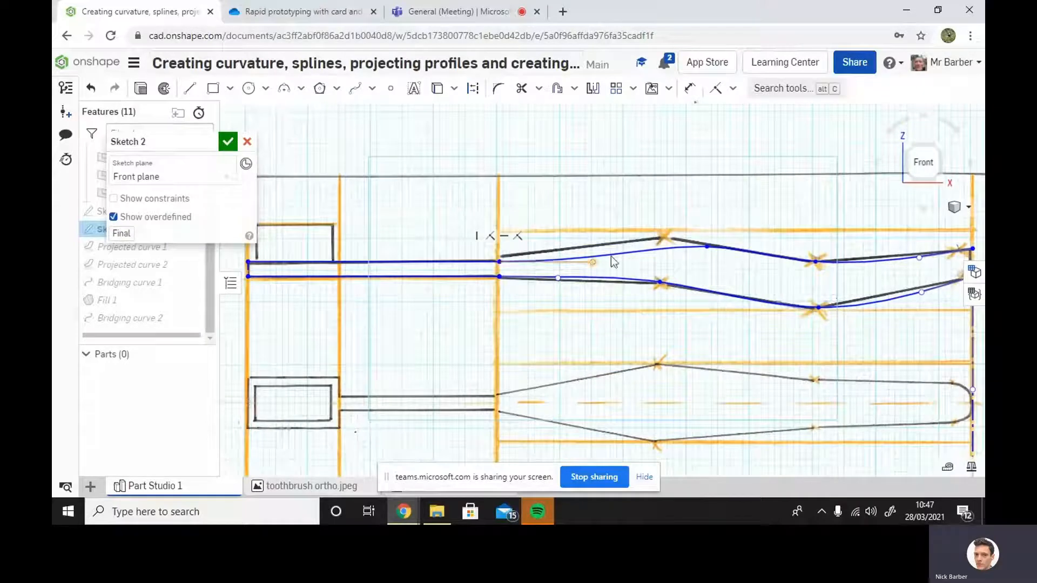
pyautogui.moveTo(711, 248); pyautogui.dragTo(714, 250)
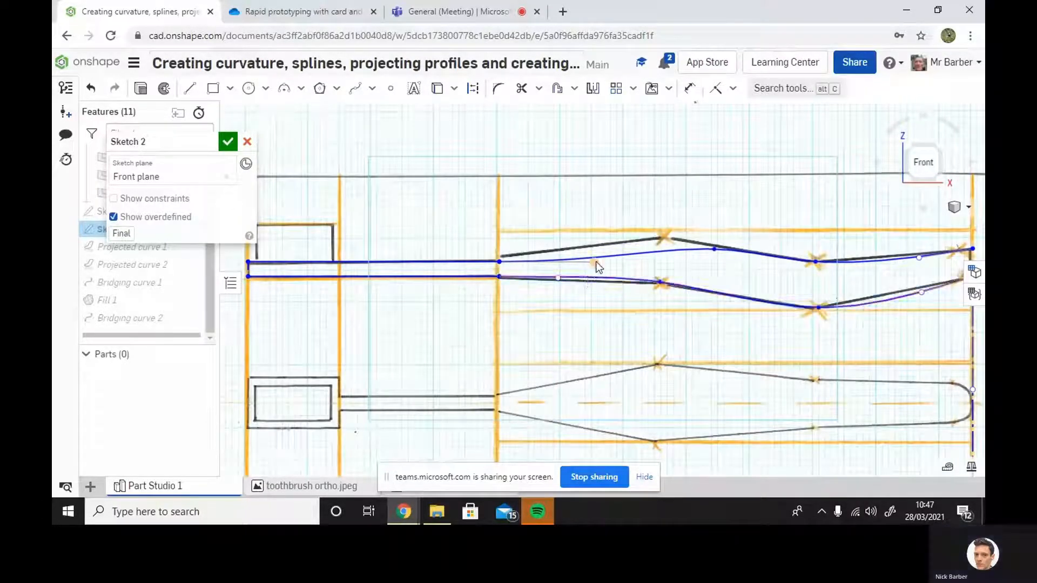
pyautogui.moveTo(597, 261); pyautogui.dragTo(598, 261)
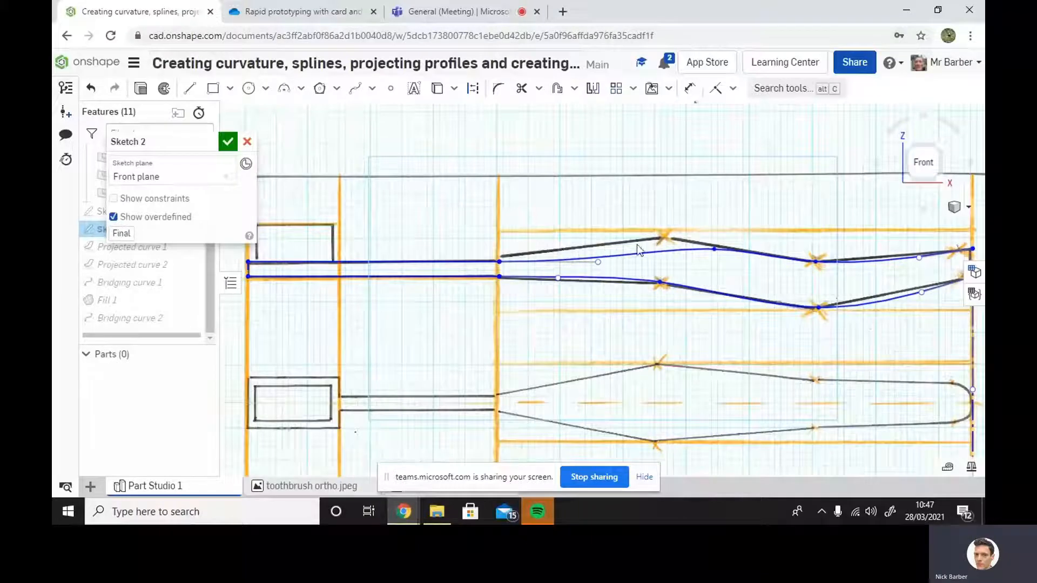
pyautogui.moveTo(714, 248)
pyautogui.mouseDown()
pyautogui.moveTo(669, 251)
pyautogui.moveTo(688, 248)
pyautogui.mouseUp()
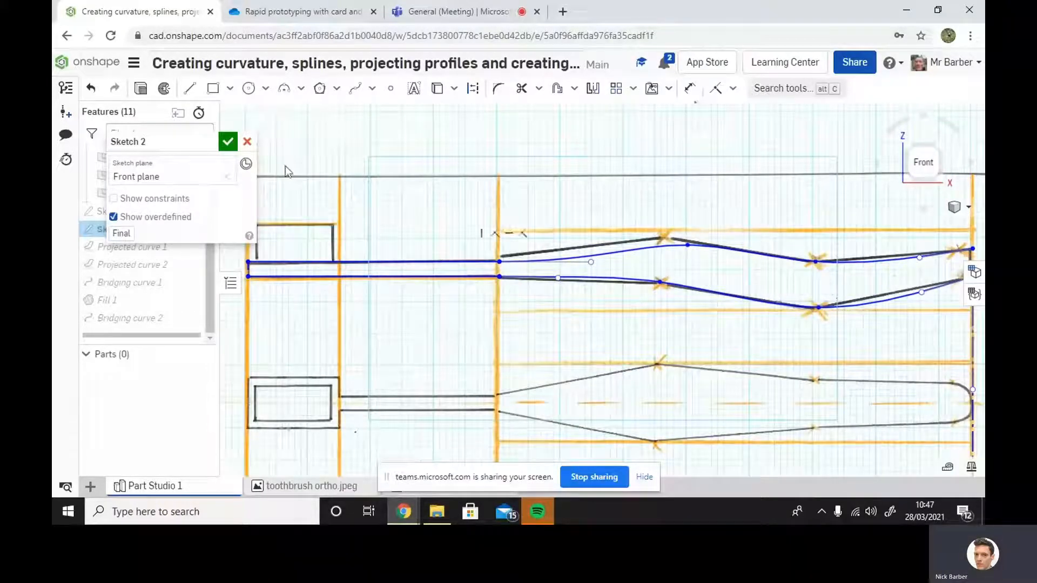
pyautogui.click(227, 143)
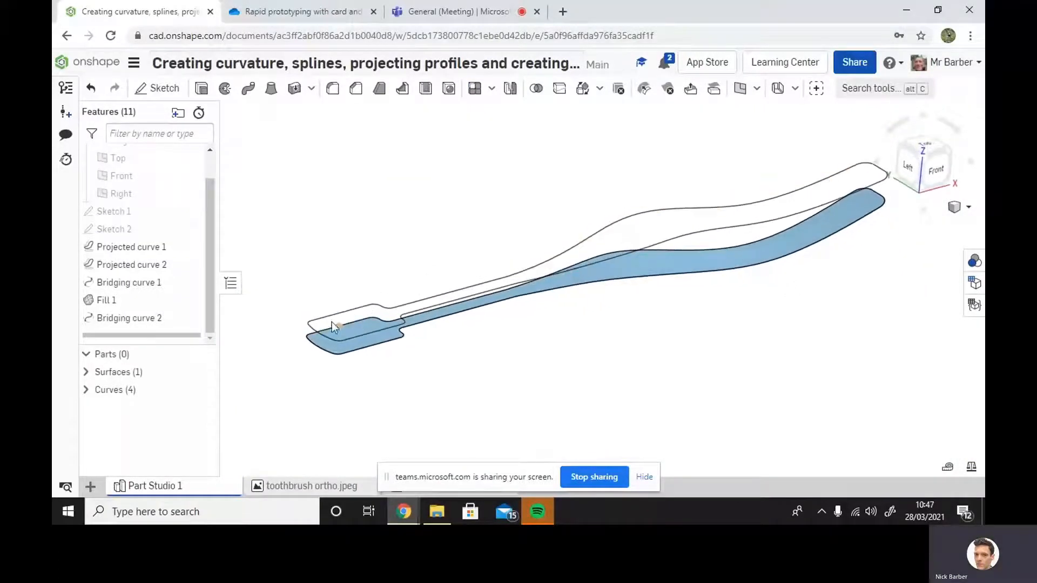
# Fill the upper toothbrush outline with a new surface bounded by Curve 2 and Curve 4, using Position continuity.
pyautogui.click(756, 90)
pyautogui.click(758, 134)
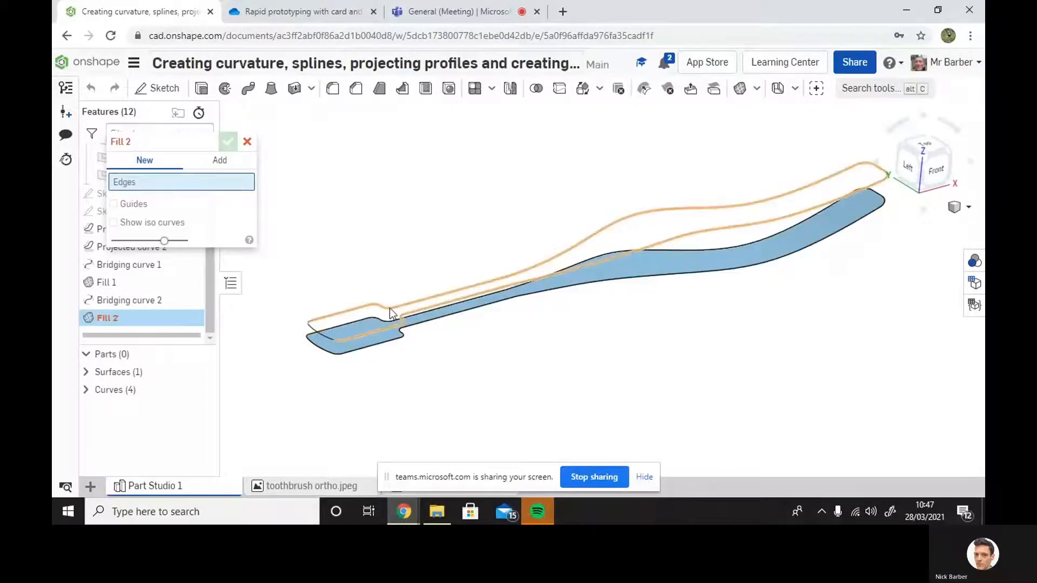
pyautogui.click(666, 209)
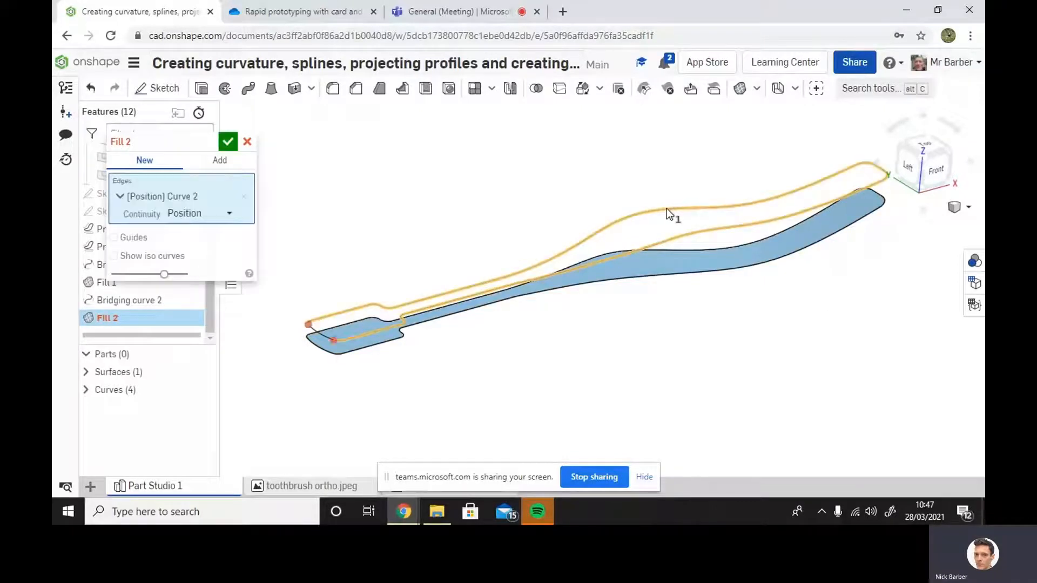
pyautogui.click(323, 341)
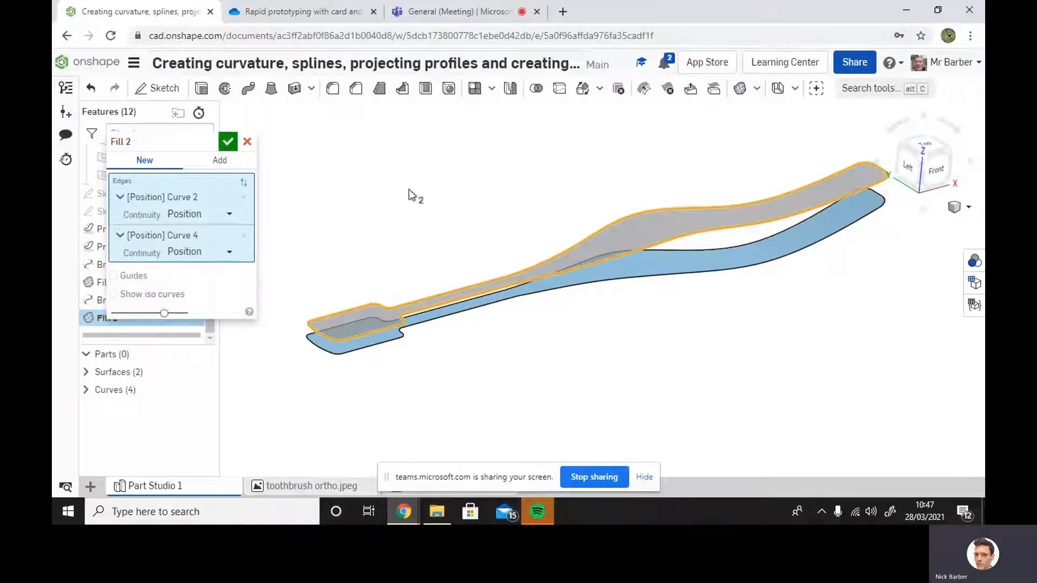
pyautogui.click(227, 141)
# Loft a new solid between the faces of Fill 1 and Fill 2, with no start or end profile conditions.
pyautogui.moveTo(852, 317); pyautogui.dragTo(808, 296, button='right')
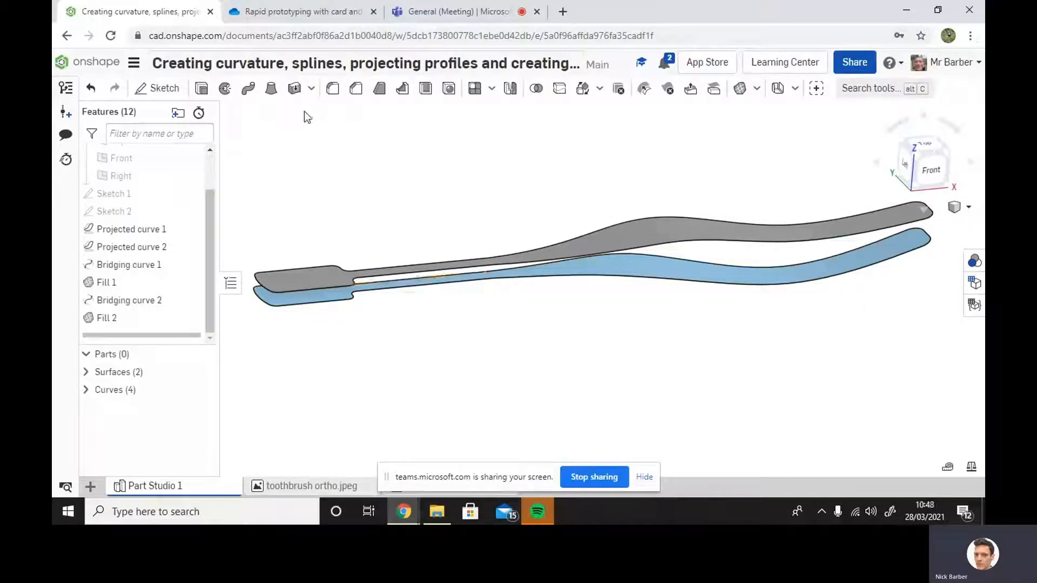
pyautogui.click(270, 89)
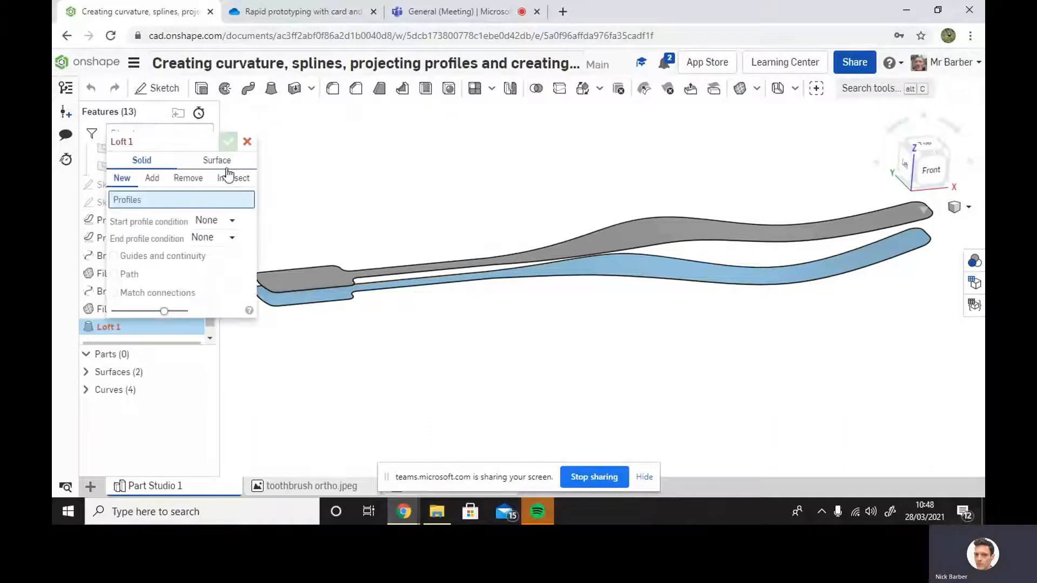
pyautogui.click(698, 273)
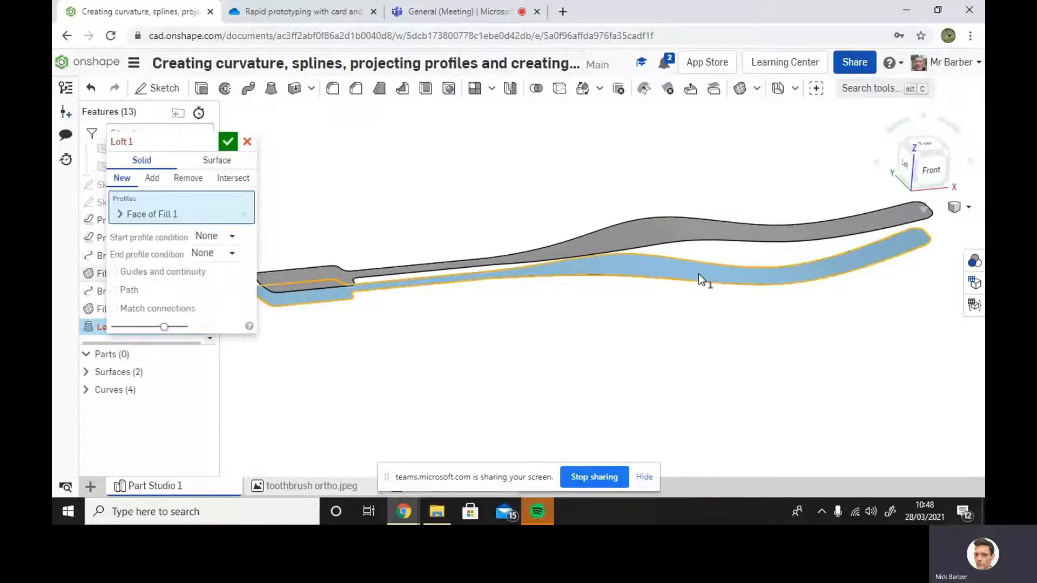
pyautogui.click(650, 241)
pyautogui.moveTo(698, 327); pyautogui.dragTo(708, 365, button='right')
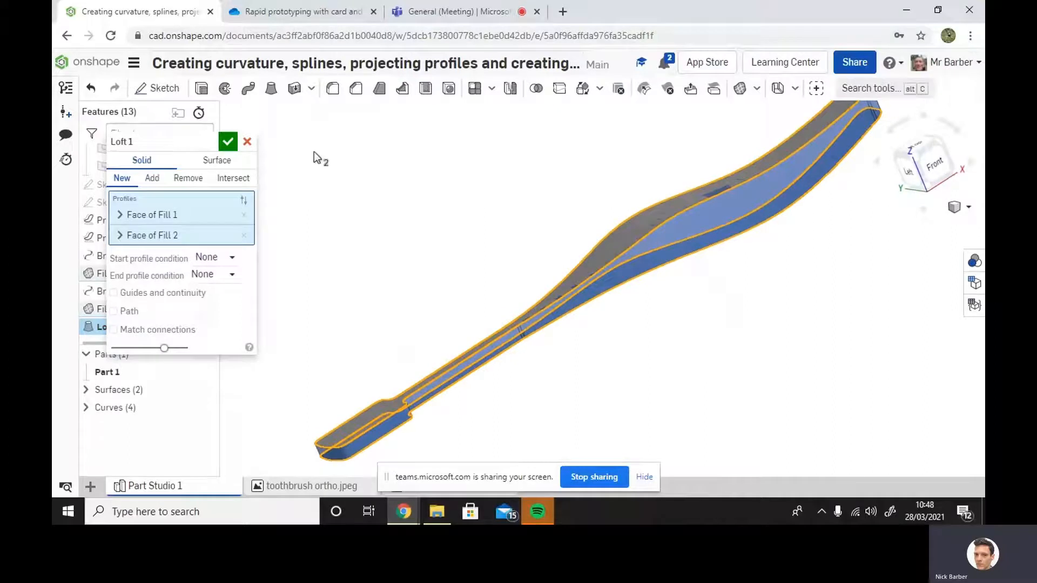
pyautogui.click(227, 142)
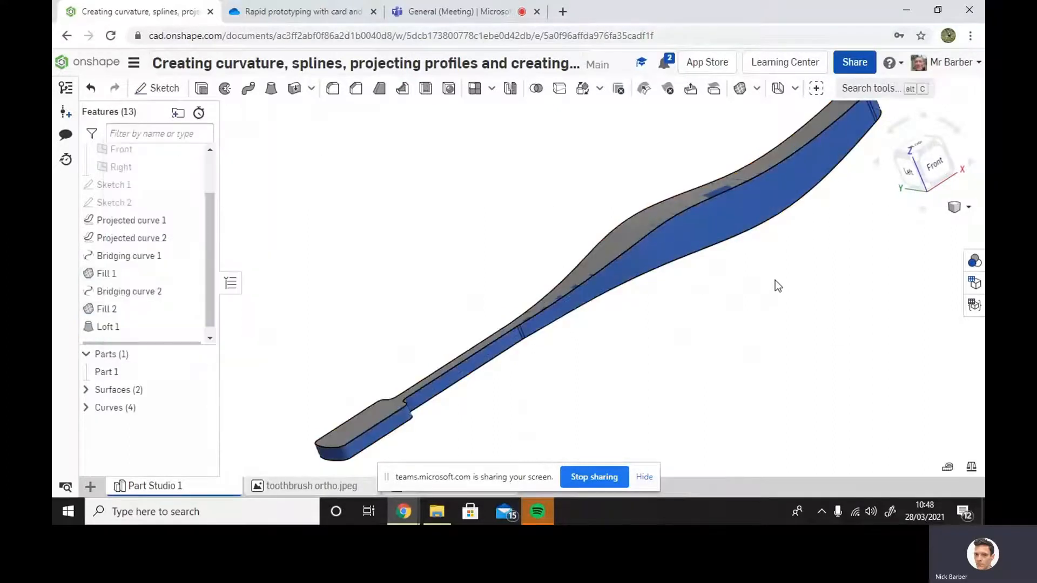
# Hide all surfaces around the lofted toothbrush body.
pyautogui.moveTo(777, 286)
pyautogui.mouseDown(button='right')
pyautogui.moveTo(791, 299)
pyautogui.moveTo(789, 283)
pyautogui.moveTo(778, 301)
pyautogui.mouseUp(button='right')
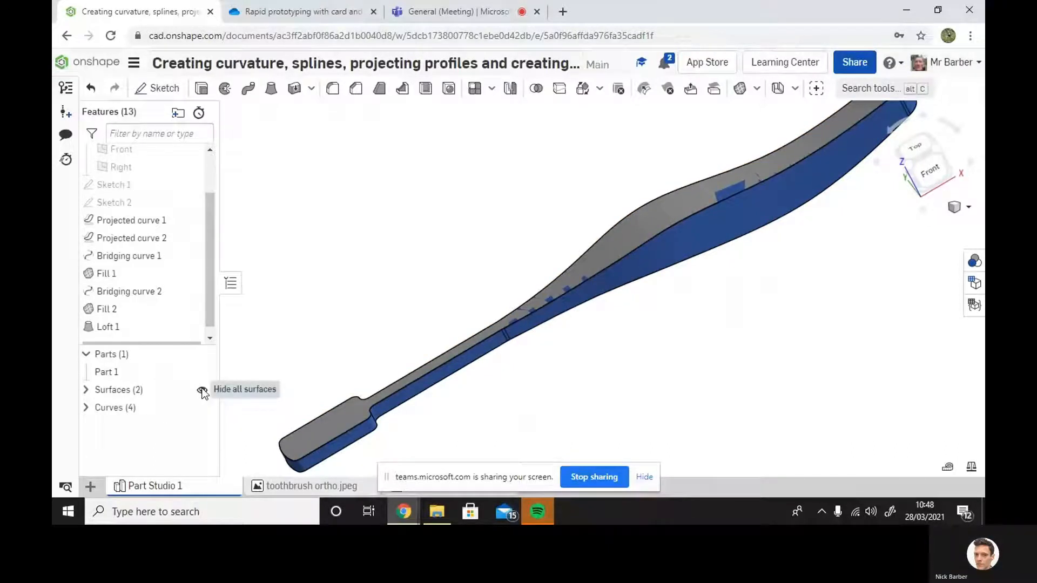
pyautogui.click(202, 391)
pyautogui.moveTo(678, 402); pyautogui.dragTo(712, 394, button='right')
pyautogui.moveTo(783, 315); pyautogui.dragTo(778, 349, button='right')
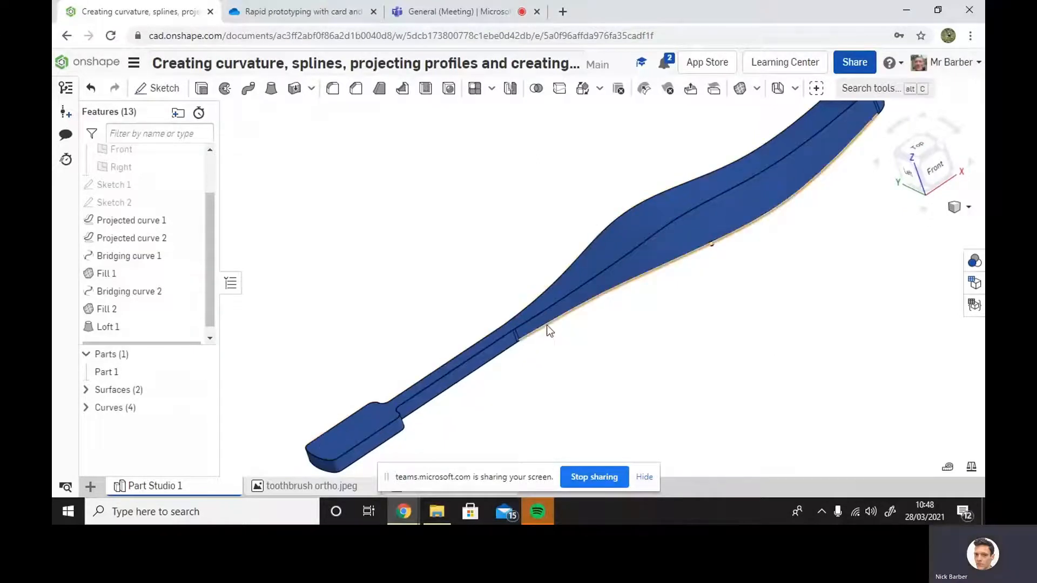
pyautogui.click(332, 88)
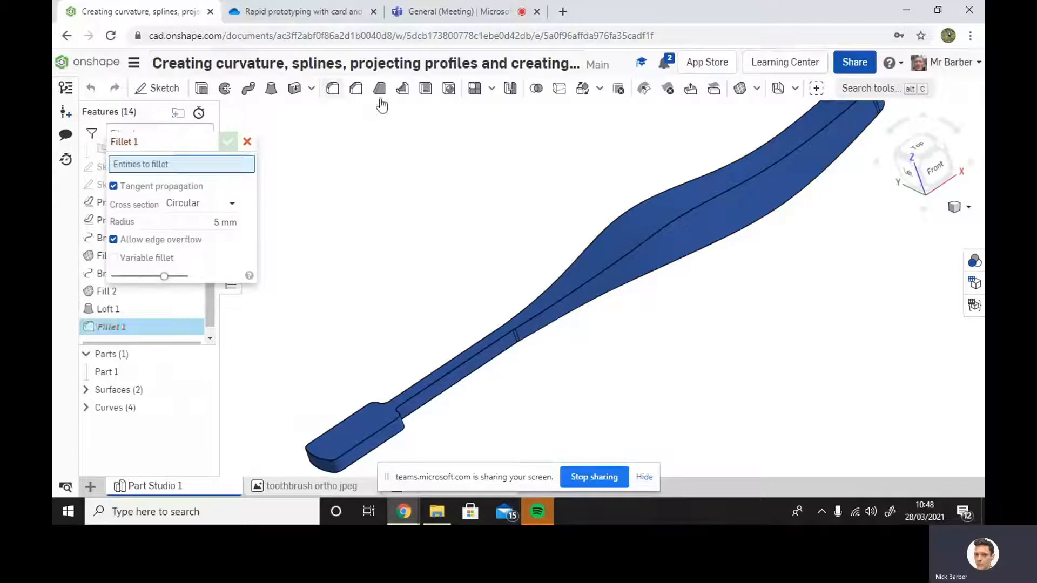
pyautogui.click(220, 219)
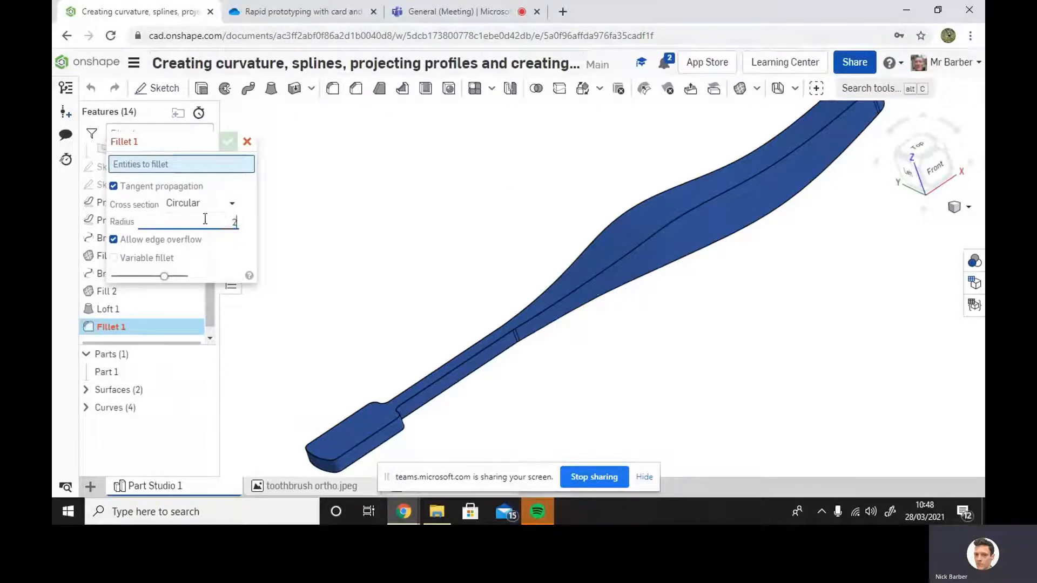
pyautogui.click(604, 271)
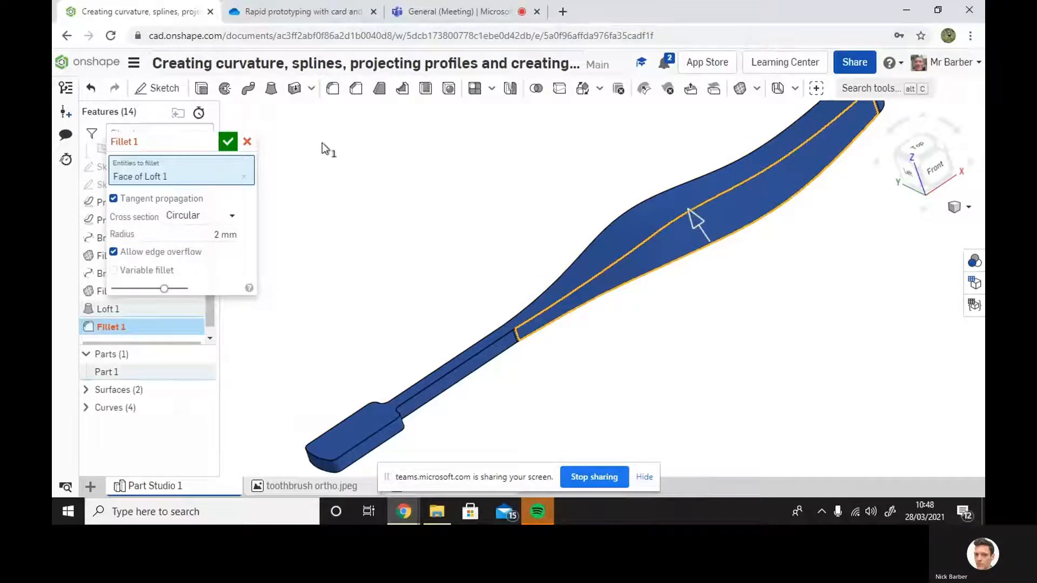
pyautogui.click(248, 142)
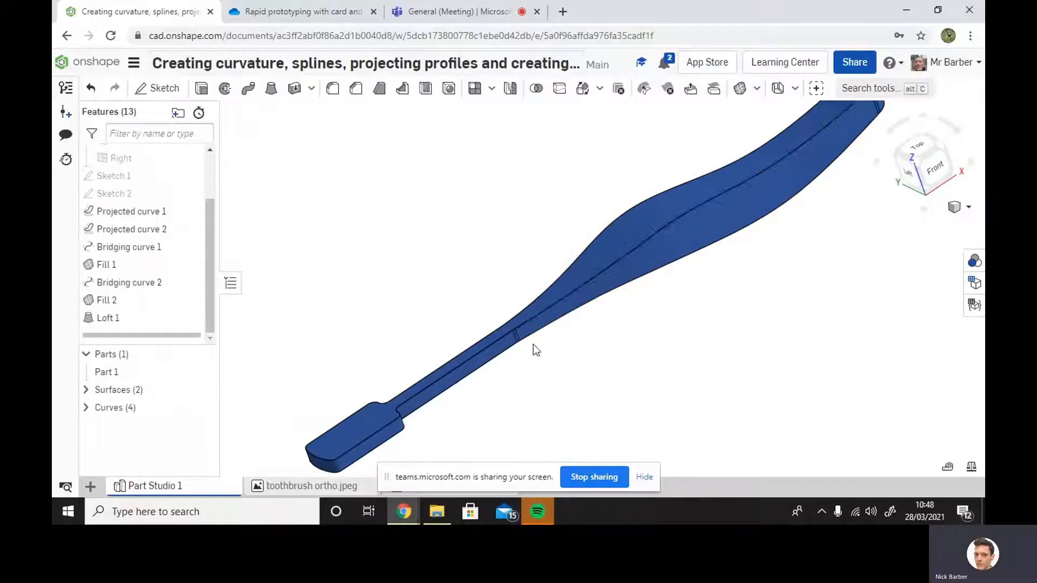
# Start a circular fillet of 2 mm radius on the near upper edge of the lofted handle, with tangent propagation.
pyautogui.scroll(4, 533, 337)
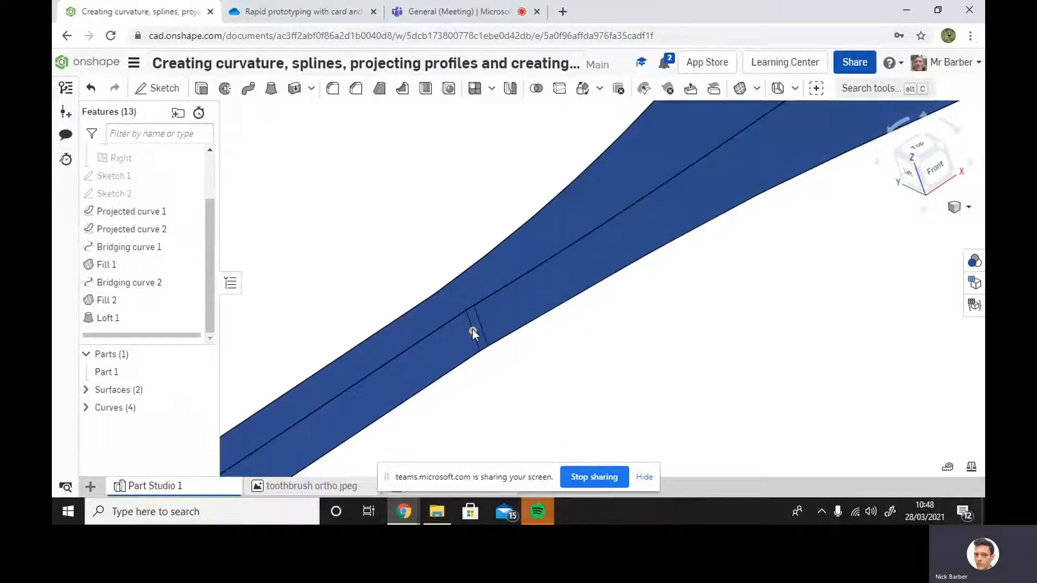
pyautogui.scroll(5, 470, 320)
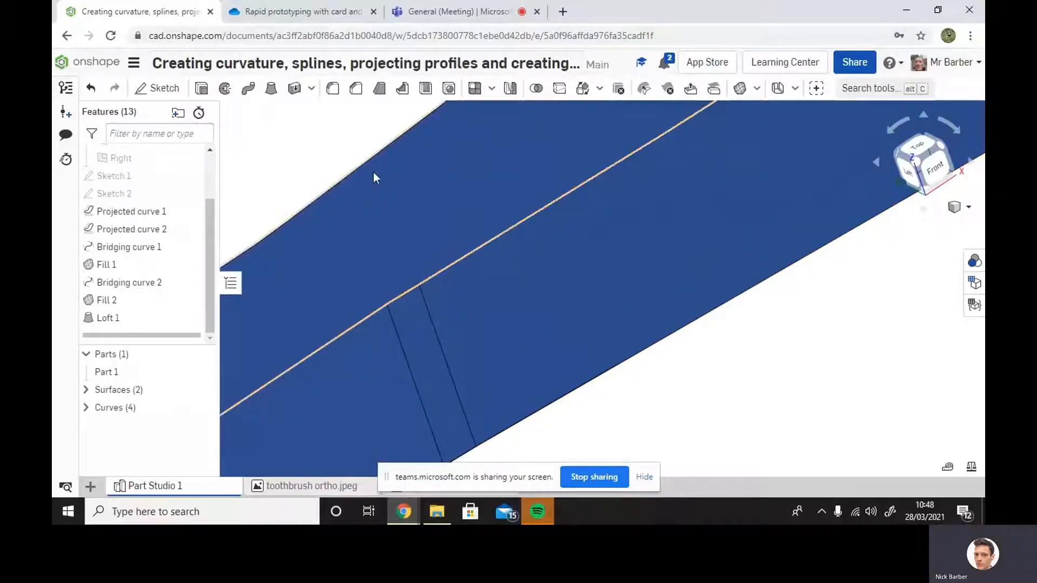
pyautogui.click(334, 89)
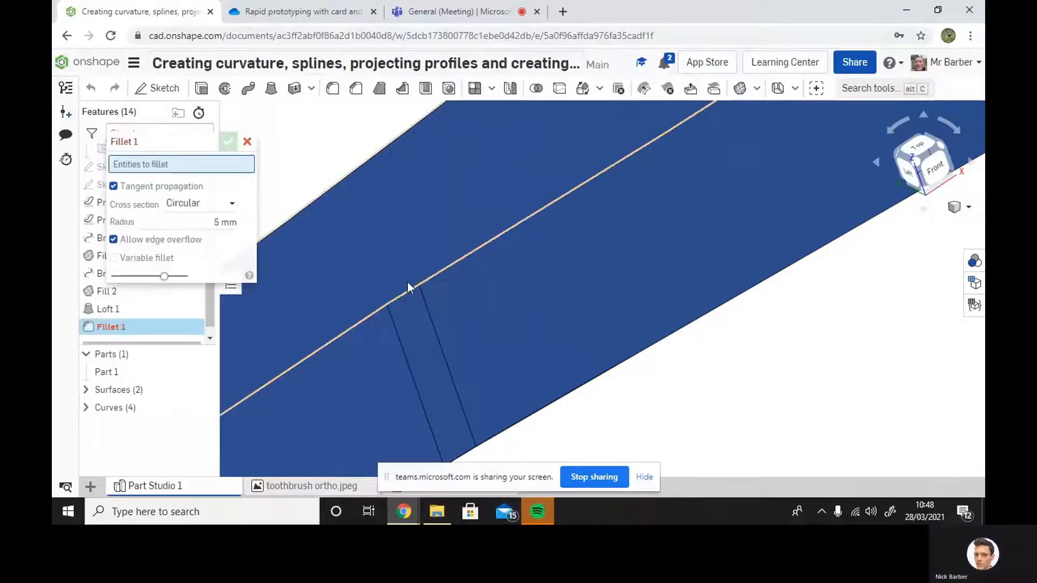
pyautogui.click(221, 221)
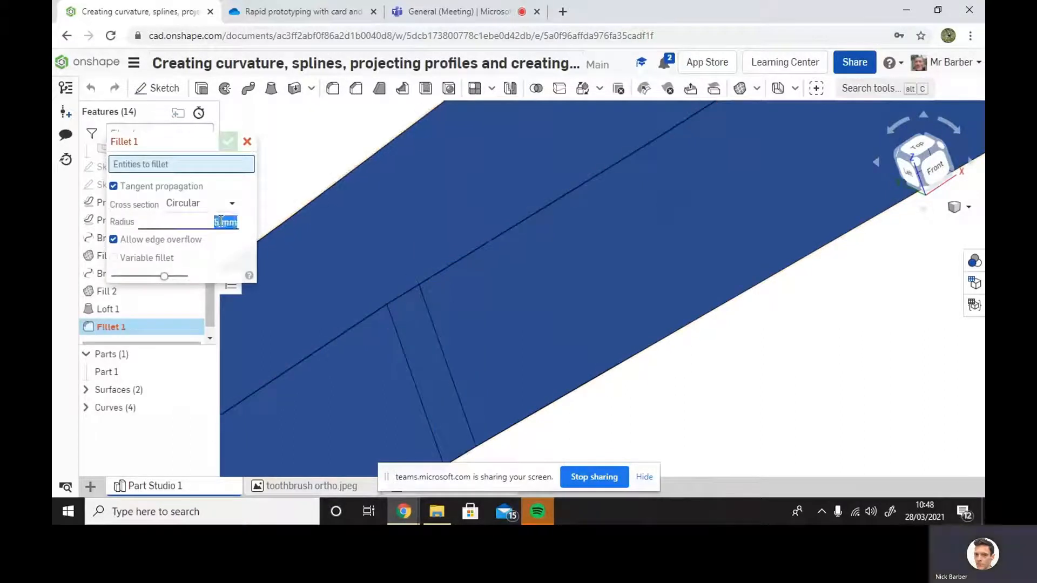
pyautogui.write('21')
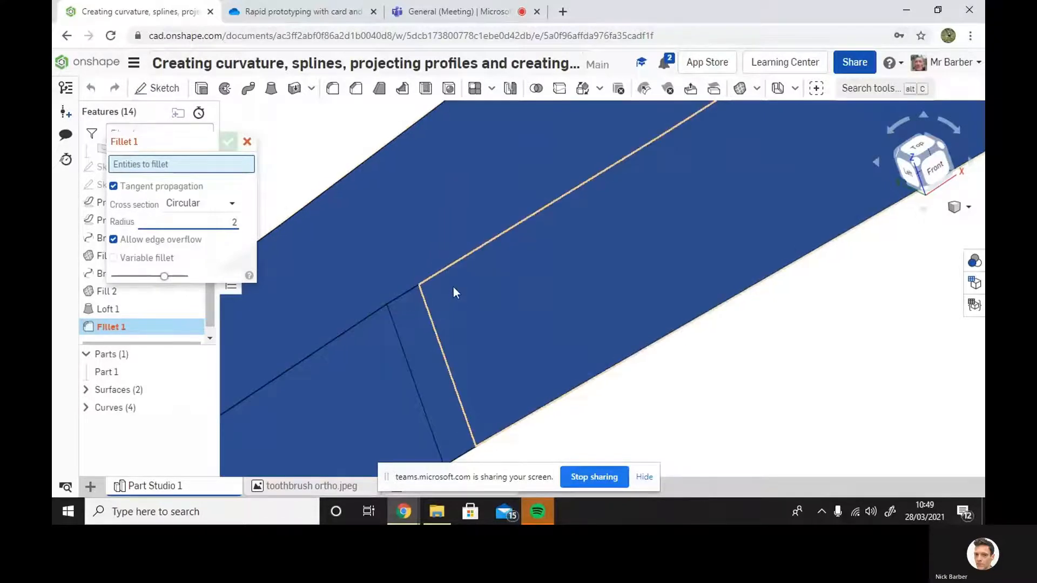
pyautogui.scroll(3, 453, 287)
pyautogui.click(427, 263)
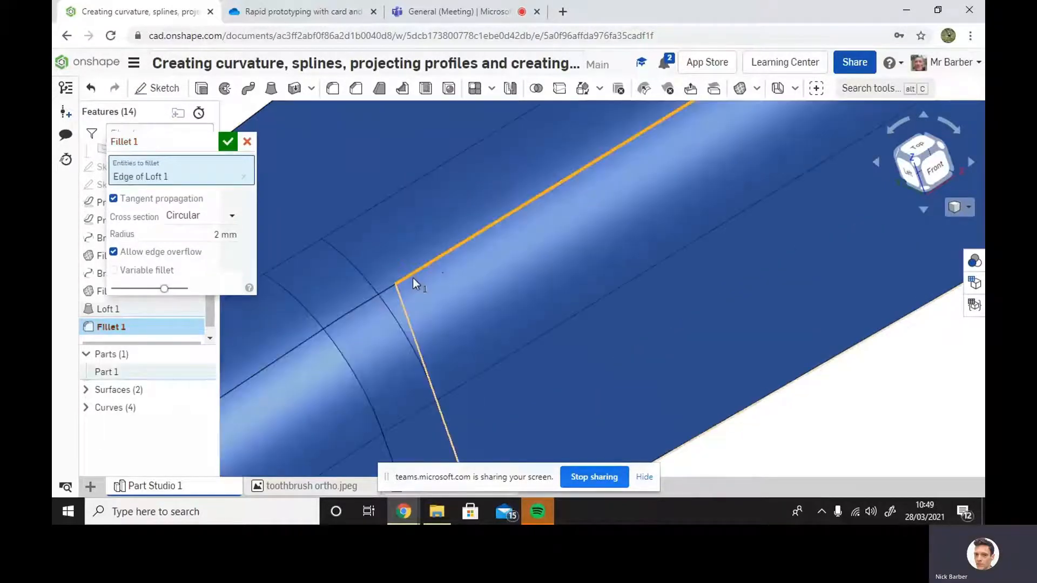
pyautogui.scroll(-5, 404, 260)
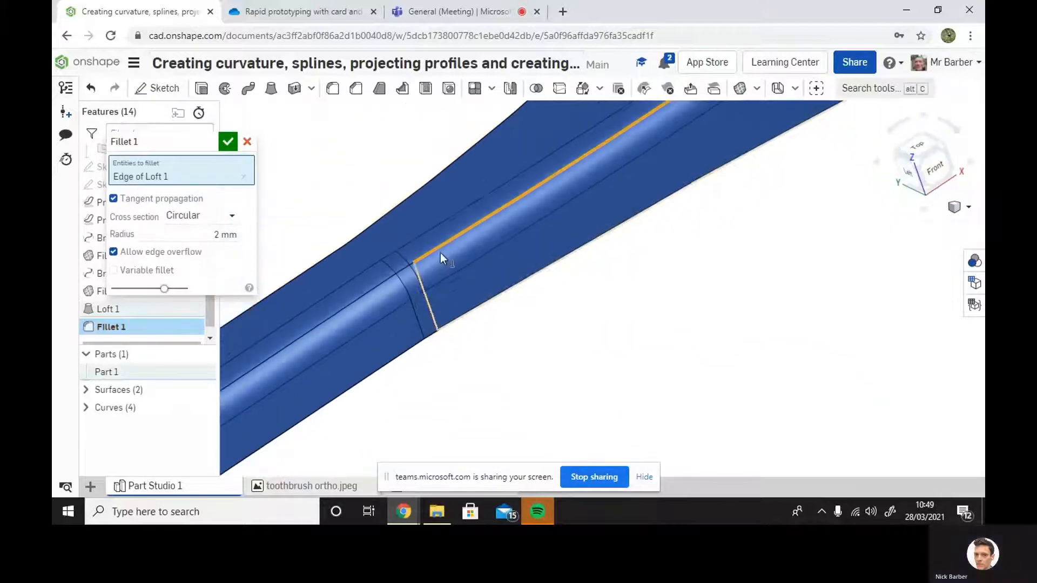
pyautogui.scroll(-2, 442, 266)
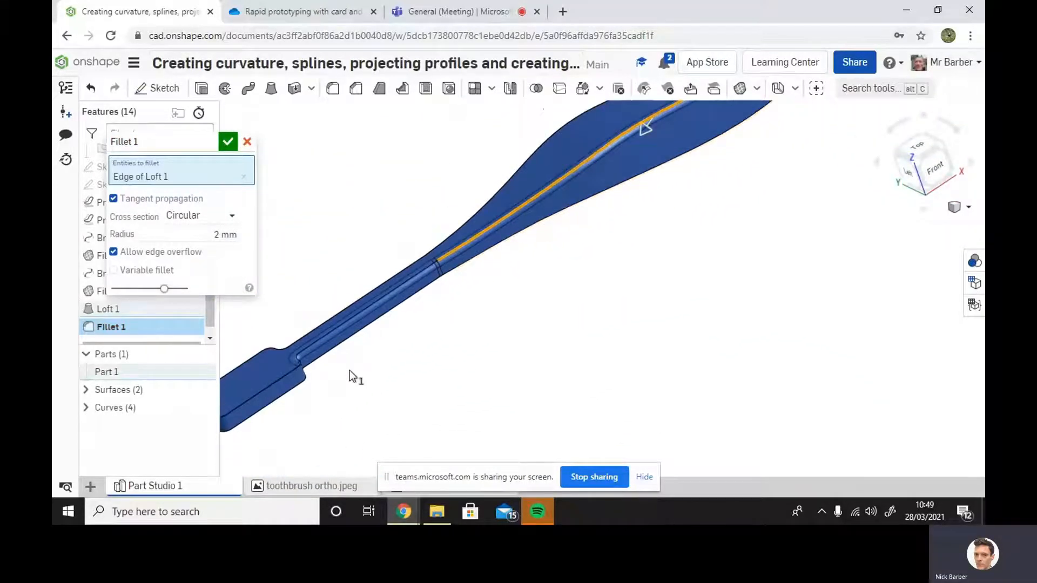
# Add the opposite upper handle edge and the whole bottom face of the toothbrush to the 2 mm fillet.
pyautogui.moveTo(558, 333); pyautogui.dragTo(599, 351, button='right')
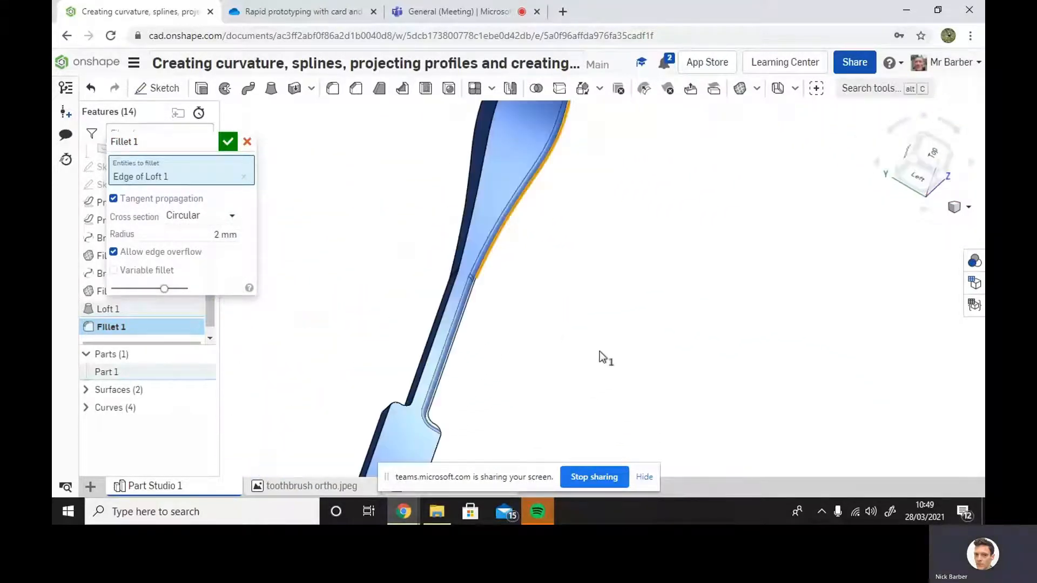
pyautogui.click(471, 219)
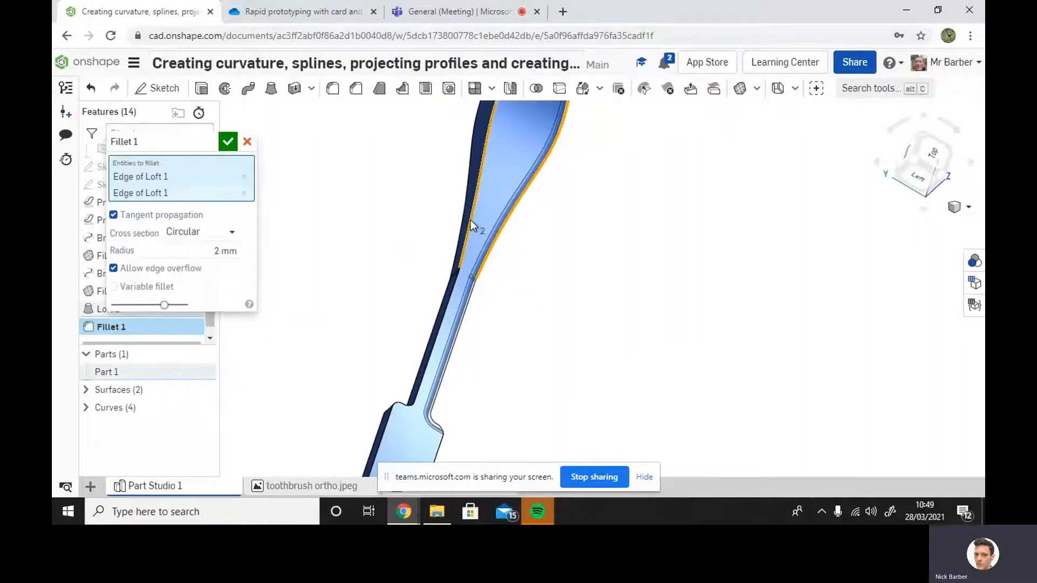
pyautogui.moveTo(621, 319); pyautogui.dragTo(572, 235, button='right')
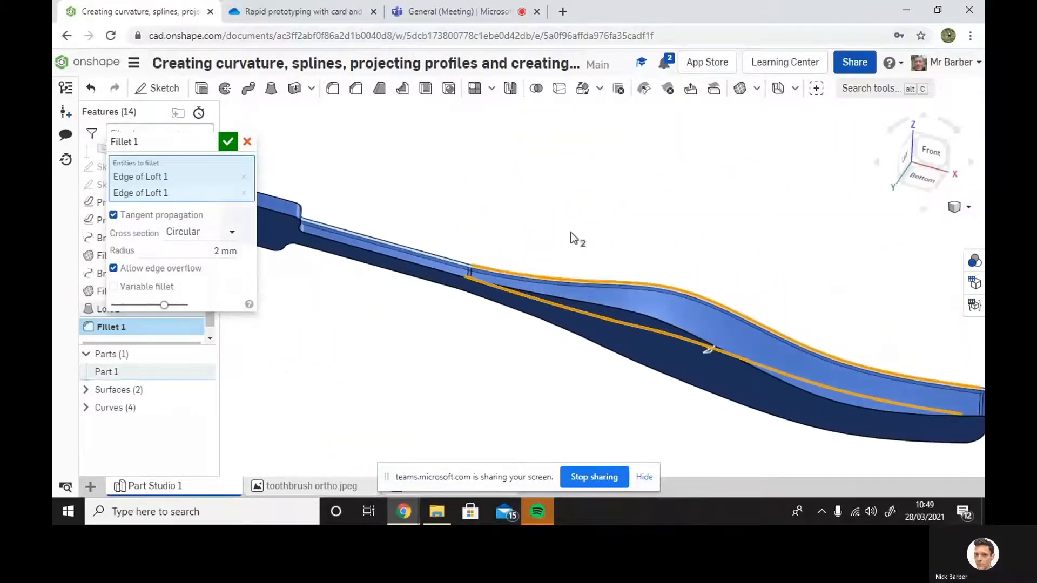
pyautogui.click(659, 320)
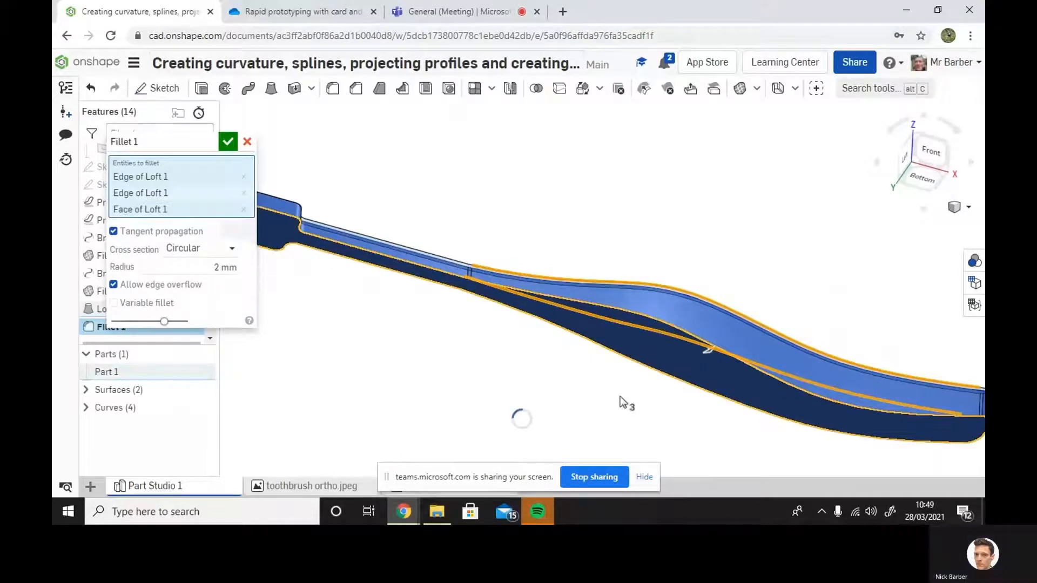
pyautogui.moveTo(597, 398); pyautogui.dragTo(614, 320, button='right')
pyautogui.scroll(-5, 614, 318)
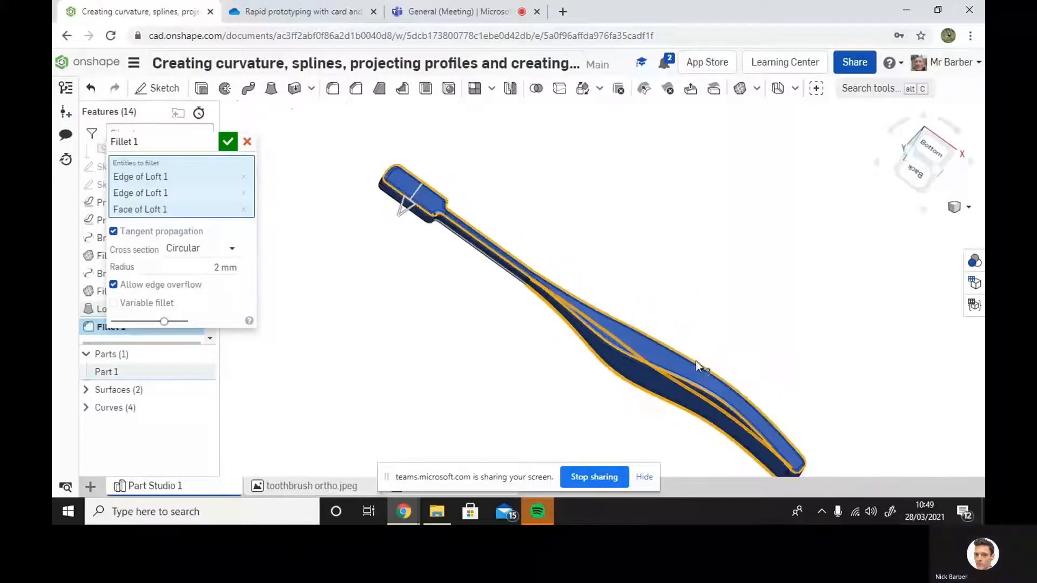
# Add the toothbrush's upper face to the fillet selection at the handle's end.
pyautogui.moveTo(697, 363); pyautogui.dragTo(809, 331, button='right')
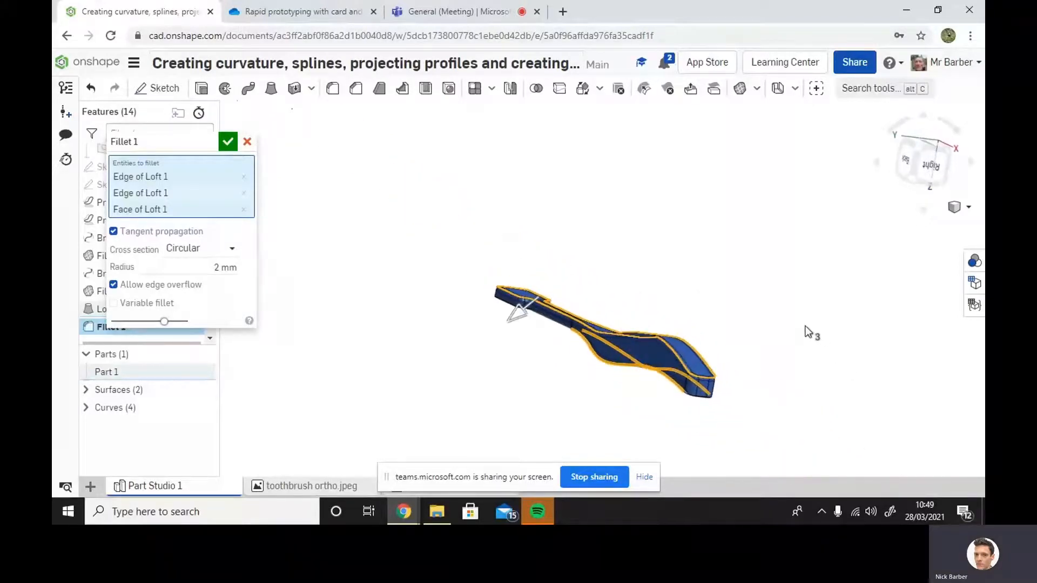
pyautogui.click(936, 166)
pyautogui.moveTo(851, 277); pyautogui.dragTo(846, 289, button='right')
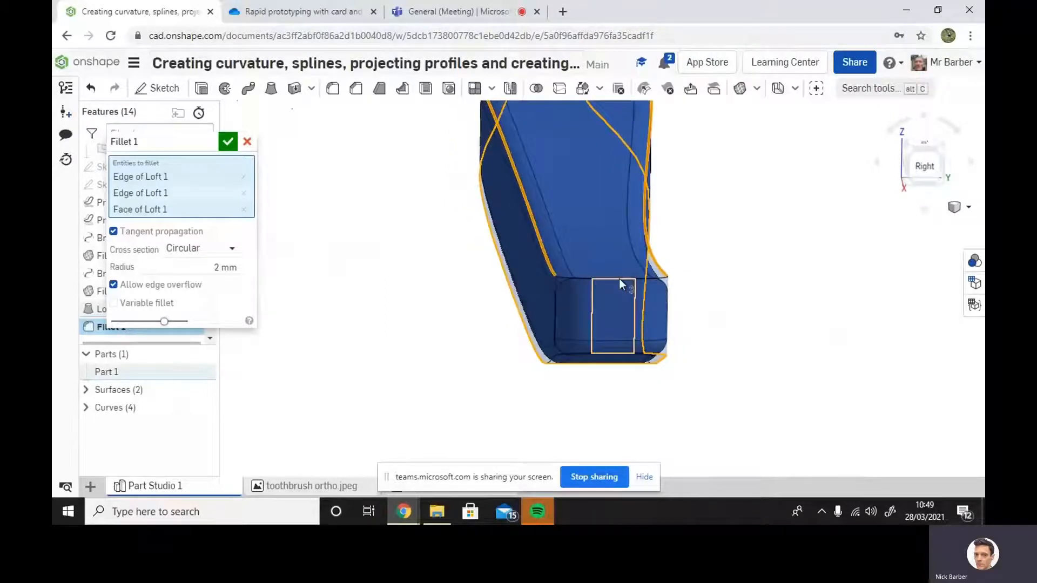
pyautogui.scroll(6, 604, 282)
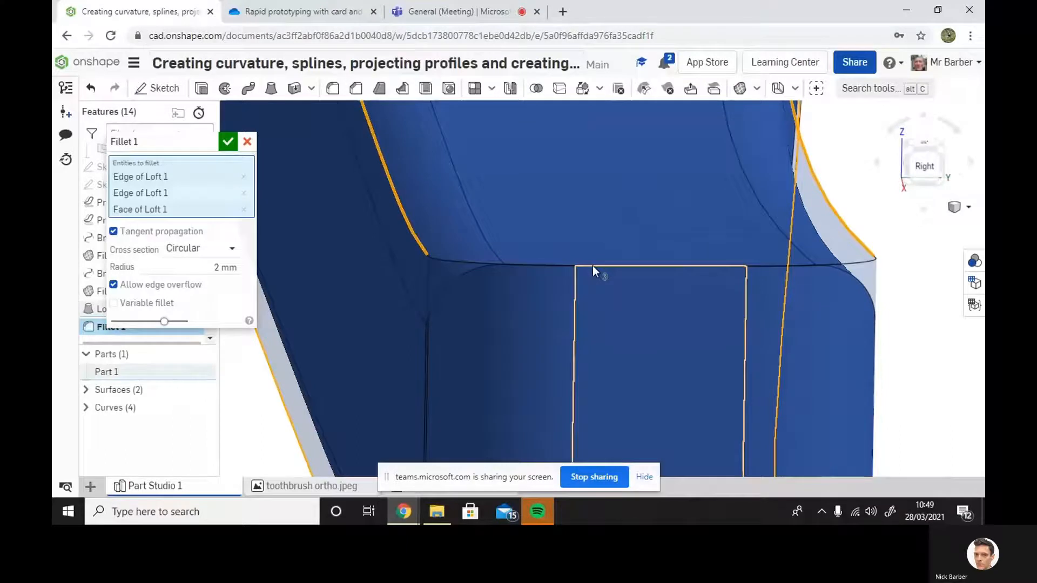
pyautogui.click(675, 264)
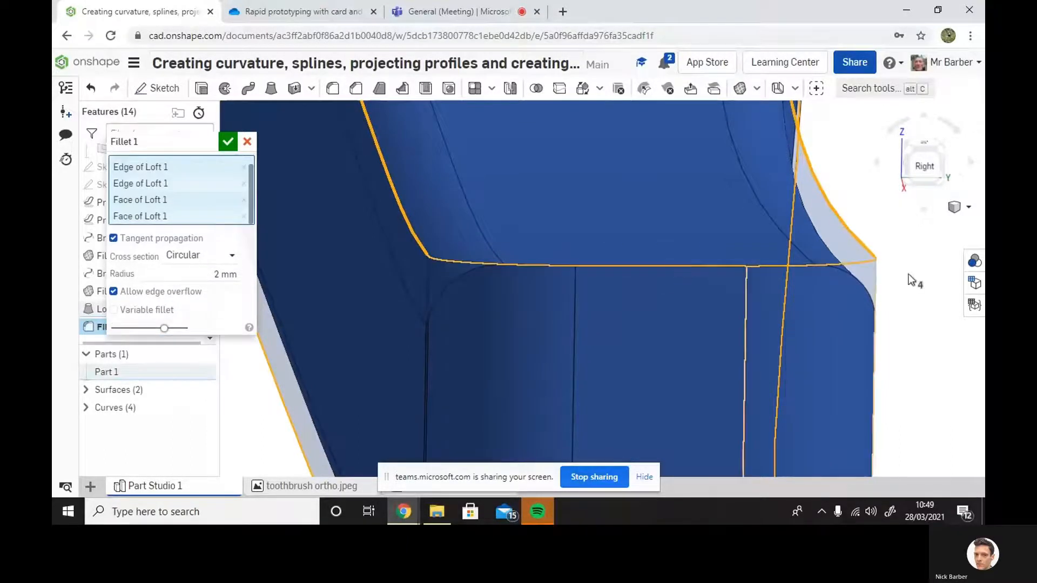
# Check the fillet preview around the handle end, neck and brush head, and apply the fillet.
pyautogui.moveTo(921, 299)
pyautogui.mouseDown(button='right')
pyautogui.moveTo(924, 278)
pyautogui.moveTo(929, 292)
pyautogui.moveTo(917, 296)
pyautogui.mouseUp(button='right')
pyautogui.scroll(-10, 805, 286)
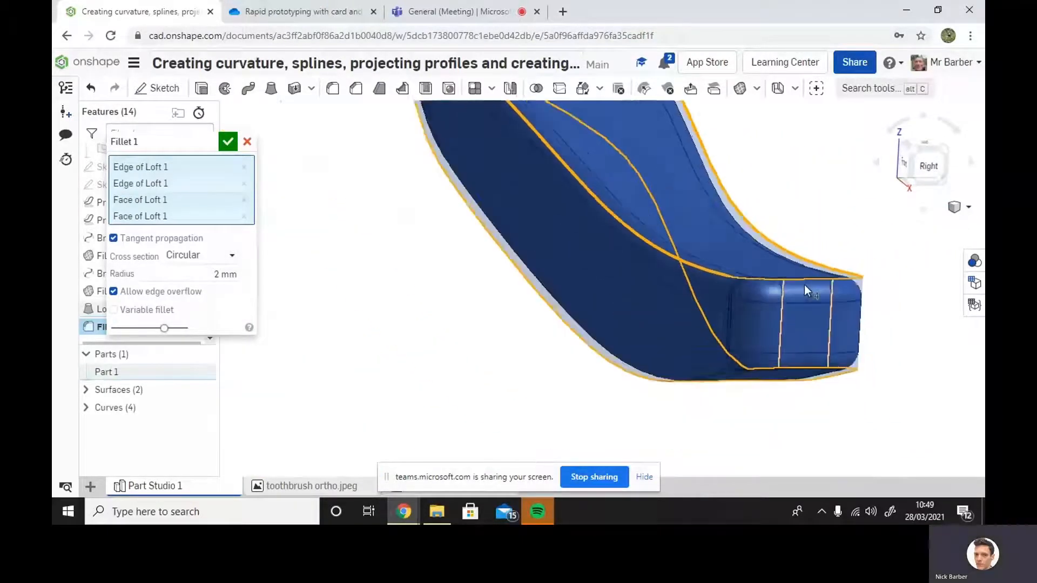
pyautogui.moveTo(574, 305); pyautogui.dragTo(632, 371, button='right')
pyautogui.scroll(5, 584, 347)
pyautogui.scroll(3, 584, 347)
pyautogui.moveTo(491, 302); pyautogui.dragTo(686, 413, button='middle')
pyautogui.moveTo(752, 299); pyautogui.dragTo(797, 378, button='middle')
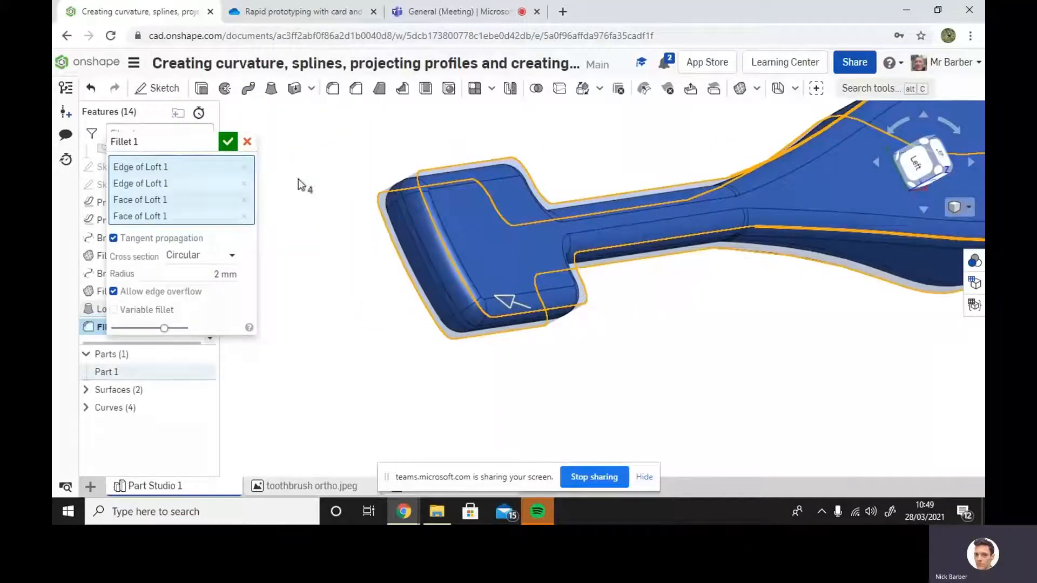
pyautogui.click(227, 142)
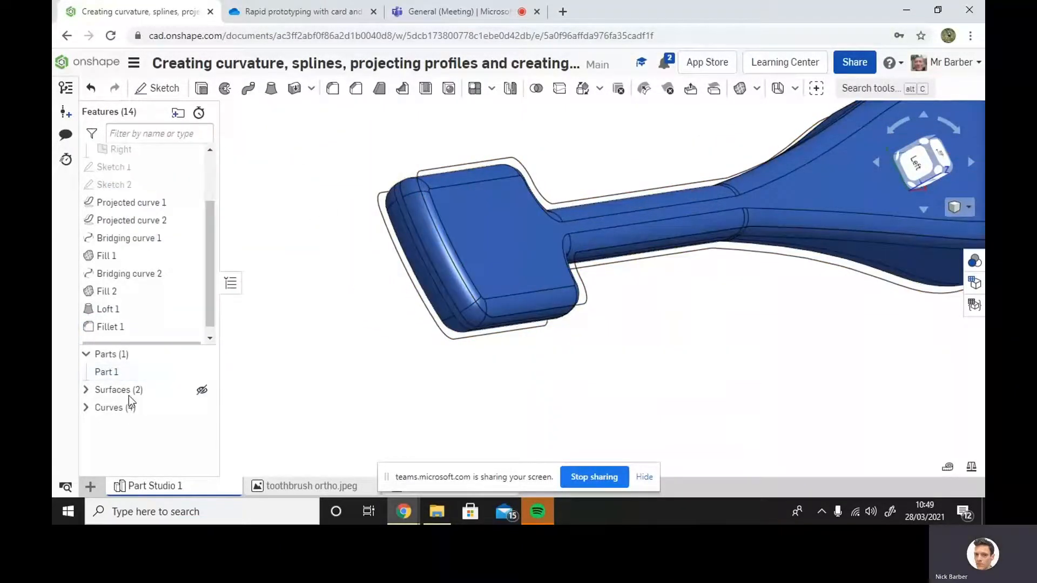
# Hide all curves around the filleted toothbrush body and leave the surfaces hidden.
pyautogui.click(201, 390)
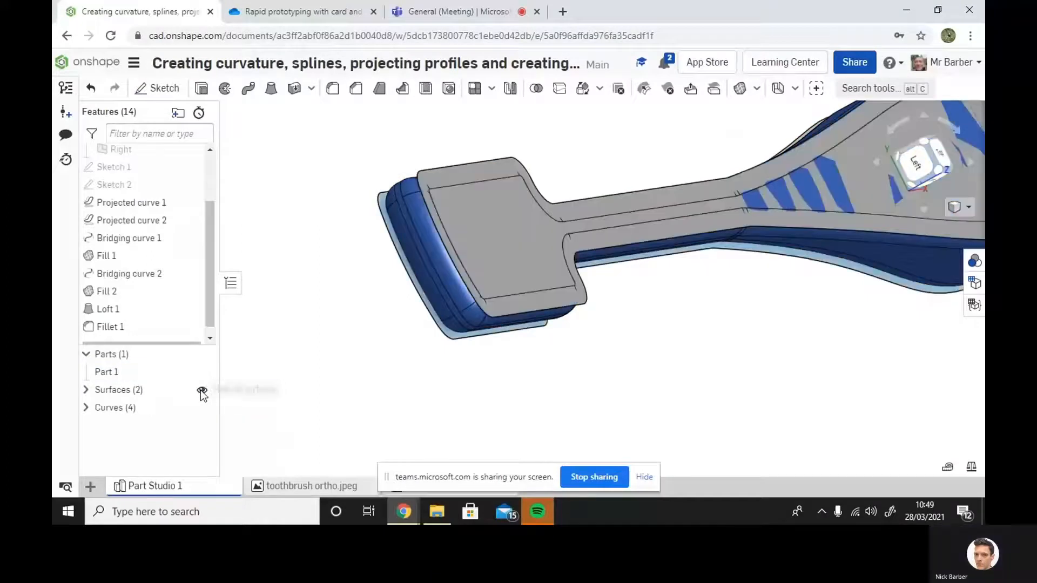
pyautogui.click(202, 390)
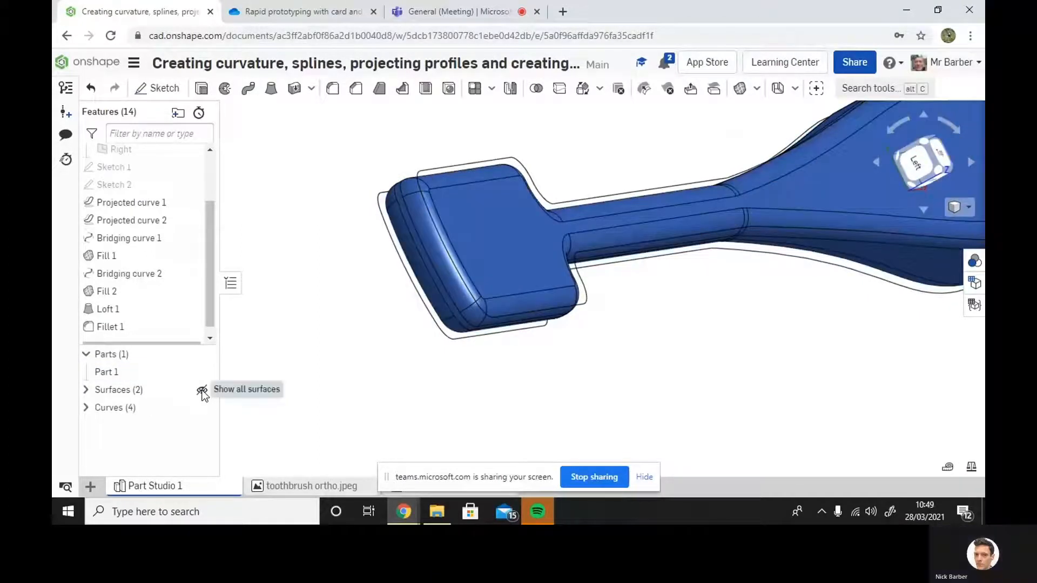
pyautogui.click(202, 408)
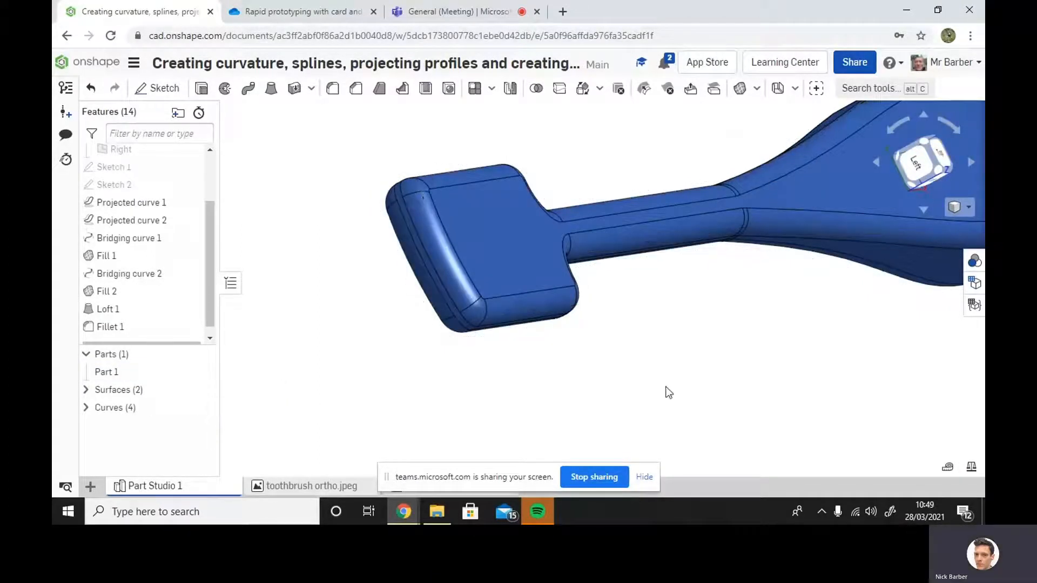
# Examine the toothbrush's upper face and its side profile from the front, from the head to the handle.
pyautogui.moveTo(669, 393); pyautogui.dragTo(666, 359, button='right')
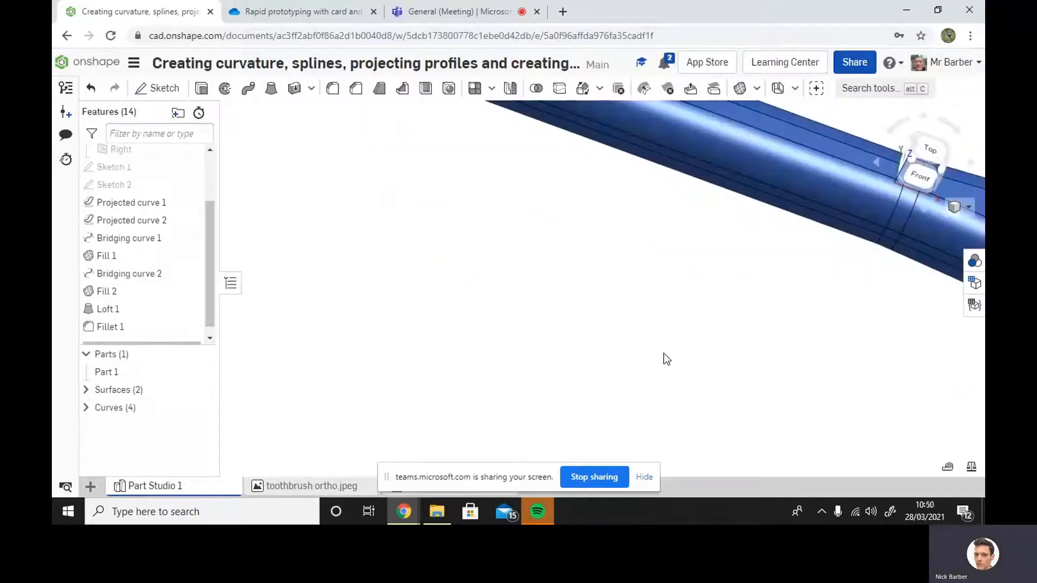
pyautogui.scroll(-10, 668, 351)
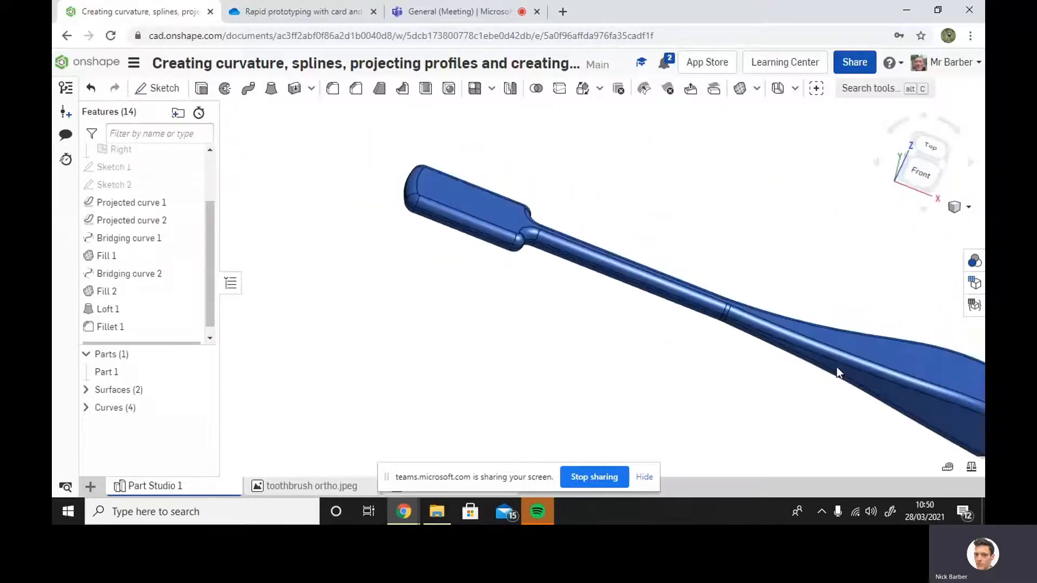
pyautogui.moveTo(912, 308); pyautogui.dragTo(767, 250, button='middle')
pyautogui.scroll(-4, 766, 250)
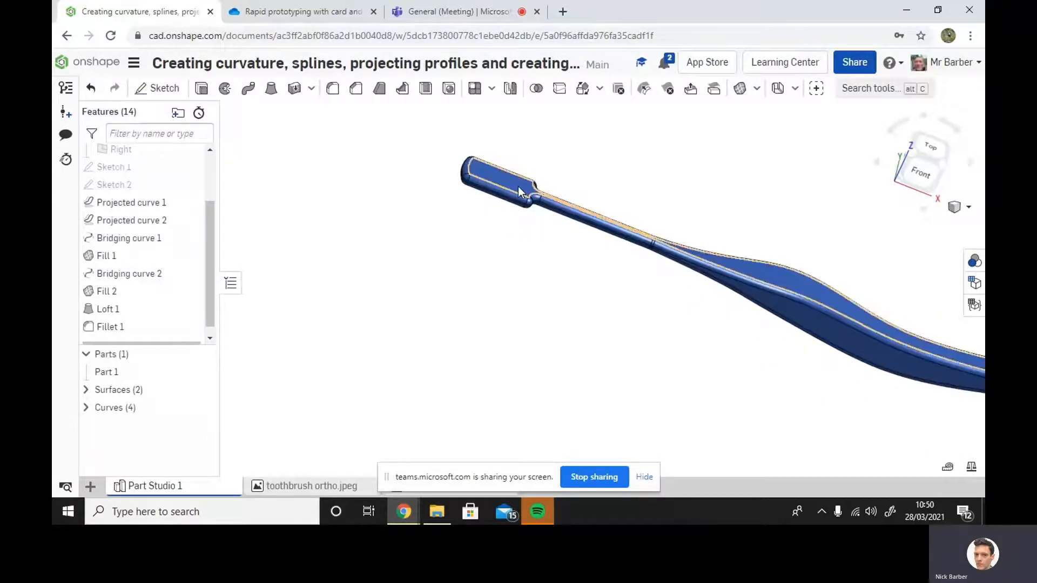
pyautogui.click(493, 173)
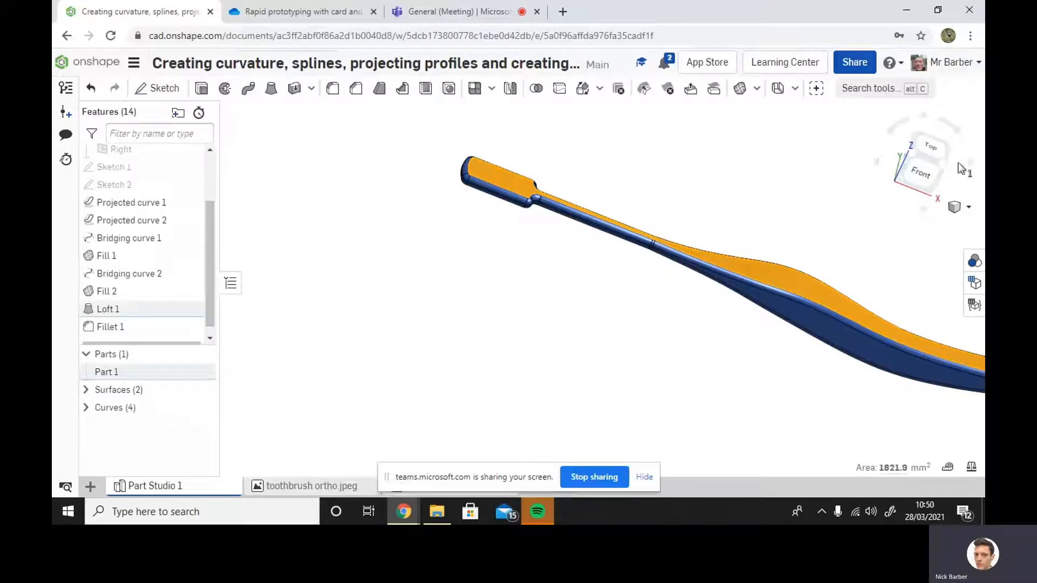
pyautogui.click(923, 173)
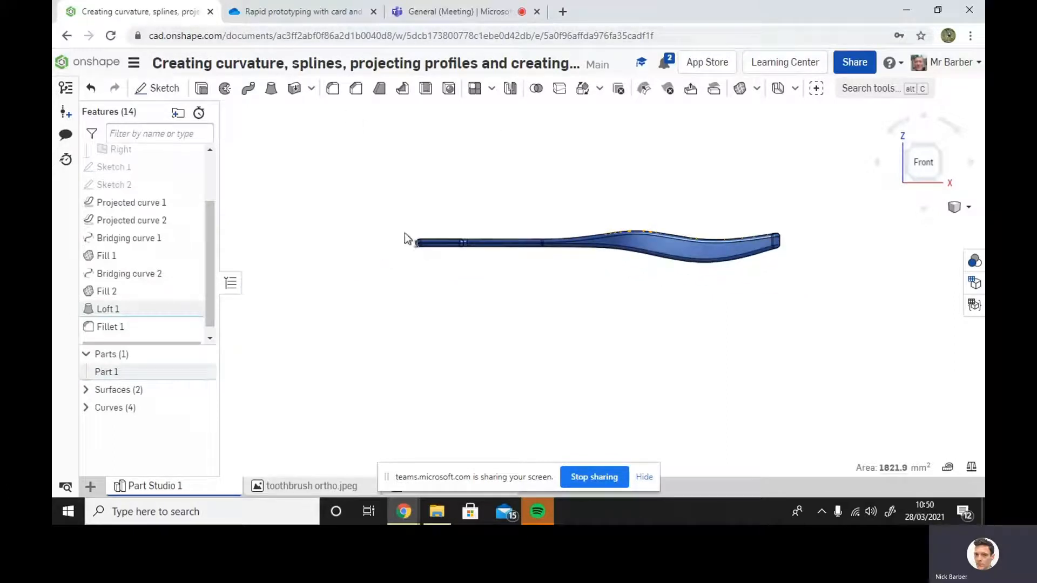
pyautogui.moveTo(831, 282); pyautogui.dragTo(796, 332, button='right')
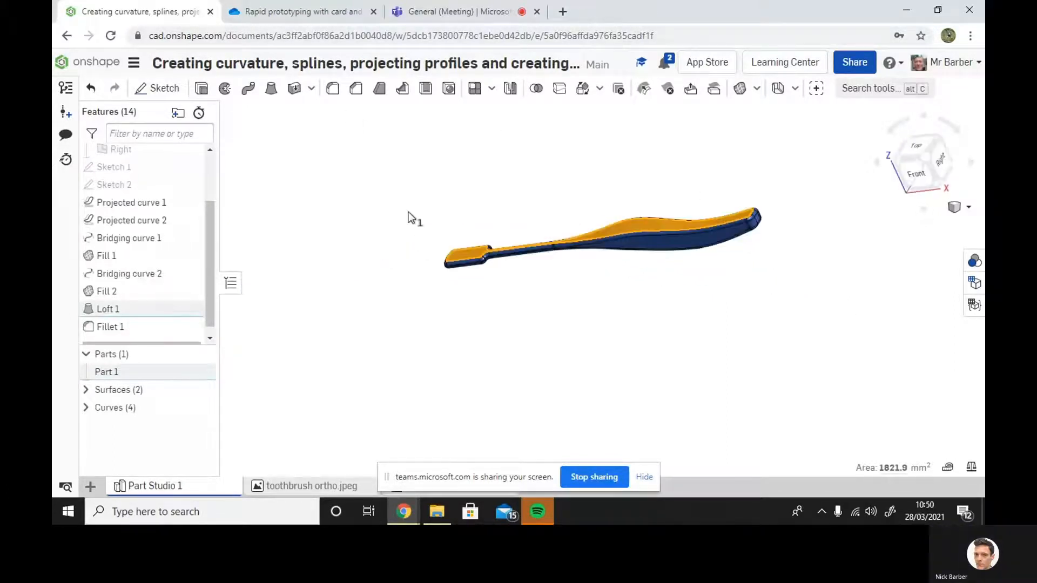
# Start a new Offset plane based on the Front plane, with an offset distance of 25 mm.
pyautogui.click(757, 90)
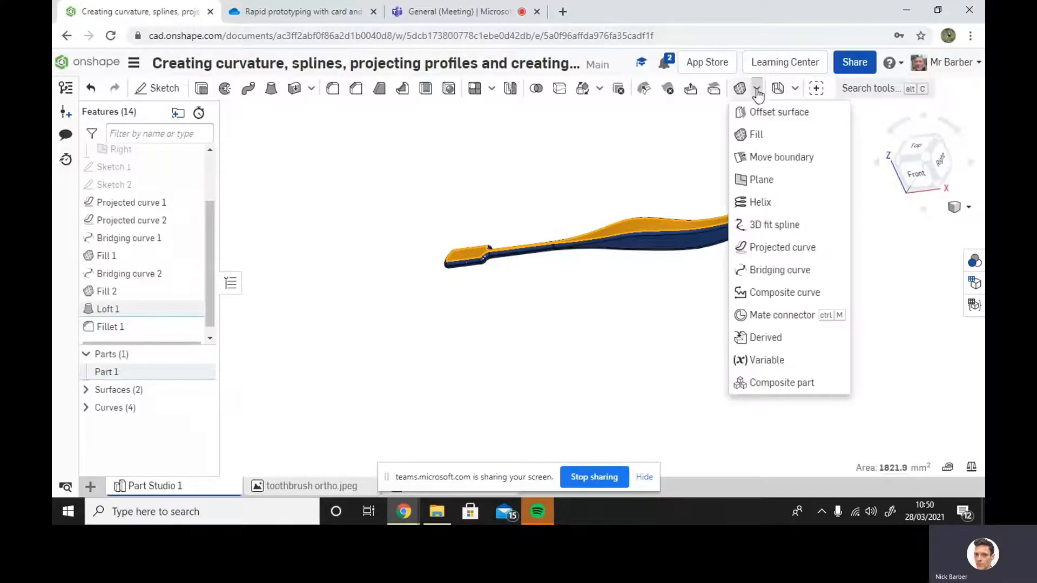
pyautogui.click(761, 180)
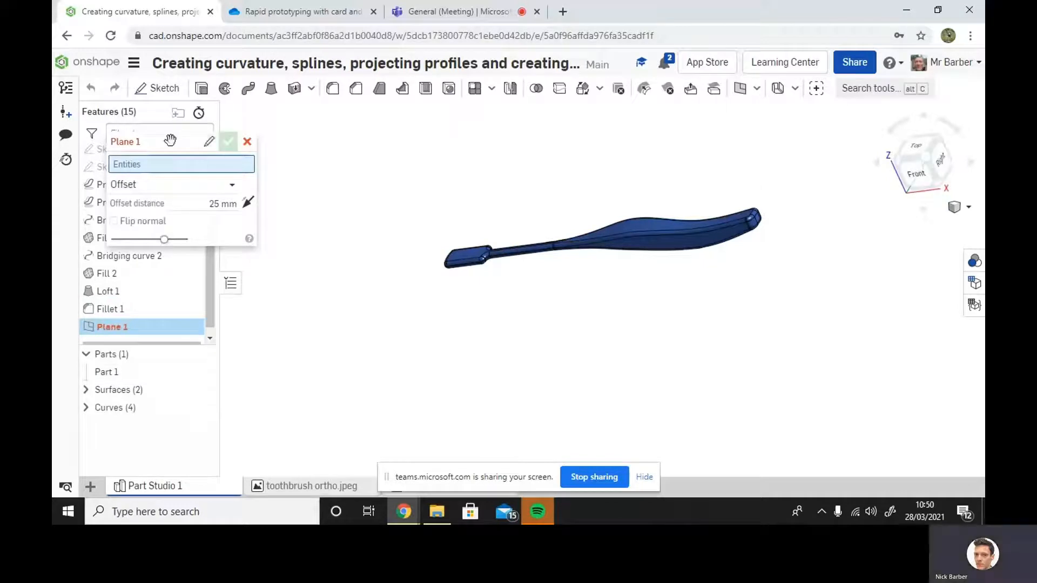
pyautogui.moveTo(195, 142); pyautogui.dragTo(424, 224)
pyautogui.scroll(3, 162, 211)
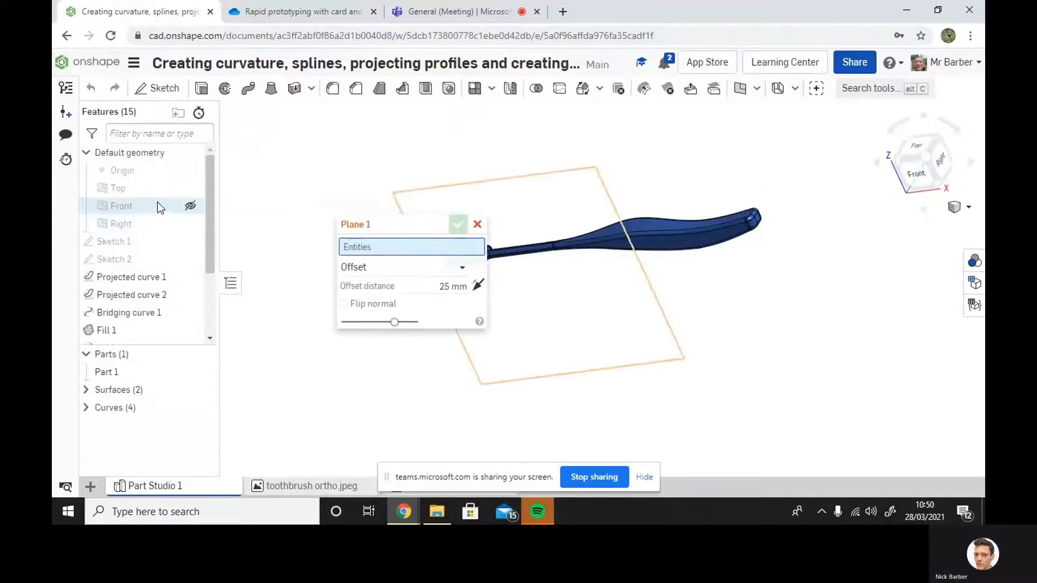
pyautogui.click(190, 207)
pyautogui.moveTo(813, 360); pyautogui.dragTo(852, 291, button='right')
pyautogui.click(910, 165)
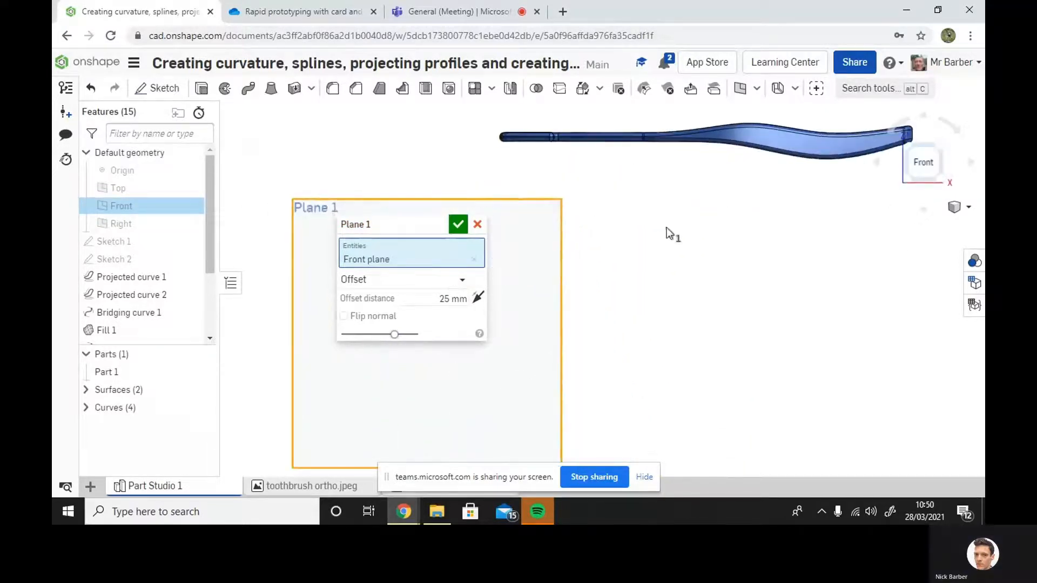
# Show the default Top plane and discard the unfinished offset plane based on the Front plane.
pyautogui.moveTo(879, 230); pyautogui.dragTo(891, 208, button='right')
pyautogui.click(190, 188)
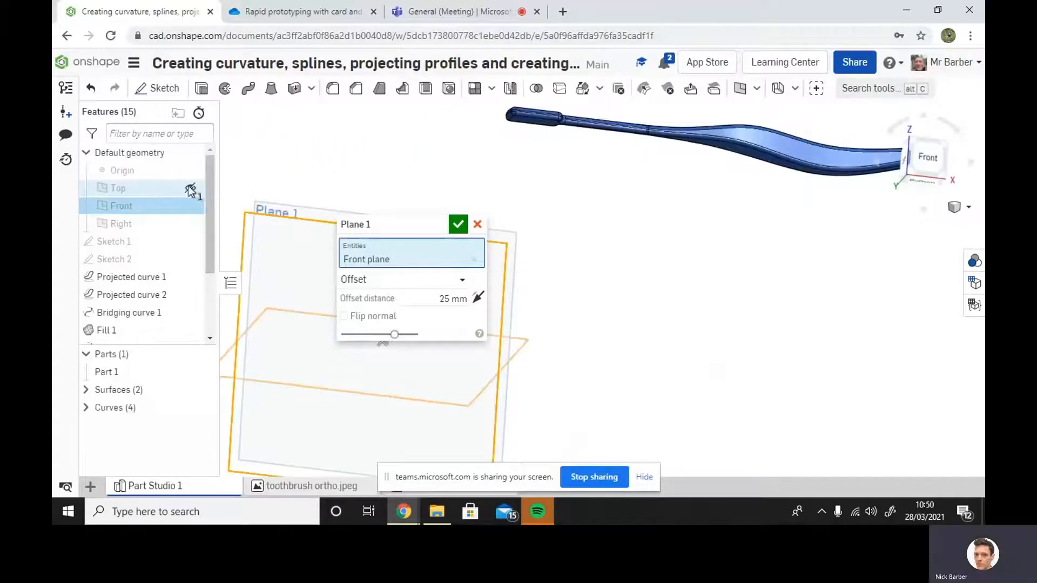
pyautogui.click(929, 162)
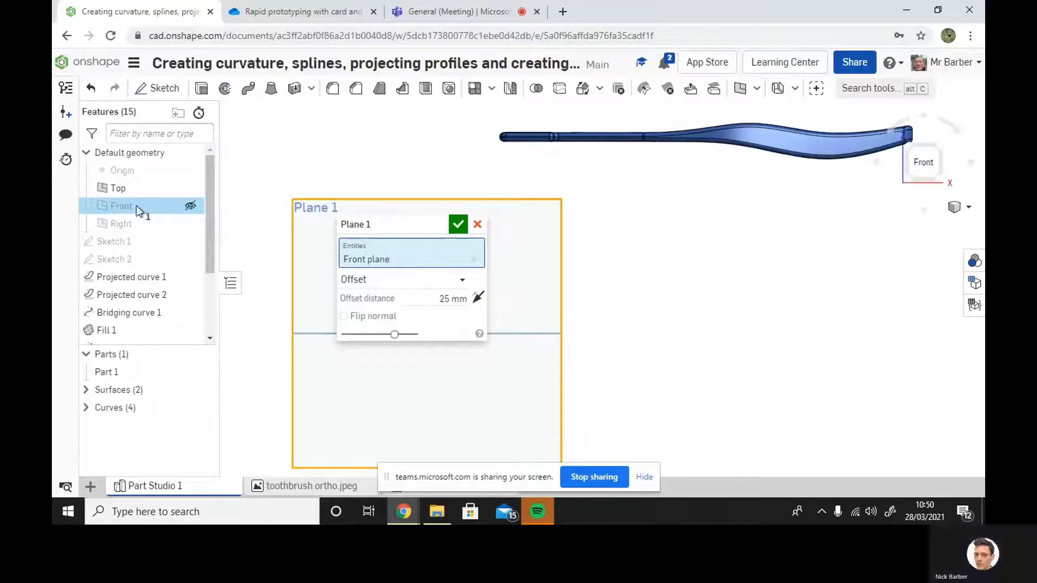
pyautogui.click(478, 224)
# Show the default Front and Right planes alongside the Top plane.
pyautogui.scroll(3, 185, 216)
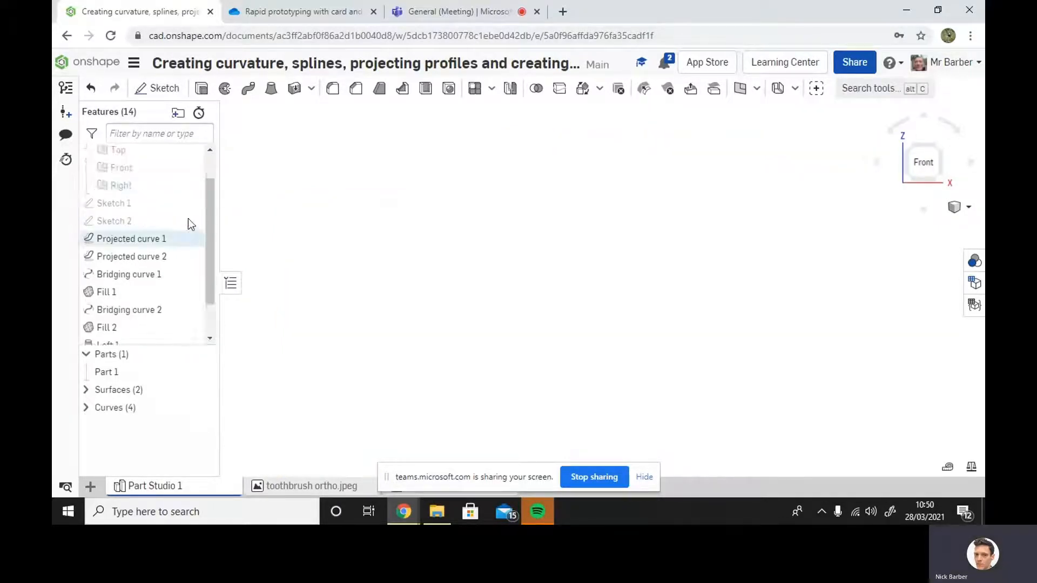
pyautogui.click(189, 188)
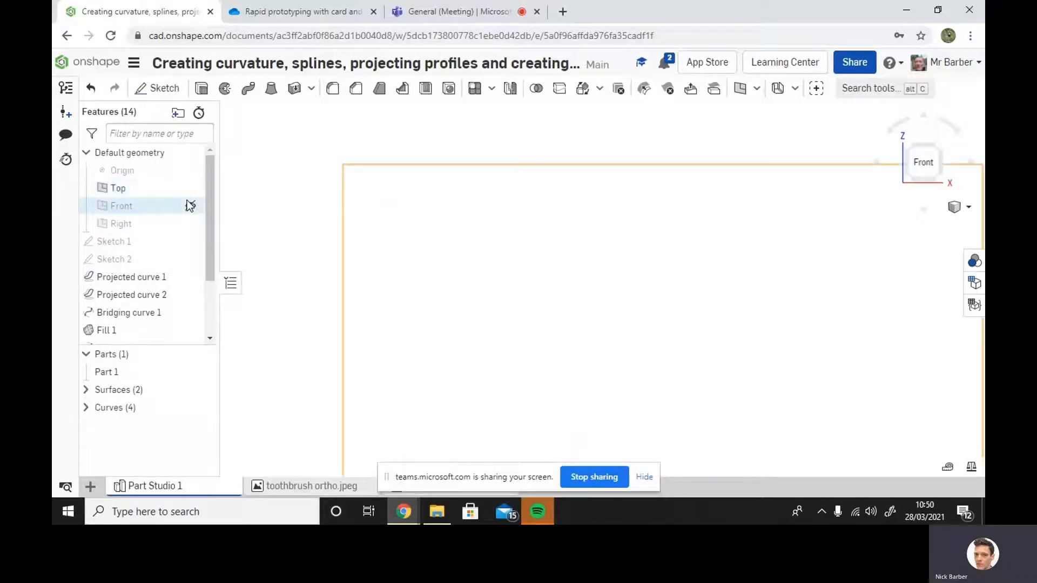
pyautogui.click(190, 224)
pyautogui.scroll(-5, 391, 164)
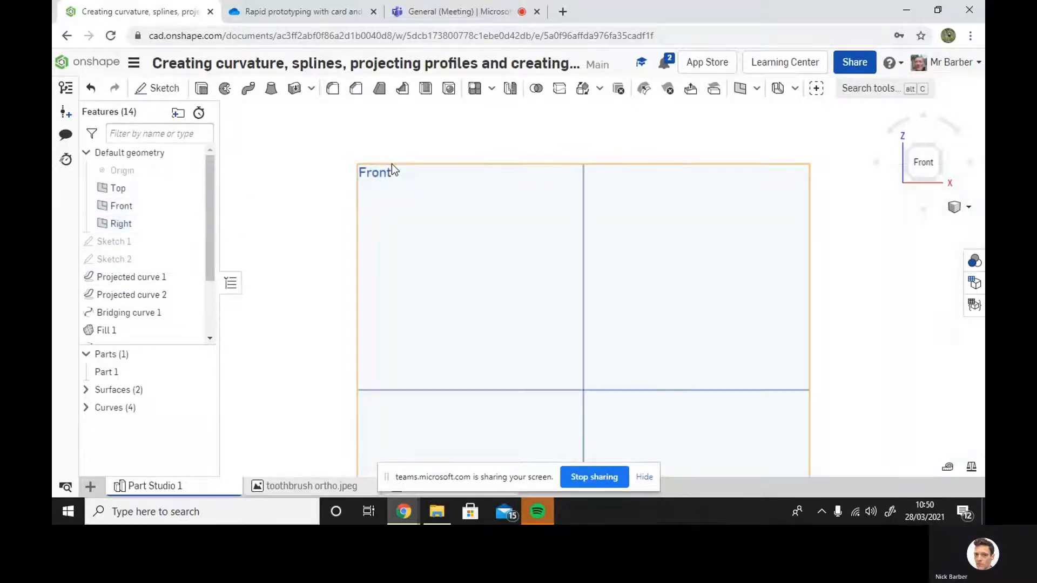
pyautogui.scroll(-1, 398, 169)
pyautogui.moveTo(738, 240)
pyautogui.mouseDown(button='right')
pyautogui.moveTo(735, 255)
pyautogui.moveTo(725, 251)
pyautogui.mouseUp(button='right')
pyautogui.click(538, 202)
pyautogui.click(747, 229)
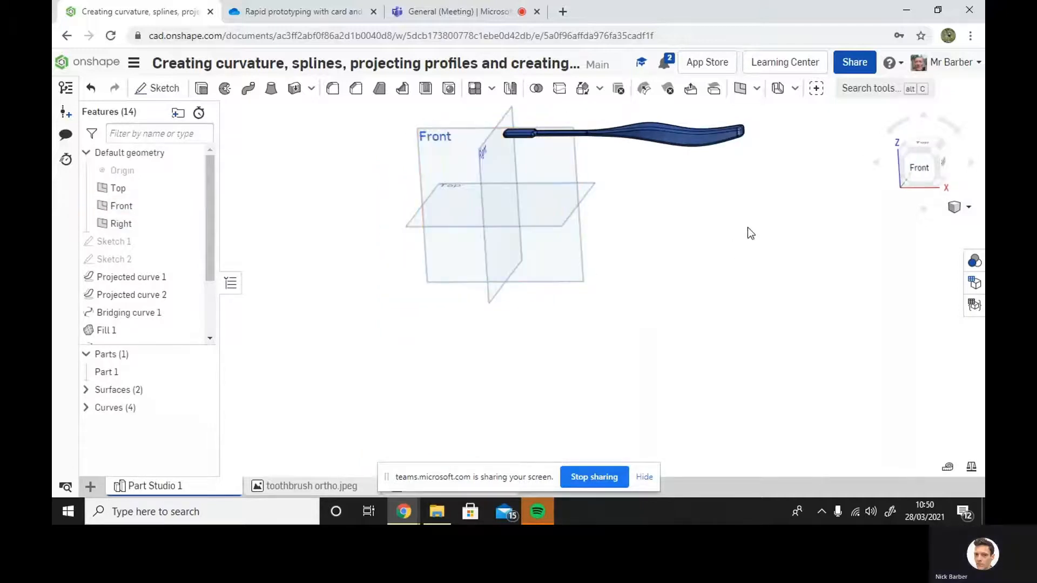
# Create an Offset plane 112 mm above the Top plane, level with the upper side of the toothbrush head.
pyautogui.click(590, 187)
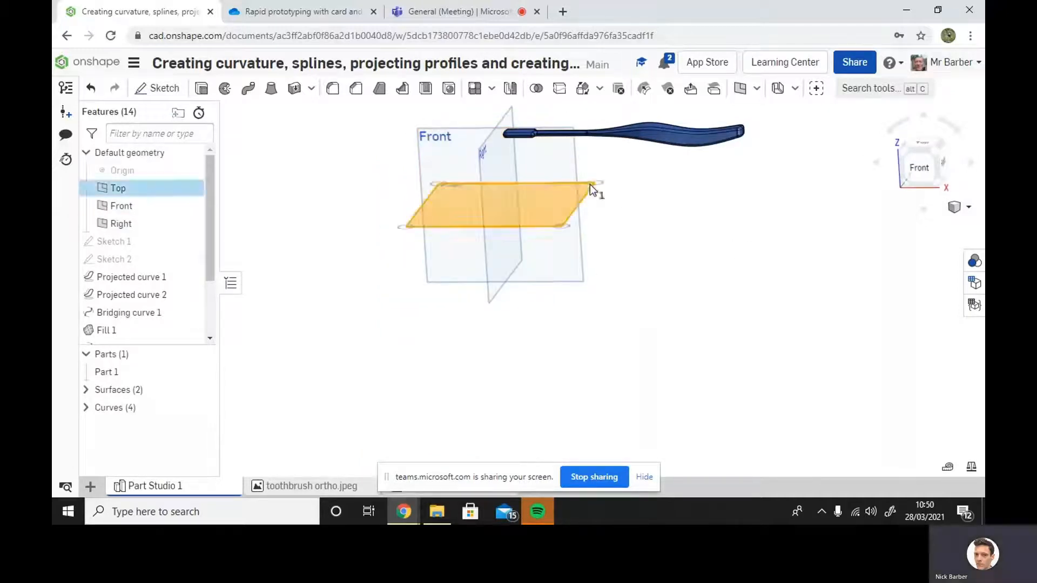
pyautogui.click(757, 89)
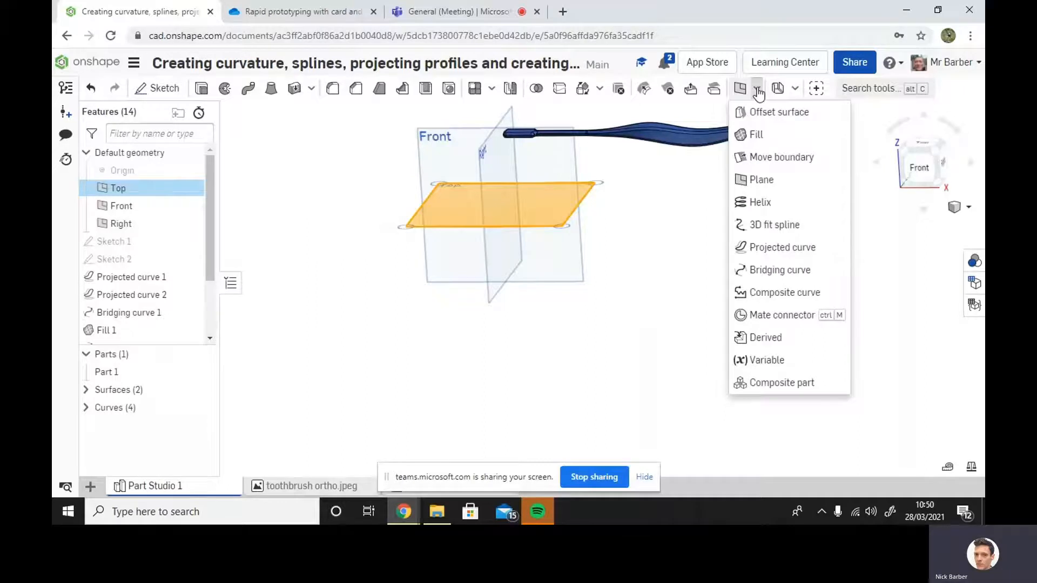
pyautogui.click(761, 180)
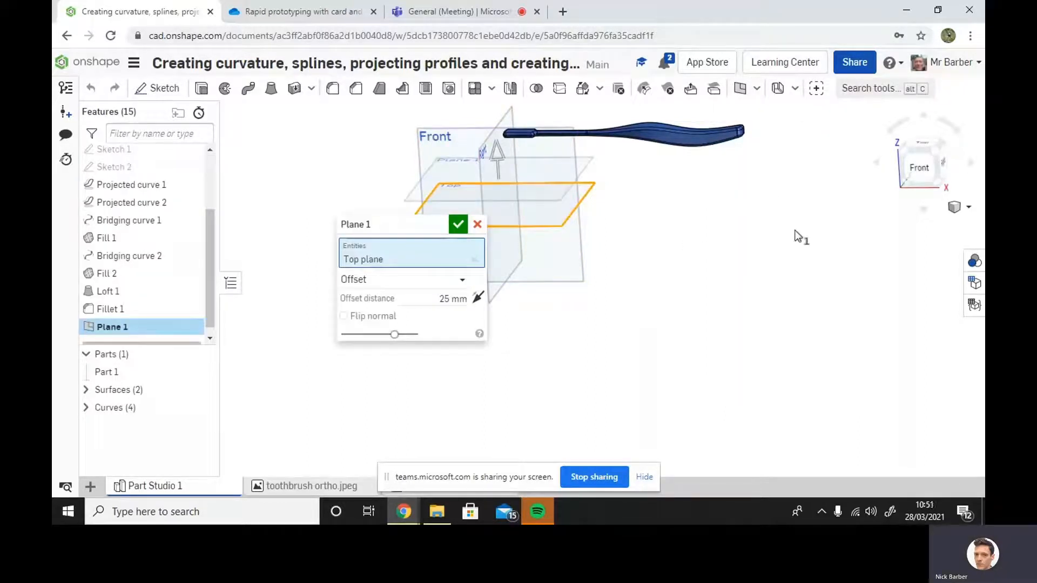
pyautogui.click(921, 167)
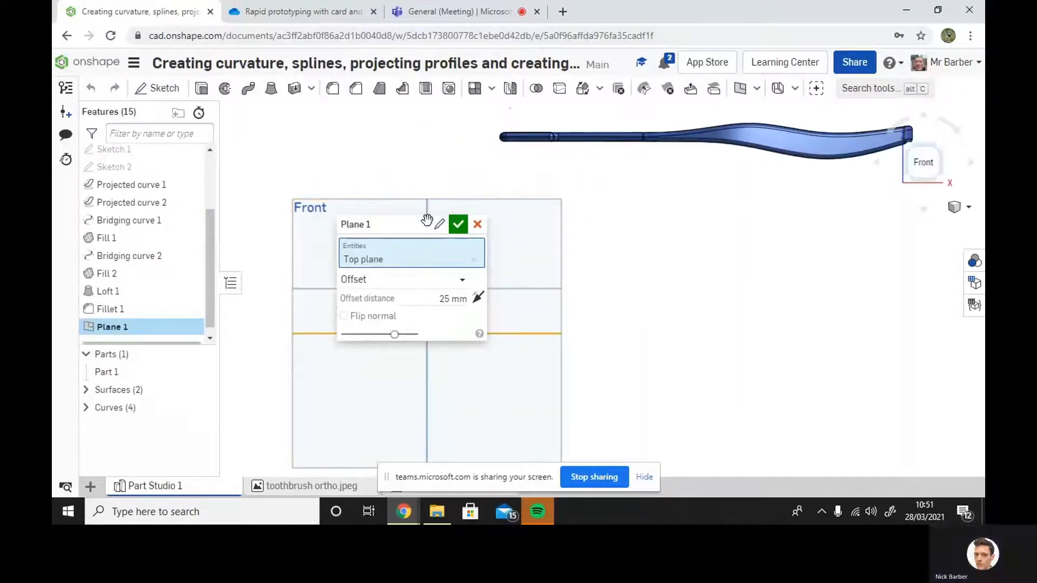
pyautogui.moveTo(427, 221); pyautogui.dragTo(690, 261)
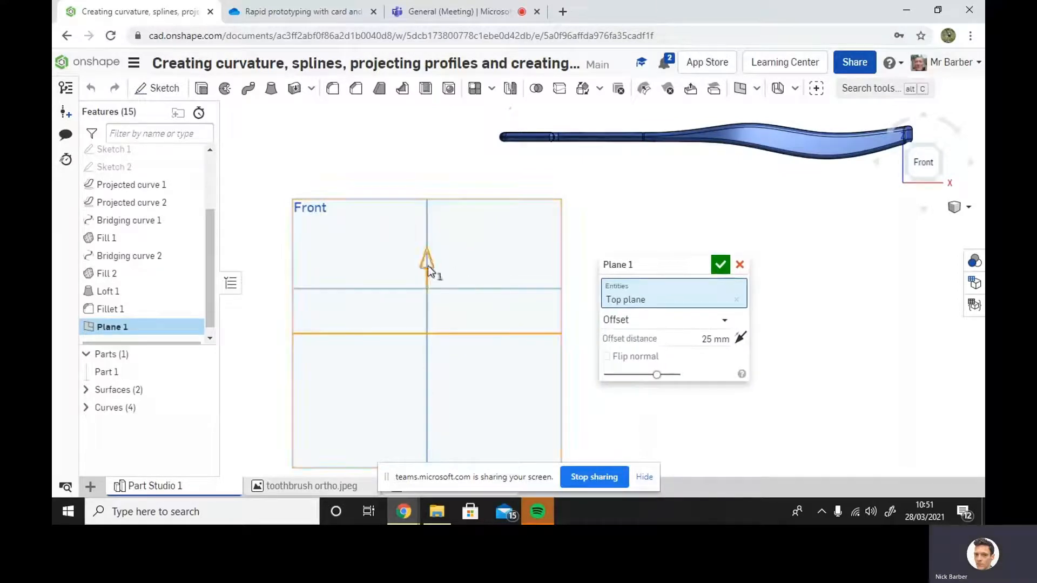
pyautogui.moveTo(427, 259); pyautogui.dragTo(454, 109)
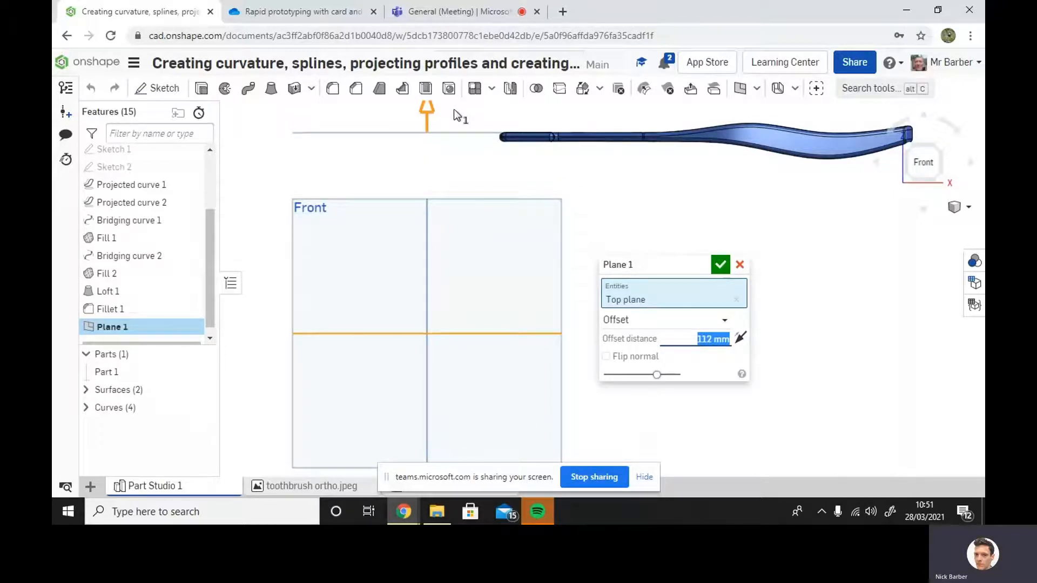
pyautogui.click(719, 264)
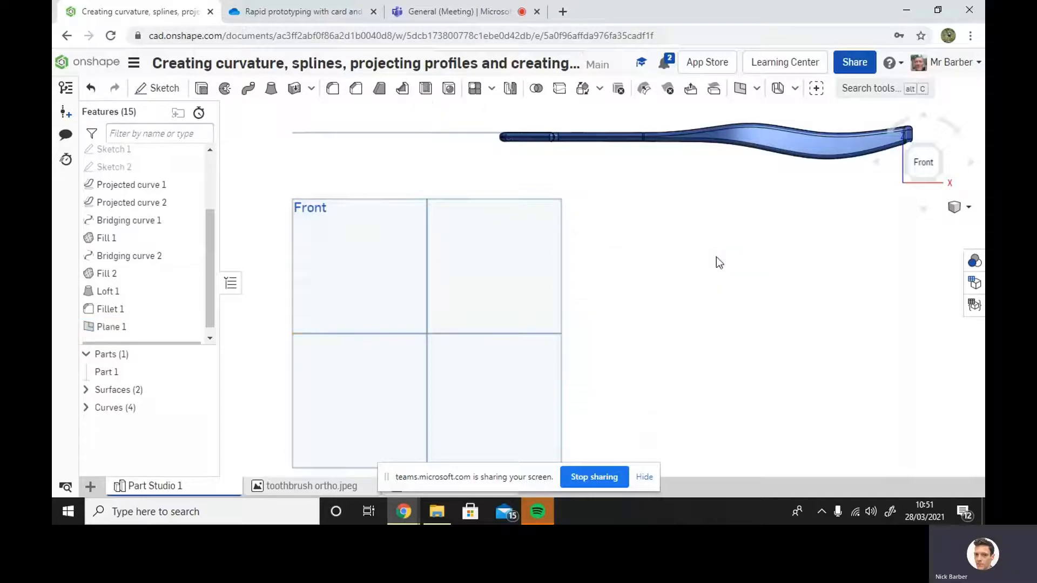
# Sketch a corner rectangle about 23.5 by 10.7 mm on the new offset plane, inside the brush head outline.
pyautogui.moveTo(850, 217); pyautogui.dragTo(847, 224, button='right')
pyautogui.scroll(2, 791, 230)
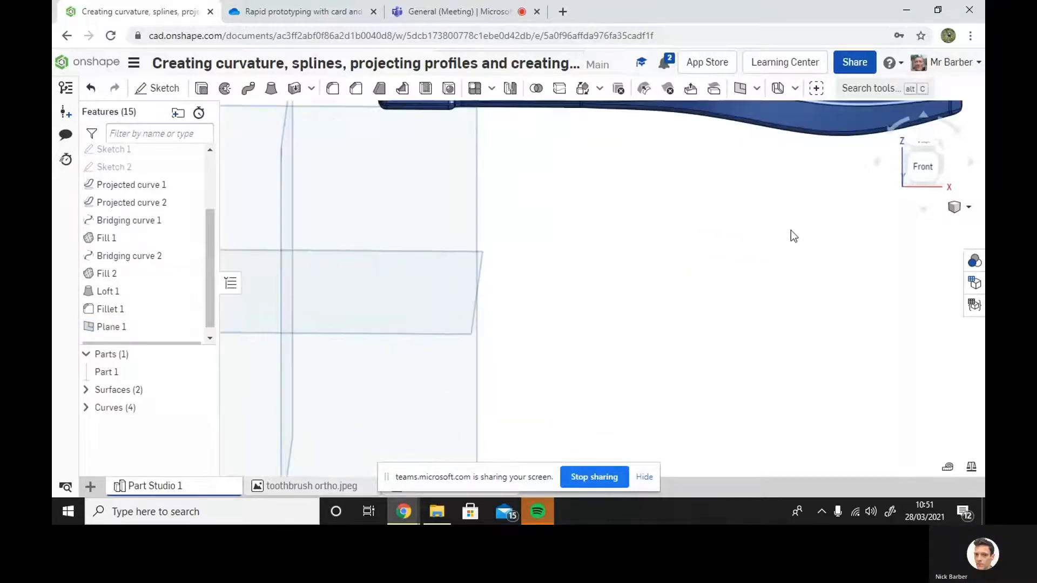
pyautogui.scroll(-6, 790, 230)
pyautogui.click(612, 152)
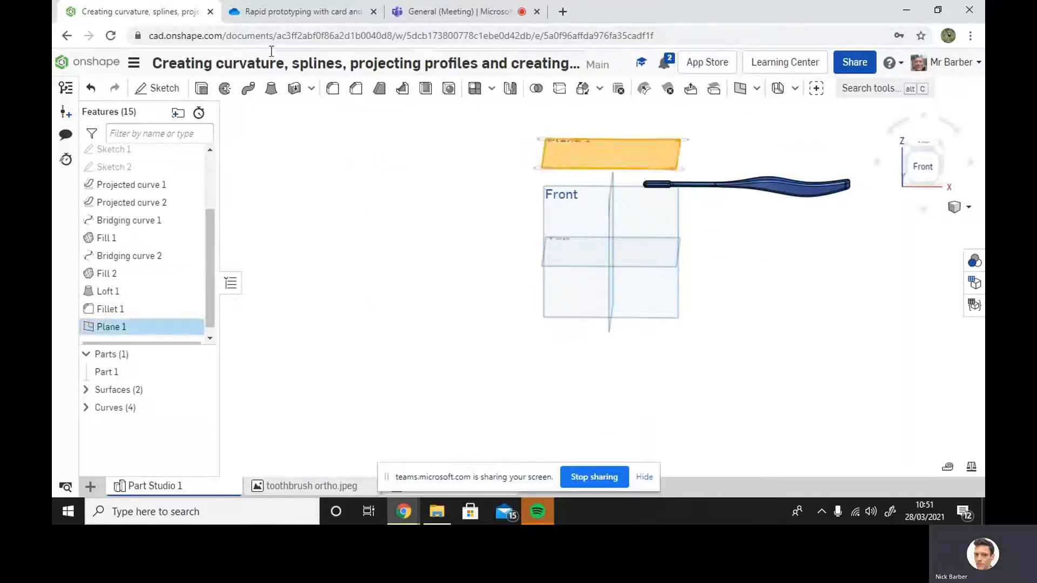
pyautogui.click(156, 89)
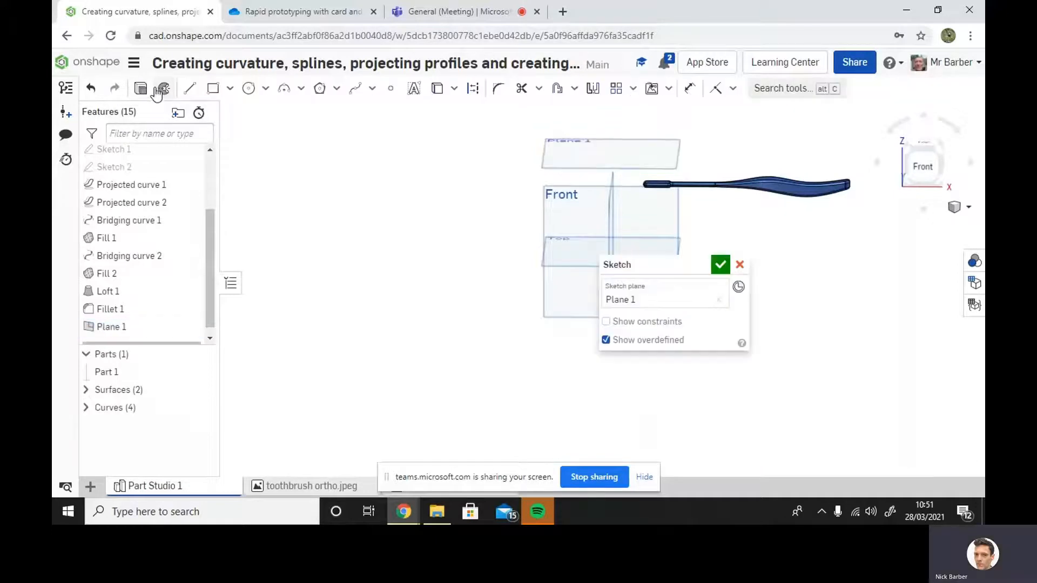
pyautogui.moveTo(844, 213); pyautogui.dragTo(854, 237, button='right')
pyautogui.click(924, 141)
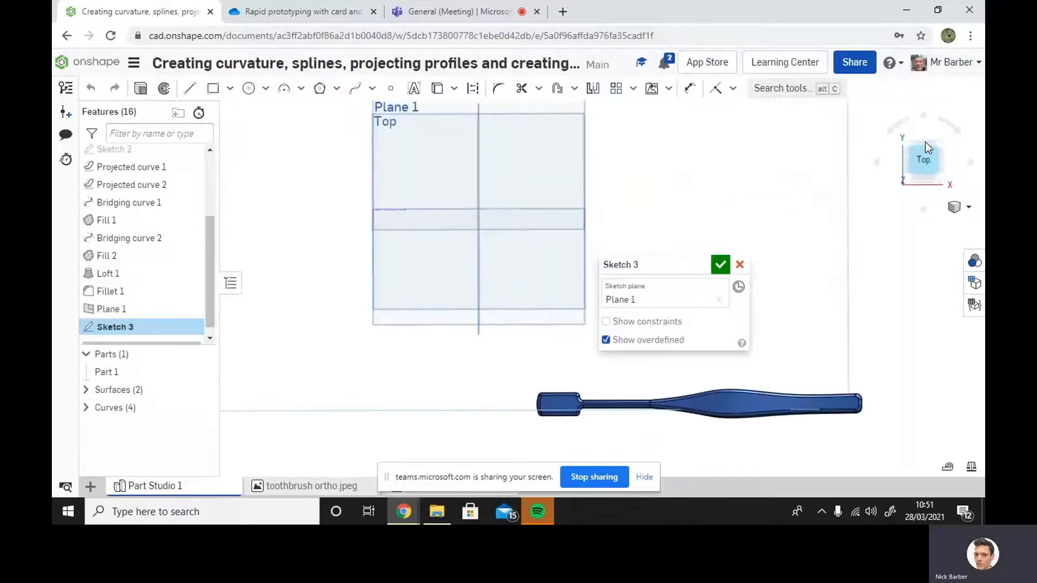
pyautogui.click(212, 88)
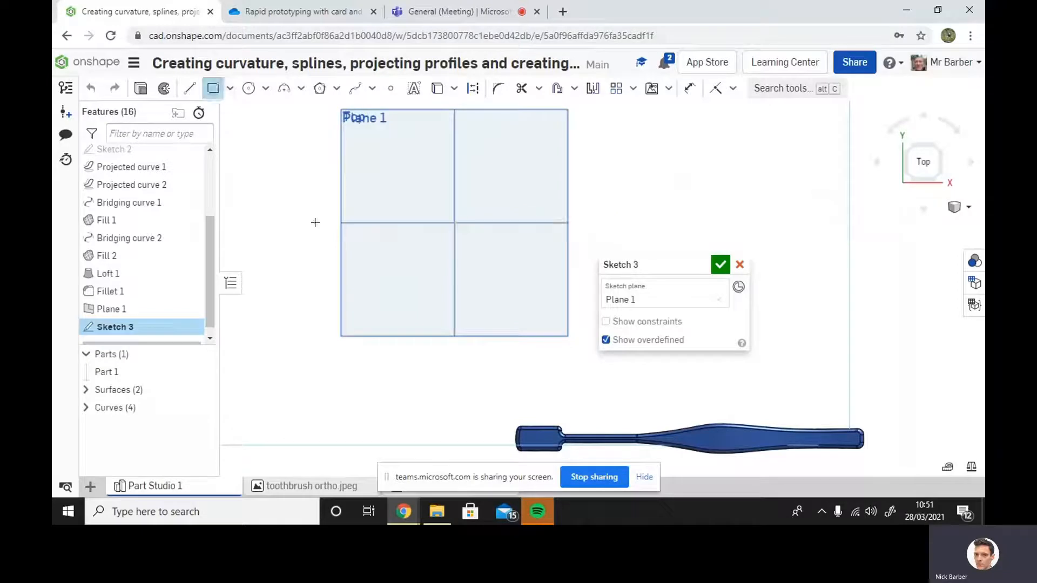
pyautogui.scroll(5, 521, 434)
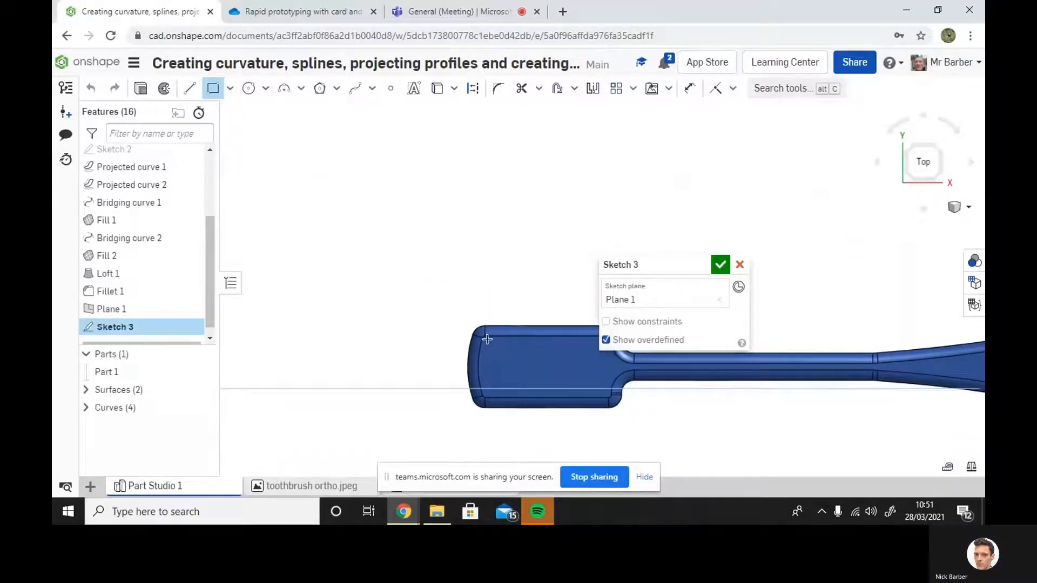
pyautogui.click(488, 340)
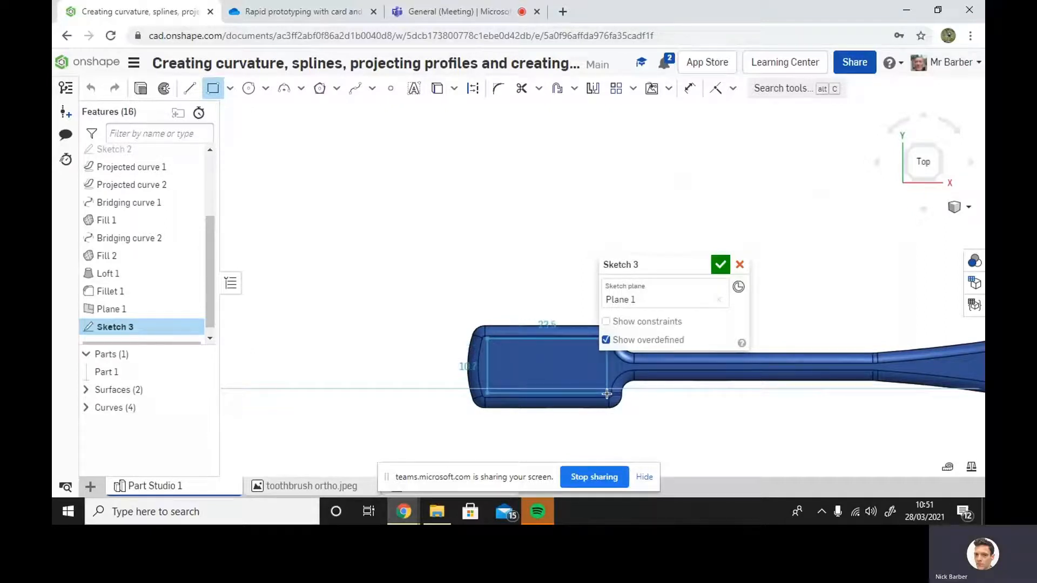
pyautogui.click(607, 394)
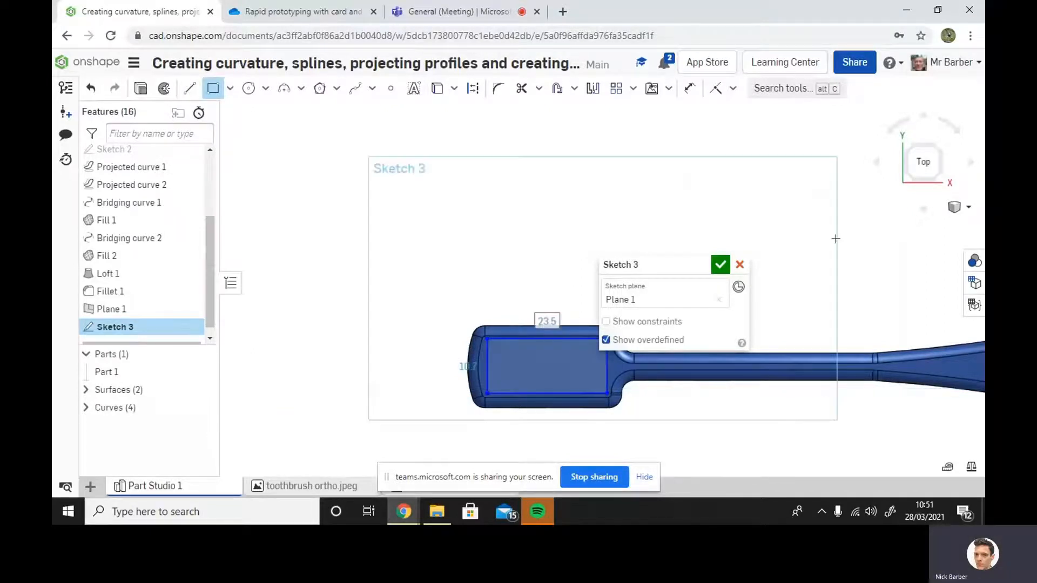
# Extrude the brush head rectangle upward as a new solid part with a blind depth of 12 mm.
pyautogui.moveTo(899, 311); pyautogui.dragTo(891, 264, button='right')
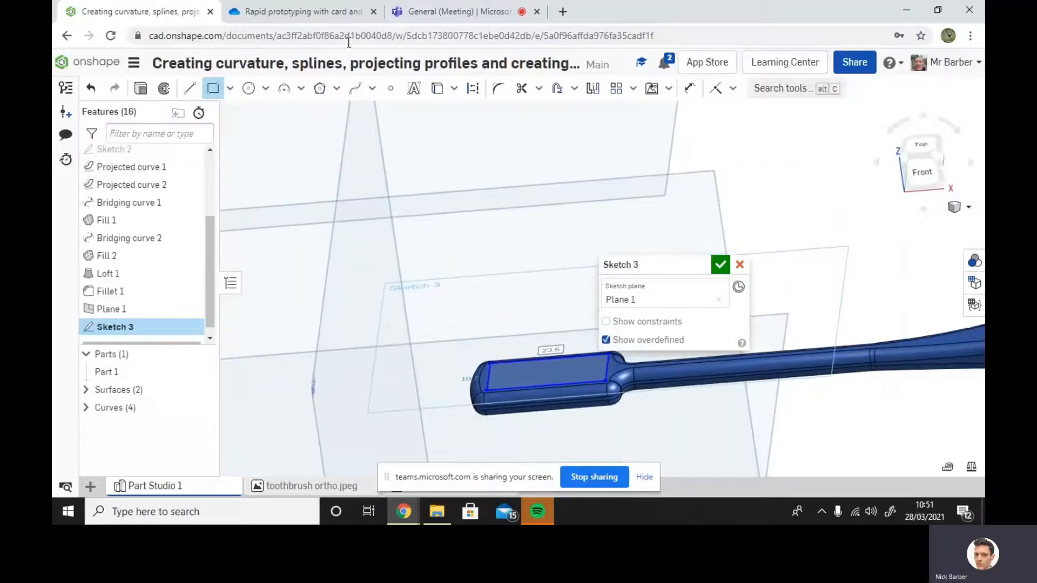
pyautogui.click(140, 89)
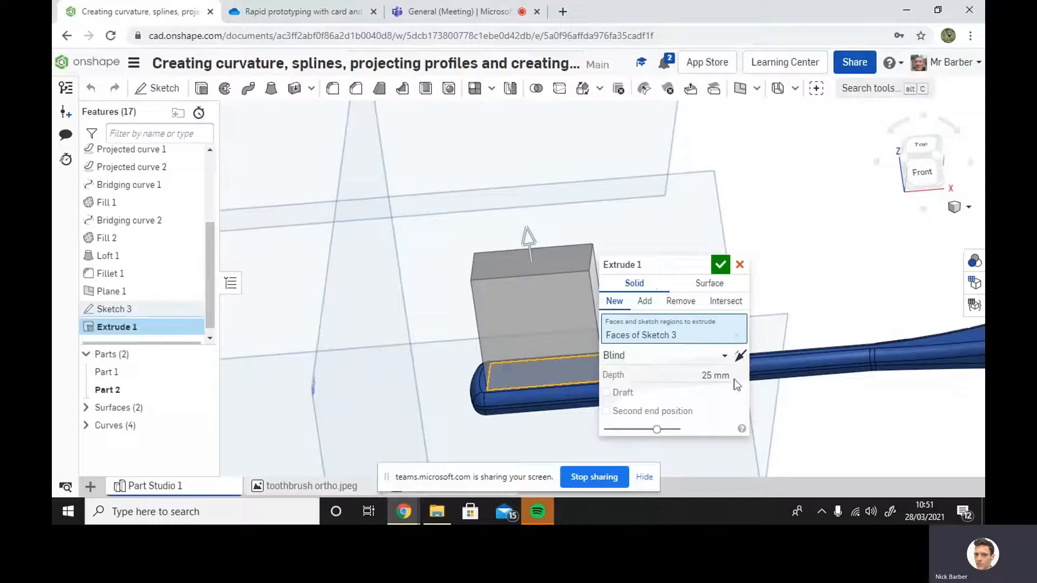
pyautogui.click(714, 376)
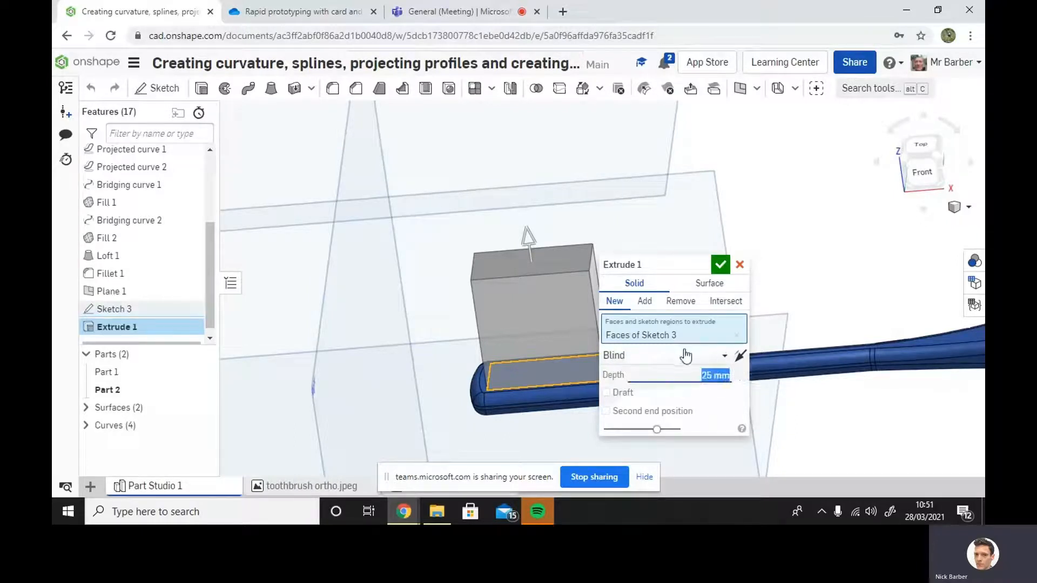
pyautogui.write('12')
pyautogui.press('Return')
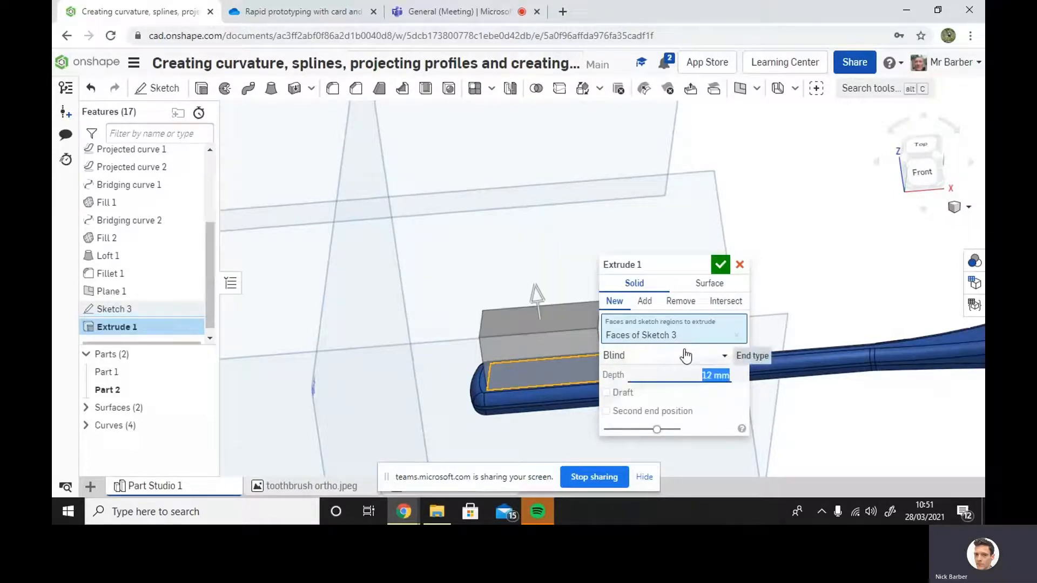
pyautogui.click(720, 264)
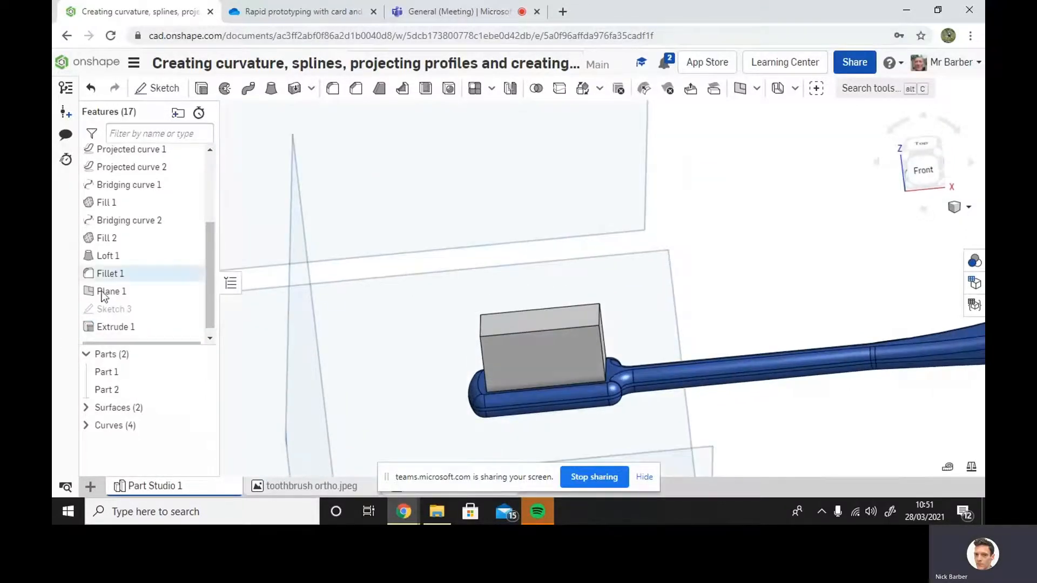
# Edit the bristle block's extrusion and set its depth to 10 mm.
pyautogui.rightClick(119, 331)
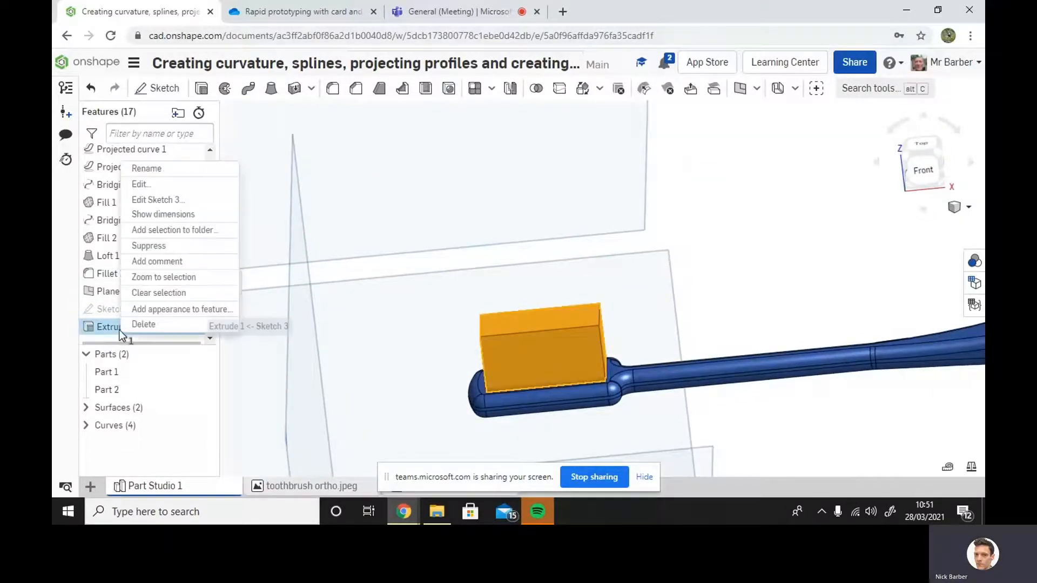
pyautogui.click(152, 190)
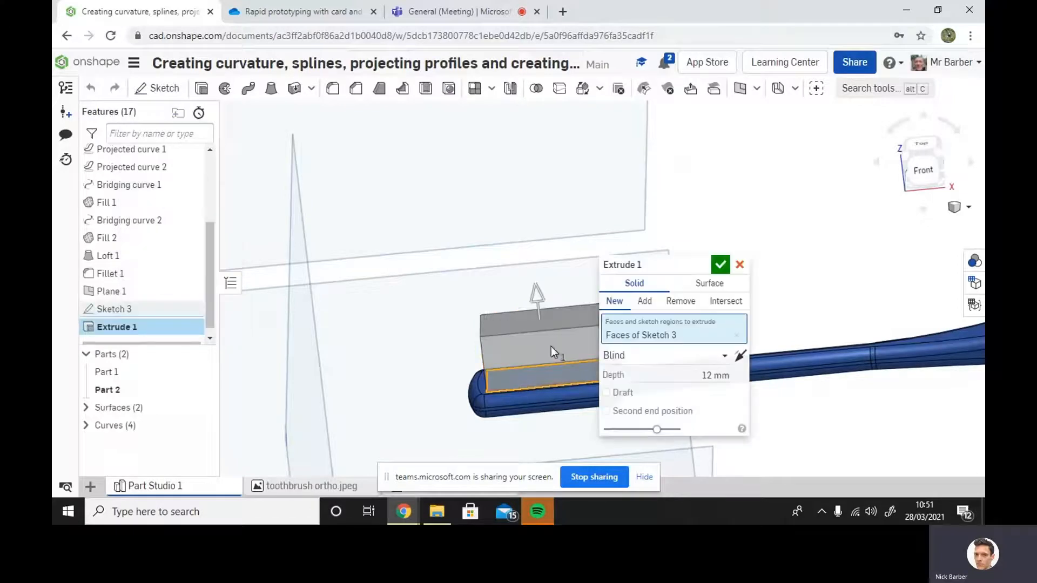
pyautogui.click(713, 375)
pyautogui.write('10')
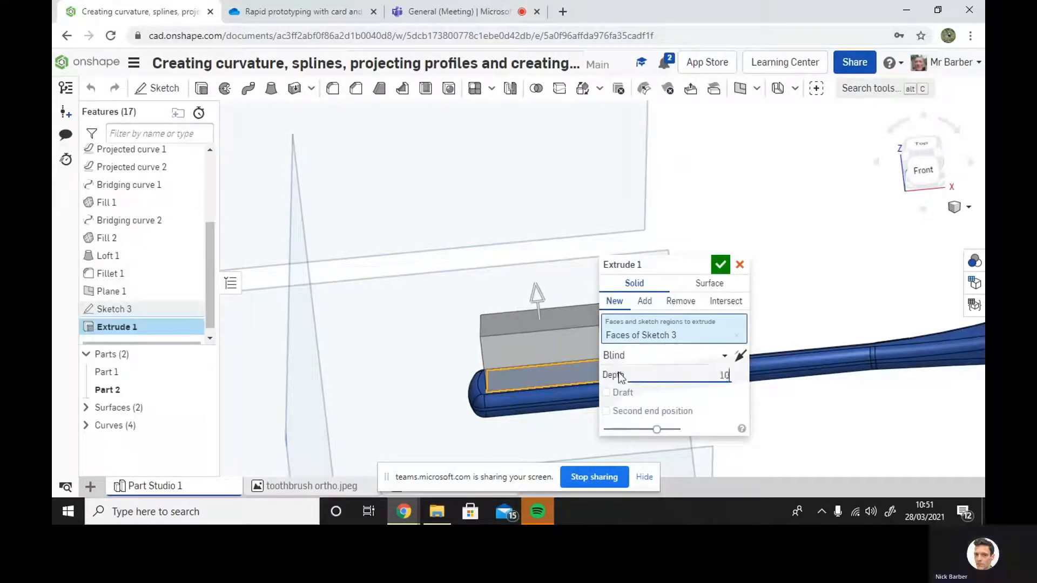
pyautogui.press('Return')
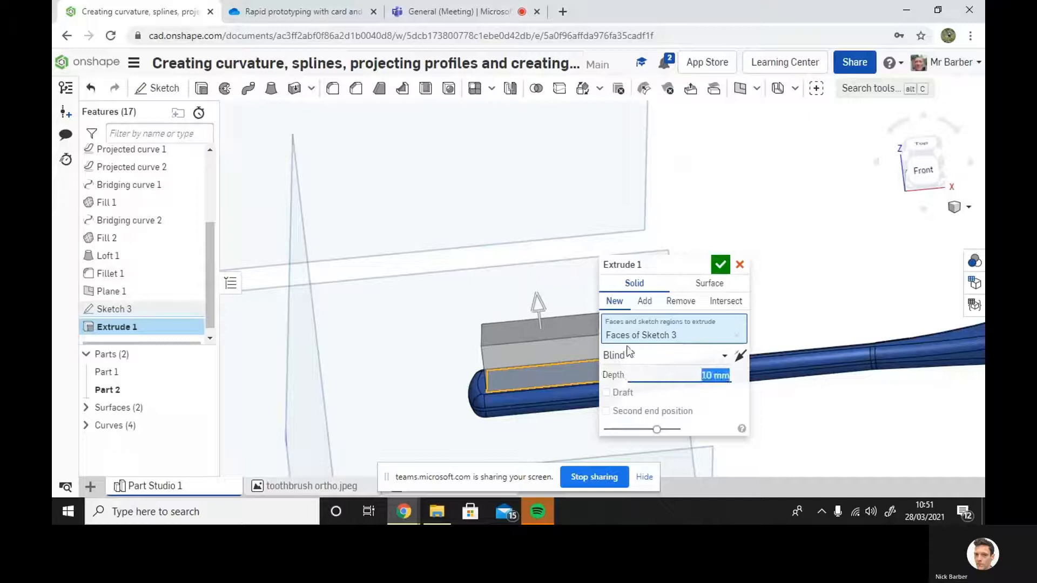
pyautogui.click(720, 264)
# Examine the proportions of the bristle block on the toothbrush from the front and at an angle.
pyautogui.scroll(-4, 724, 251)
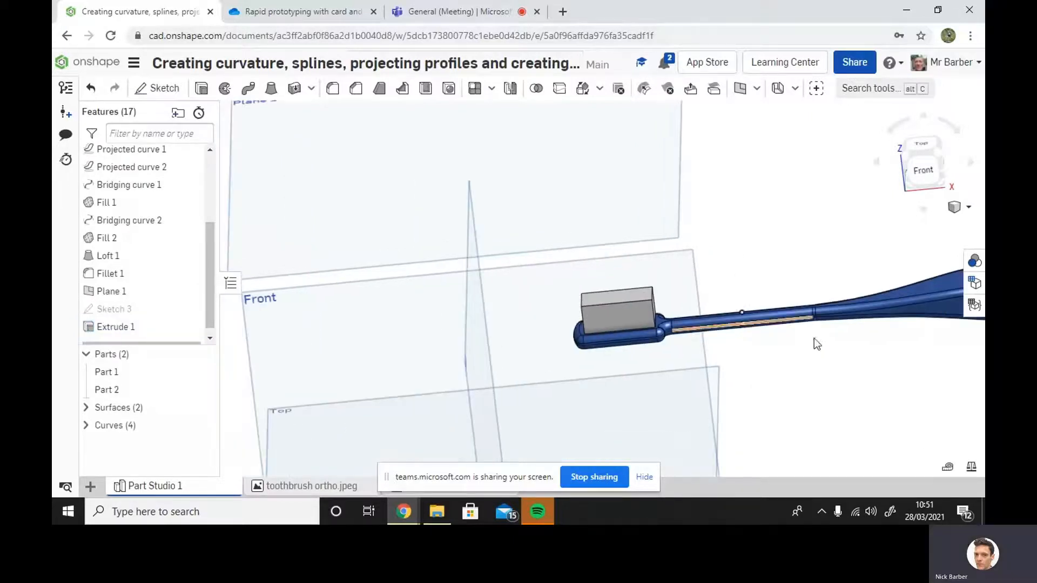
pyautogui.rightClick(847, 192)
pyautogui.click(925, 167)
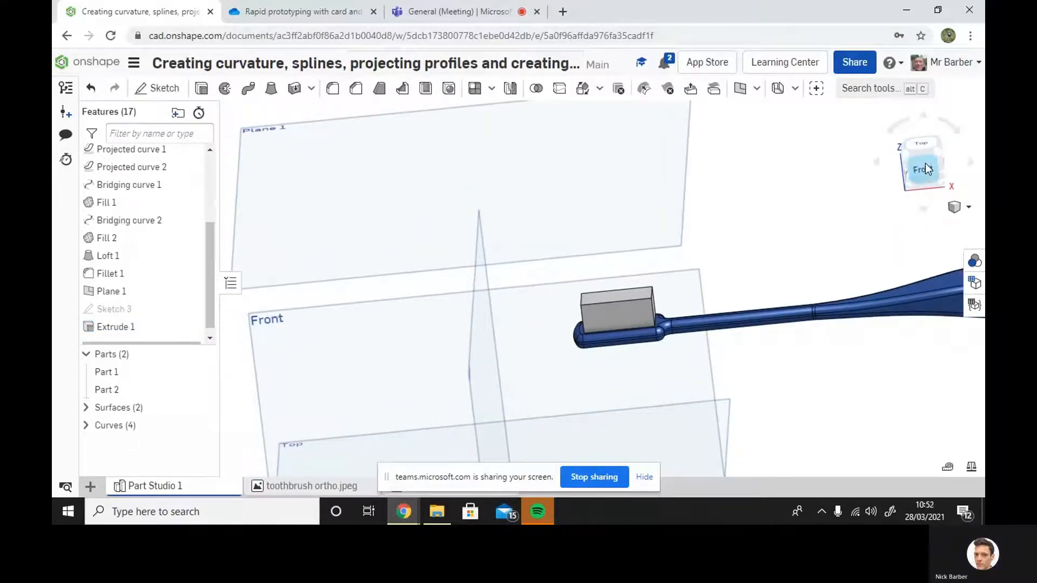
pyautogui.click(925, 166)
pyautogui.moveTo(678, 232); pyautogui.dragTo(605, 297, button='middle')
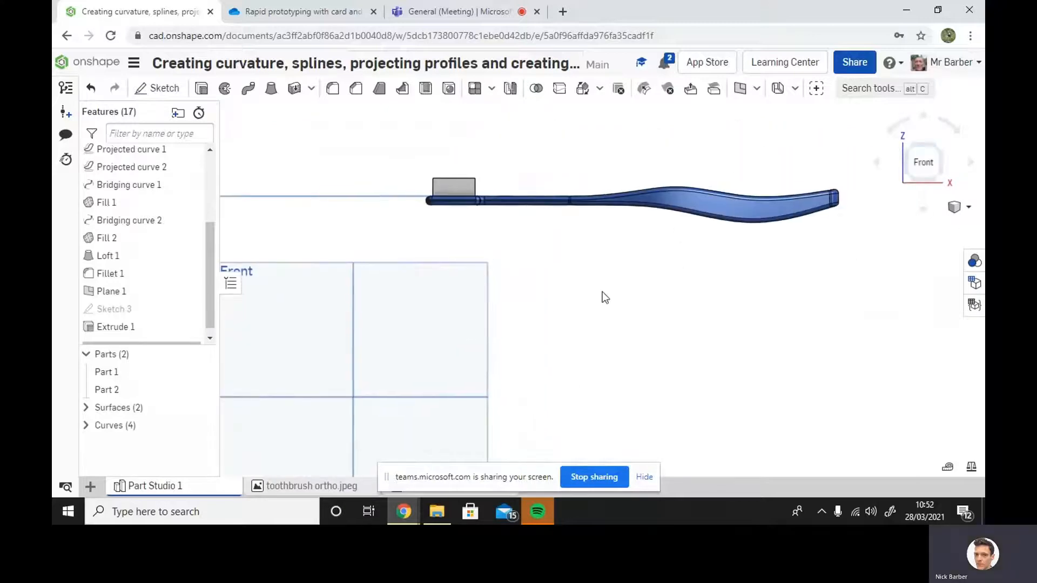
pyautogui.moveTo(602, 291); pyautogui.dragTo(720, 328, button='right')
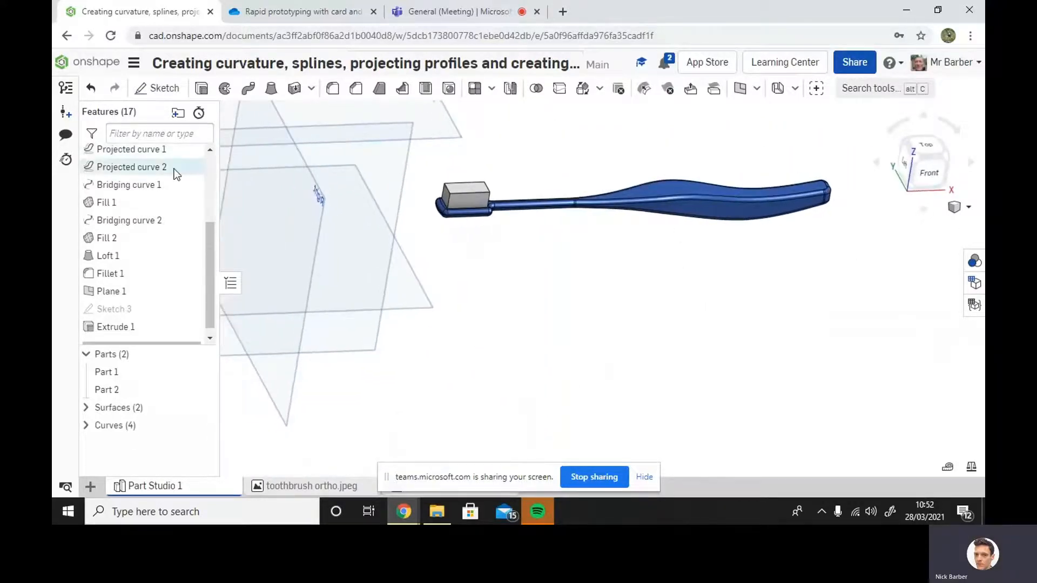
# Examine the toothbrush and its bristle block from the top and front views.
pyautogui.scroll(3, 178, 205)
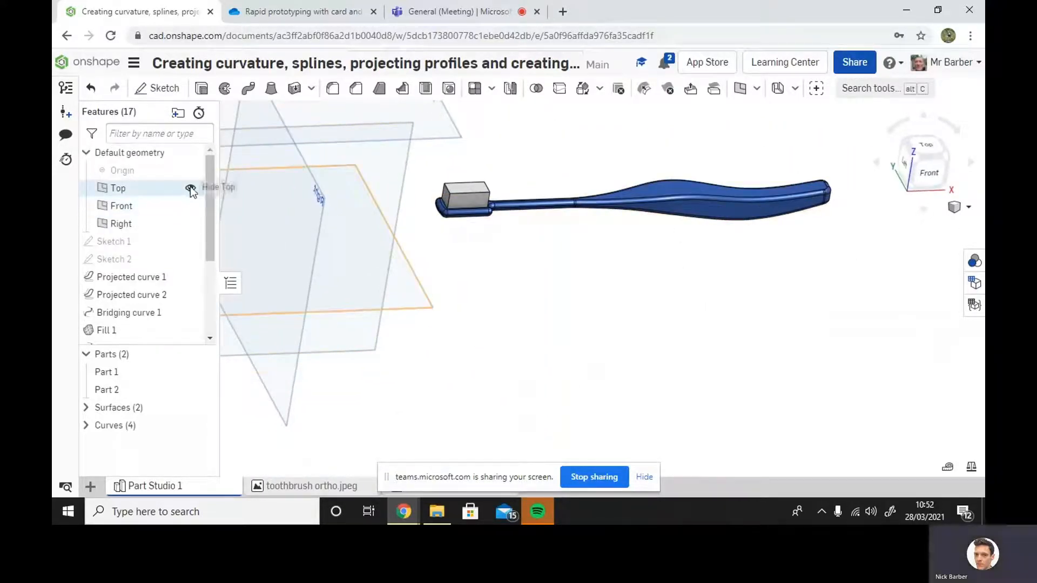
pyautogui.click(929, 146)
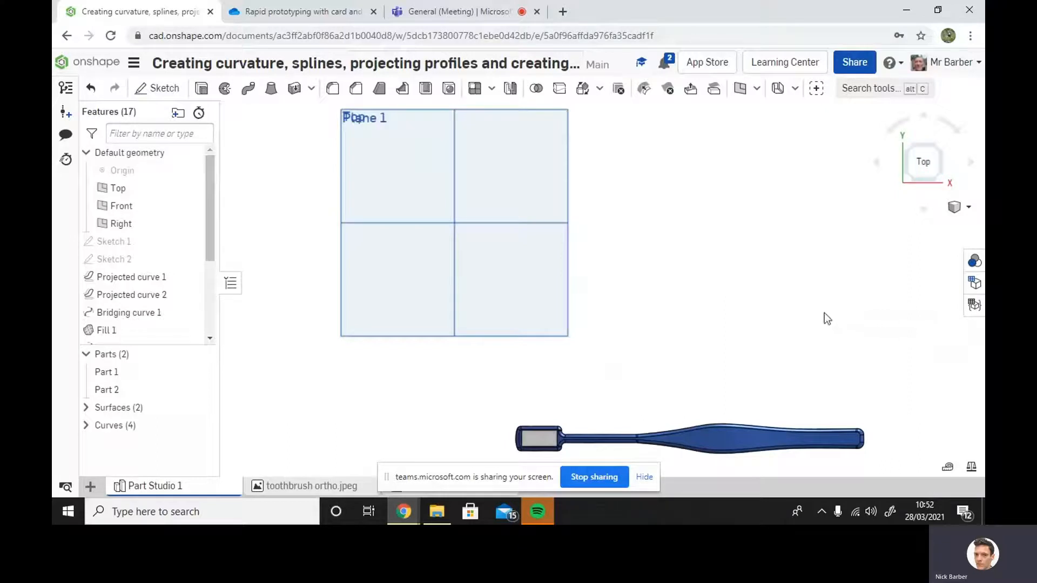
pyautogui.moveTo(824, 312); pyautogui.dragTo(806, 269, button='right')
pyautogui.moveTo(737, 407)
pyautogui.mouseDown(button='right')
pyautogui.moveTo(760, 344)
pyautogui.moveTo(737, 413)
pyautogui.mouseUp(button='right')
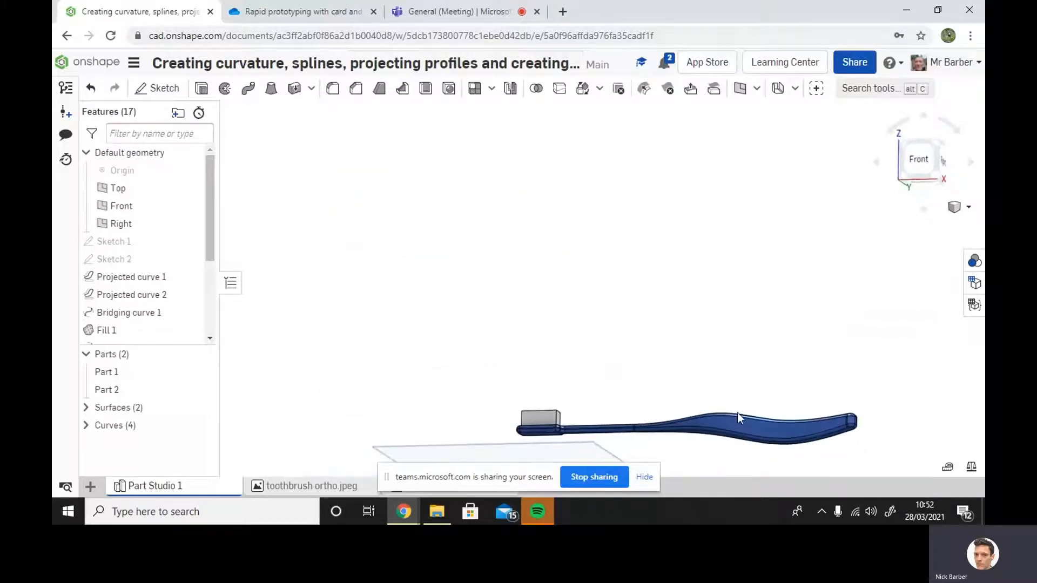
pyautogui.click(913, 162)
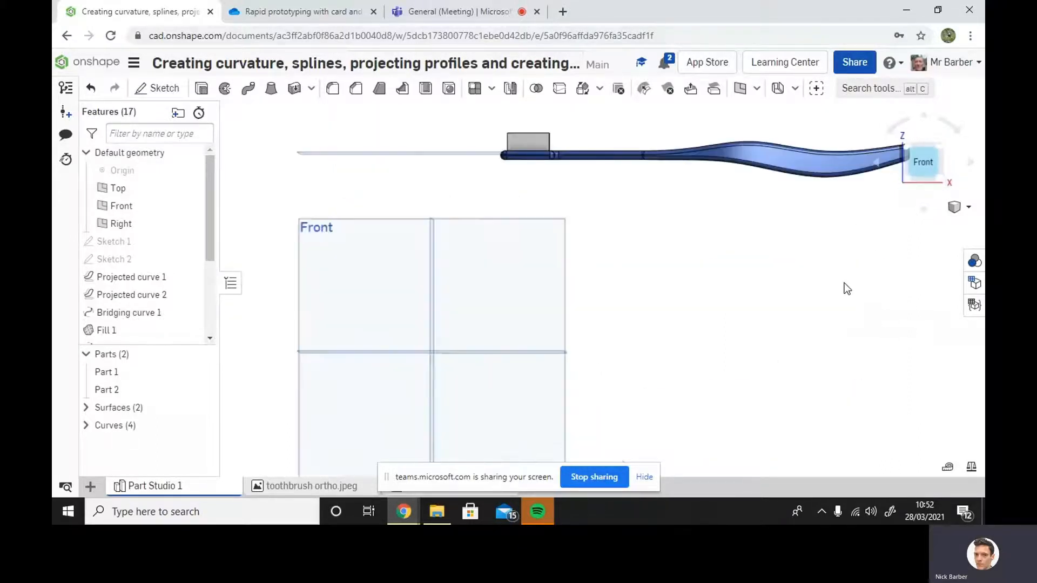
pyautogui.moveTo(868, 255); pyautogui.dragTo(740, 325, button='middle')
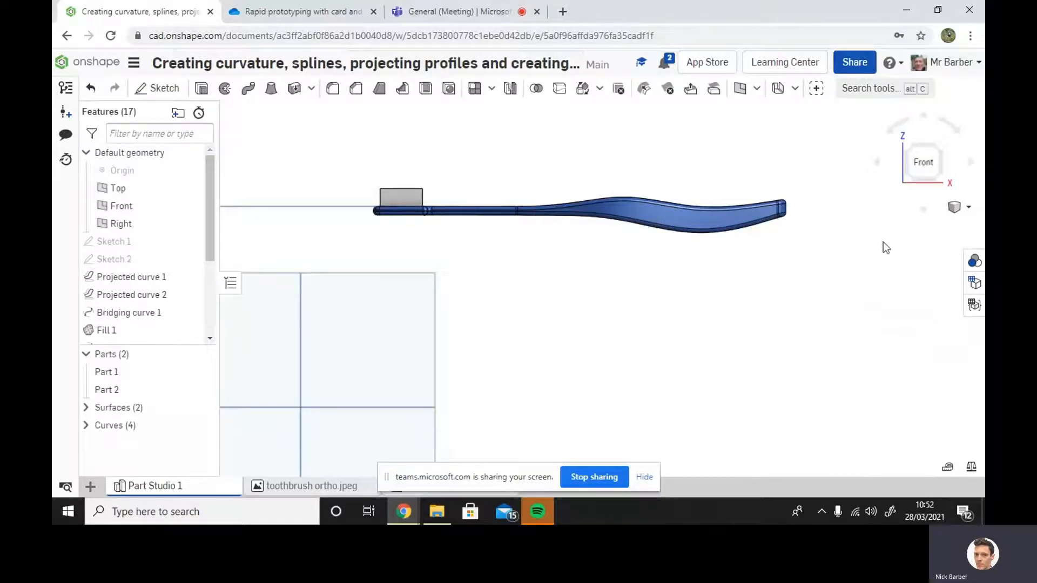
# Apply a yellow-orange face appearance (#FAB601) to the toothbrush body and bristle block faces.
pyautogui.click(974, 262)
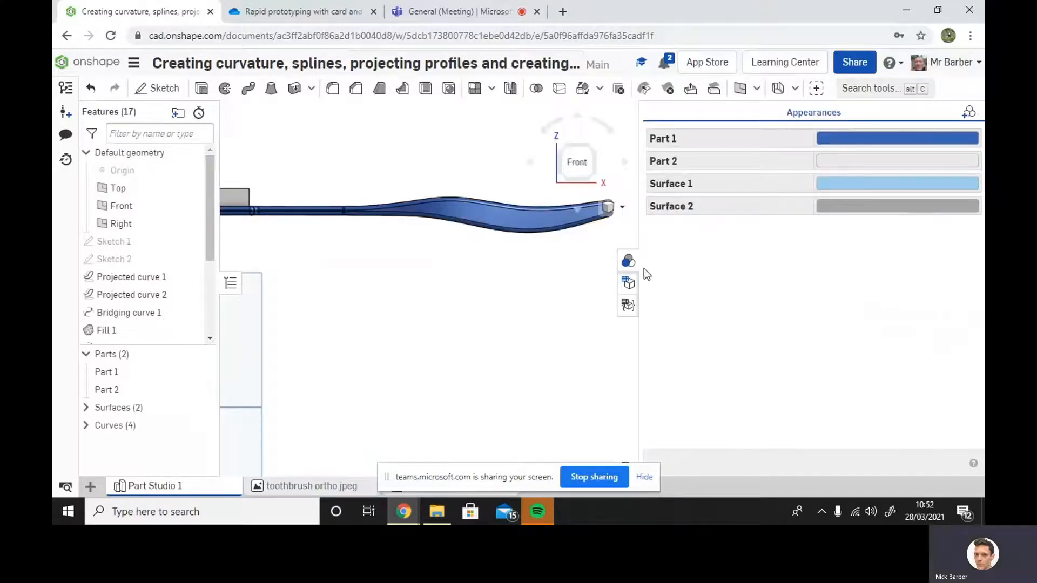
pyautogui.click(628, 263)
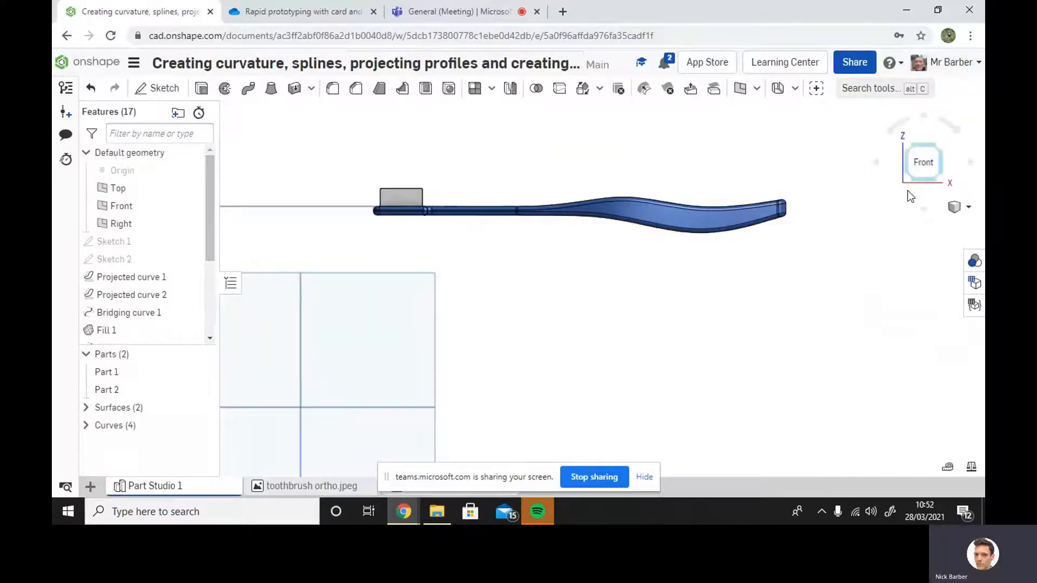
pyautogui.click(974, 262)
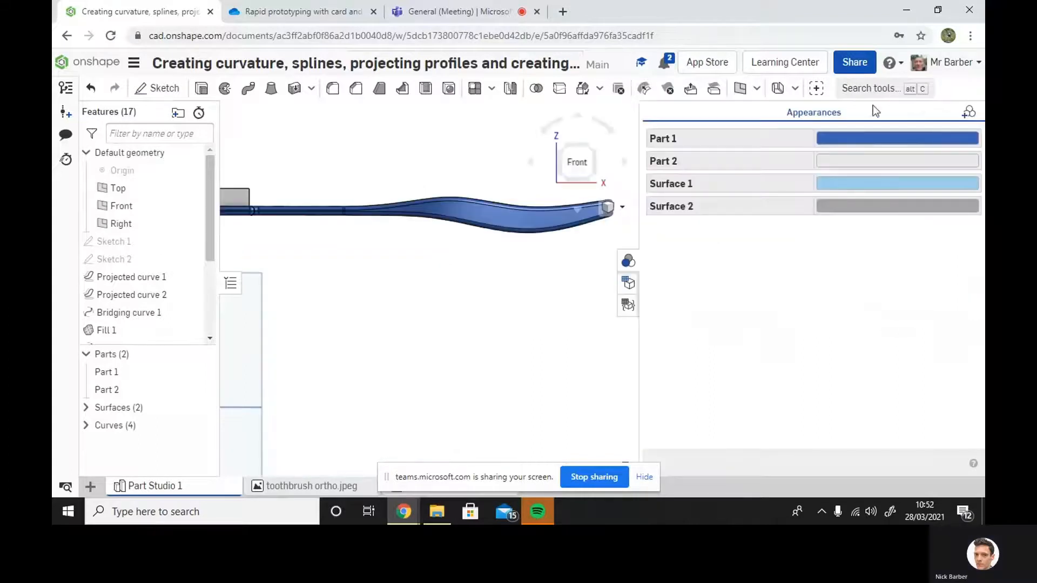
pyautogui.click(969, 114)
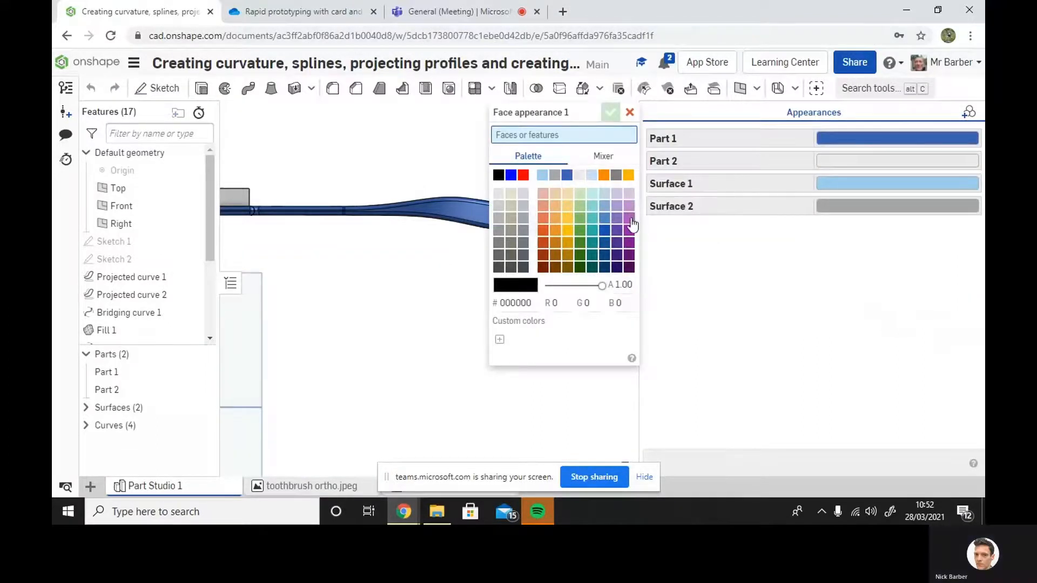
pyautogui.click(628, 175)
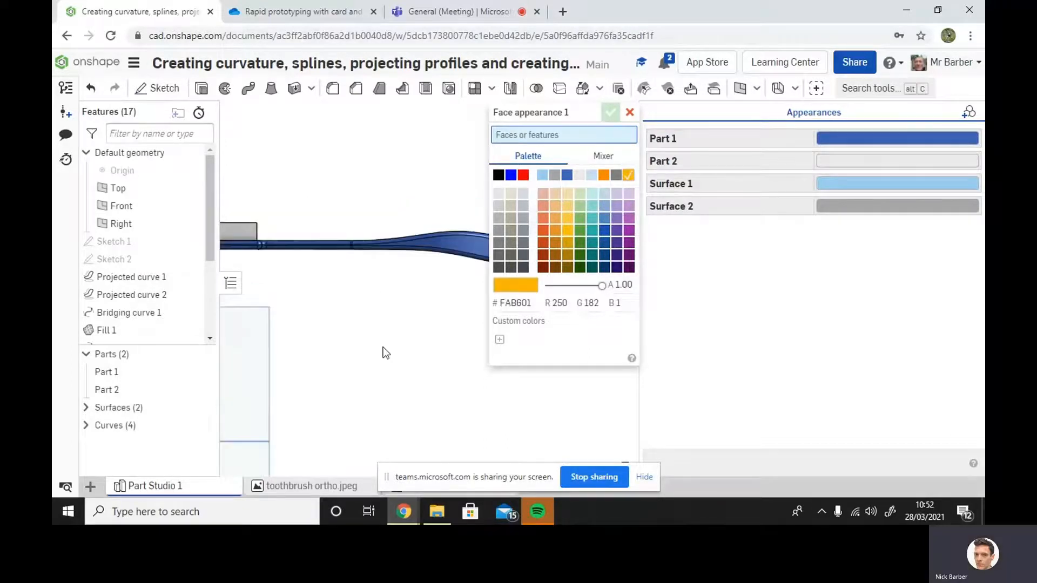
pyautogui.scroll(1, 393, 364)
pyautogui.moveTo(443, 248); pyautogui.dragTo(396, 221, button='middle')
pyautogui.moveTo(471, 302); pyautogui.dragTo(244, 351)
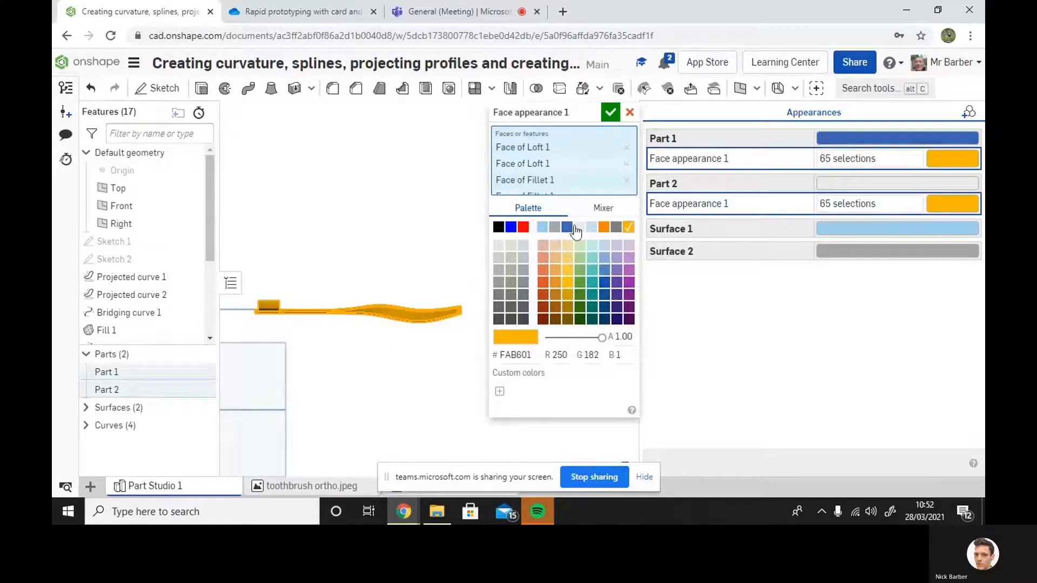
pyautogui.click(611, 113)
# Apply a light grey face appearance (#EAEAEA) to the four side faces of the bristle block.
pyautogui.moveTo(449, 204); pyautogui.dragTo(485, 292, button='right')
pyautogui.scroll(2, 485, 292)
pyautogui.moveTo(429, 295); pyautogui.dragTo(559, 274, button='middle')
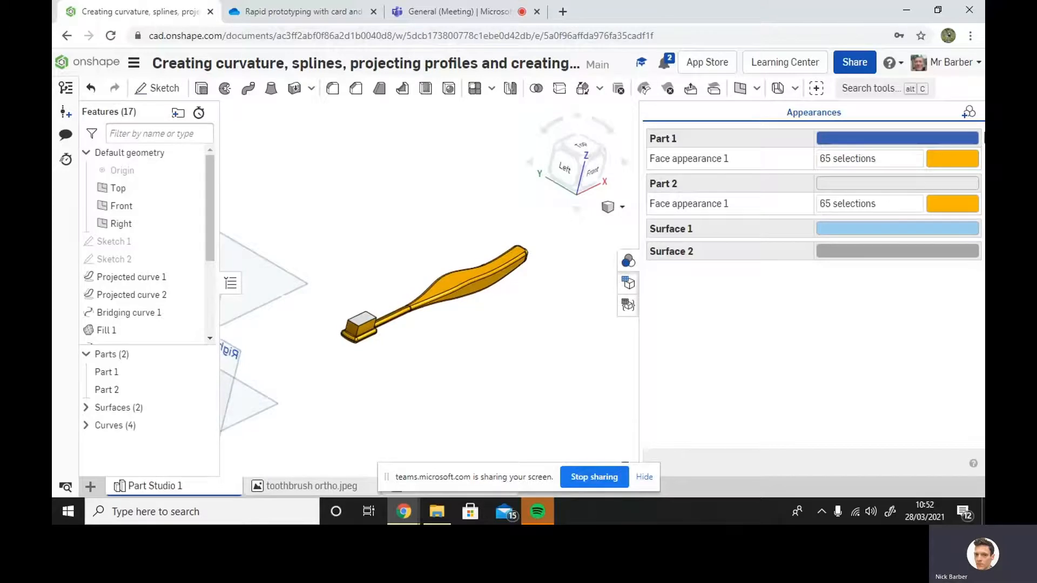
pyautogui.click(968, 112)
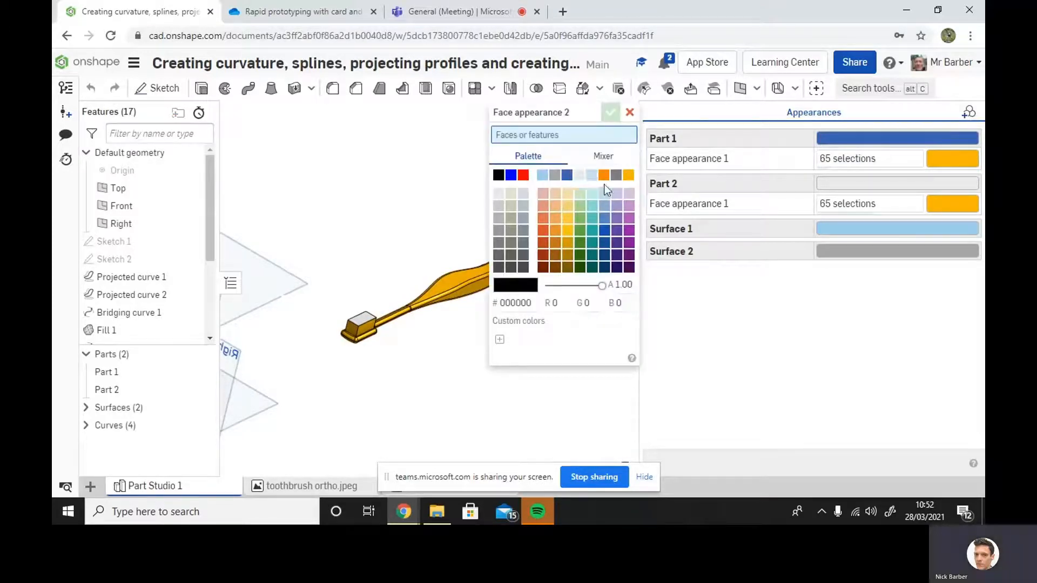
pyautogui.click(580, 176)
pyautogui.scroll(4, 352, 336)
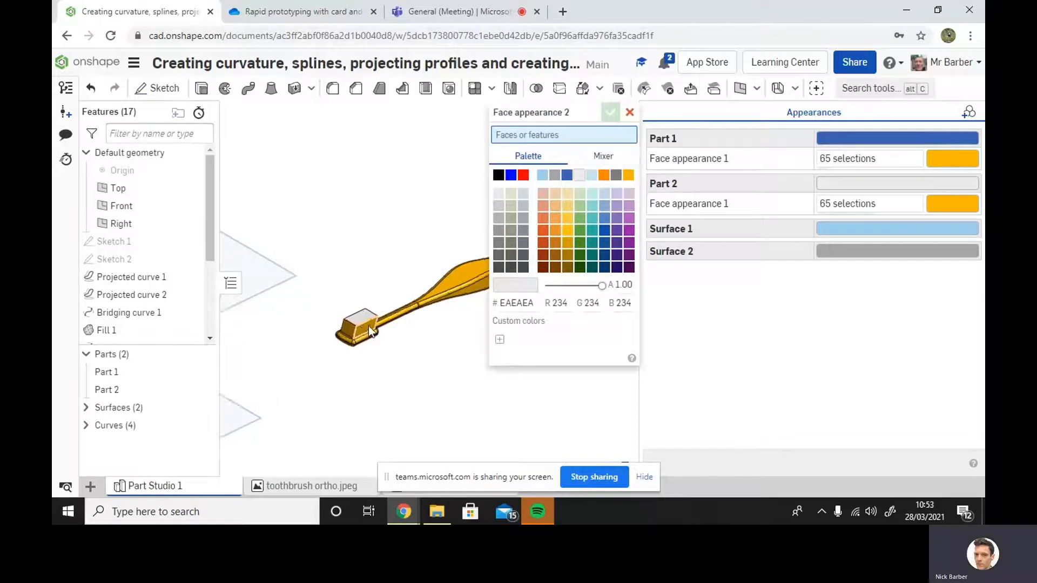
pyautogui.click(363, 333)
pyautogui.click(332, 338)
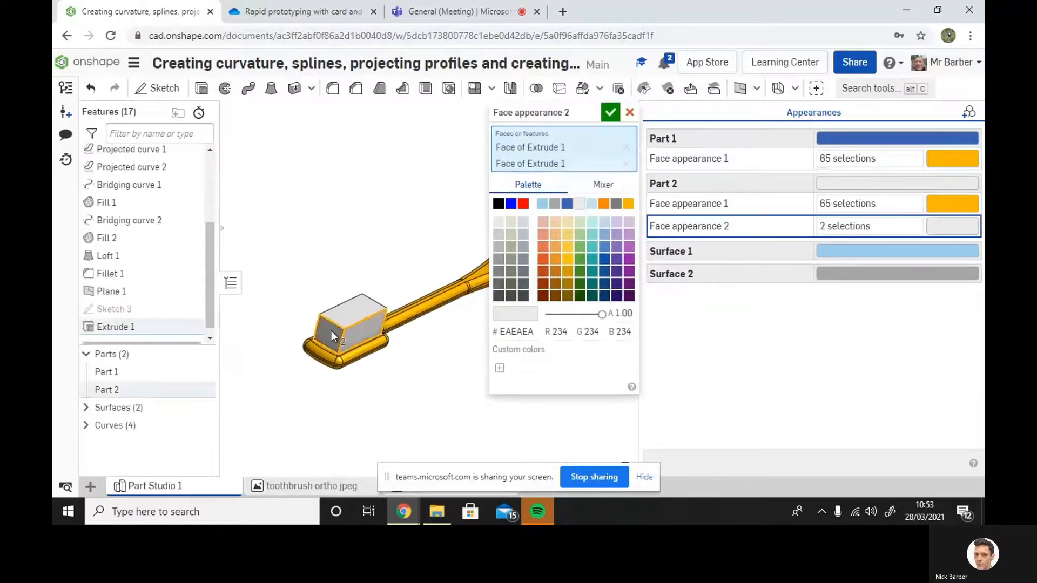
pyautogui.moveTo(332, 330); pyautogui.dragTo(366, 262, button='right')
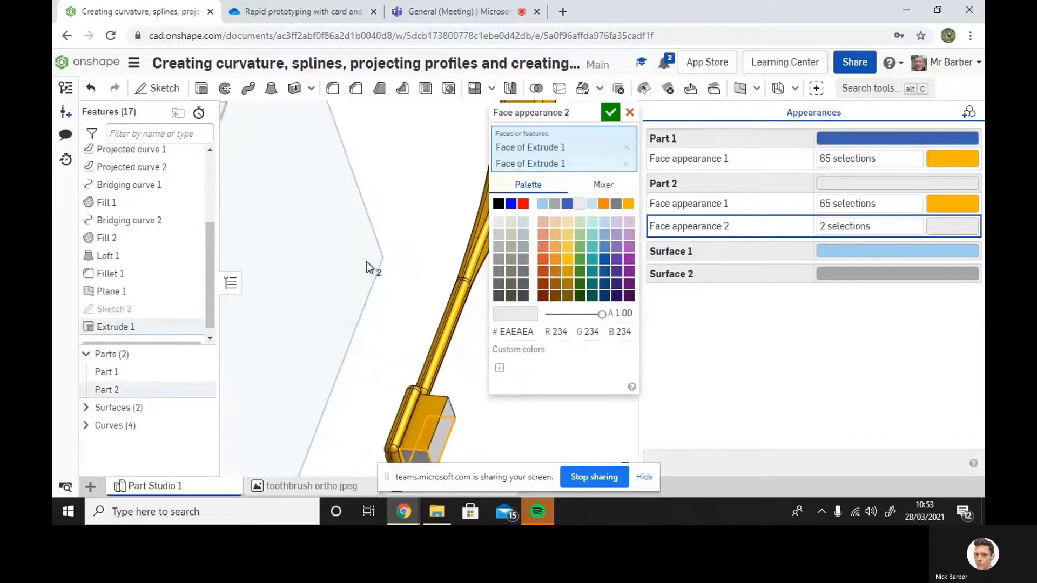
pyautogui.click(426, 419)
pyautogui.moveTo(428, 421); pyautogui.dragTo(342, 314, button='right')
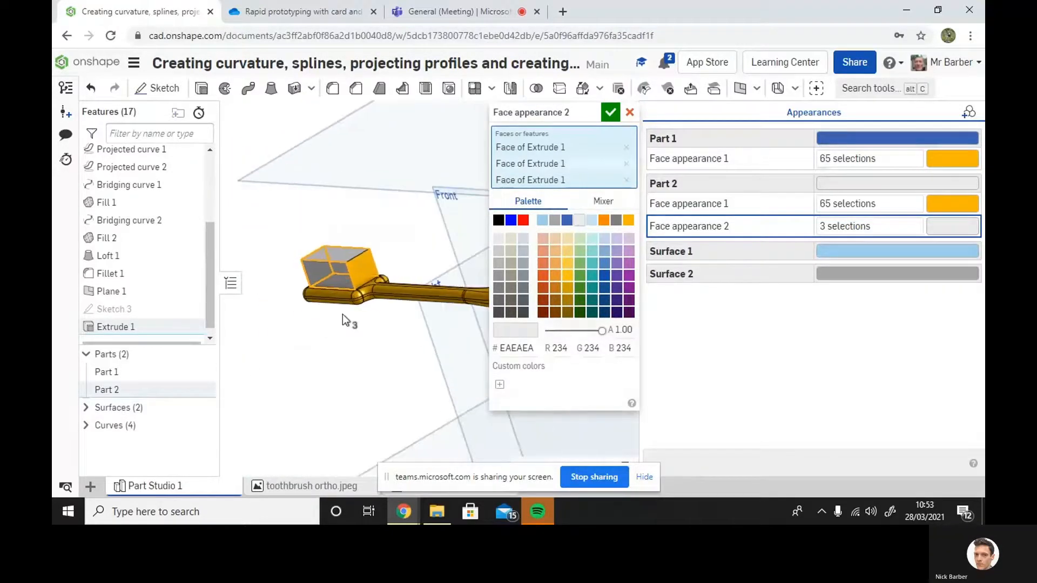
pyautogui.click(365, 262)
pyautogui.moveTo(405, 343); pyautogui.dragTo(425, 332, button='right')
pyautogui.click(610, 112)
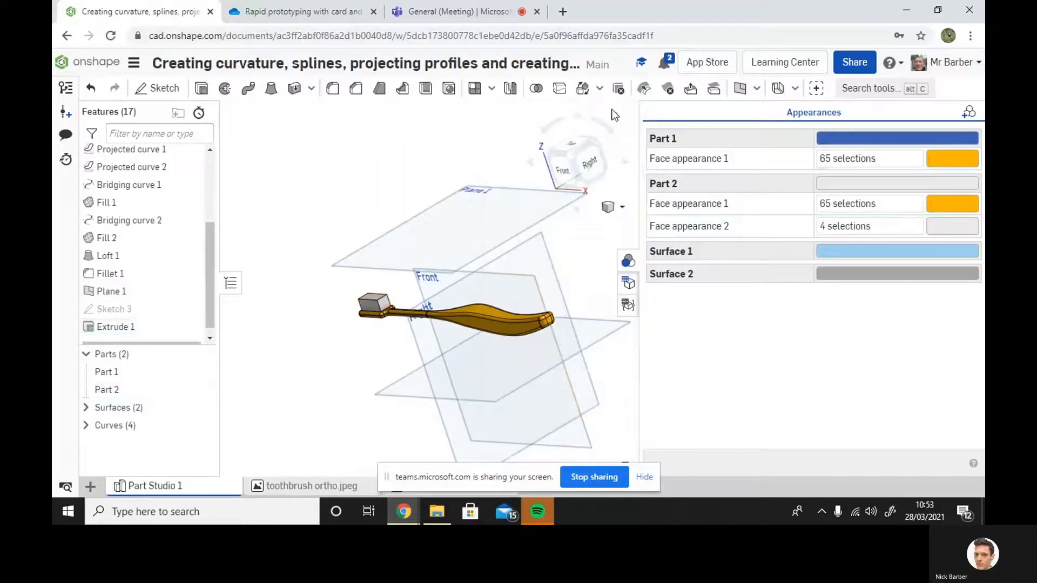
# Sketch a spline on the Front plane that follows the handle's curve, from above the neck to above the handle's end.
pyautogui.click(561, 168)
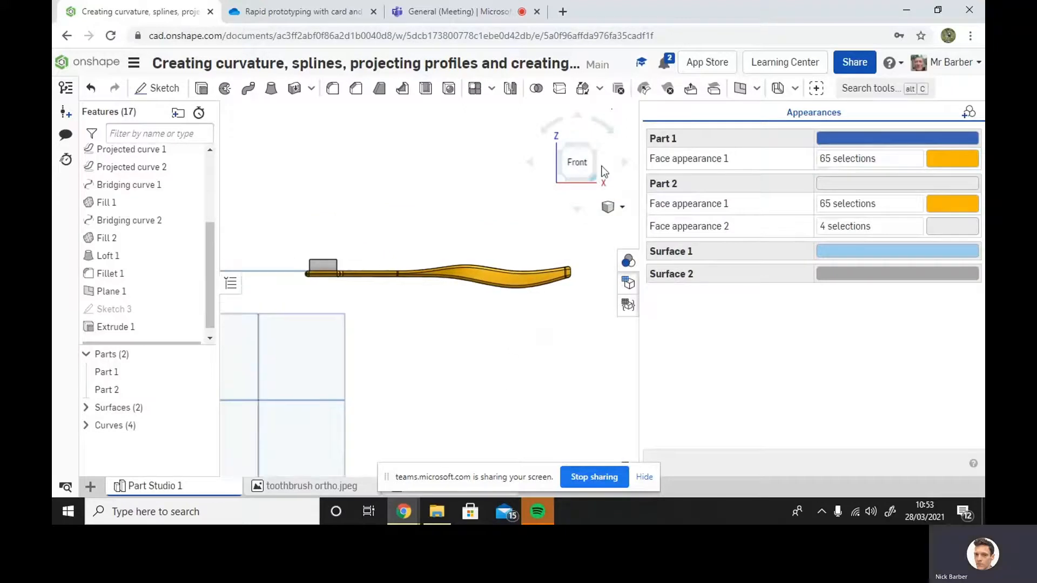
pyautogui.click(627, 264)
pyautogui.scroll(2, 677, 309)
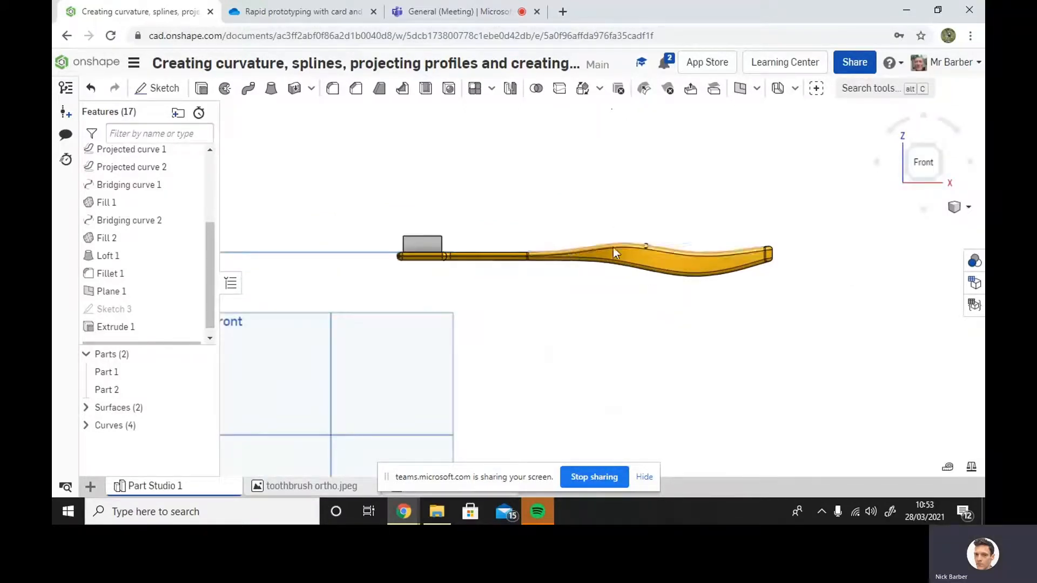
pyautogui.click(160, 89)
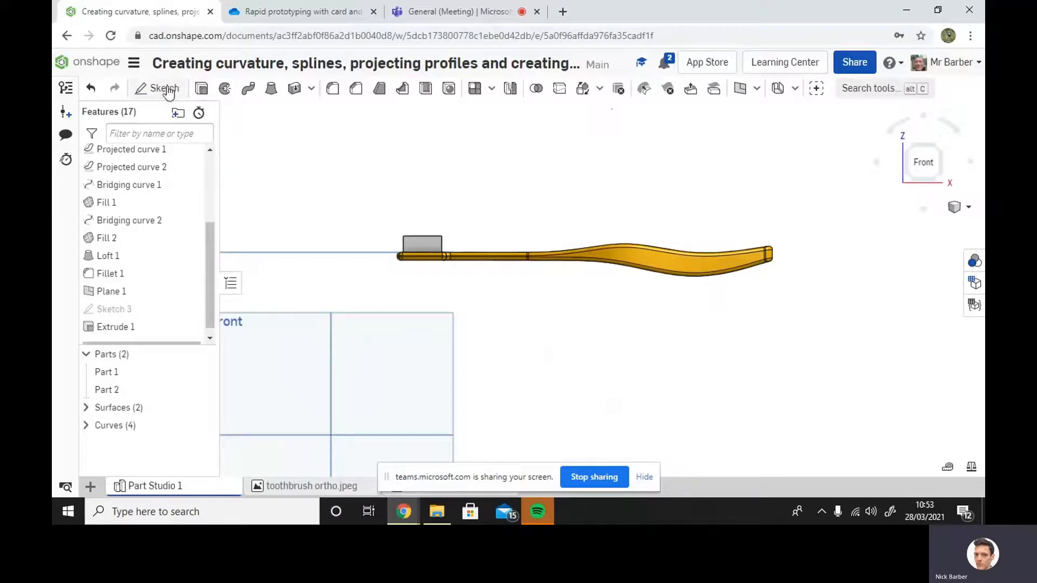
pyautogui.click(409, 371)
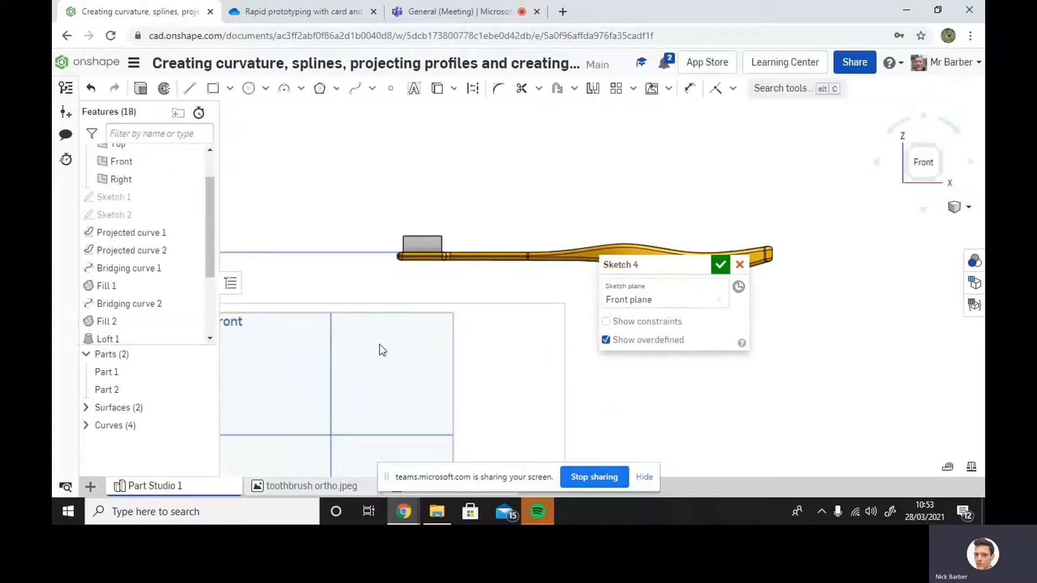
pyautogui.click(355, 88)
pyautogui.moveTo(648, 264); pyautogui.dragTo(346, 179)
pyautogui.click(564, 237)
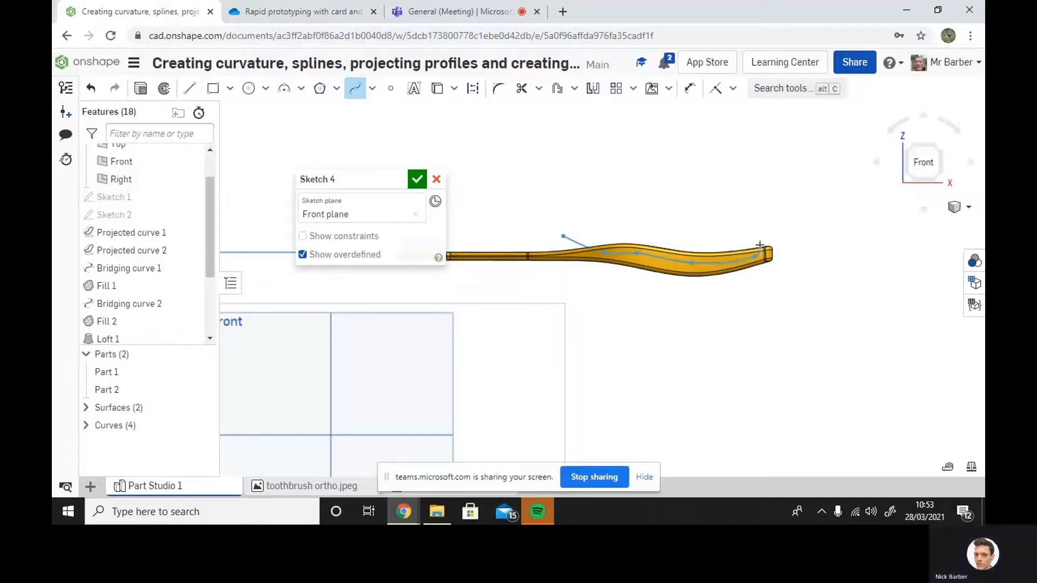
pyautogui.doubleClick(759, 236)
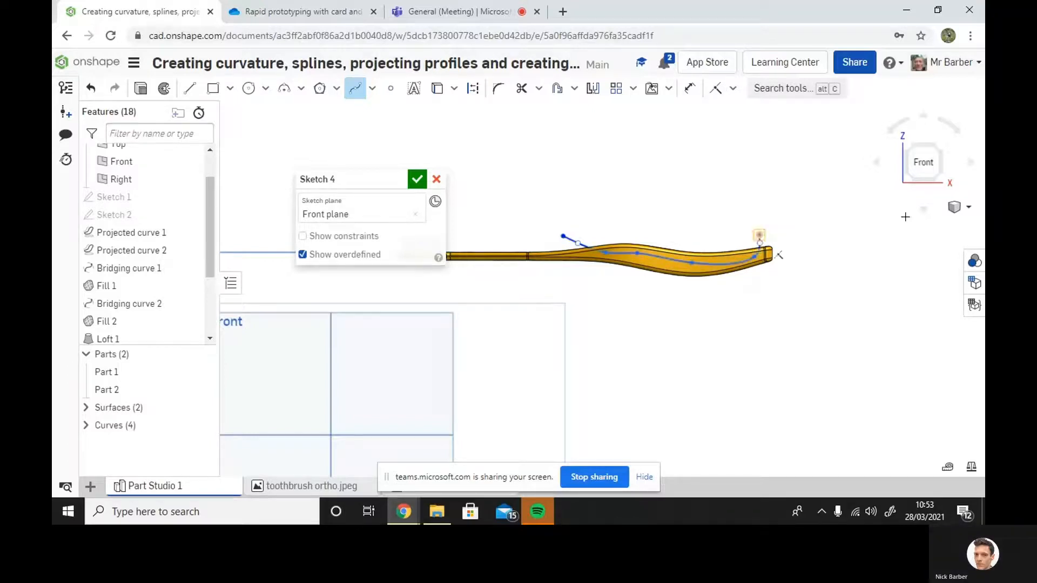
# Extrude the spline as a new surface through the handle with a blind depth of about 328 mm.
pyautogui.moveTo(940, 256); pyautogui.dragTo(916, 267, button='right')
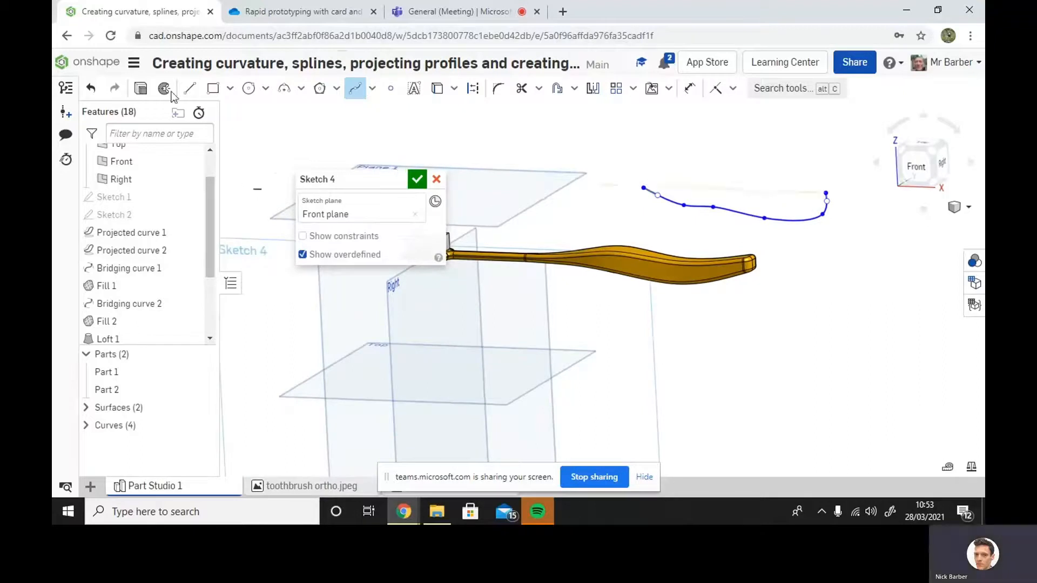
pyautogui.click(140, 90)
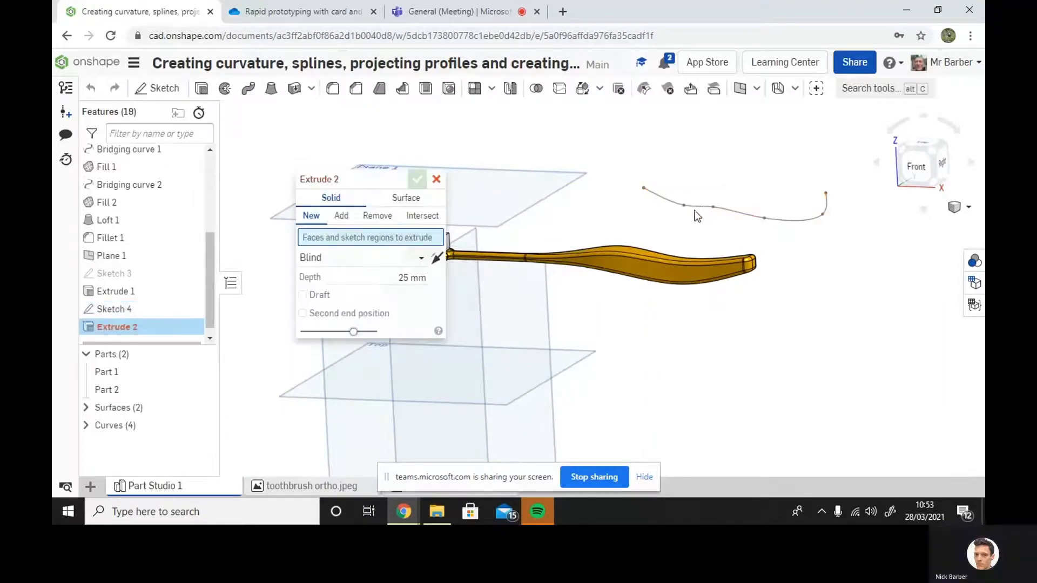
pyautogui.click(406, 198)
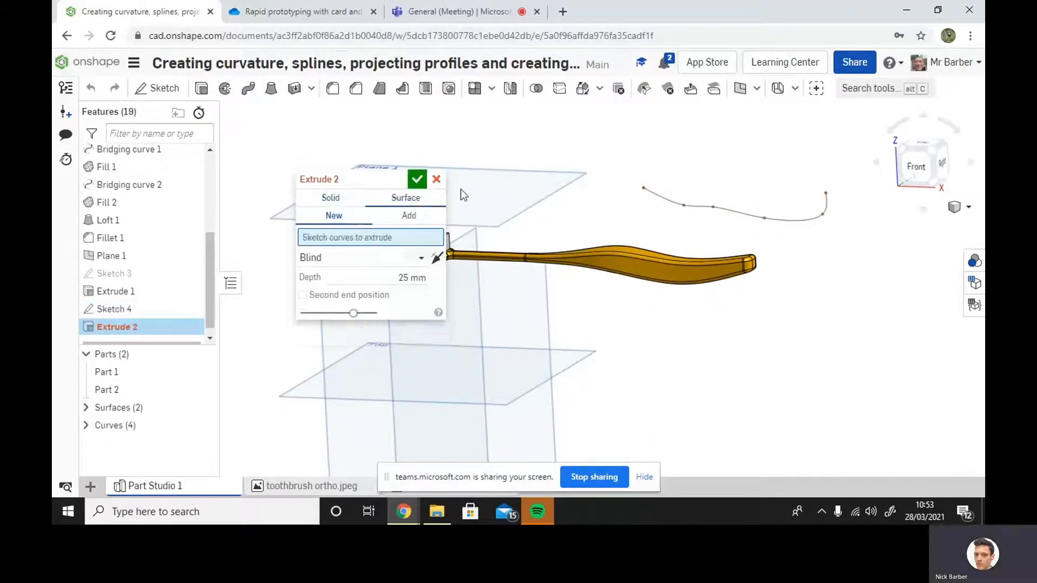
pyautogui.click(726, 212)
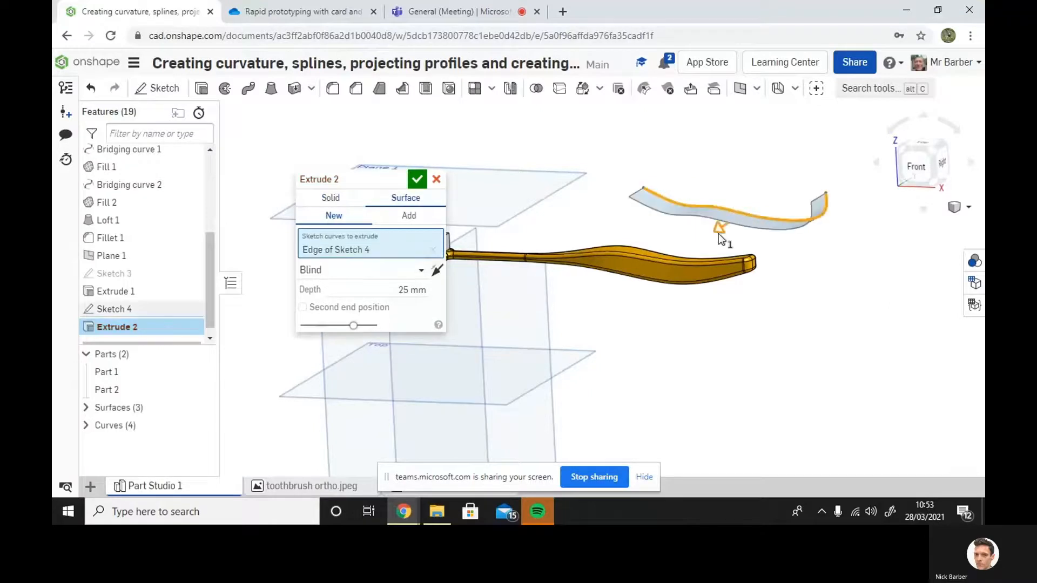
pyautogui.moveTo(718, 229); pyautogui.dragTo(539, 333)
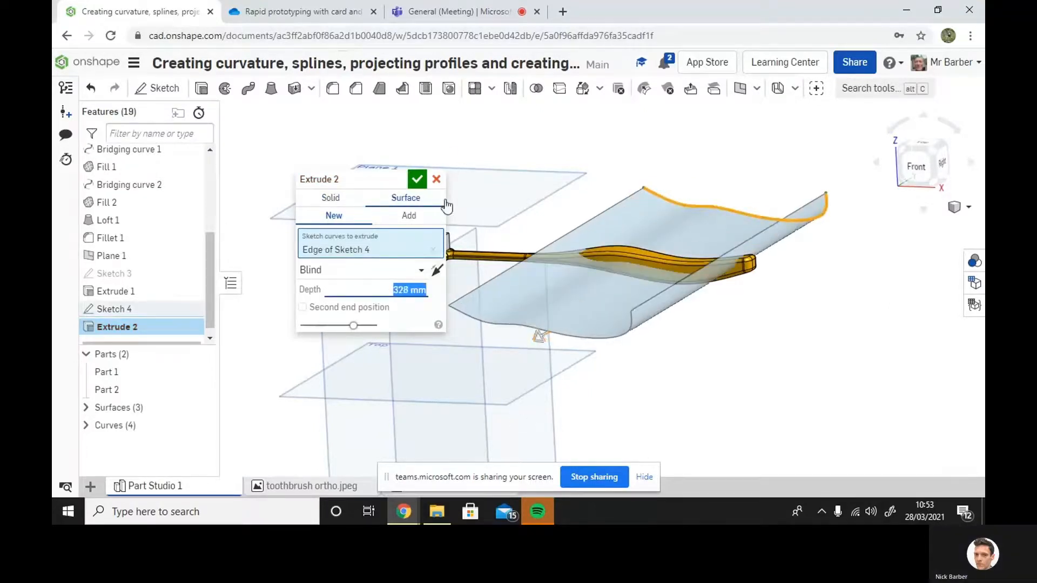
pyautogui.click(416, 181)
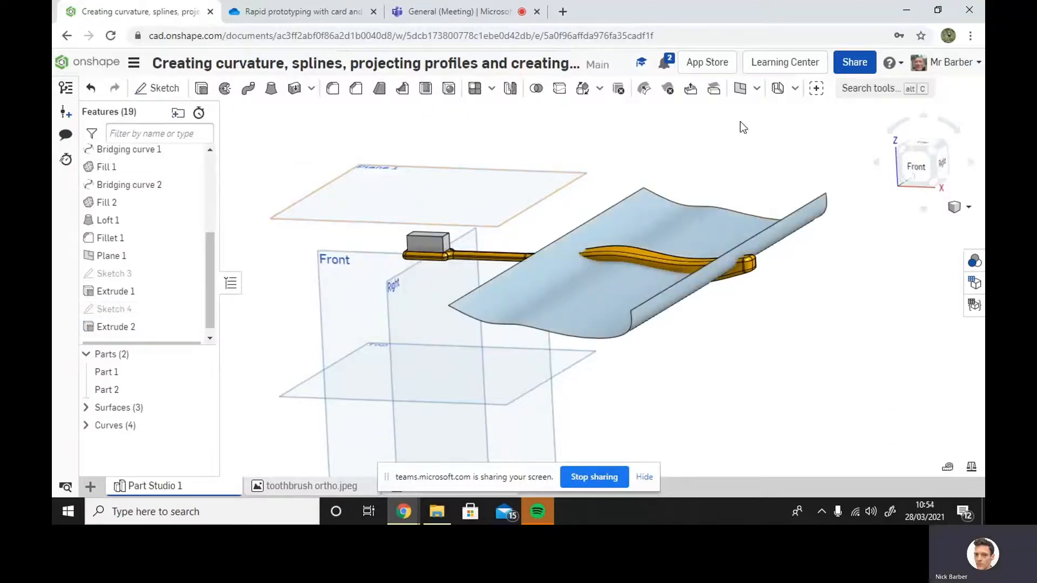
# Try to split Part 1 and Surface 3 together, using the extruded Surface 3 as the splitting entity.
pyautogui.click(559, 90)
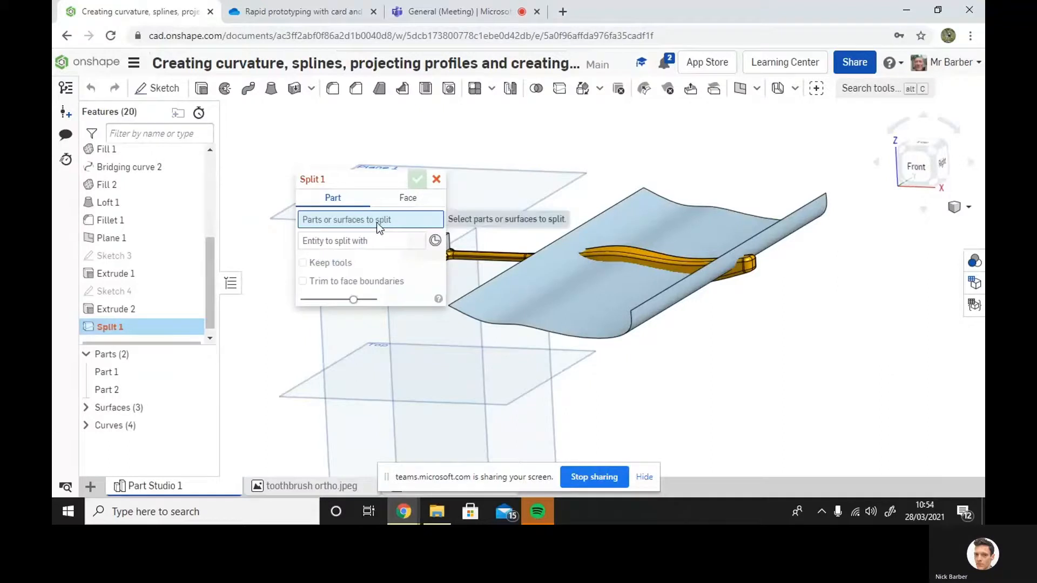
pyautogui.click(637, 258)
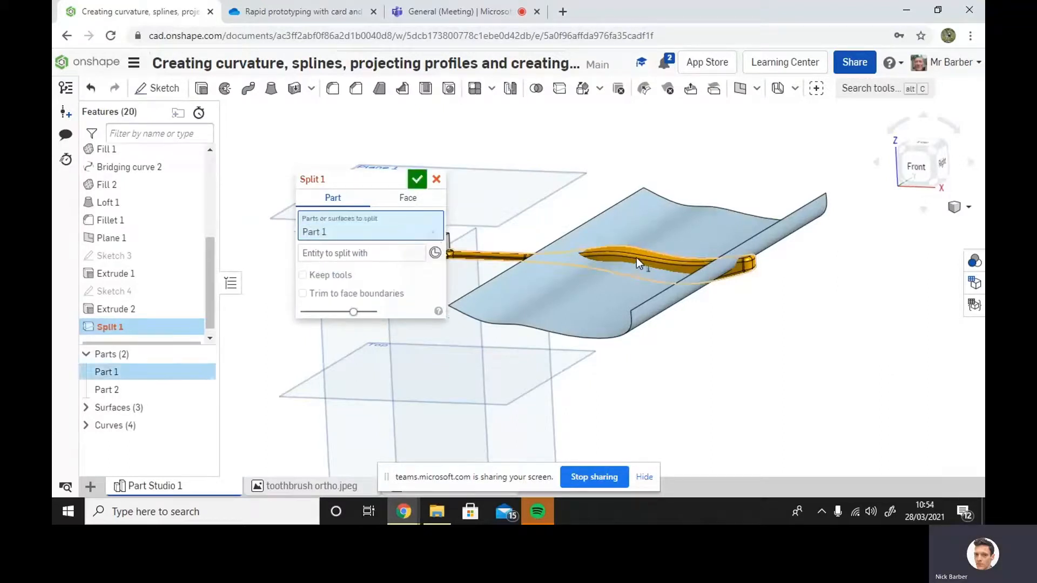
pyautogui.click(633, 319)
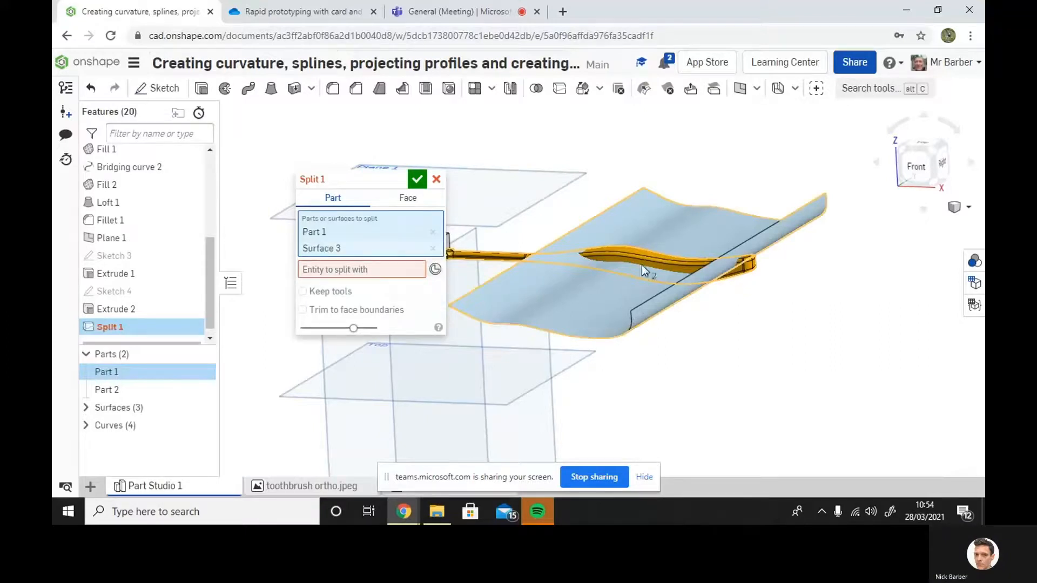
pyautogui.click(328, 271)
pyautogui.click(569, 336)
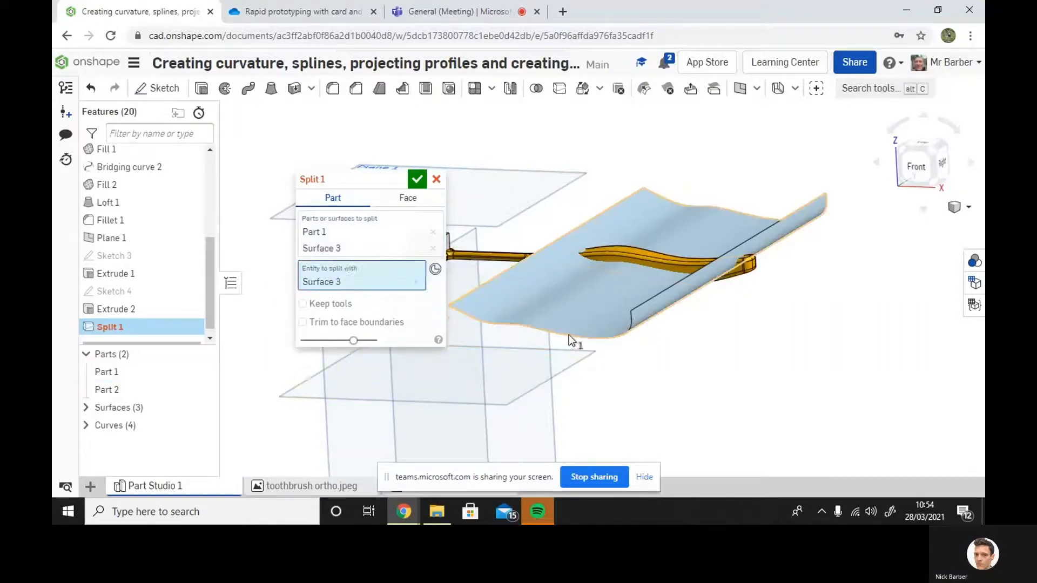
pyautogui.click(416, 179)
pyautogui.hotkey('shift', '1')
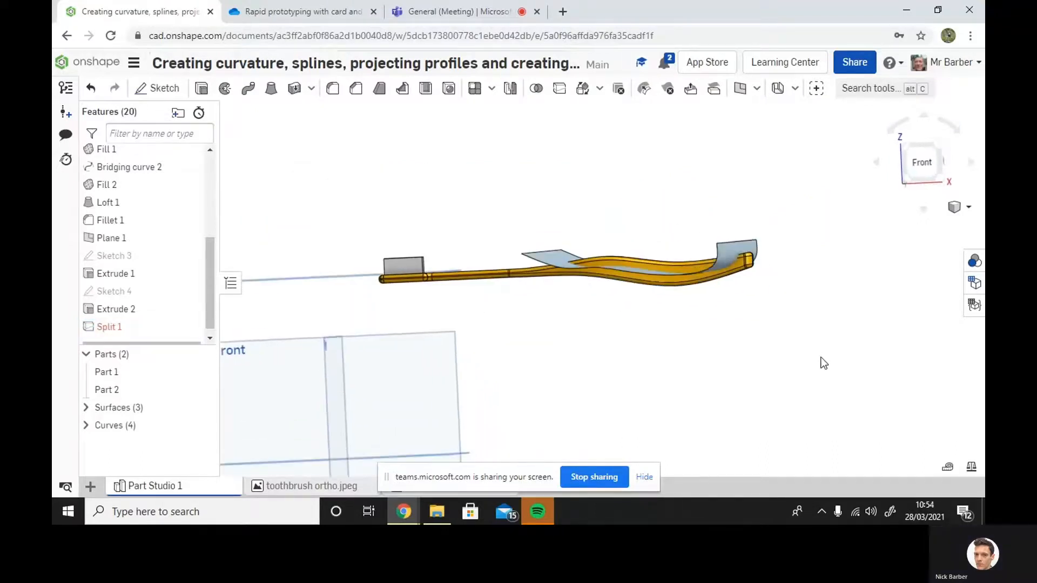
# Delete Split 1 and create a new split of Part 1 alone, using the extruded spline surface as the splitting entity.
pyautogui.rightClick(146, 327)
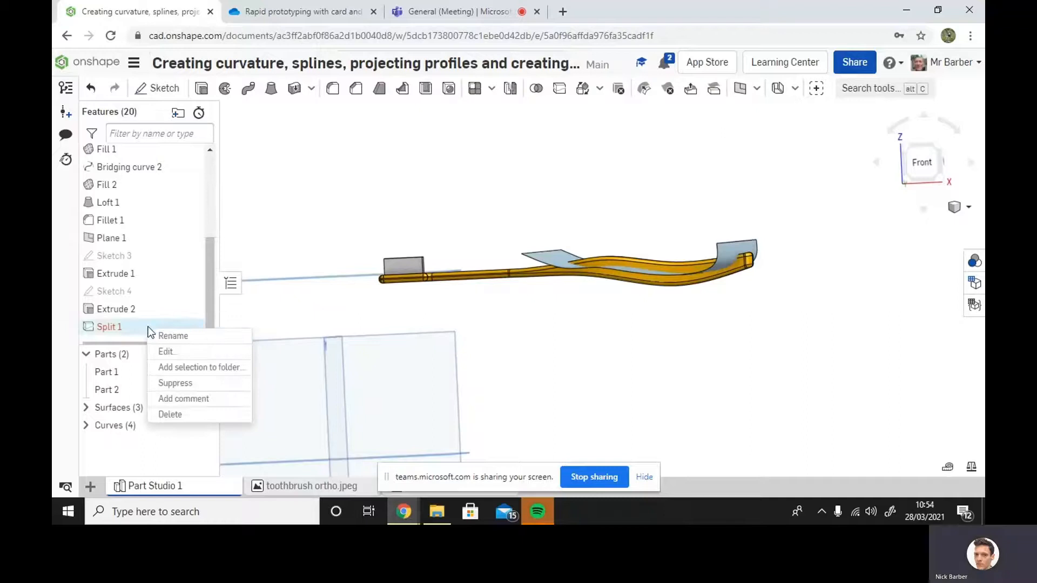
pyautogui.click(178, 415)
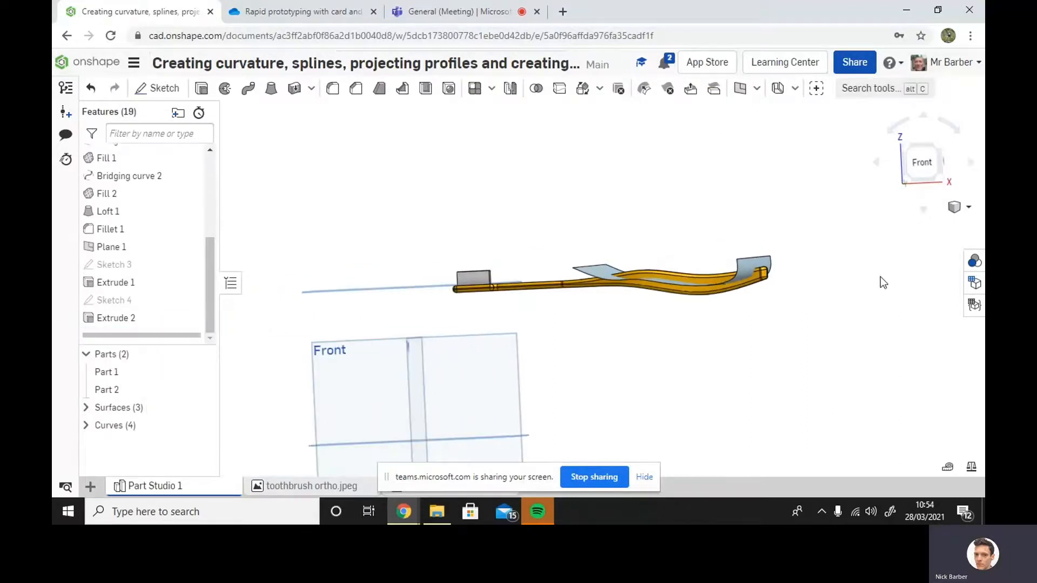
pyautogui.hotkey('shift', '7')
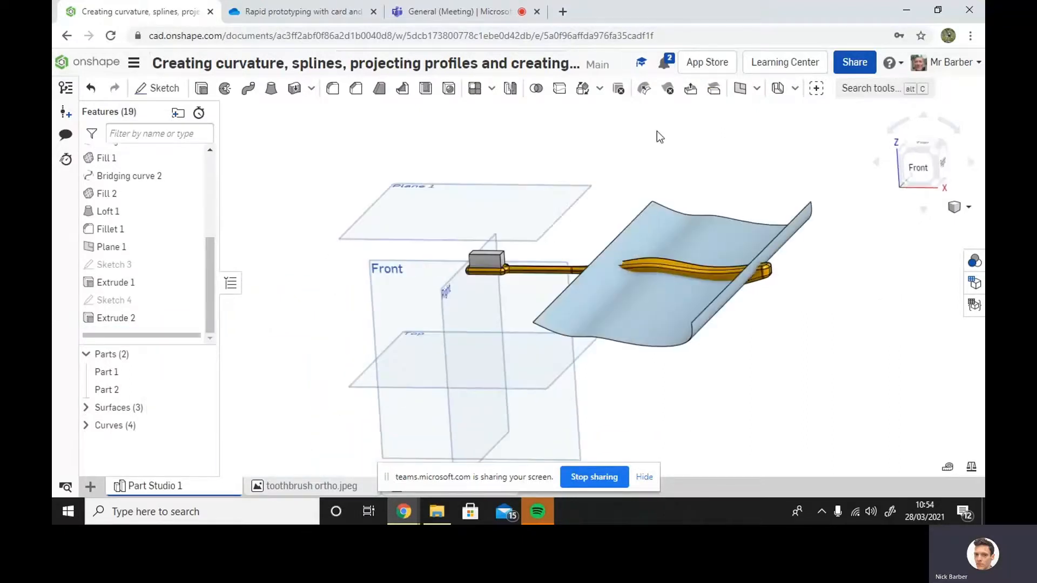
pyautogui.click(558, 88)
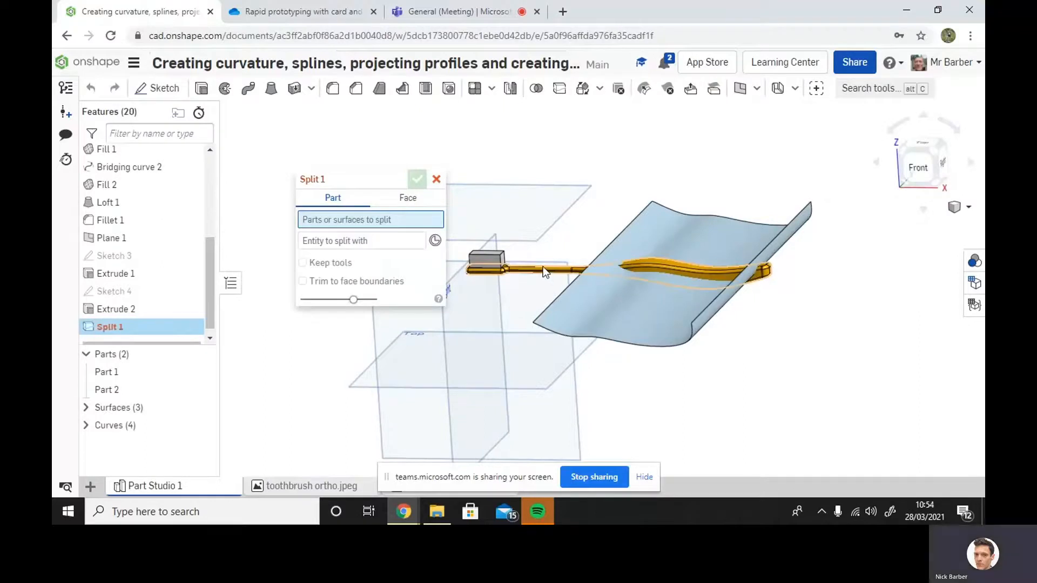
pyautogui.click(543, 267)
pyautogui.click(348, 251)
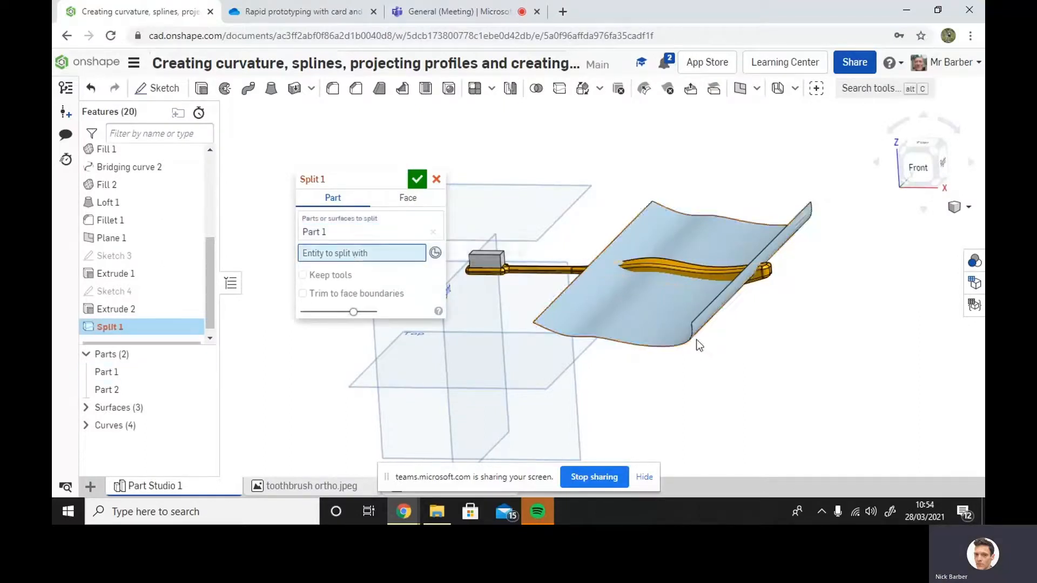
pyautogui.click(701, 312)
pyautogui.click(417, 178)
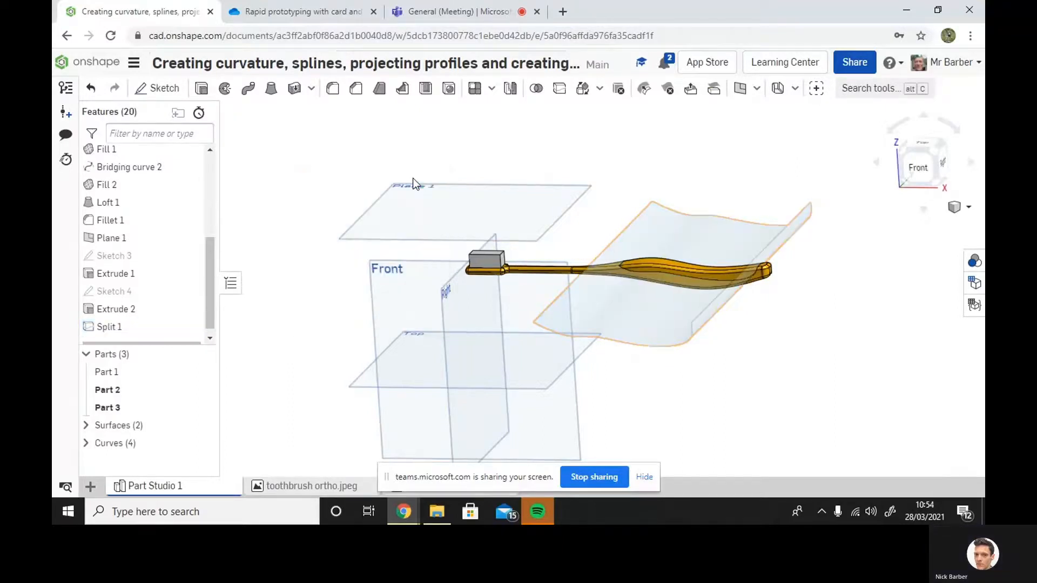
# Highlight Parts 1, 2 and 3 in turn to check which body of the toothbrush each one represents.
pyautogui.moveTo(793, 348); pyautogui.dragTo(707, 260, button='right')
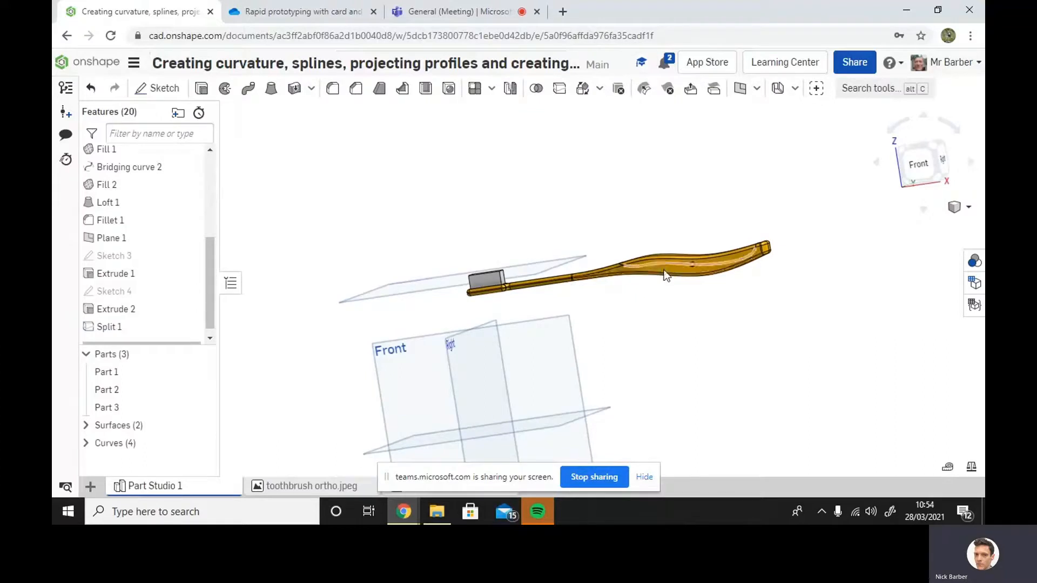
pyautogui.scroll(1, 666, 284)
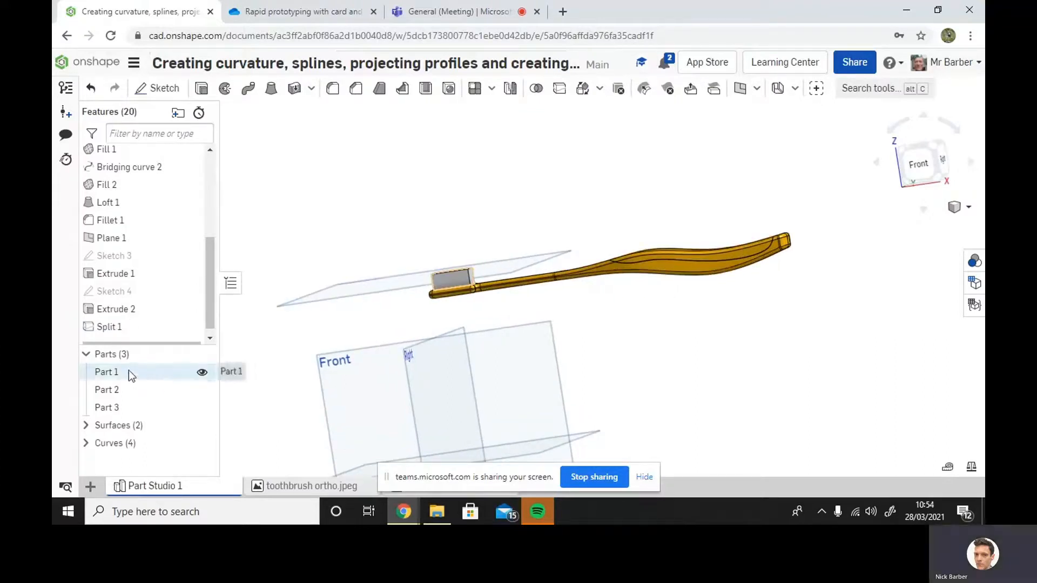
pyautogui.click(129, 371)
pyautogui.click(127, 391)
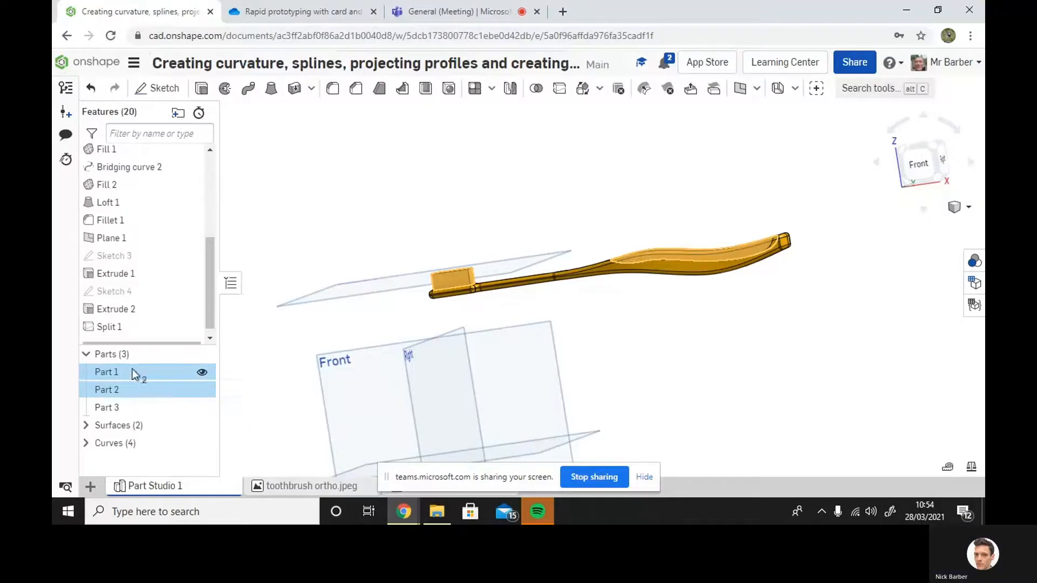
pyautogui.click(132, 371)
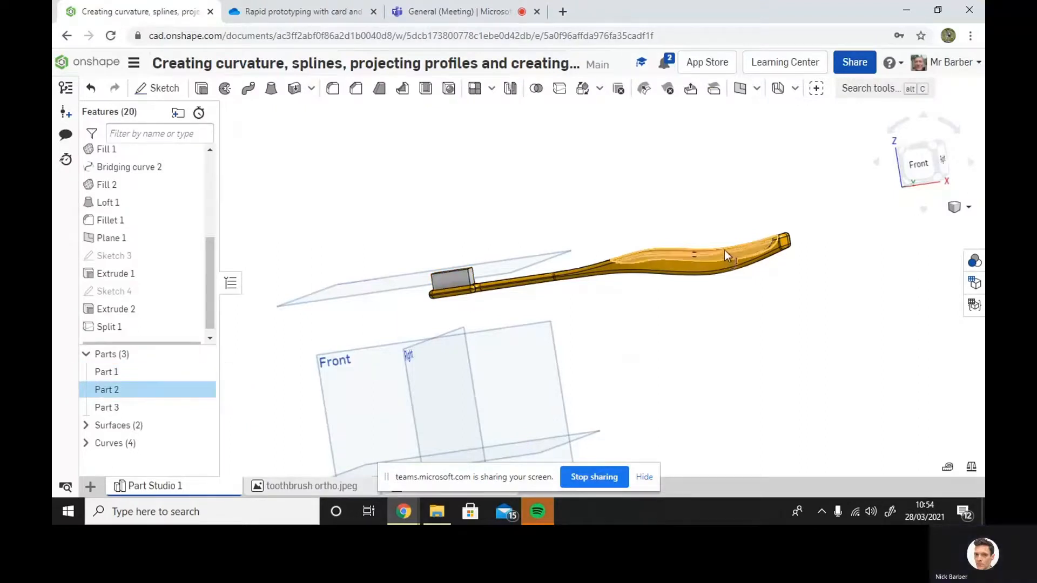
pyautogui.click(138, 406)
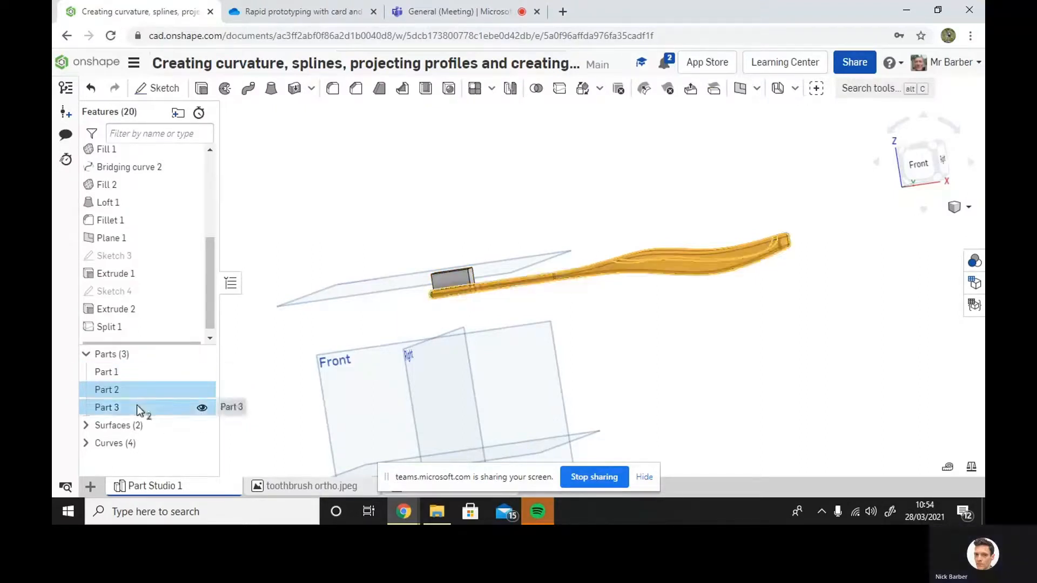
pyautogui.click(141, 388)
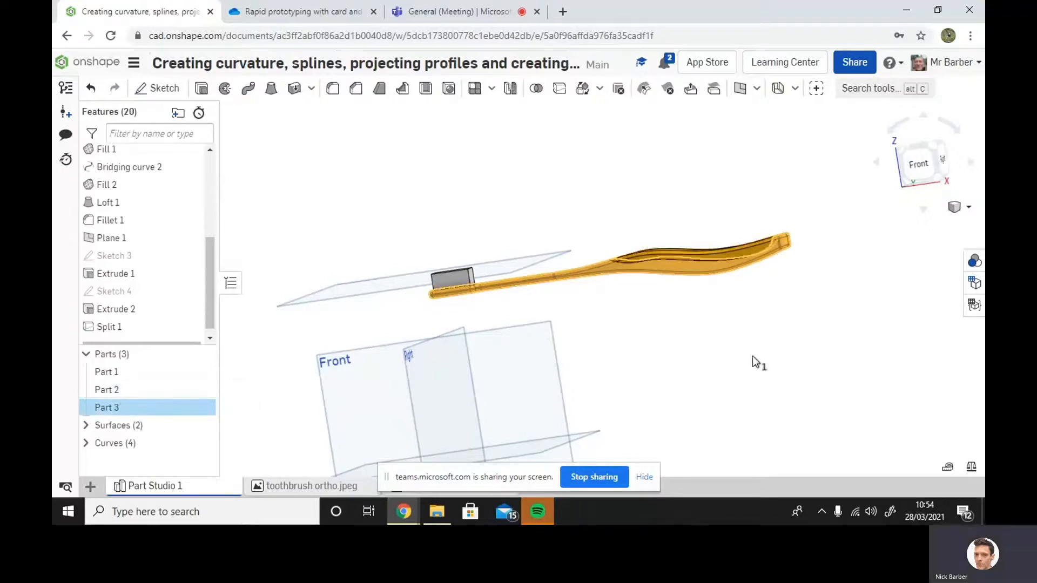
# Temporarily hide Part 2 to examine the cut left in the handle, and show it again.
pyautogui.click(202, 390)
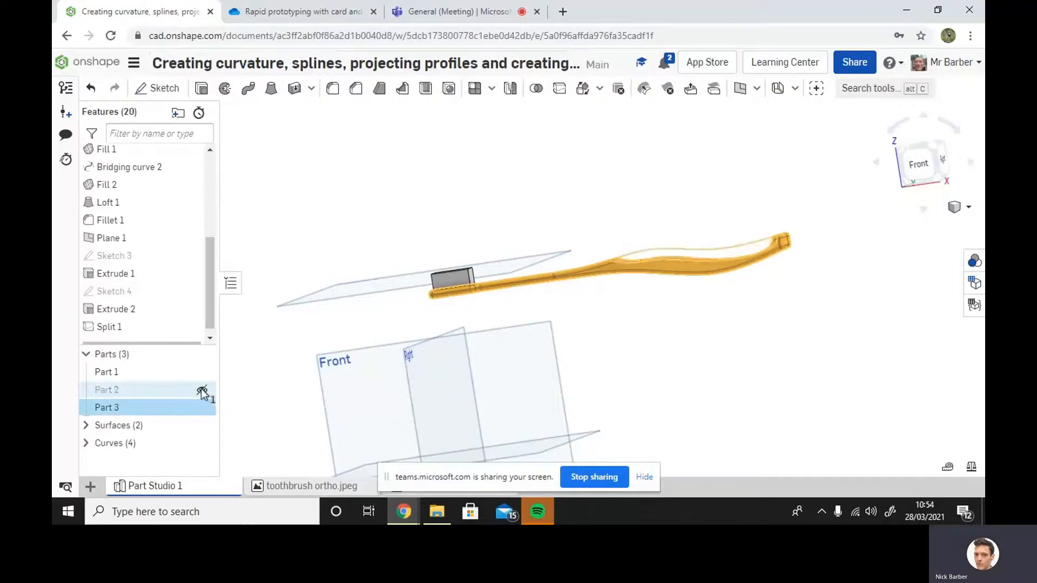
pyautogui.click(202, 390)
pyautogui.click(202, 390)
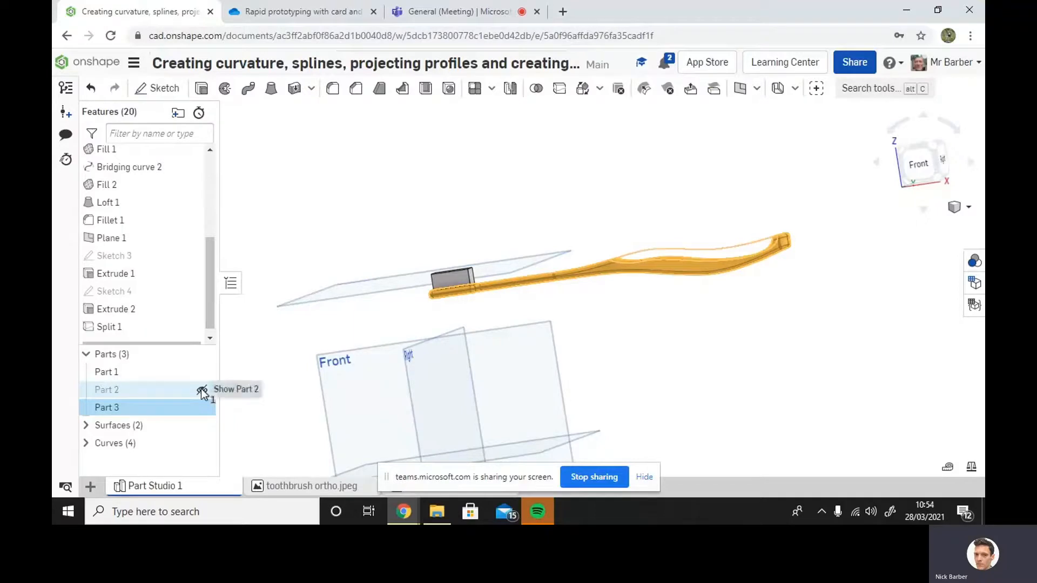
pyautogui.click(202, 390)
pyautogui.click(885, 272)
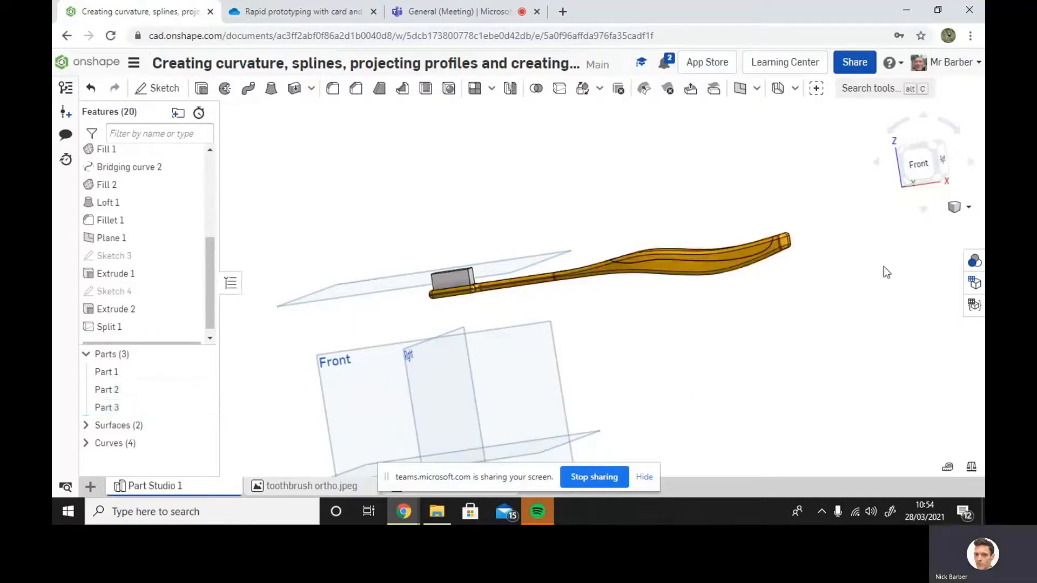
# Start a purple face appearance (#981FAC) on the side loft face of Part 2, the split-off upper grip piece.
pyautogui.click(974, 261)
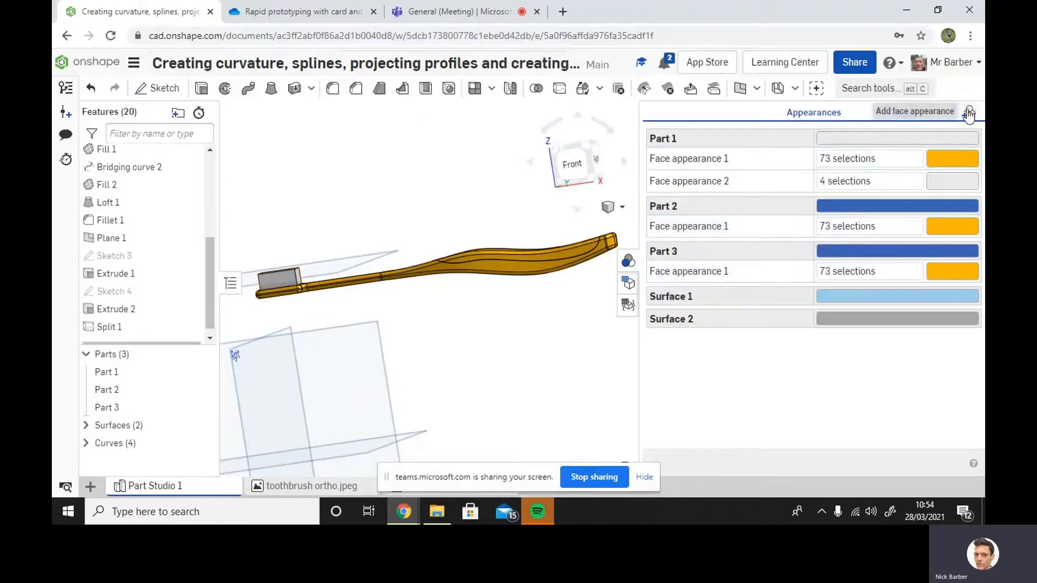
pyautogui.click(968, 115)
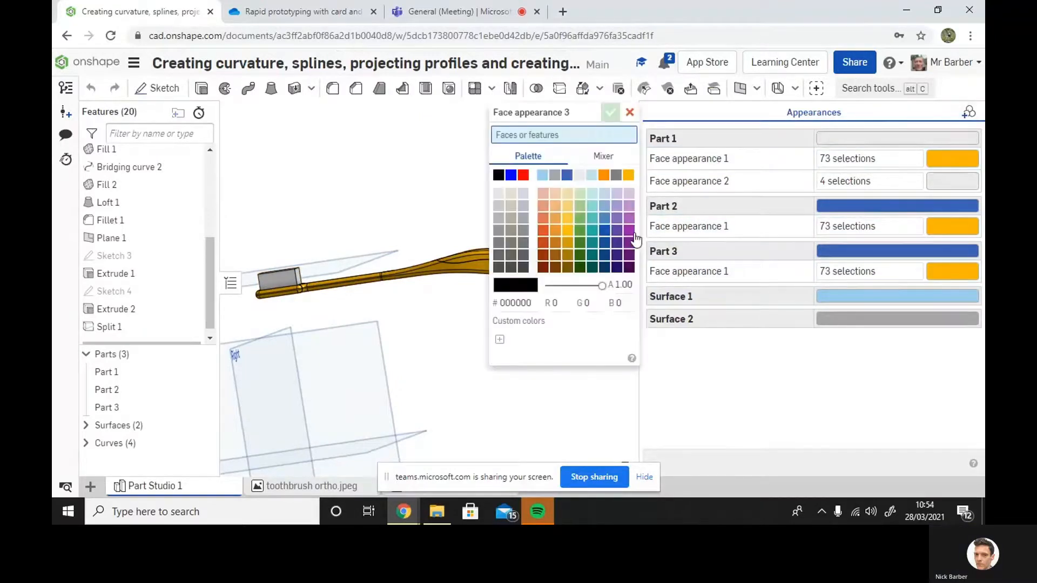
pyautogui.click(628, 230)
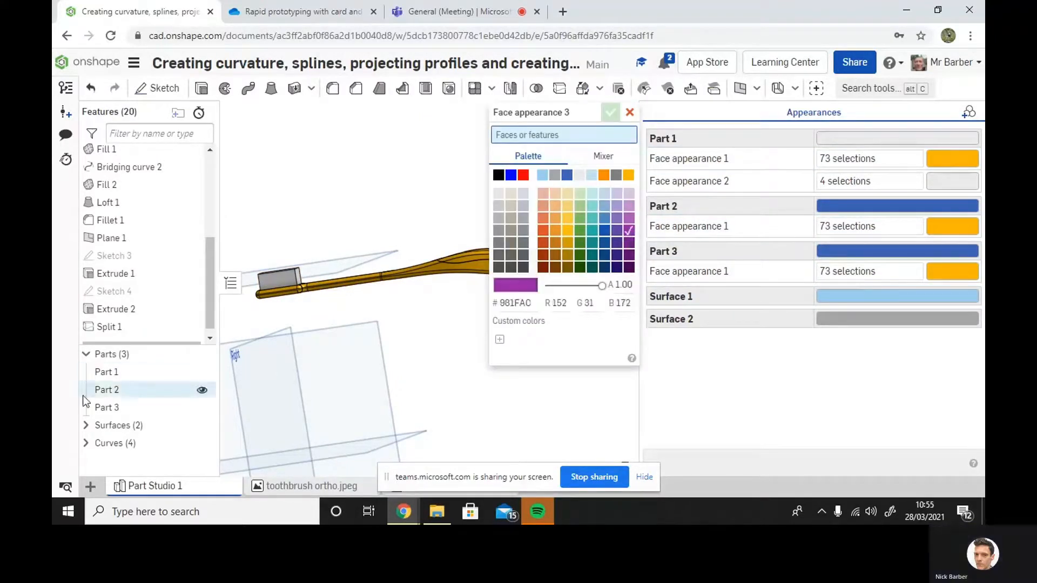
pyautogui.click(468, 258)
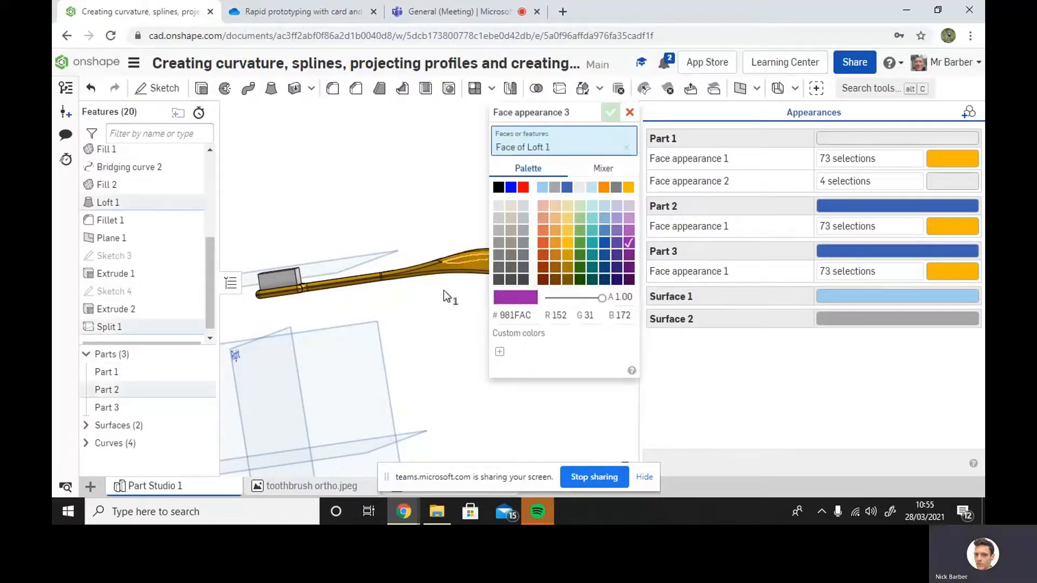
# Add the remaining four outer loft and fillet faces of Part 2 to the purple face appearance and apply it.
pyautogui.scroll(3, 469, 314)
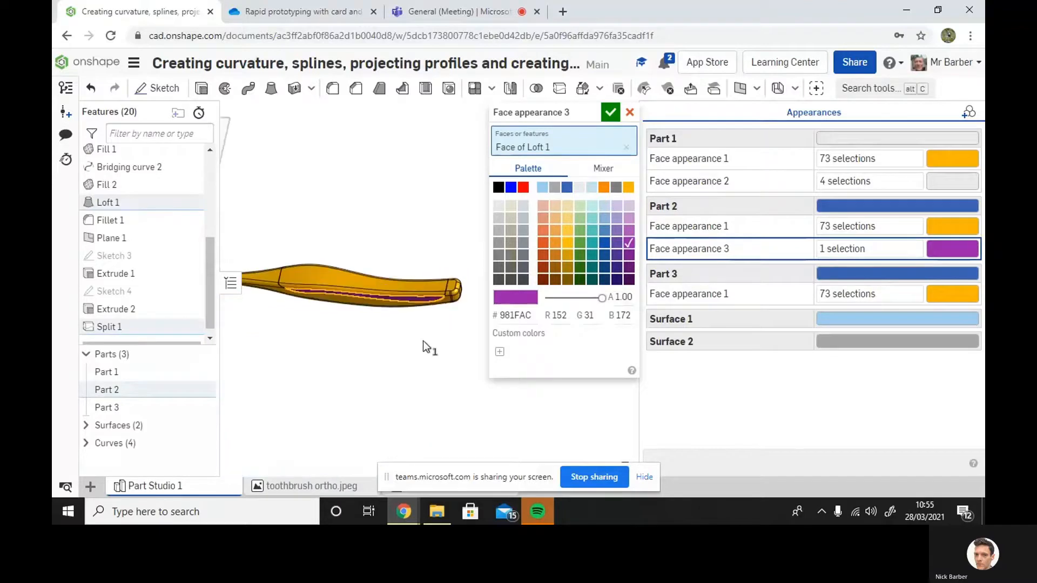
pyautogui.scroll(5, 428, 298)
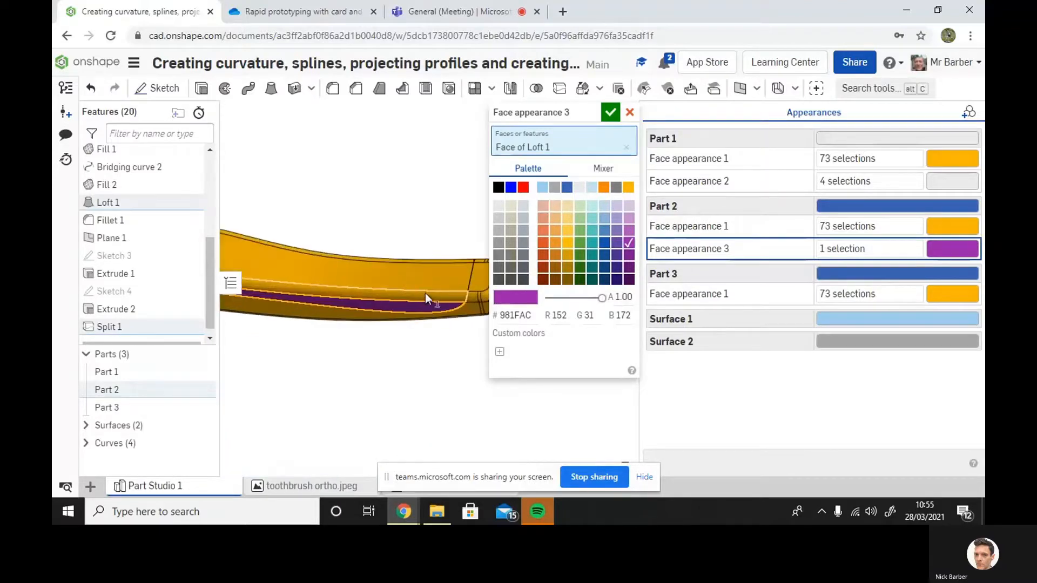
pyautogui.click(425, 293)
pyautogui.click(436, 277)
pyautogui.moveTo(457, 219); pyautogui.dragTo(398, 307, button='right')
pyautogui.click(400, 306)
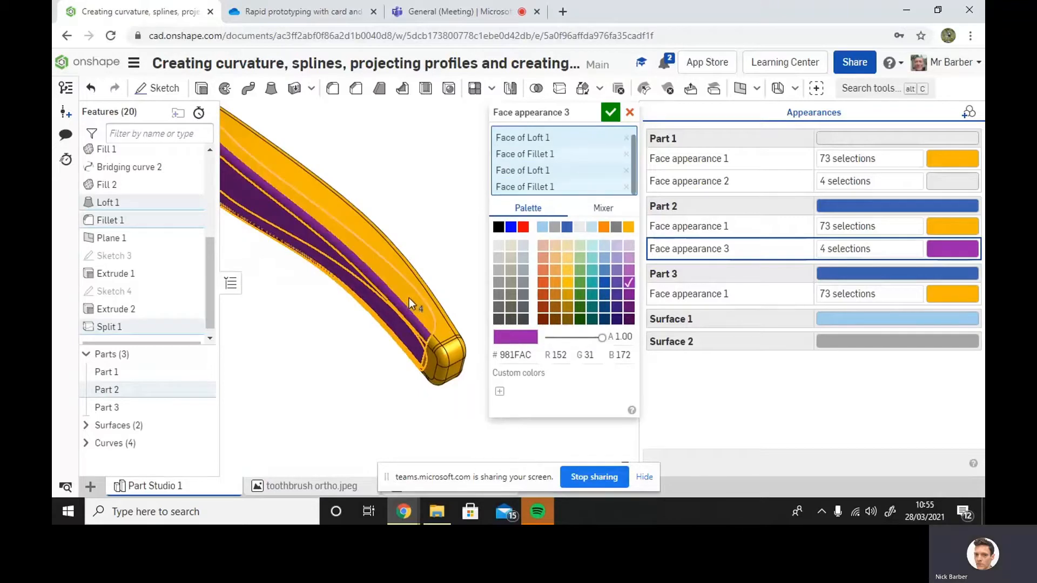
pyautogui.click(409, 297)
pyautogui.moveTo(410, 192); pyautogui.dragTo(467, 160, button='right')
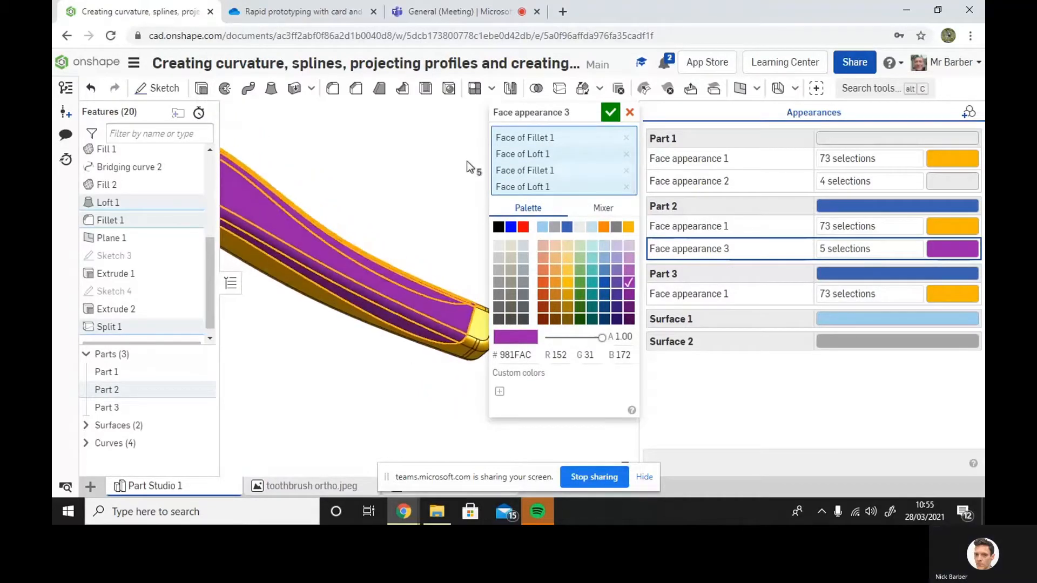
pyautogui.click(611, 113)
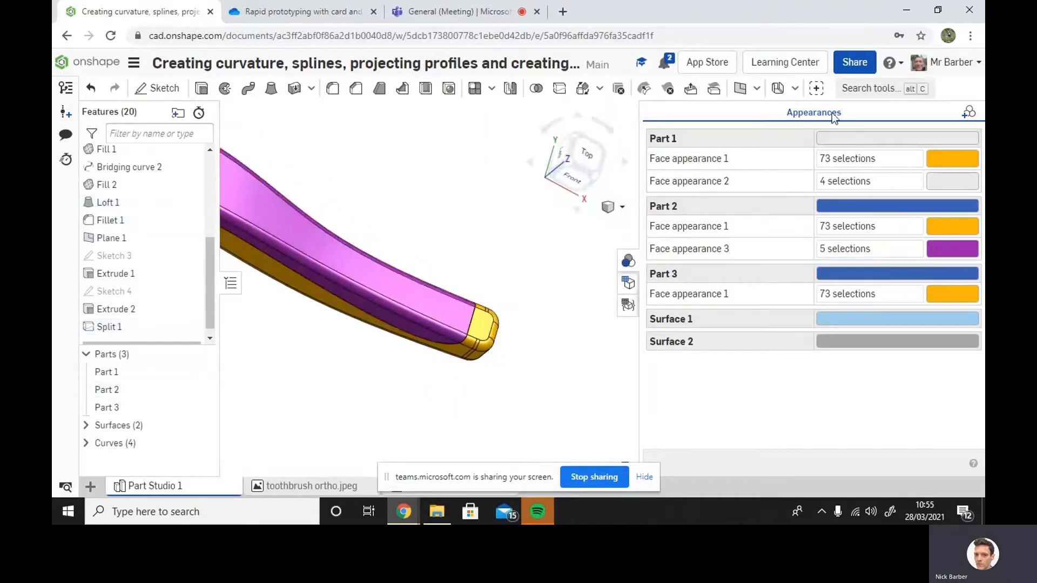
pyautogui.click(646, 478)
pyautogui.click(627, 261)
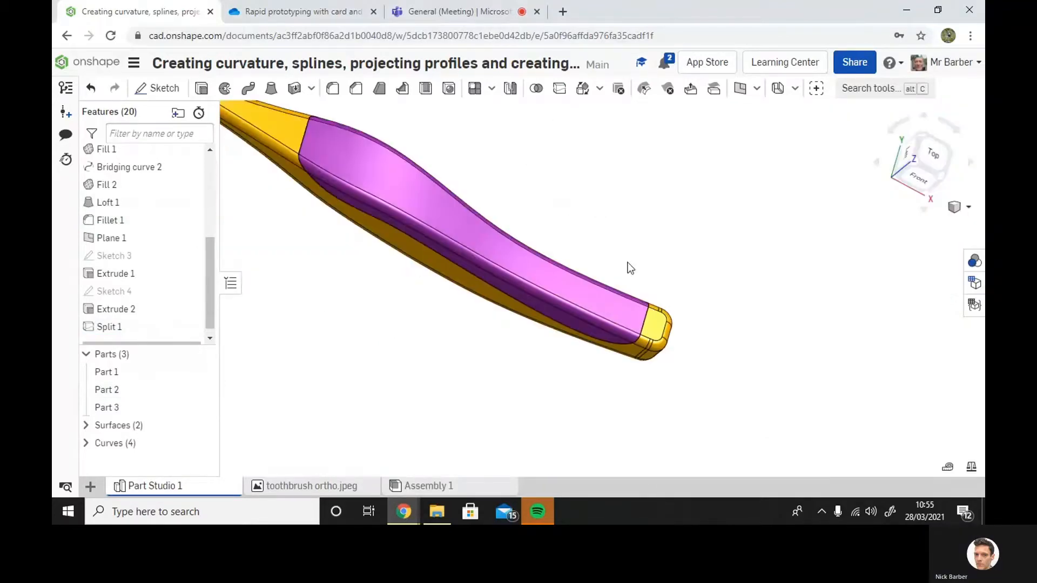
# Set the toothbrush to an isometric view and hide the Top, Front and Right planes and Plane 1.
pyautogui.moveTo(763, 352); pyautogui.dragTo(802, 368, button='right')
pyautogui.click(970, 207)
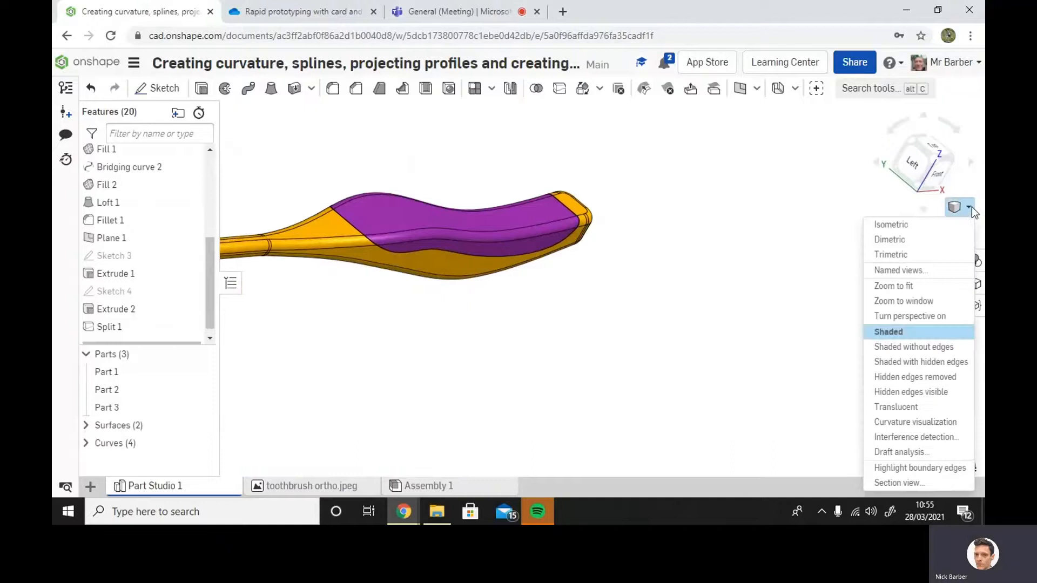
pyautogui.click(890, 227)
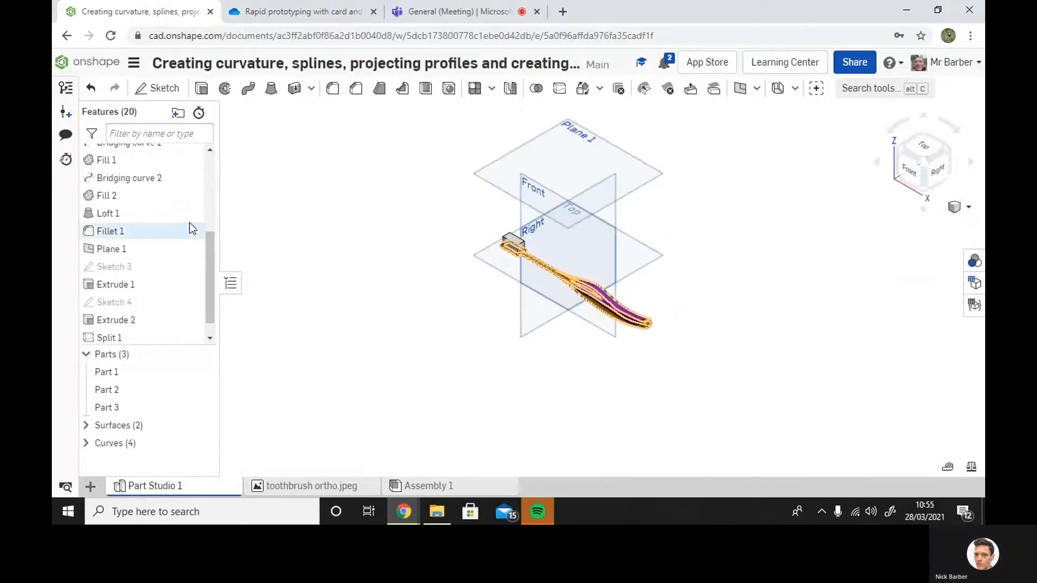
pyautogui.scroll(4, 189, 211)
pyautogui.click(190, 188)
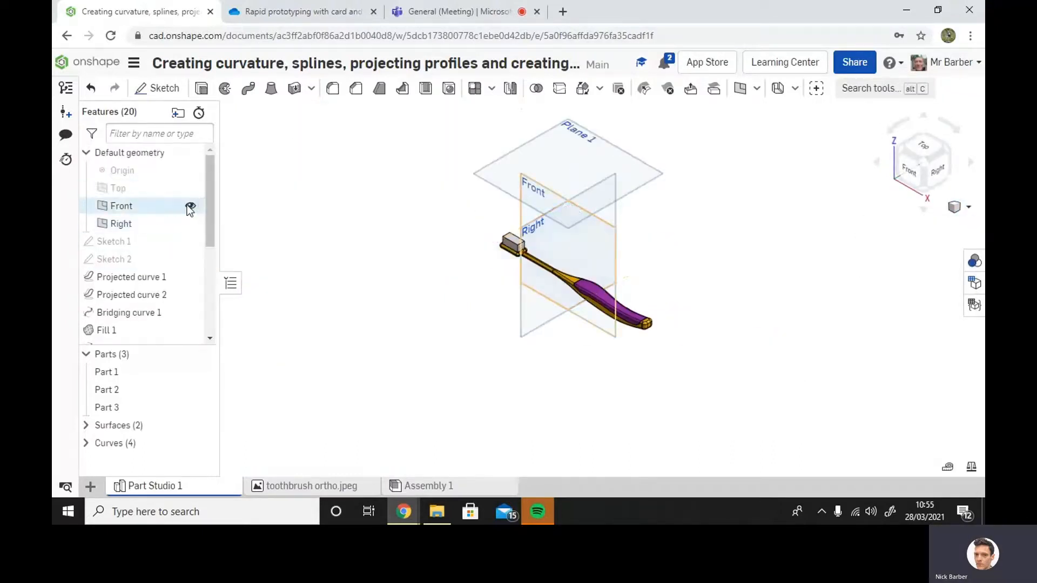
pyautogui.click(190, 206)
pyautogui.click(190, 224)
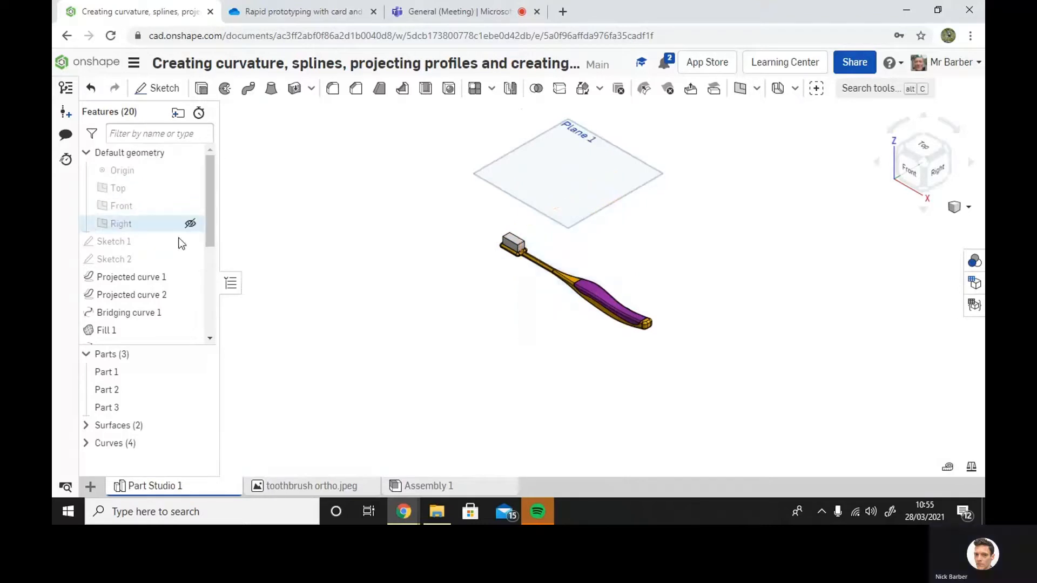
pyautogui.scroll(-5, 205, 272)
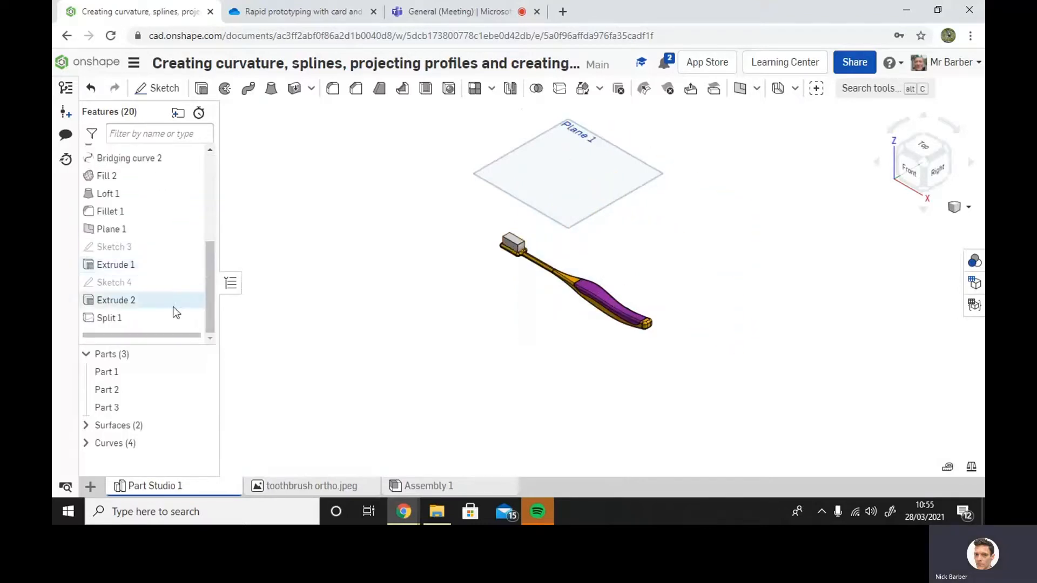
pyautogui.click(190, 229)
# Display the toothbrush model as shaded without edges.
pyautogui.scroll(2, 737, 317)
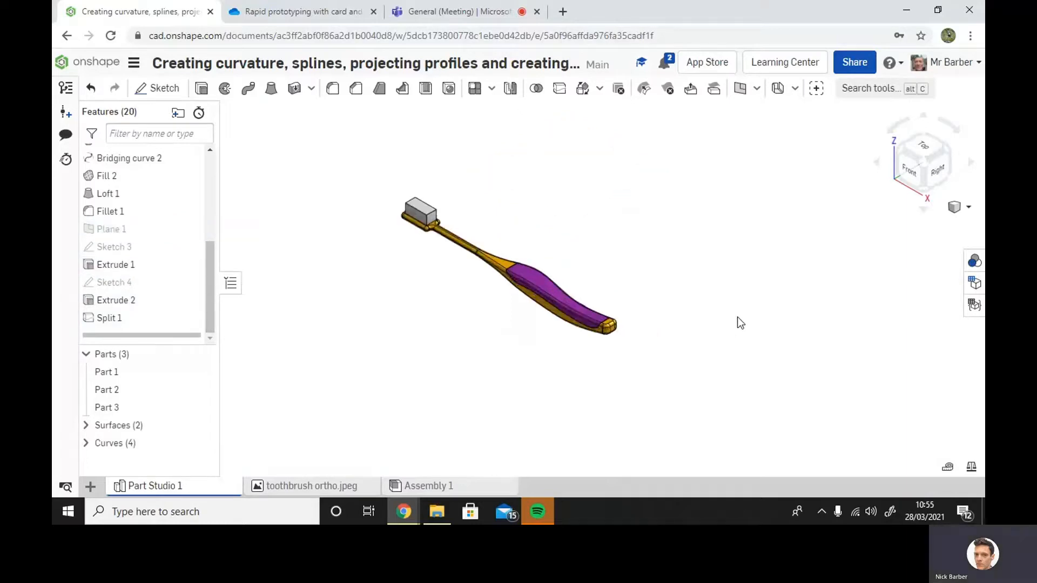
pyautogui.moveTo(612, 260); pyautogui.dragTo(683, 276, button='middle')
pyautogui.scroll(1, 520, 333)
pyautogui.scroll(1, 520, 333)
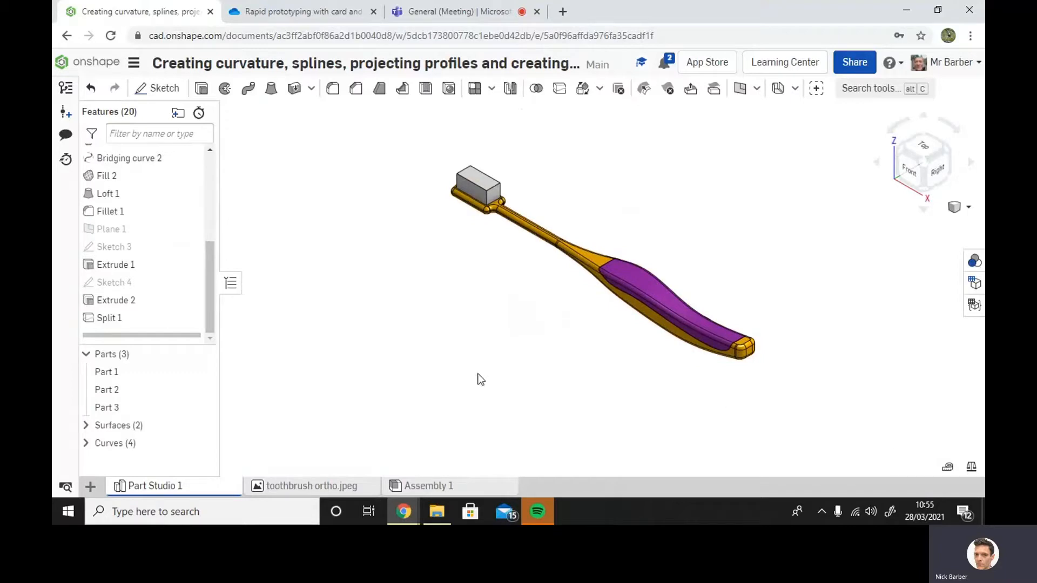
pyautogui.click(968, 209)
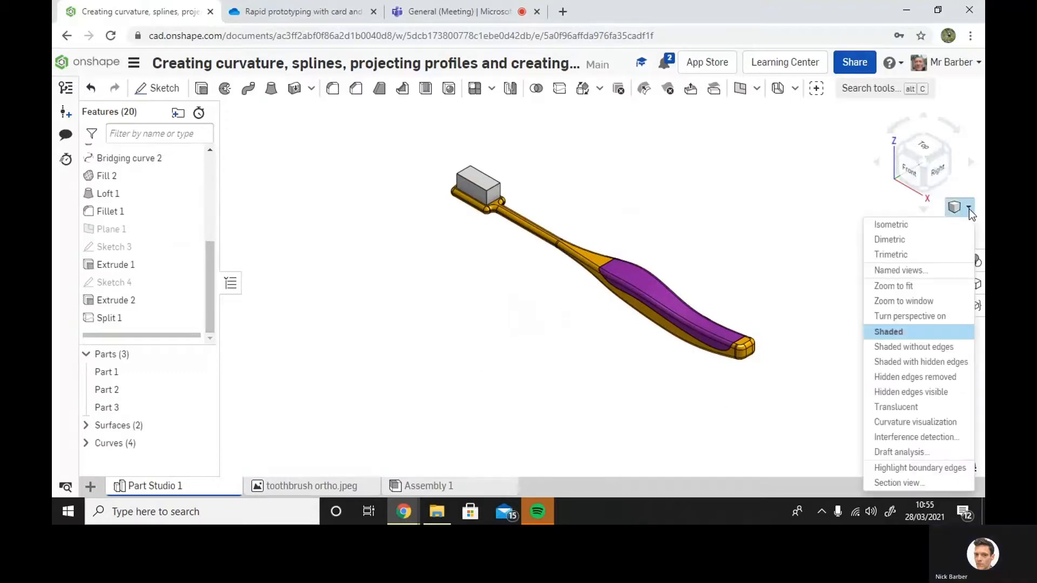
pyautogui.click(919, 347)
pyautogui.scroll(5, 724, 330)
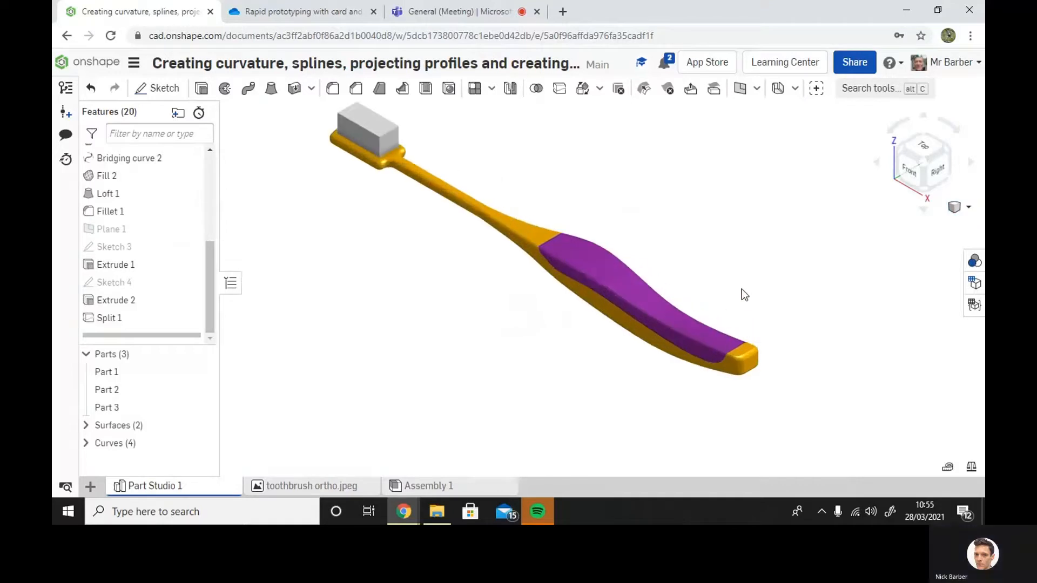
pyautogui.scroll(4, 762, 328)
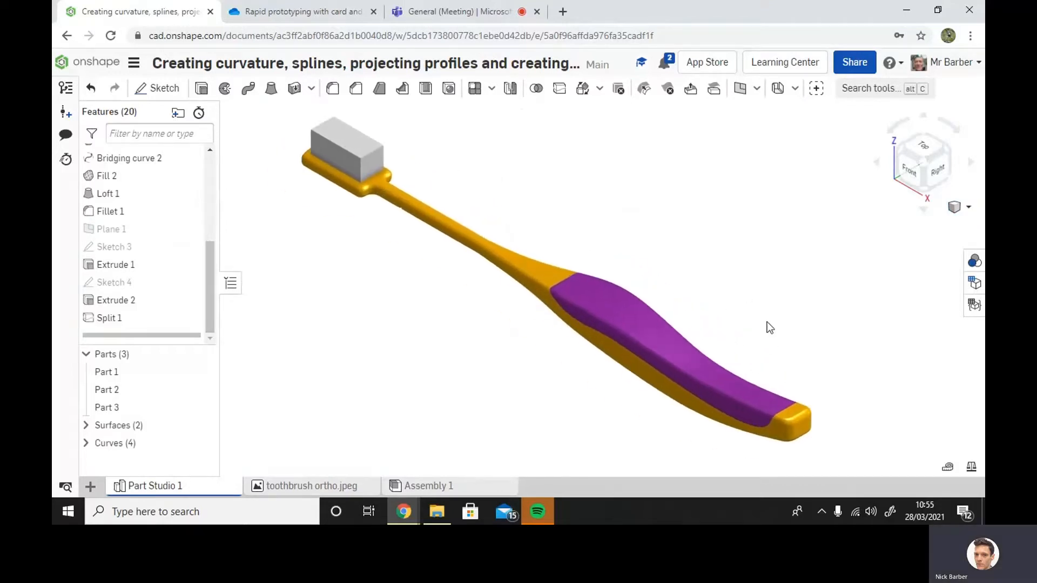
# Turn on perspective display for the finished toothbrush model.
pyautogui.scroll(-1, 766, 307)
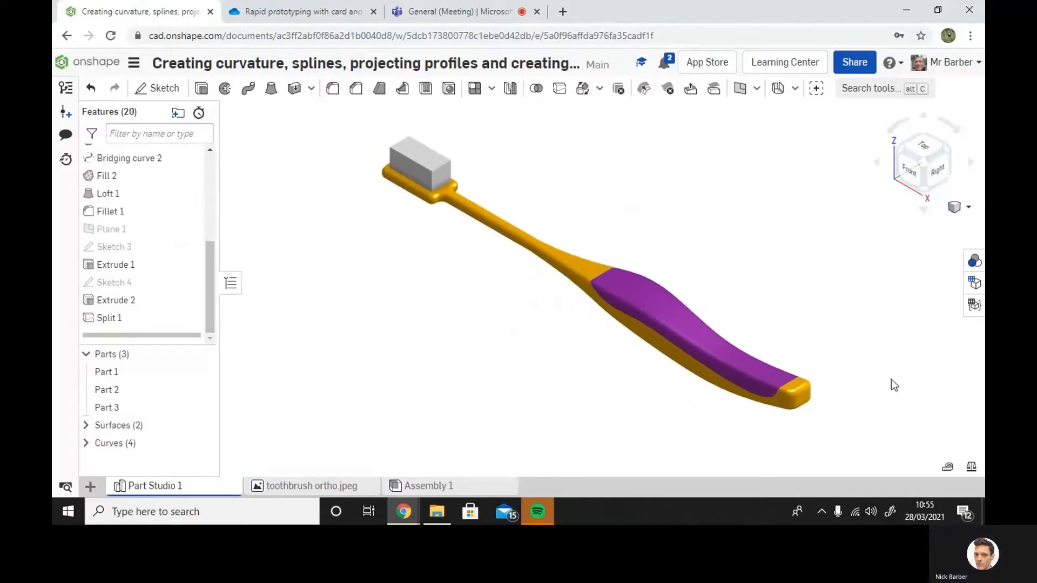
pyautogui.click(969, 208)
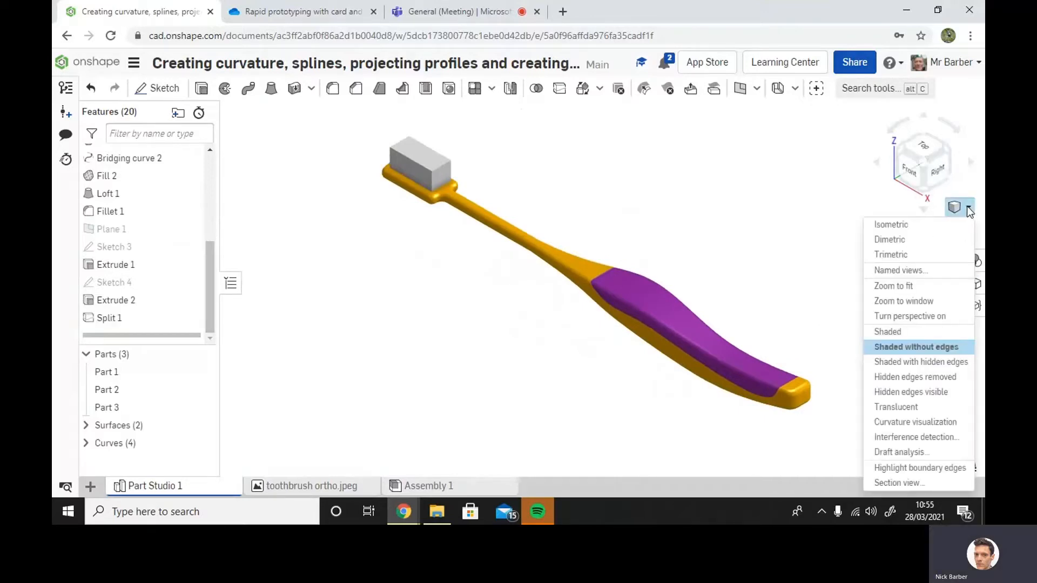
pyautogui.click(932, 317)
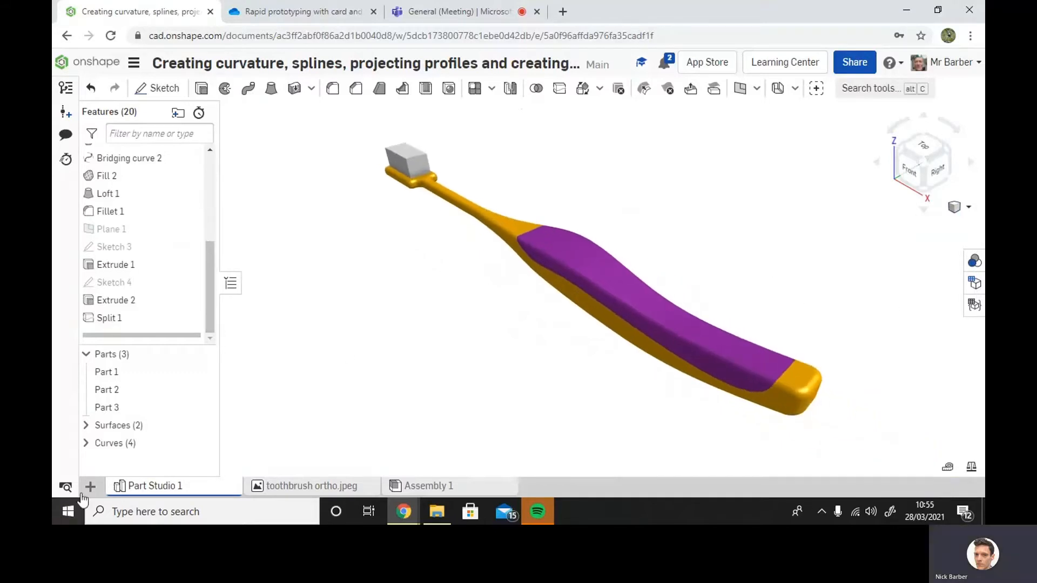
pyautogui.click(91, 487)
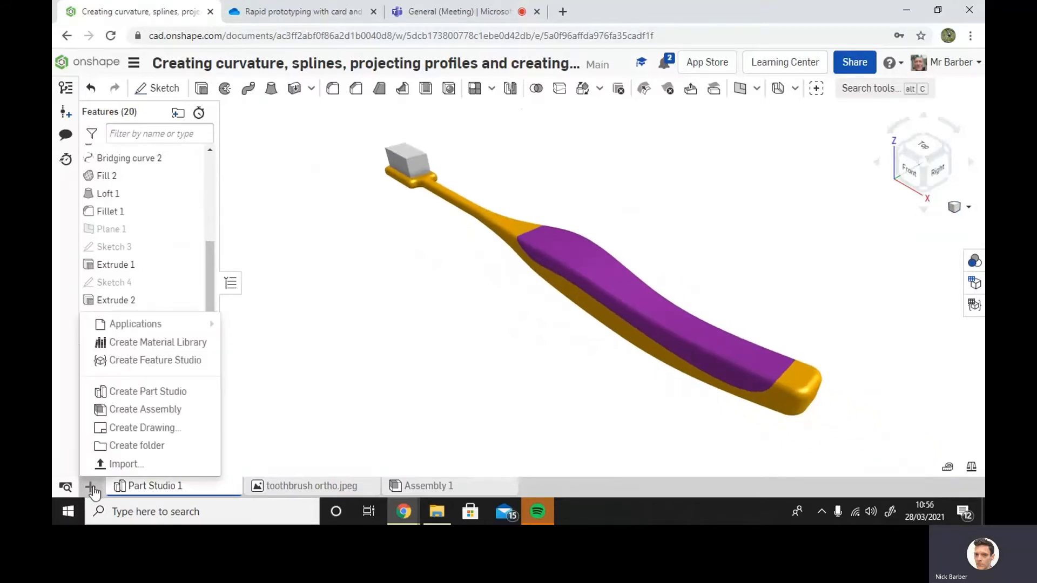
pyautogui.click(123, 426)
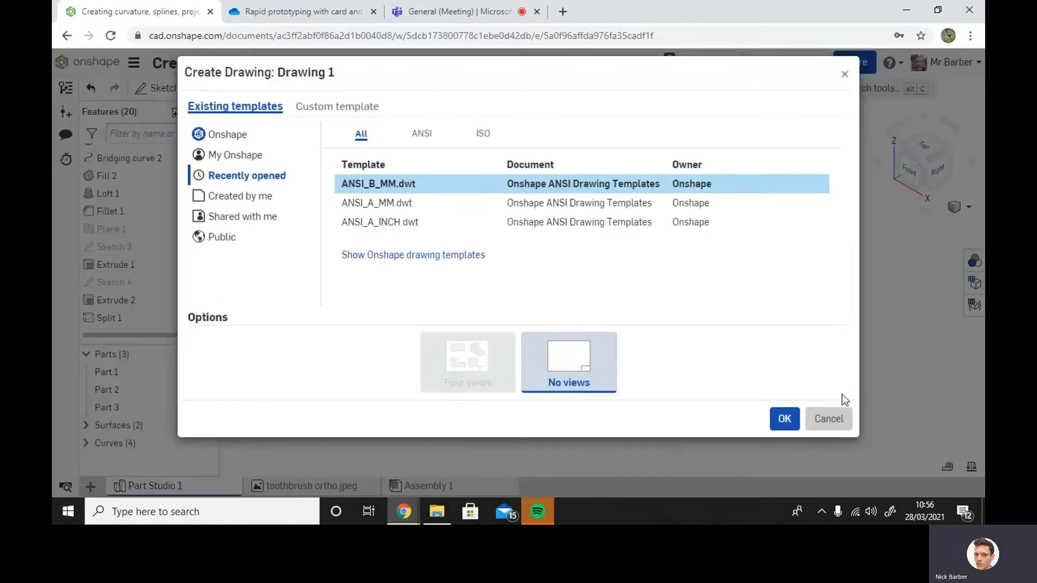
pyautogui.click(832, 417)
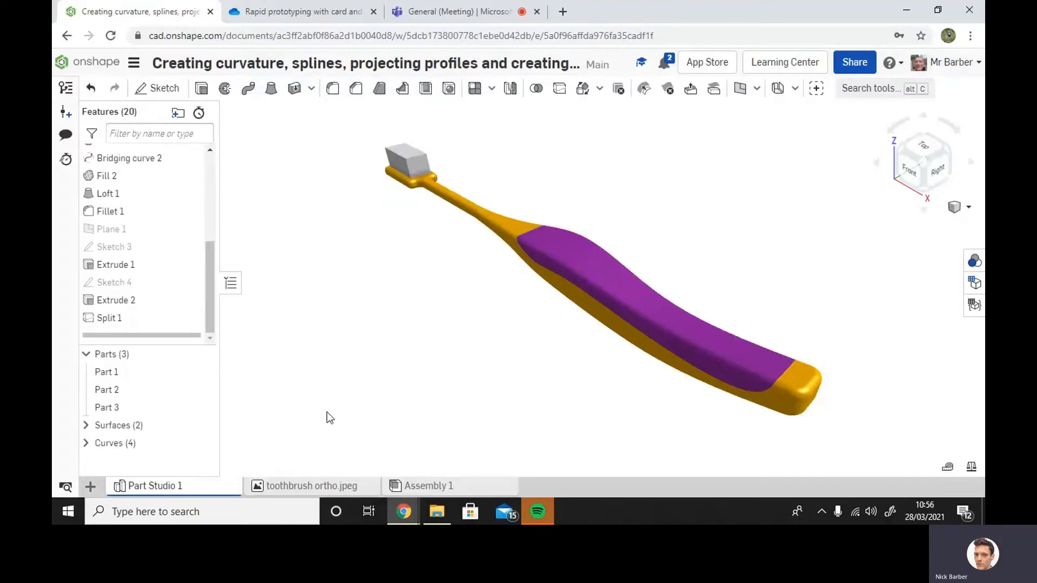
# Review the STL export settings for all three toothbrush parts, closing them without exporting and clearing the selection.
pyautogui.moveTo(348, 120); pyautogui.dragTo(855, 416)
pyautogui.rightClick(528, 235)
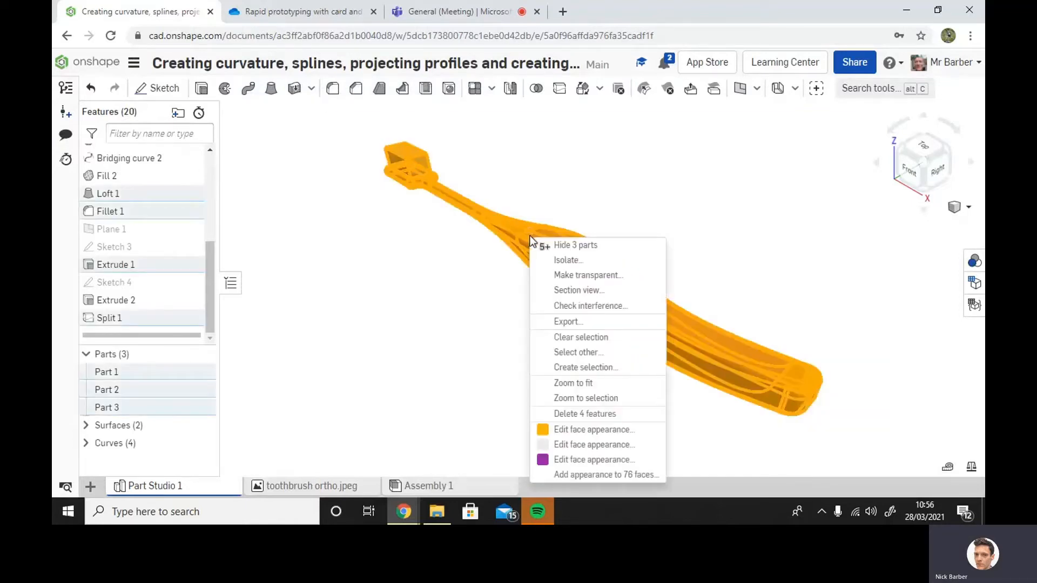
pyautogui.click(567, 322)
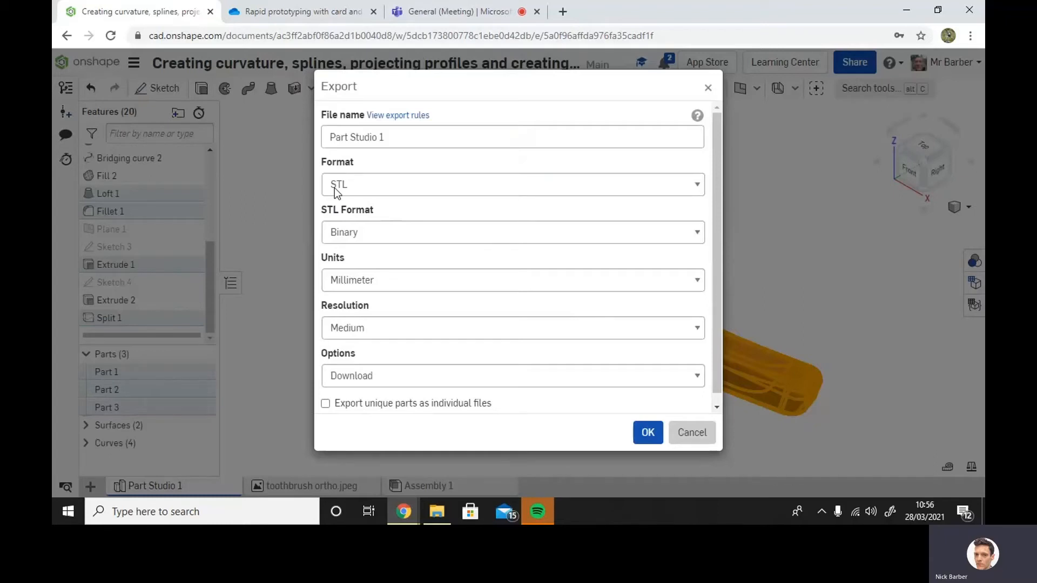
pyautogui.click(646, 436)
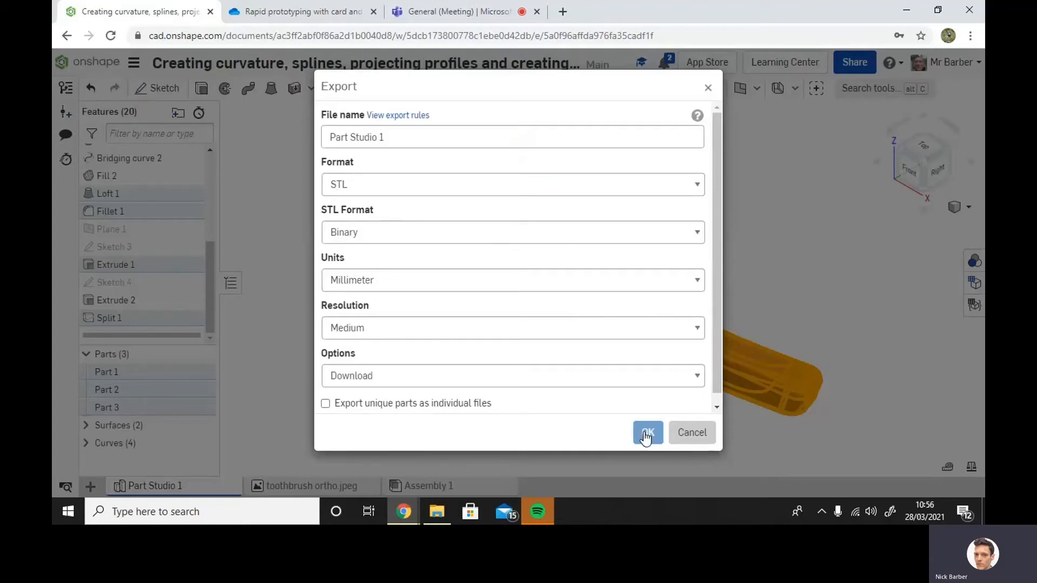
pyautogui.click(708, 89)
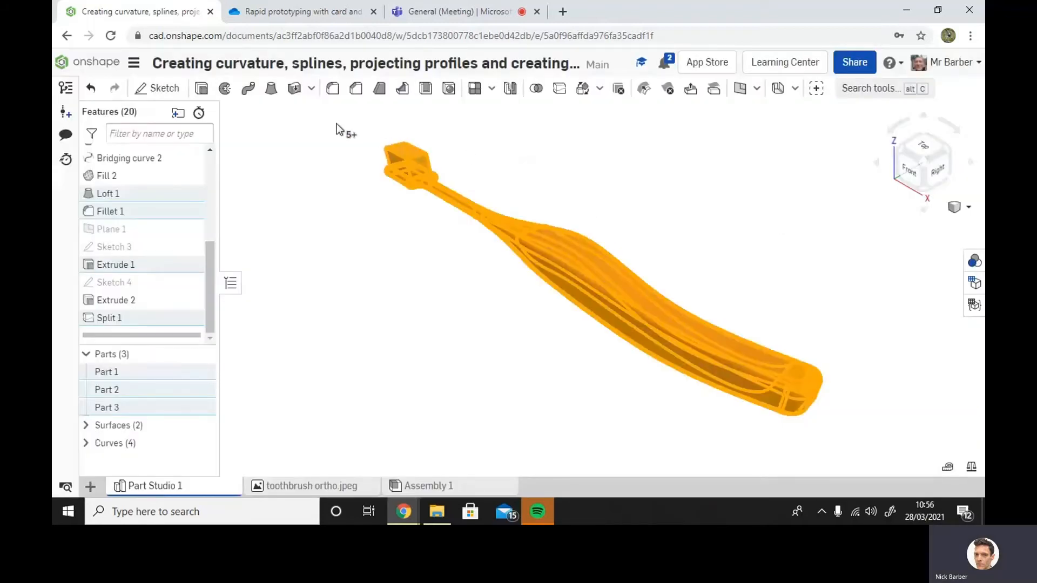
pyautogui.moveTo(828, 247)
pyautogui.mouseDown(button='right')
pyautogui.moveTo(856, 245)
pyautogui.moveTo(887, 264)
pyautogui.moveTo(825, 245)
pyautogui.moveTo(828, 255)
pyautogui.mouseUp(button='right')
pyautogui.click(724, 203)
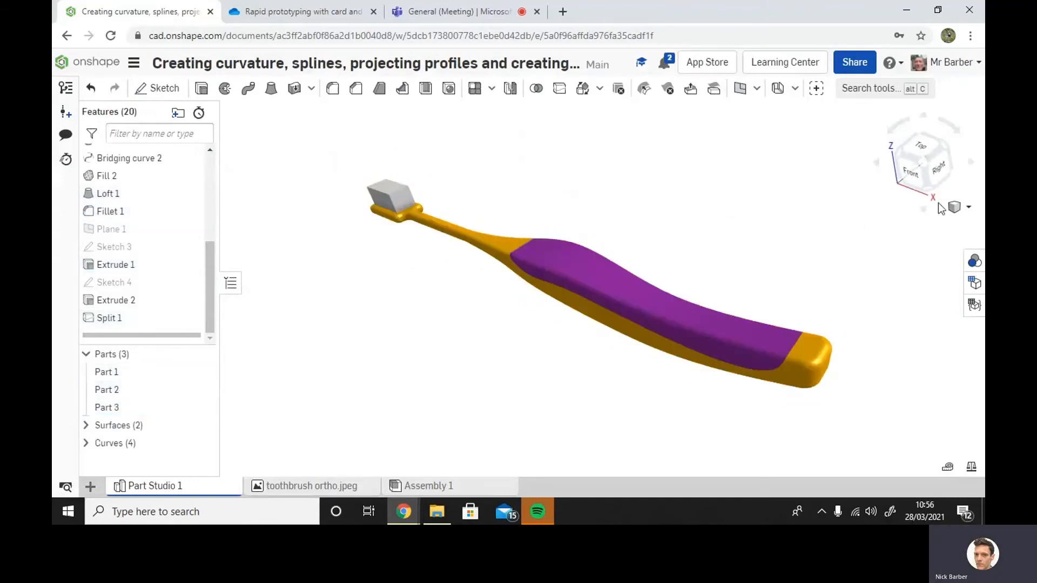